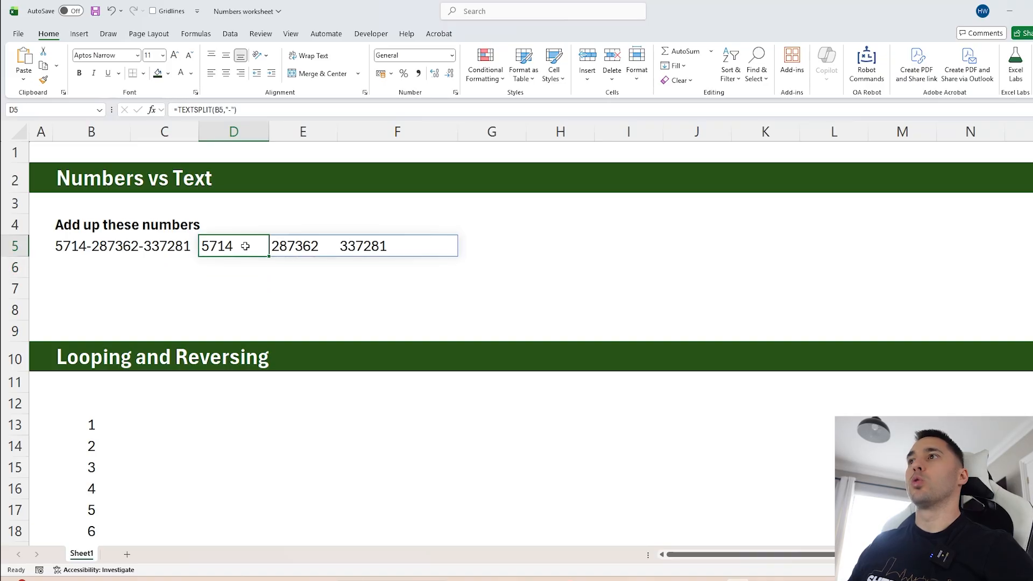
- Enter =ISNUMBER(D5#) in G5 to test whether the split values in row 5 are numeric
{"action": "left_click", "coordinate": [301, 245]}
{"action": "left_click", "coordinate": [405, 242]}
{"action": "left_click", "coordinate": [517, 248]}
{"action": "type", "text": "=isn"}
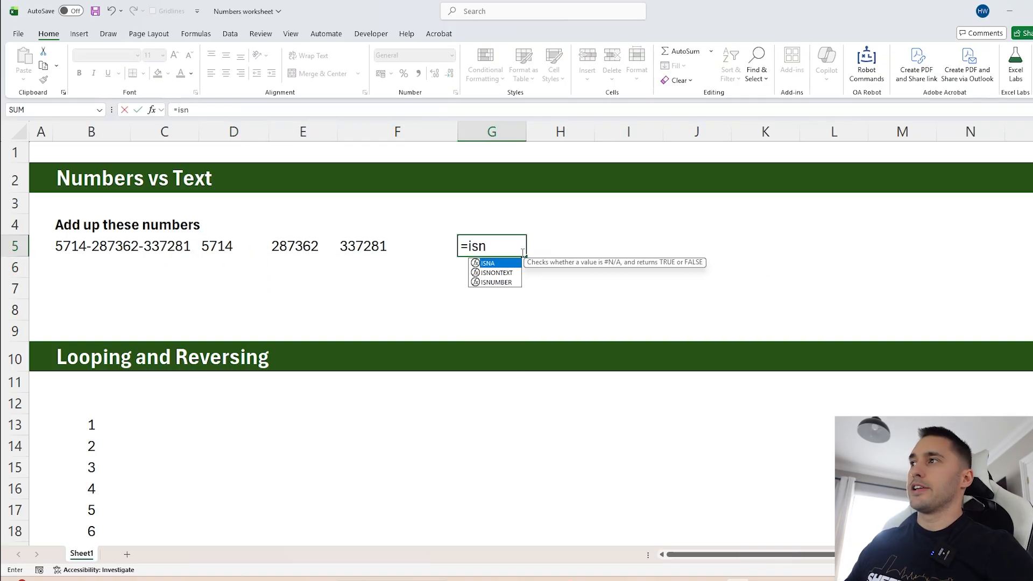
{"action": "key", "text": "Down"}
{"action": "key", "text": "Down"}
{"action": "key", "text": "Tab"}
{"action": "left_click_drag", "start_coordinate": [232, 249], "coordinate": [345, 246]}
{"action": "key", "text": "Return"}
{"action": "left_click", "coordinate": [501, 241]}
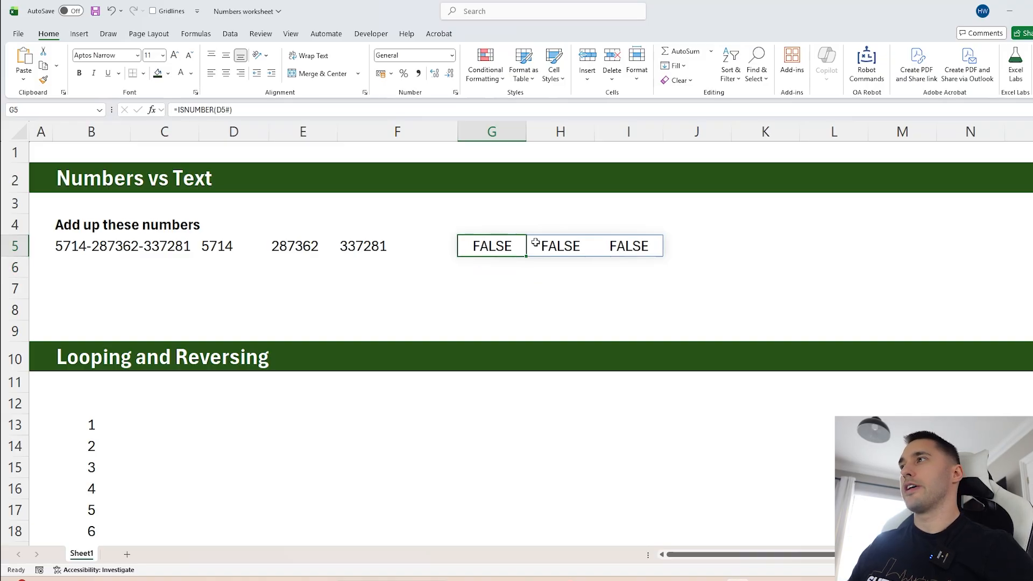
- Clear the ISNUMBER test formula from G5
{"action": "left_click", "coordinate": [538, 243]}
{"action": "left_click", "coordinate": [503, 243]}
{"action": "key", "text": "Delete"}
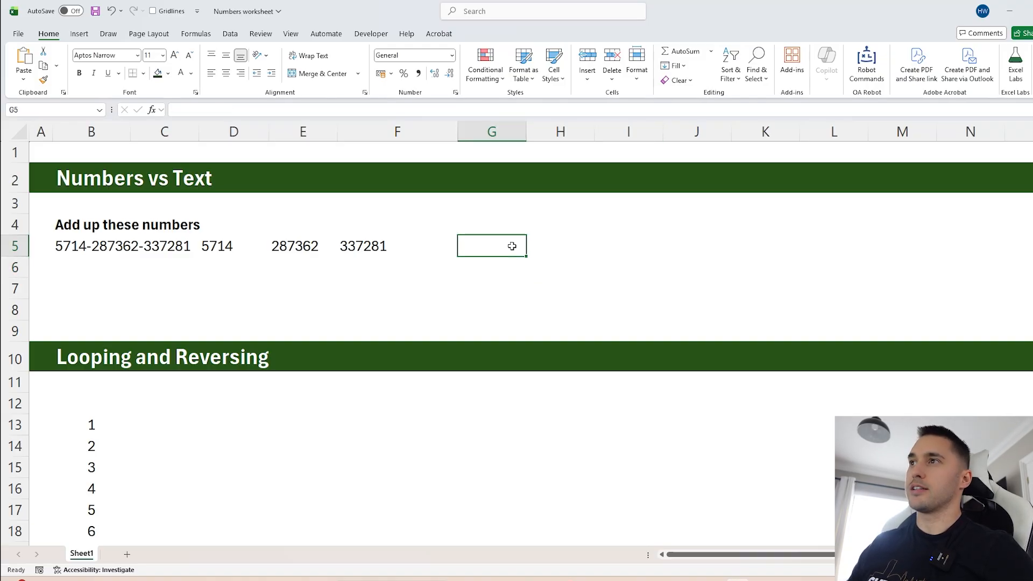
- Try to total the split values by changing D5 to =SUM(TEXTSPLIT(B5,"-")), and undo the change
{"action": "left_click", "coordinate": [214, 245]}
{"action": "left_click", "coordinate": [179, 110]}
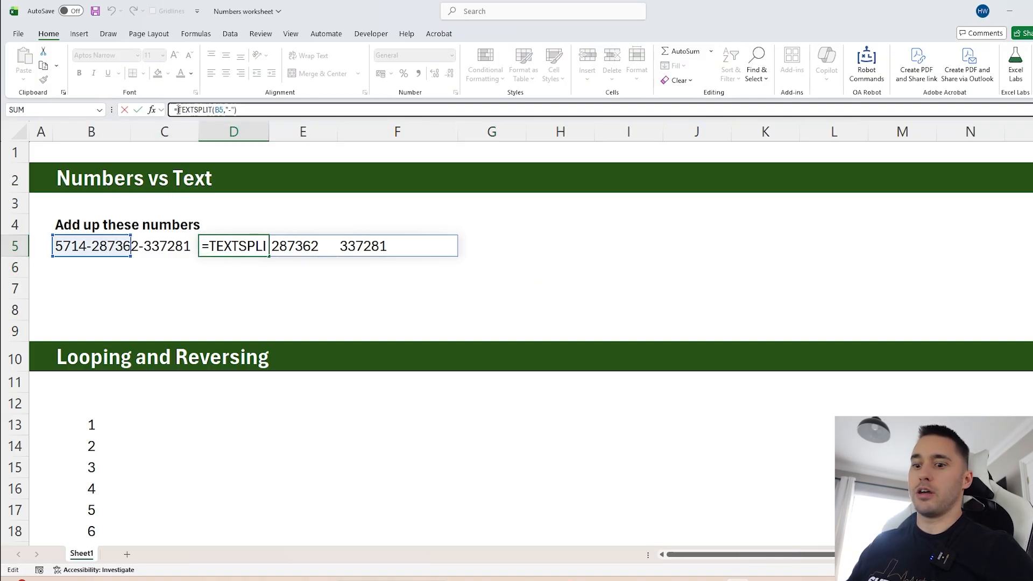
{"action": "type", "text": "sum("}
{"action": "left_click", "coordinate": [290, 110]}
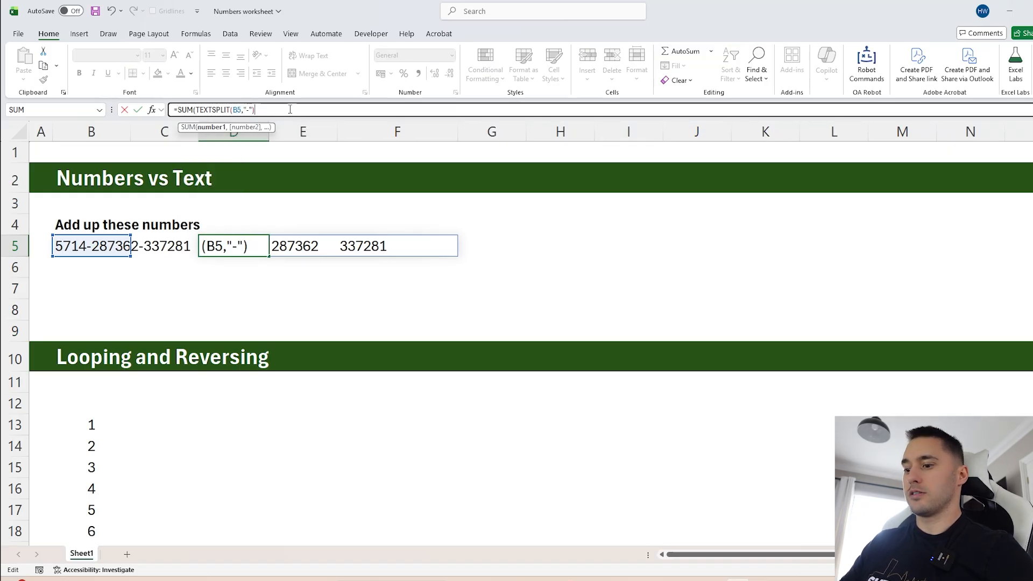
{"action": "type", "text": ")"}
{"action": "key", "text": "Return"}
{"action": "key", "text": "ctrl+z"}
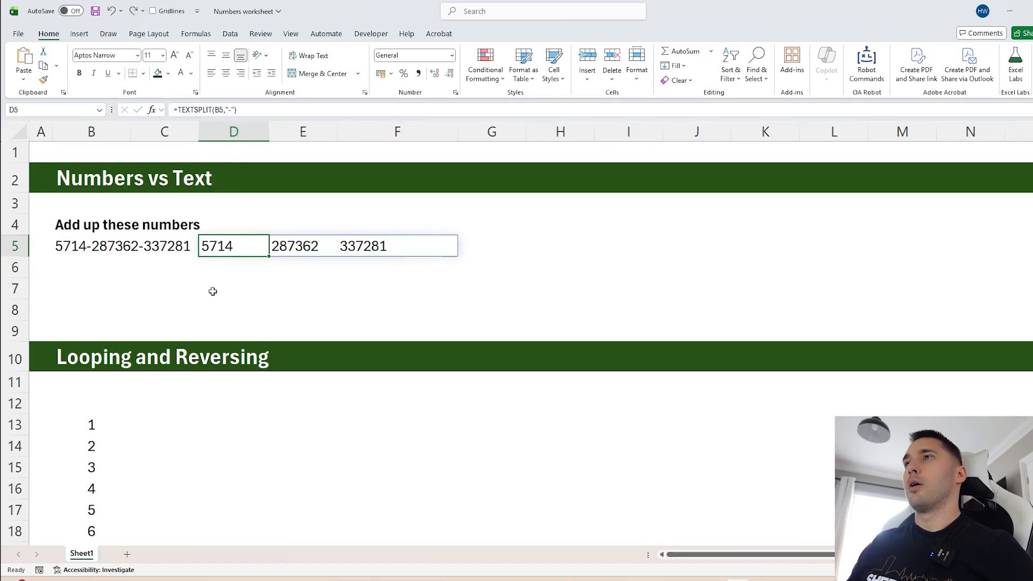
- Add the three split values individually in D6 with =D5+E5+F5
{"action": "left_click", "coordinate": [248, 276]}
{"action": "type", "text": "="}
{"action": "key", "text": "Up"}
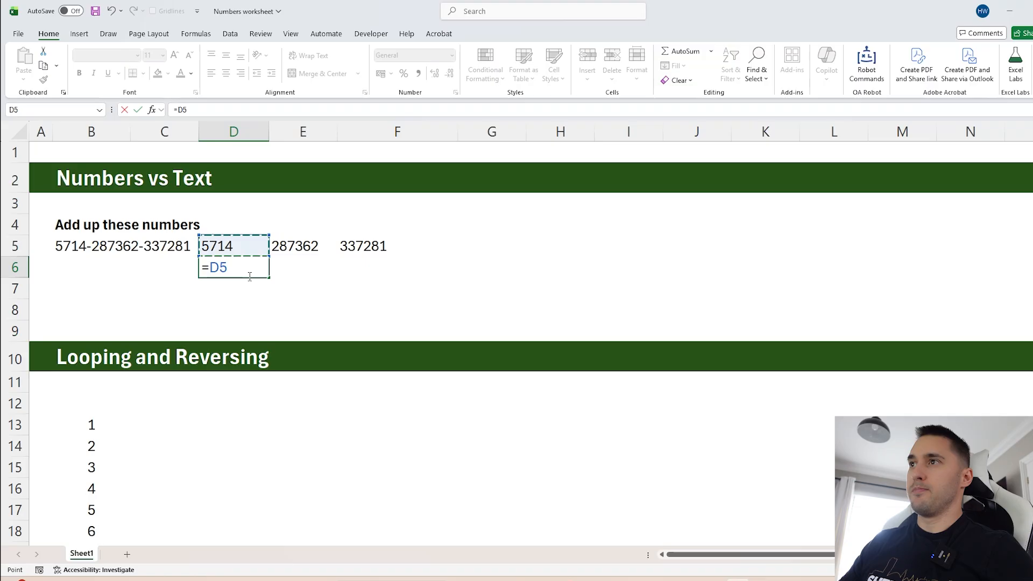
{"action": "type", "text": "+"}
{"action": "left_click", "coordinate": [295, 248]}
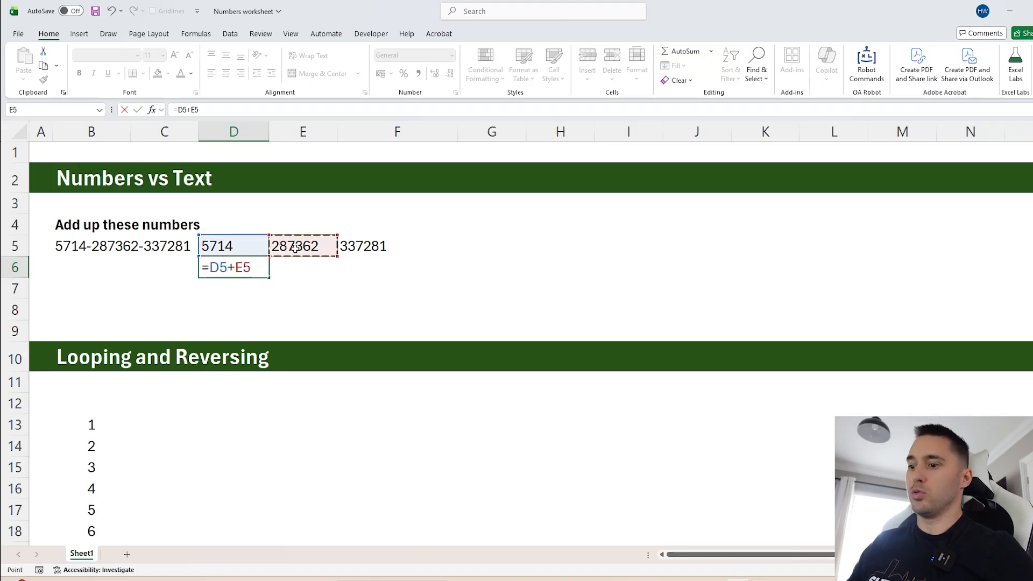
{"action": "type", "text": "+"}
{"action": "left_click", "coordinate": [362, 243]}
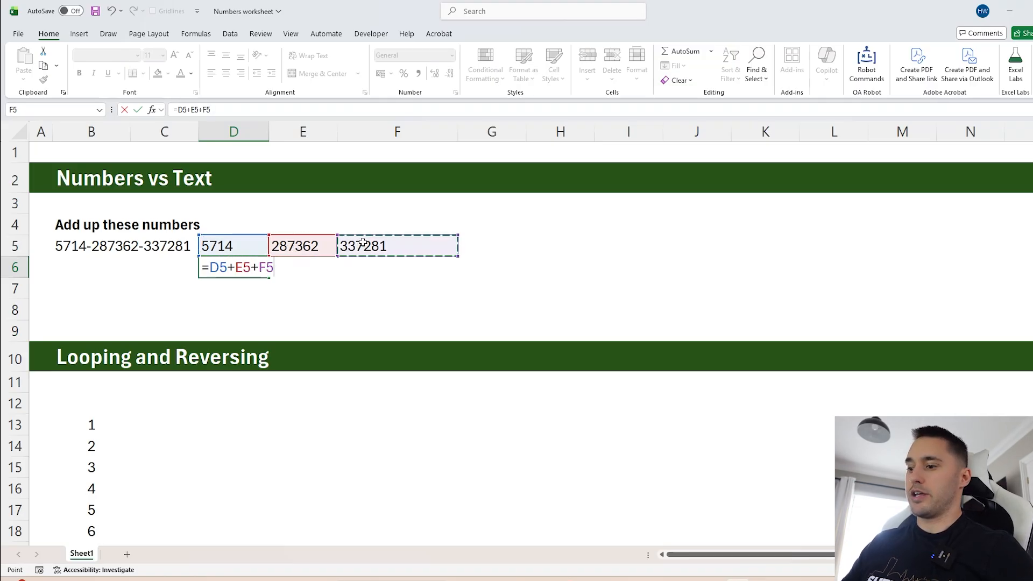
{"action": "key", "text": "Return"}
- Review the addition formula in D6 against its source cells D5 and E5, and clear D6
{"action": "left_click", "coordinate": [249, 268]}
{"action": "double_click", "coordinate": [253, 268]}
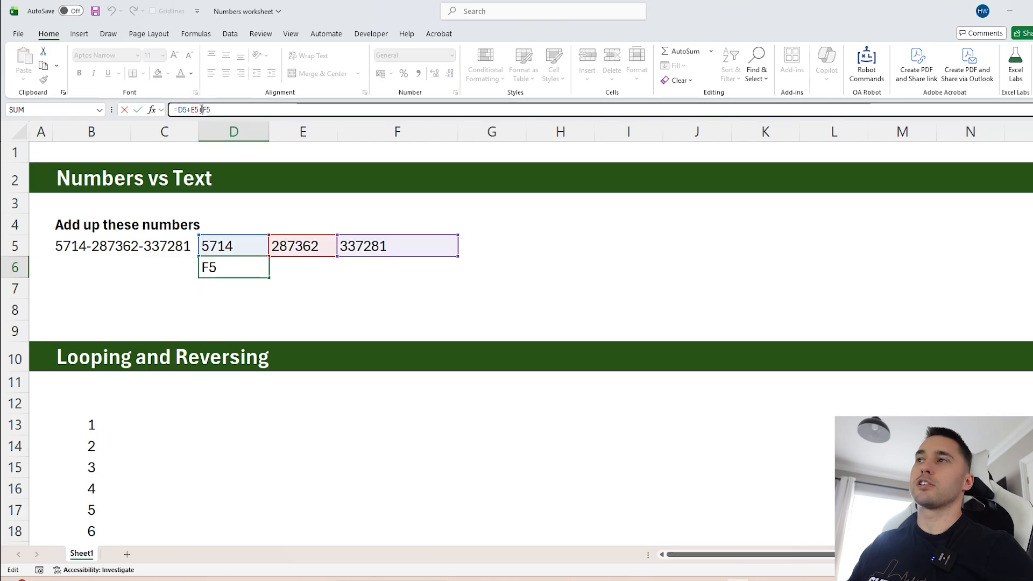
{"action": "key", "text": "Escape"}
{"action": "left_click", "coordinate": [259, 248]}
{"action": "left_click", "coordinate": [288, 246]}
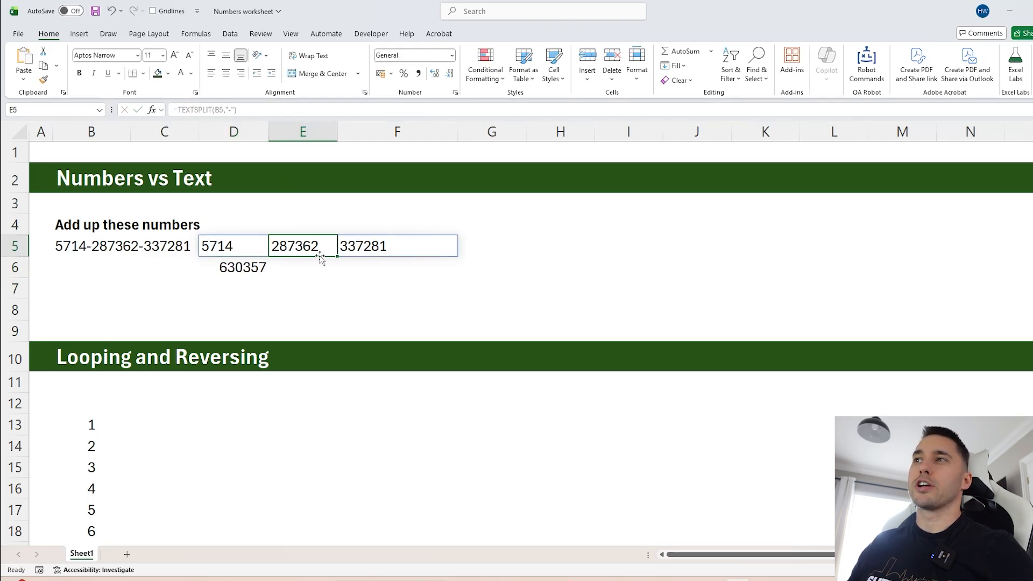
{"action": "left_click", "coordinate": [249, 266]}
{"action": "left_click", "coordinate": [238, 248]}
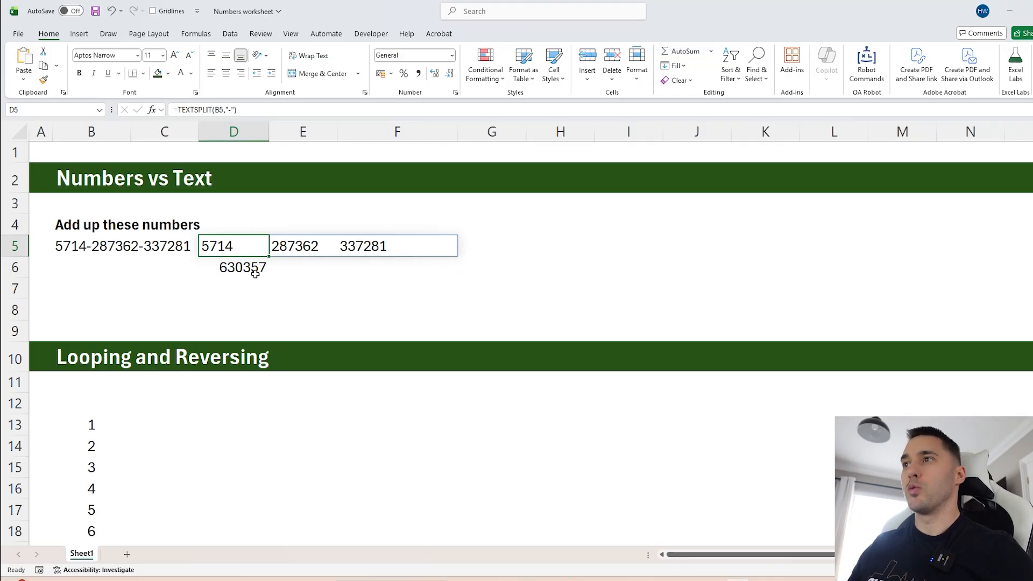
{"action": "left_click", "coordinate": [255, 272]}
{"action": "key", "text": "Delete"}
- Convert the split text values to numbers by changing D5 to =TEXTSPLIT(B5,"-")*1
{"action": "left_click", "coordinate": [240, 247]}
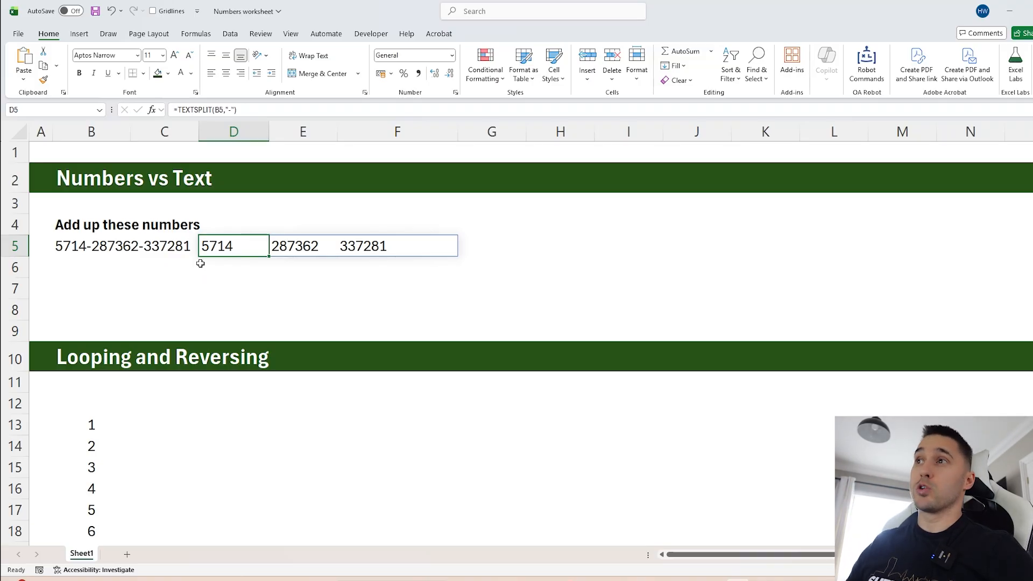
{"action": "left_click_drag", "start_coordinate": [231, 247], "coordinate": [257, 246]}
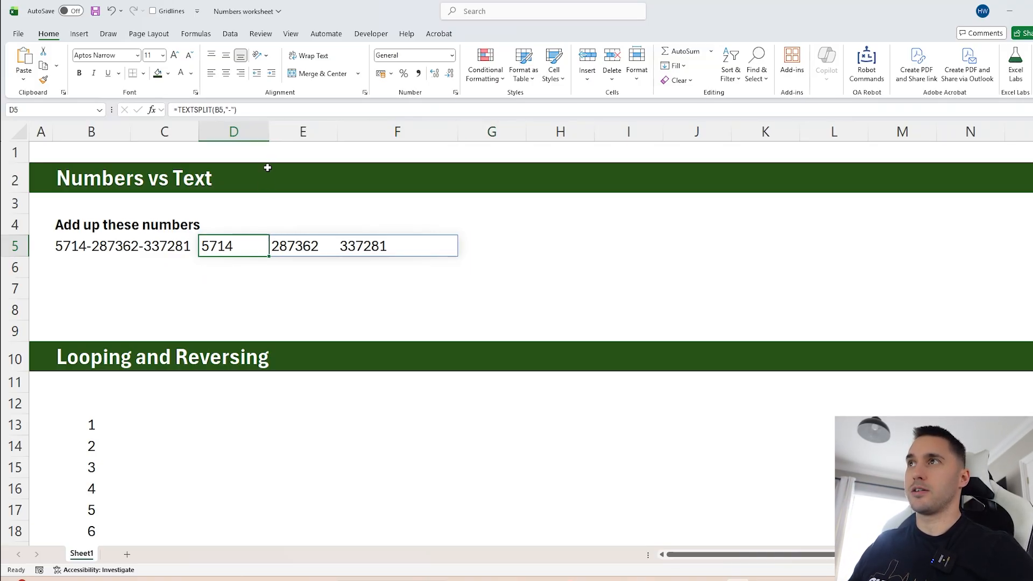
{"action": "left_click", "coordinate": [275, 110]}
{"action": "type", "text": "*1"}
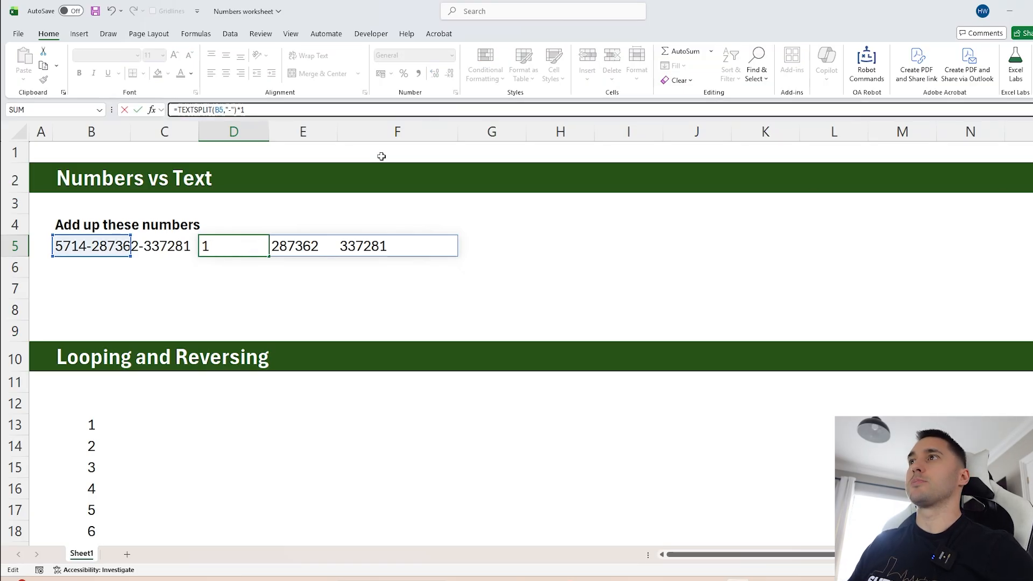
{"action": "key", "text": "Return"}
{"action": "left_click", "coordinate": [237, 247]}
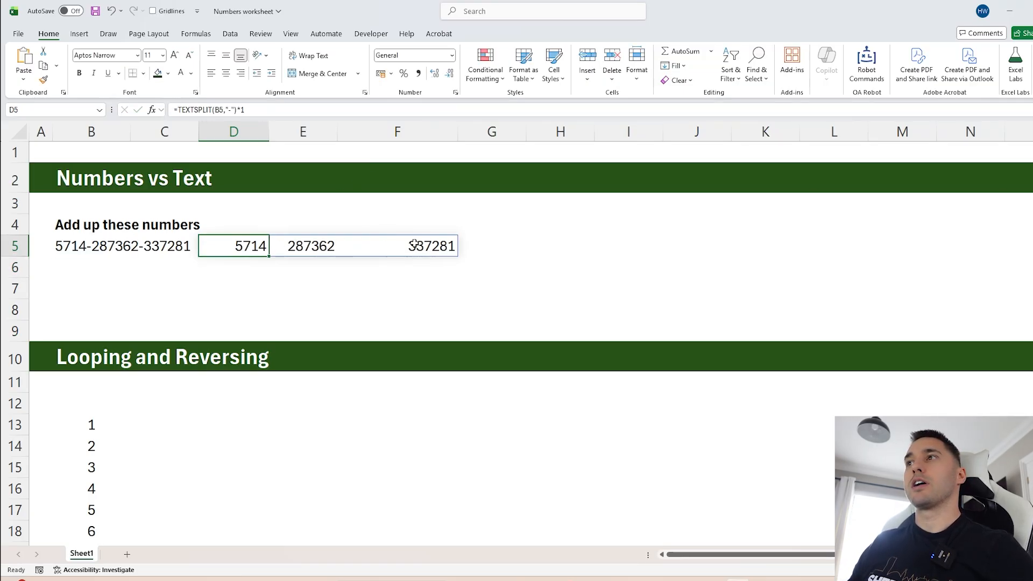
- Undo and redo the multiplication by 1 in D5 to compare the text and numeric versions
{"action": "key", "text": "ctrl+z"}
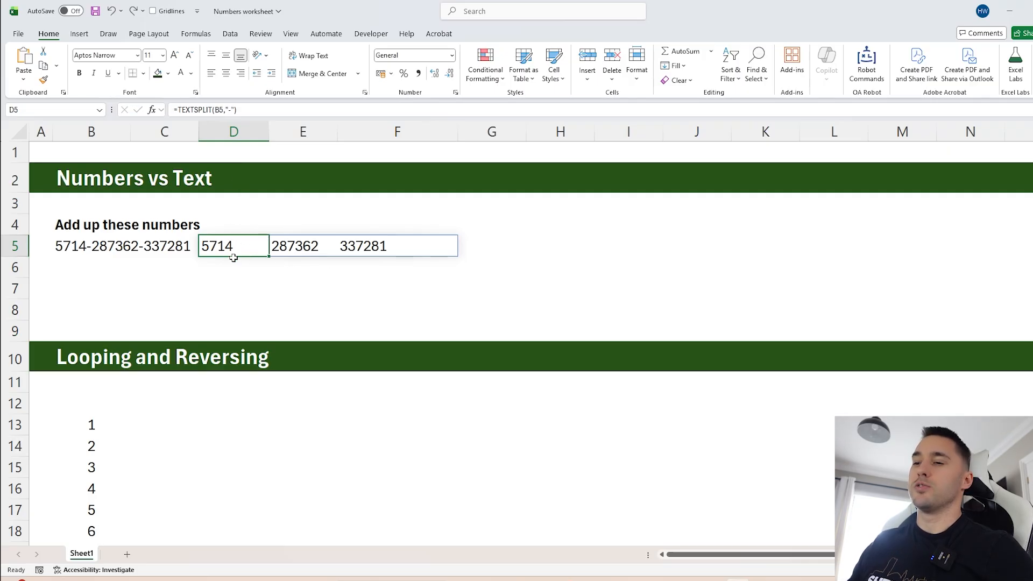
{"action": "key", "text": "ctrl+y"}
{"action": "left_click", "coordinate": [444, 246]}
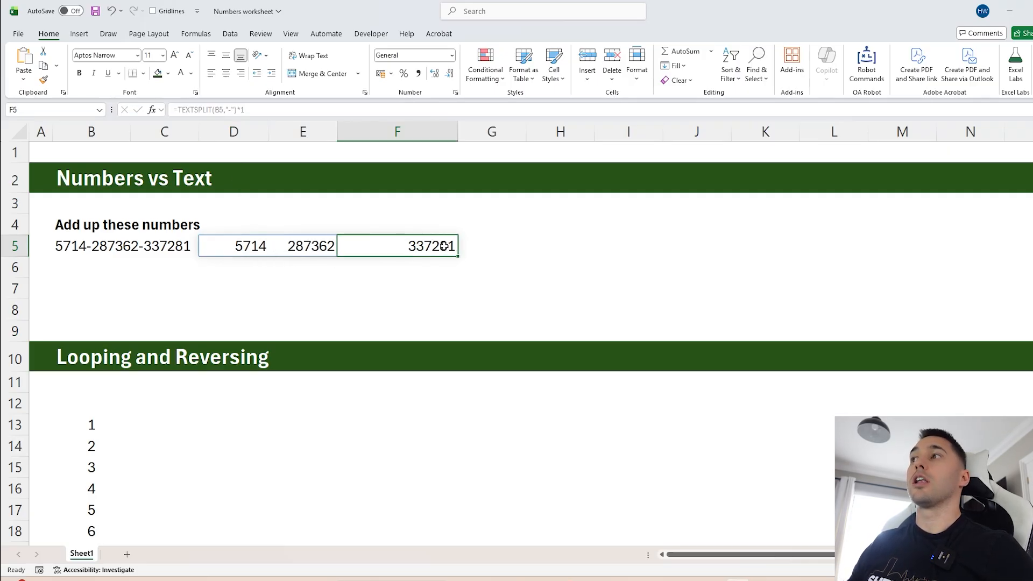
{"action": "left_click", "coordinate": [257, 246]}
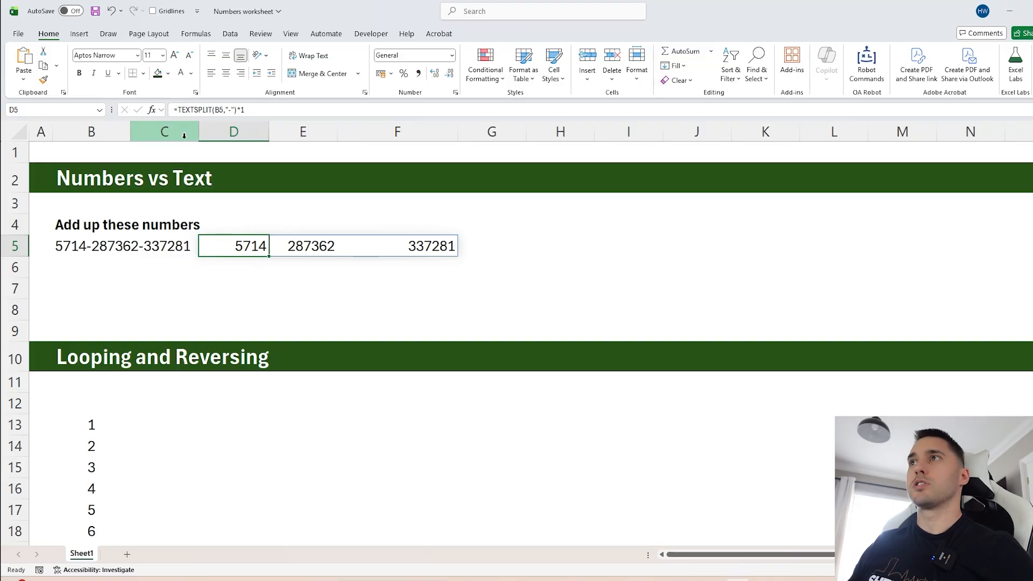
- Total the converted values by wrapping D5's formula as =SUM(TEXTSPLIT(B5,"-")*1)
{"action": "left_click", "coordinate": [179, 110]}
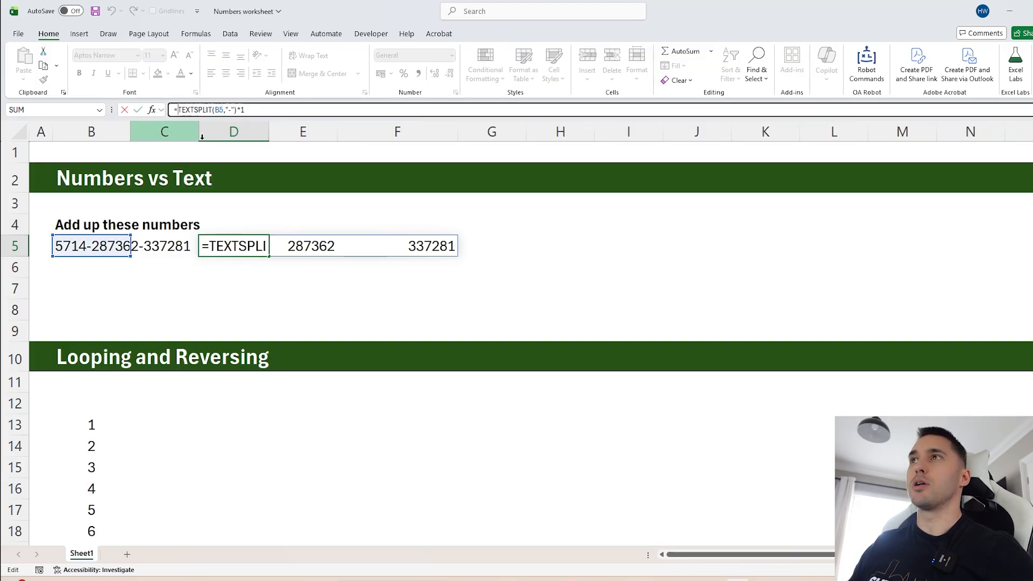
{"action": "type", "text": "sum"}
{"action": "key", "text": "Tab"}
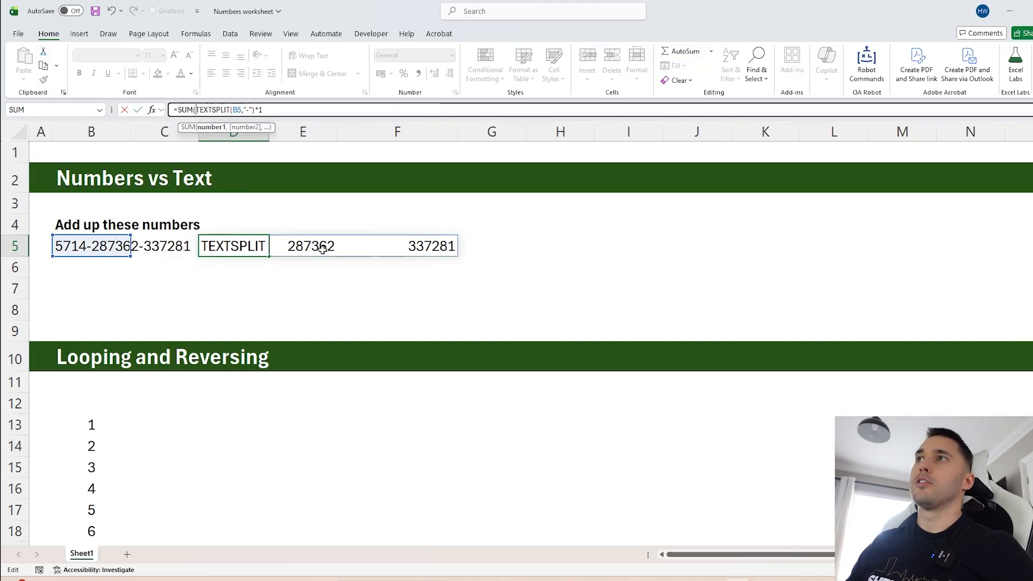
{"action": "left_click", "coordinate": [346, 111]}
{"action": "type", "text": ")"}
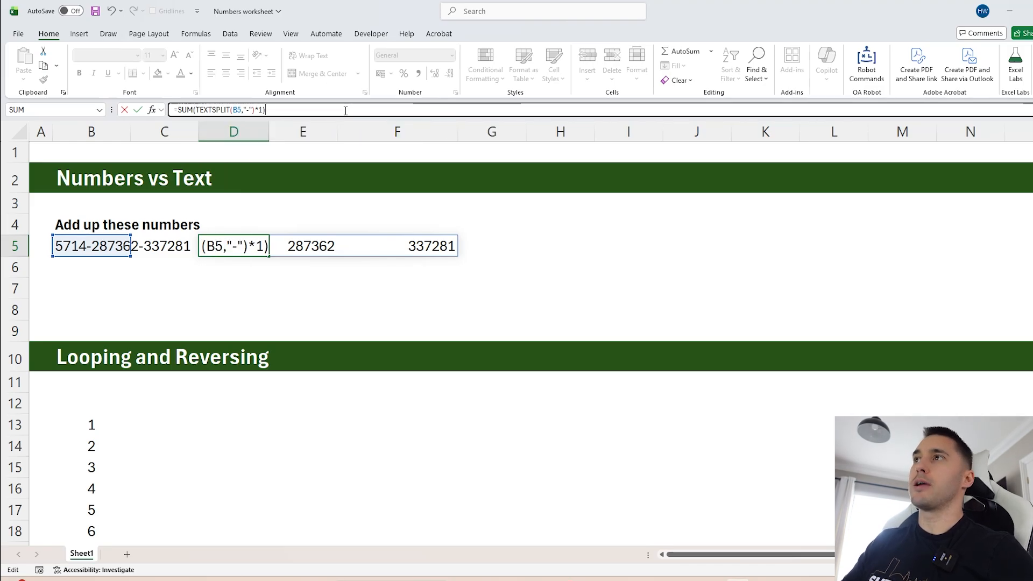
{"action": "key", "text": "Return"}
{"action": "left_click", "coordinate": [262, 241]}
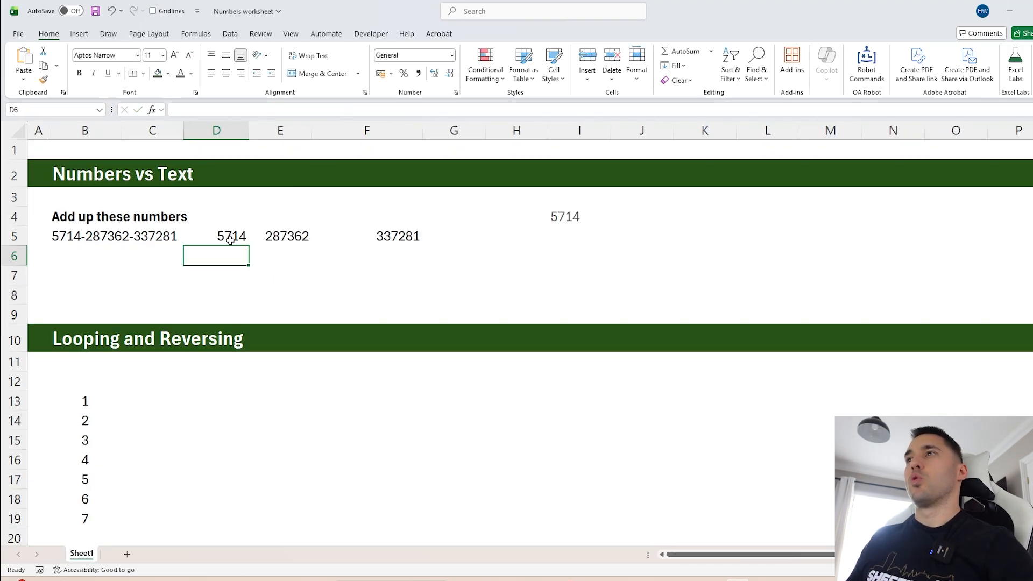
- Examine the *1 at the end of D5's TEXTSPLIT formula without changing it
{"action": "left_click", "coordinate": [231, 240]}
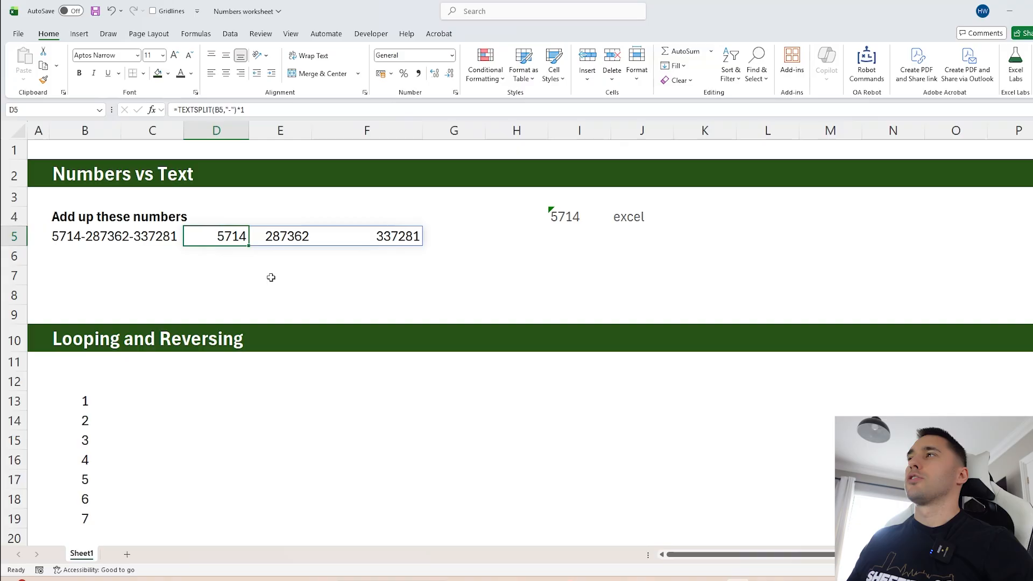
{"action": "left_click", "coordinate": [260, 112]}
{"action": "left_click_drag", "start_coordinate": [245, 111], "coordinate": [237, 111]}
{"action": "key", "text": "Escape"}
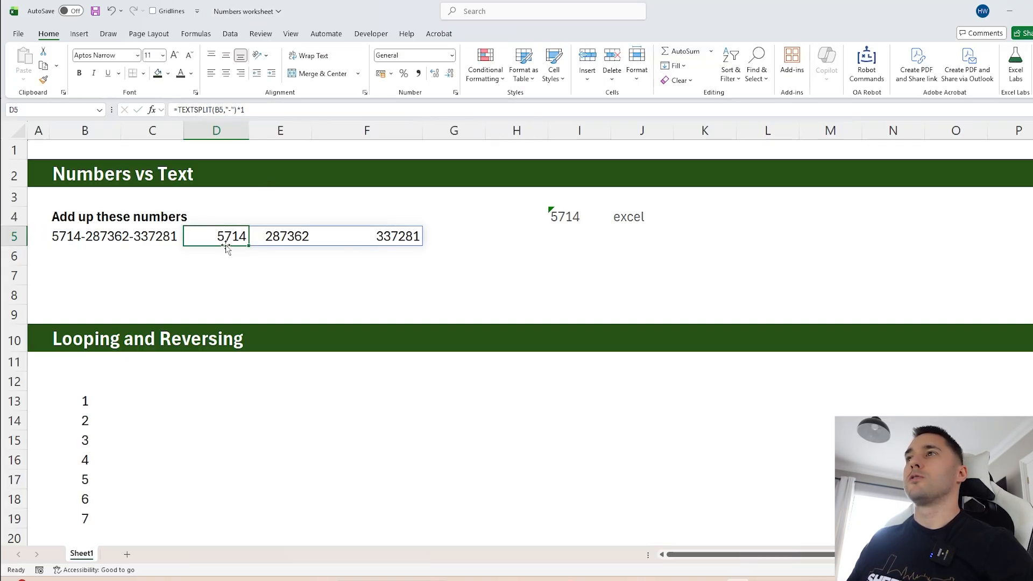
{"action": "left_click", "coordinate": [185, 111]}
{"action": "key", "text": "Return"}
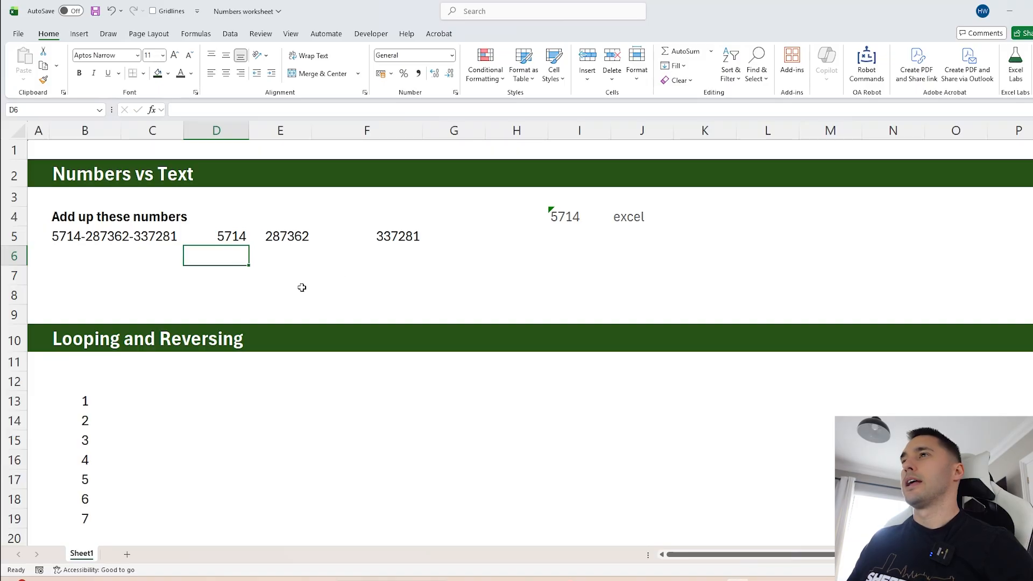
- Look up D5 in the range I4:J4 from cell D7 with =VLOOKUP(D5,I4:J4,2,)
{"action": "left_click", "coordinate": [226, 273]}
{"action": "type", "text": "=vl"}
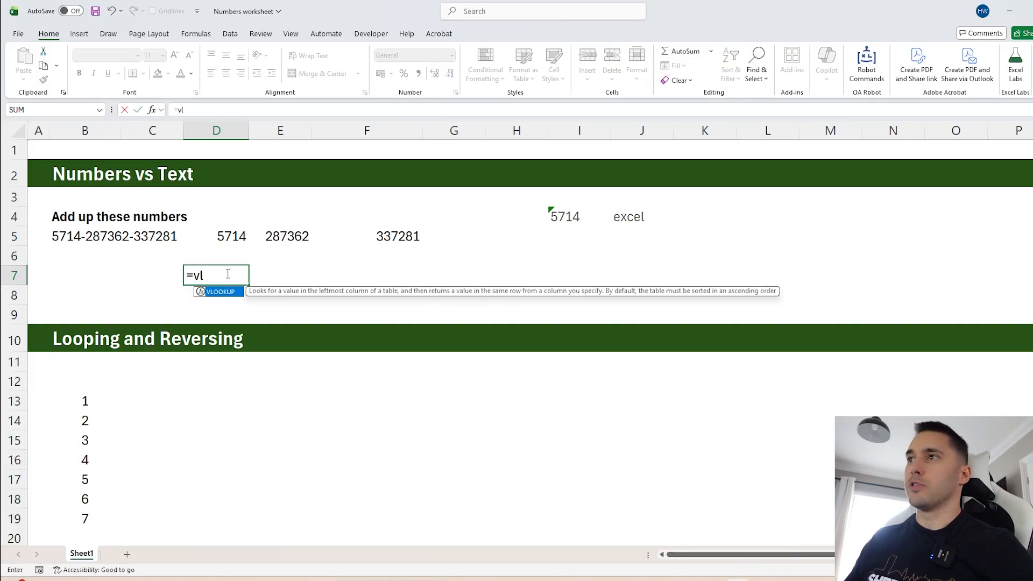
{"action": "key", "text": "Tab"}
{"action": "left_click", "coordinate": [229, 234]}
{"action": "type", "text": ","}
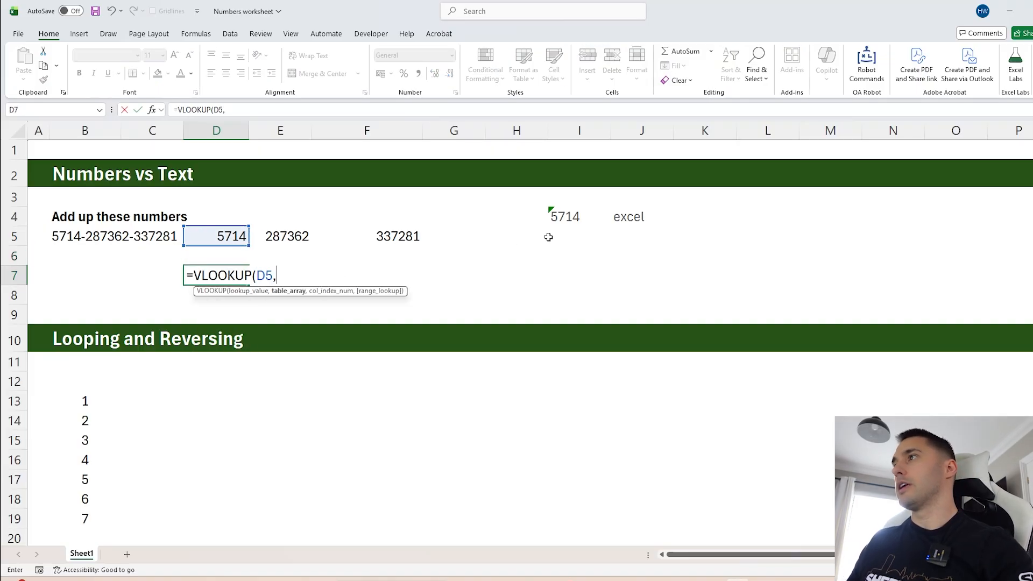
{"action": "left_click_drag", "start_coordinate": [562, 221], "coordinate": [612, 218]}
{"action": "type", "text": ",2,"}
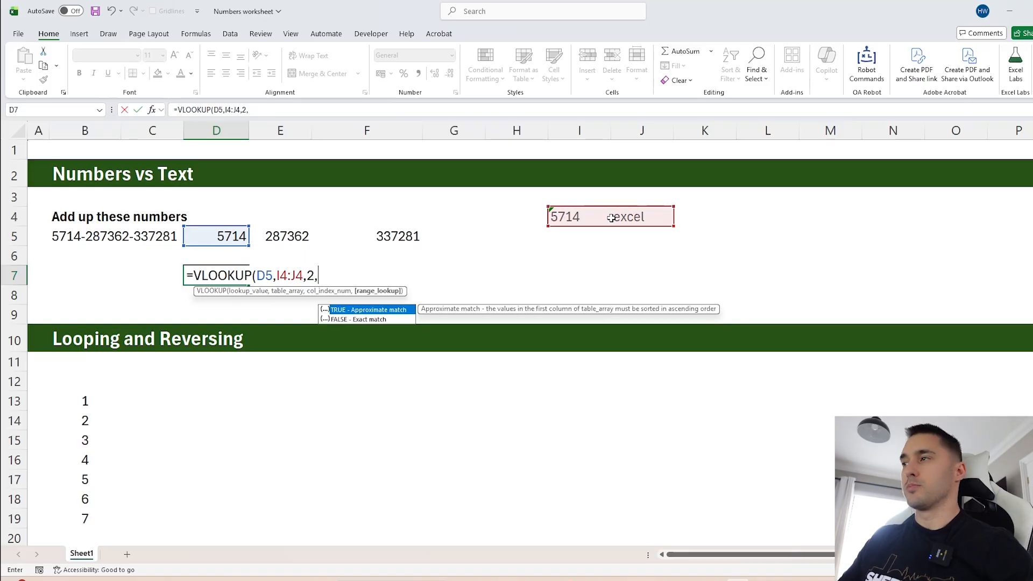
{"action": "key", "text": "Return"}
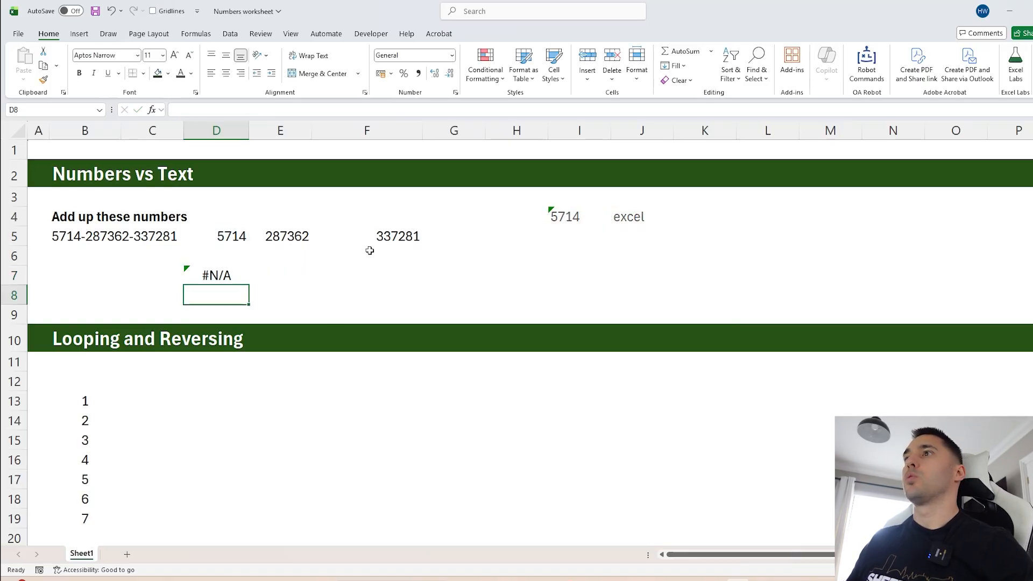
- Inspect the error-checking options for the lookup key in I4 and dismiss them without converting it
{"action": "left_click", "coordinate": [218, 276]}
{"action": "left_click", "coordinate": [561, 213]}
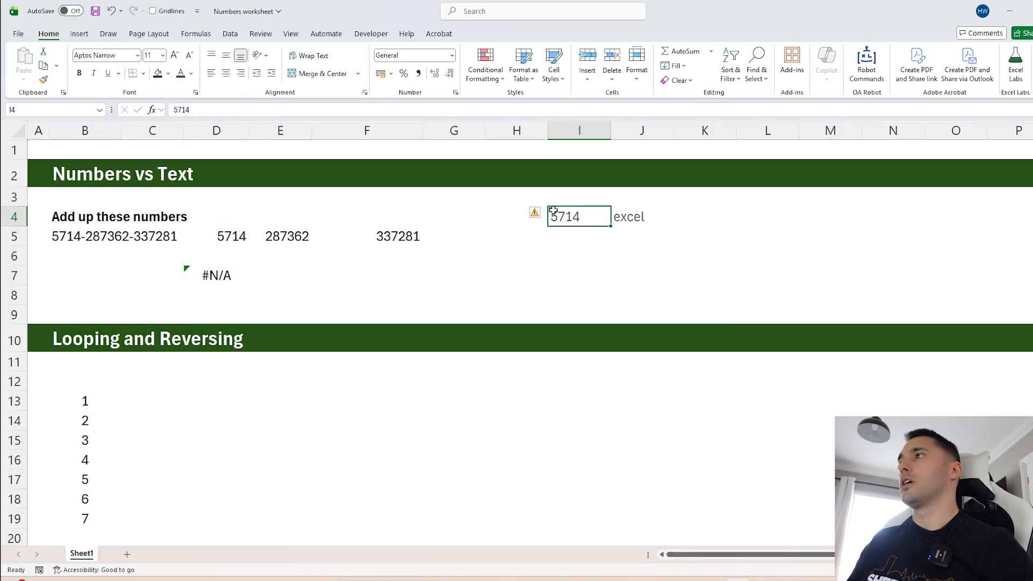
{"action": "left_click", "coordinate": [540, 214]}
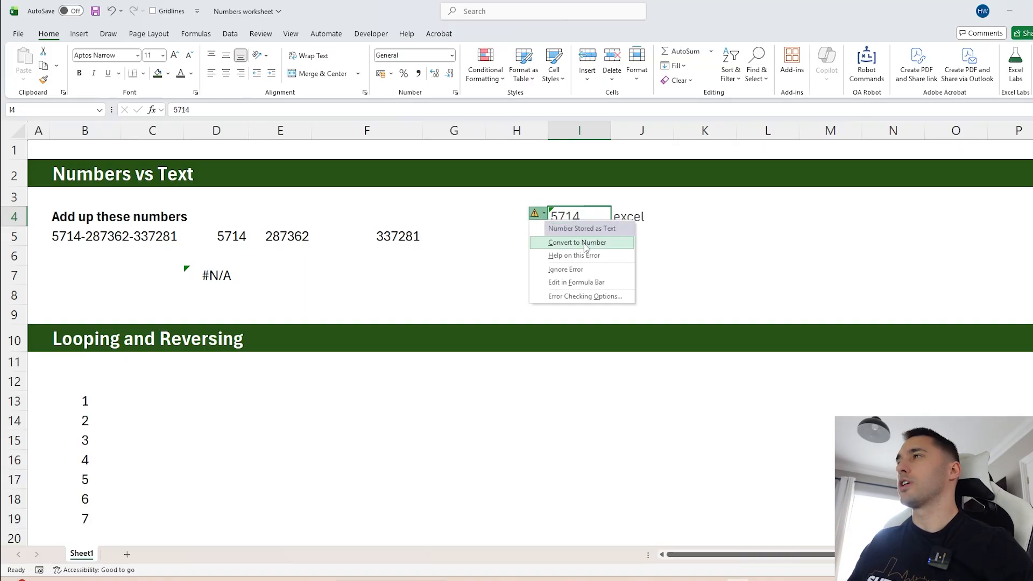
{"action": "key", "text": "Escape"}
{"action": "left_click", "coordinate": [572, 278]}
- Review the arguments of D7's VLOOKUP formula and select the lookup table area I4:L8
{"action": "left_click", "coordinate": [216, 275]}
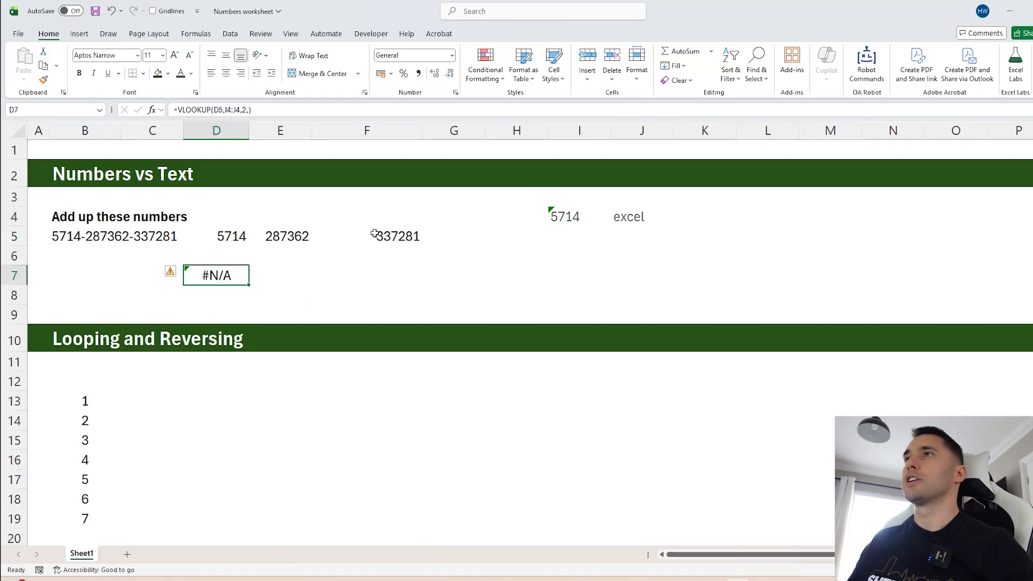
{"action": "left_click", "coordinate": [223, 109]}
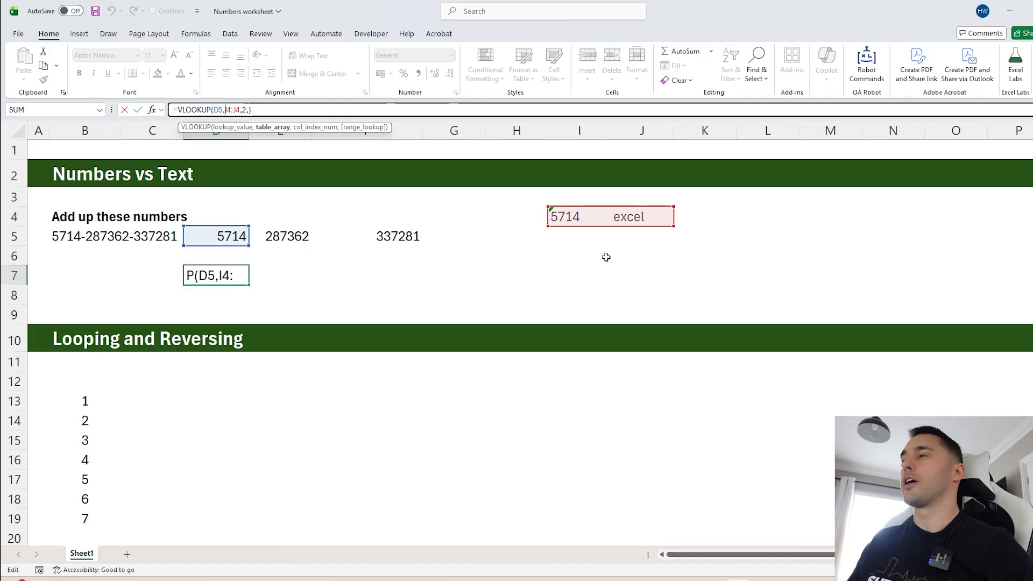
{"action": "key", "text": "ctrl+Return"}
{"action": "left_click_drag", "start_coordinate": [556, 215], "coordinate": [780, 295]}
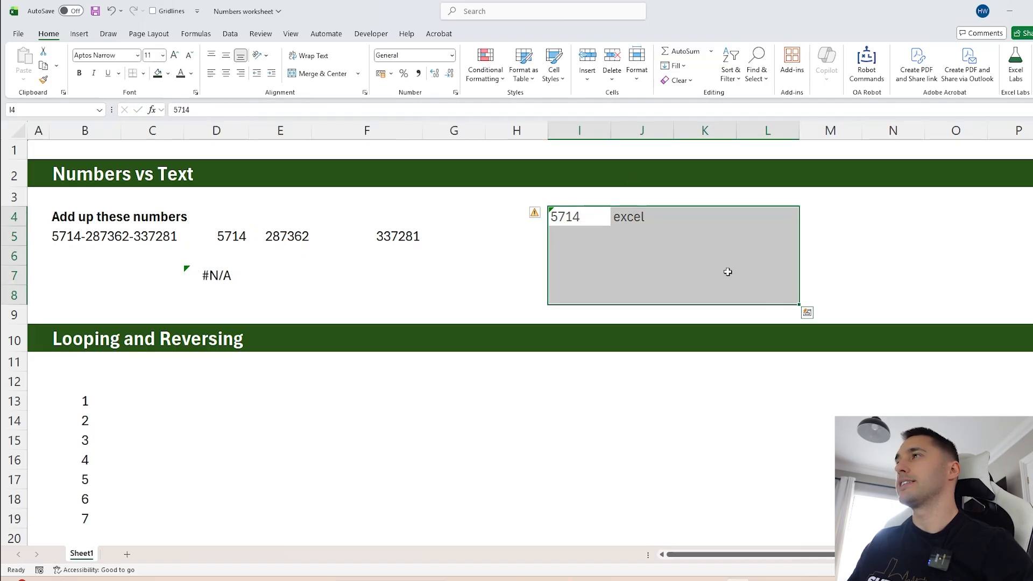
- Change the lookup value in D7's VLOOKUP formula to D5&"" so that it is passed as text
{"action": "left_click", "coordinate": [230, 275]}
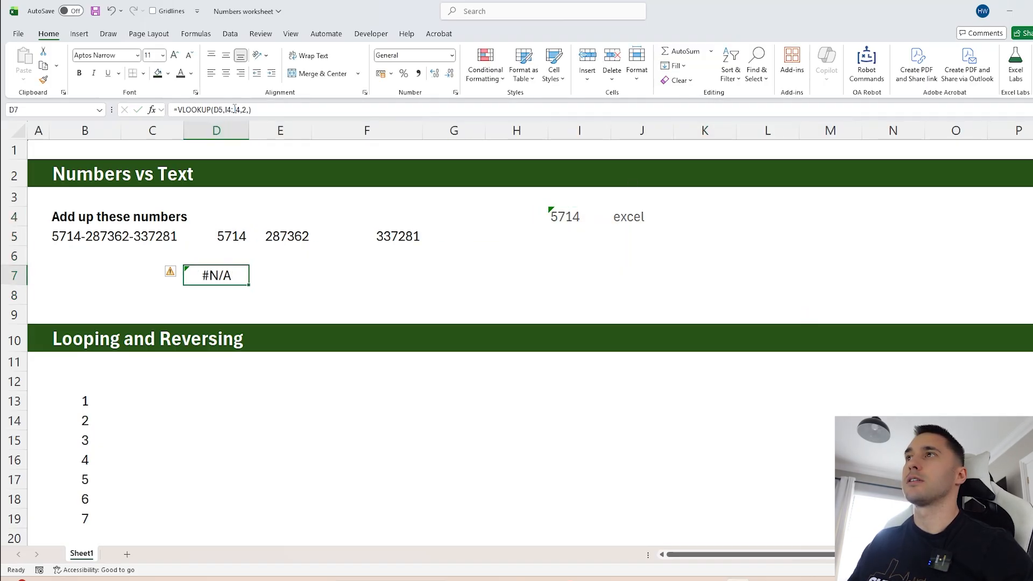
{"action": "left_click", "coordinate": [223, 109]}
{"action": "type", "text": "&"}
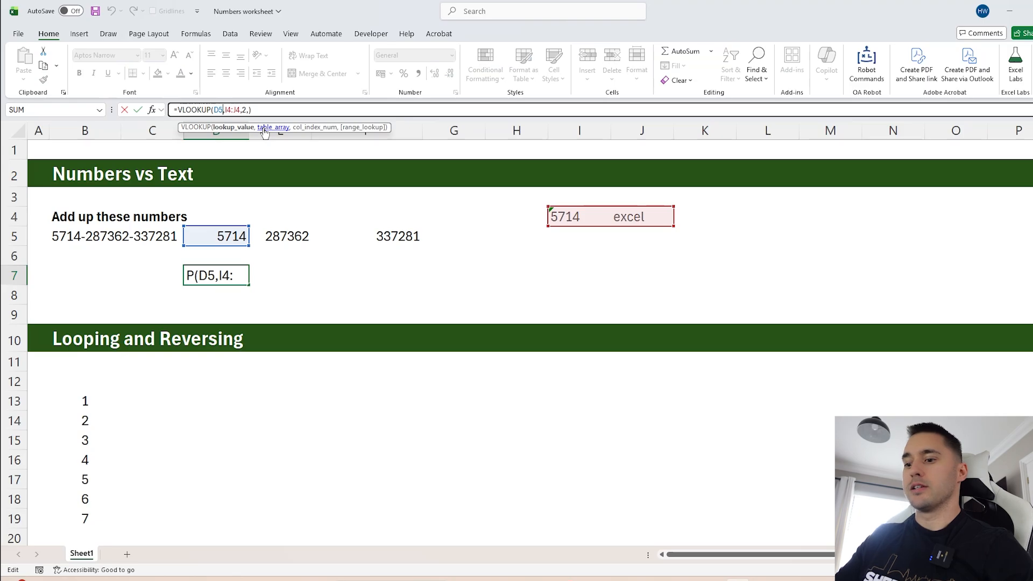
{"action": "type", "text": "\"\""}
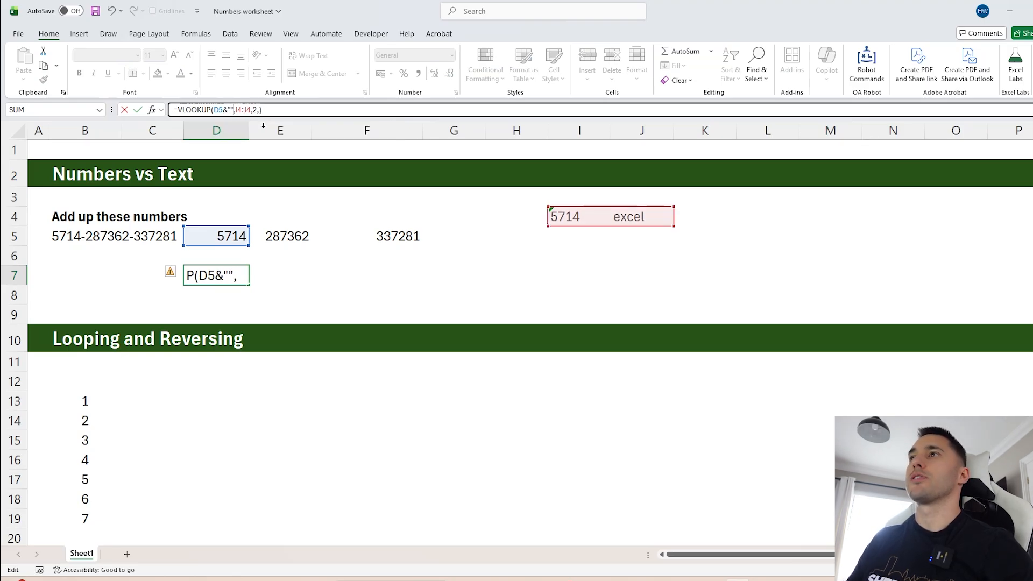
{"action": "key", "text": "Return"}
- Replace D7's formula with =D5#&"" to convert the whole spilled number range to text
{"action": "left_click", "coordinate": [222, 276]}
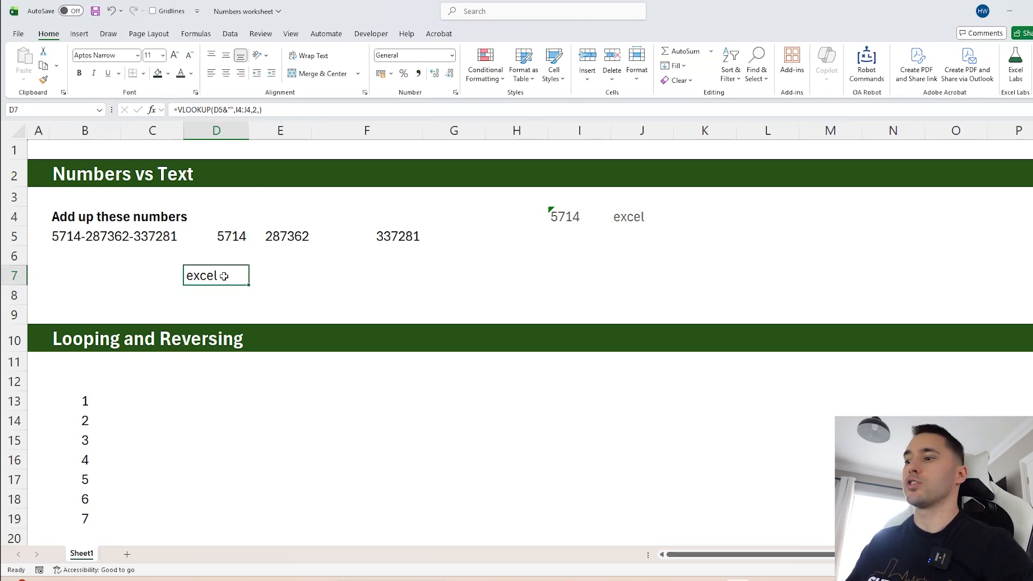
{"action": "key", "text": "Delete"}
{"action": "type", "text": "="}
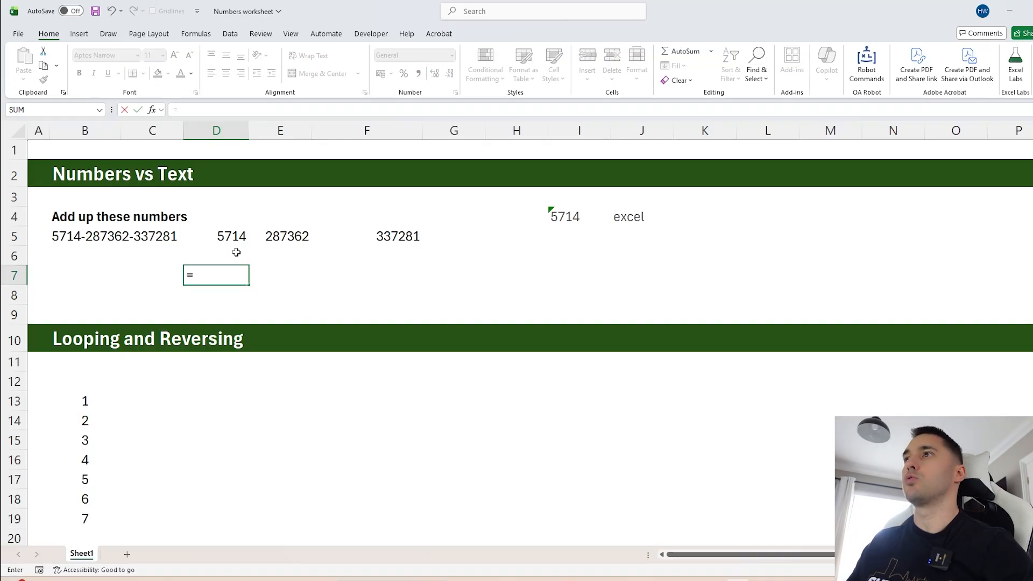
{"action": "left_click_drag", "start_coordinate": [239, 239], "coordinate": [336, 236]}
{"action": "type", "text": "&"}
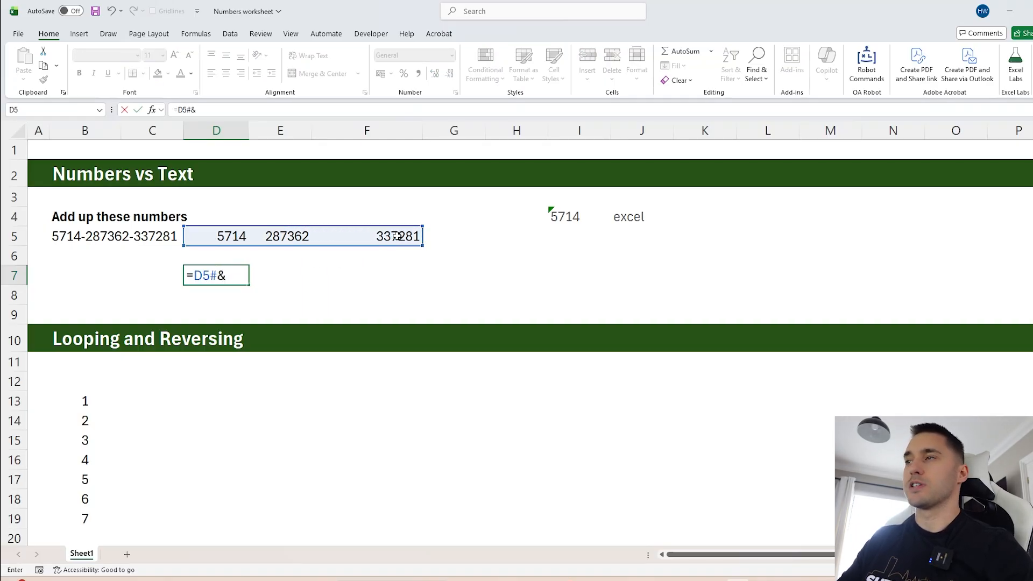
{"action": "type", "text": "\"\""}
{"action": "key", "text": "Return"}
- Inspect the spilled text values in D7:F7 and the D5# reference in the formula without changing it
{"action": "left_click", "coordinate": [204, 275]}
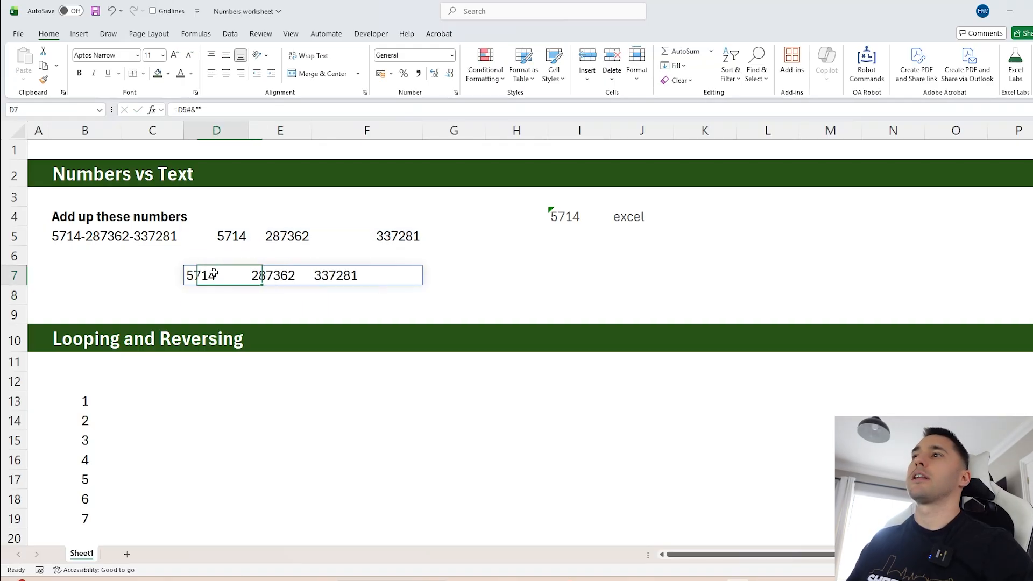
{"action": "key", "text": "Right"}
{"action": "key", "text": "Right"}
{"action": "left_click", "coordinate": [207, 275]}
{"action": "key", "text": "F2"}
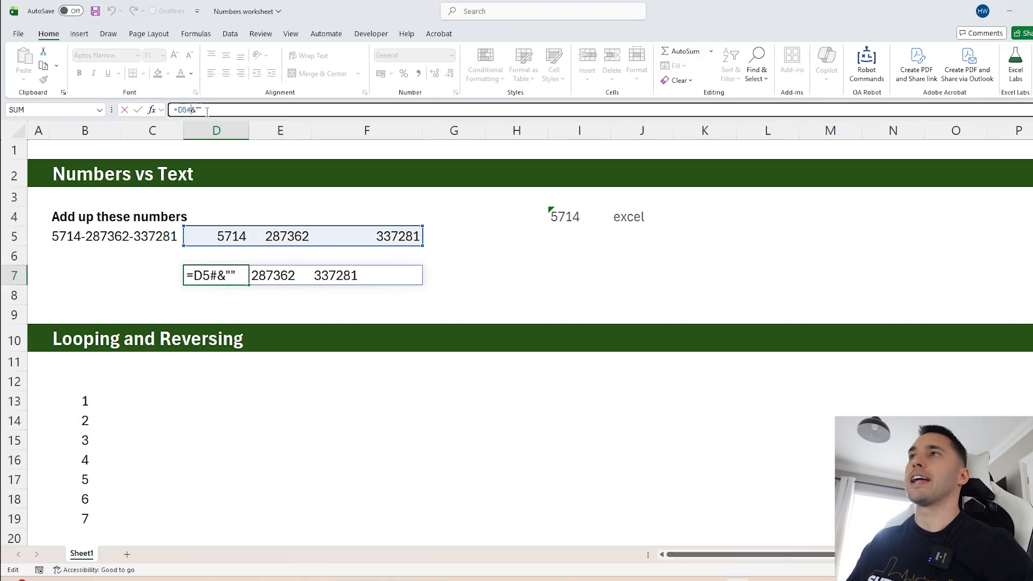
{"action": "key", "text": "Escape"}
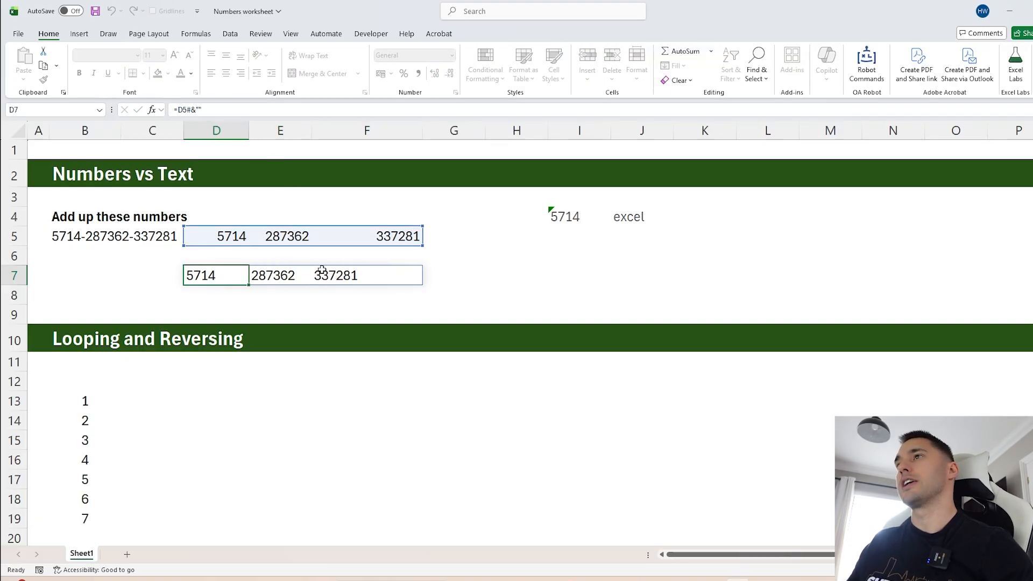
- Go to the Looping and Reversing section and examine its list of numbers in B13:B19
{"action": "scroll", "coordinate": [314, 315], "scroll_direction": "down", "scroll_amount": 4}
{"action": "scroll", "coordinate": [280, 286], "scroll_direction": "up", "scroll_amount": 2}
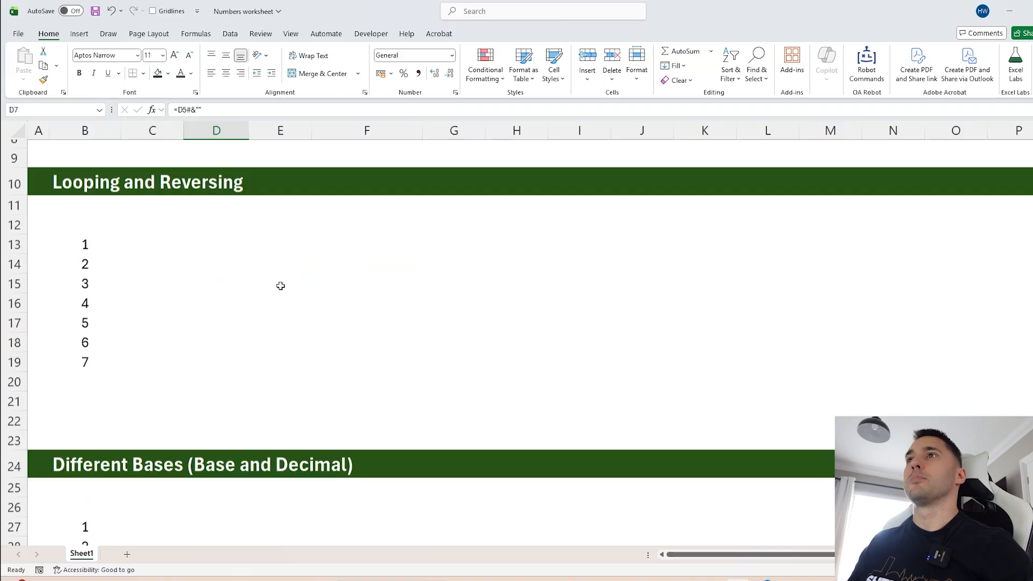
{"action": "left_click", "coordinate": [280, 300]}
{"action": "key", "text": "Up"}
{"action": "left_click", "coordinate": [71, 222]}
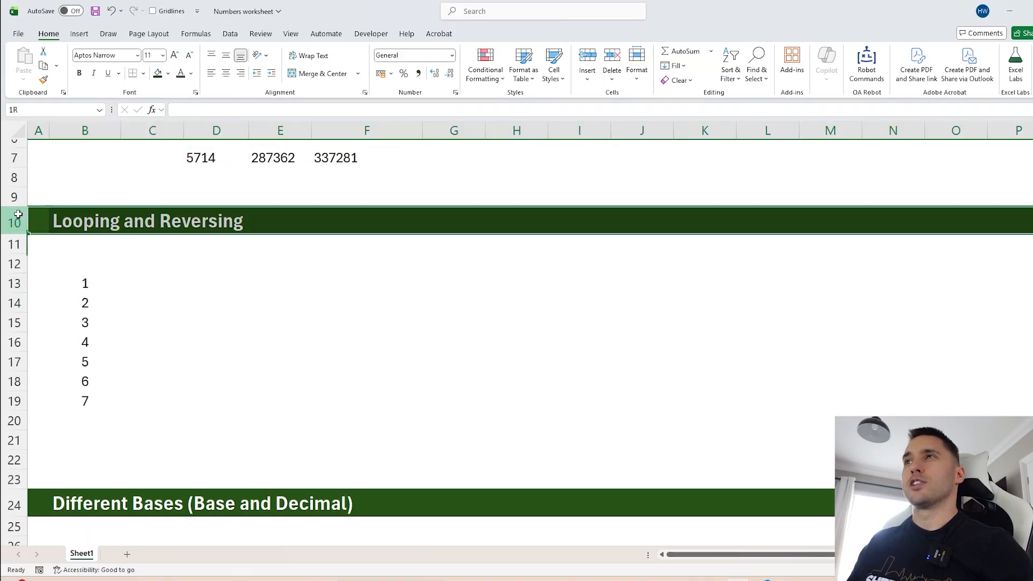
{"action": "left_click", "coordinate": [208, 269]}
{"action": "left_click_drag", "start_coordinate": [74, 283], "coordinate": [92, 402]}
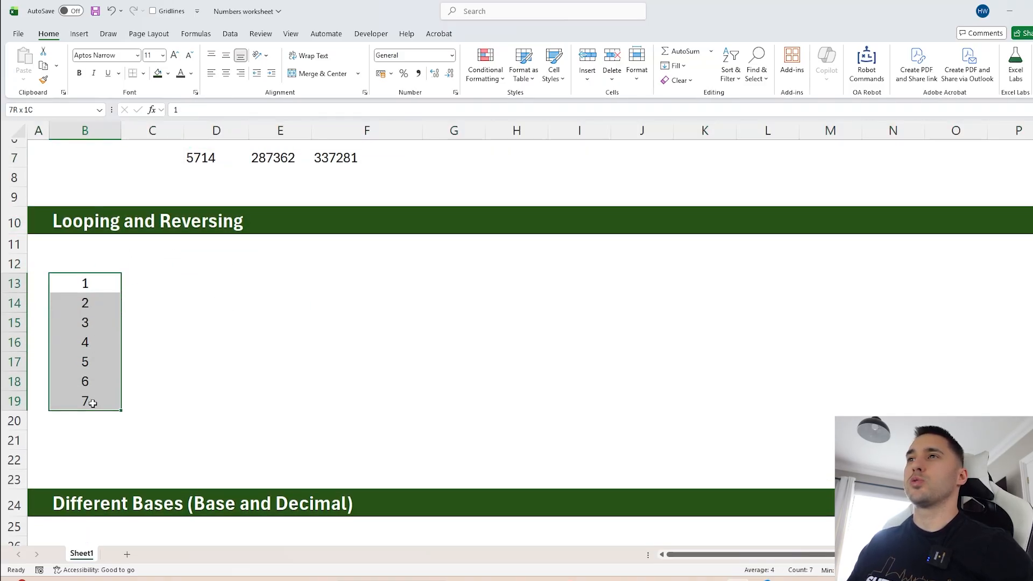
{"action": "left_click", "coordinate": [98, 286]}
{"action": "left_click", "coordinate": [271, 283]}
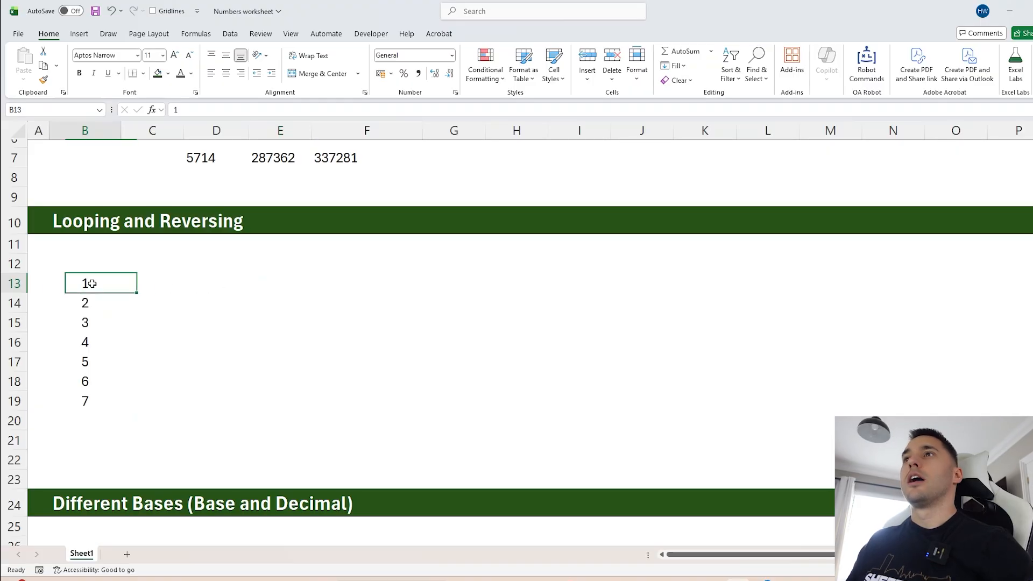
{"action": "left_click_drag", "start_coordinate": [101, 284], "coordinate": [99, 385]}
{"action": "left_click", "coordinate": [196, 280]}
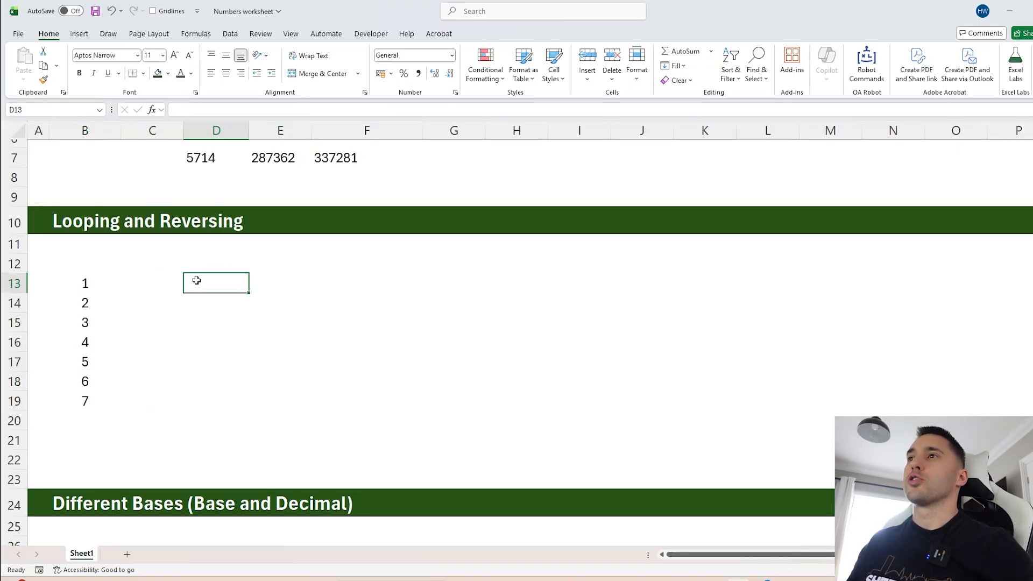
{"action": "left_click_drag", "start_coordinate": [96, 281], "coordinate": [95, 401]}
{"action": "left_click", "coordinate": [261, 269]}
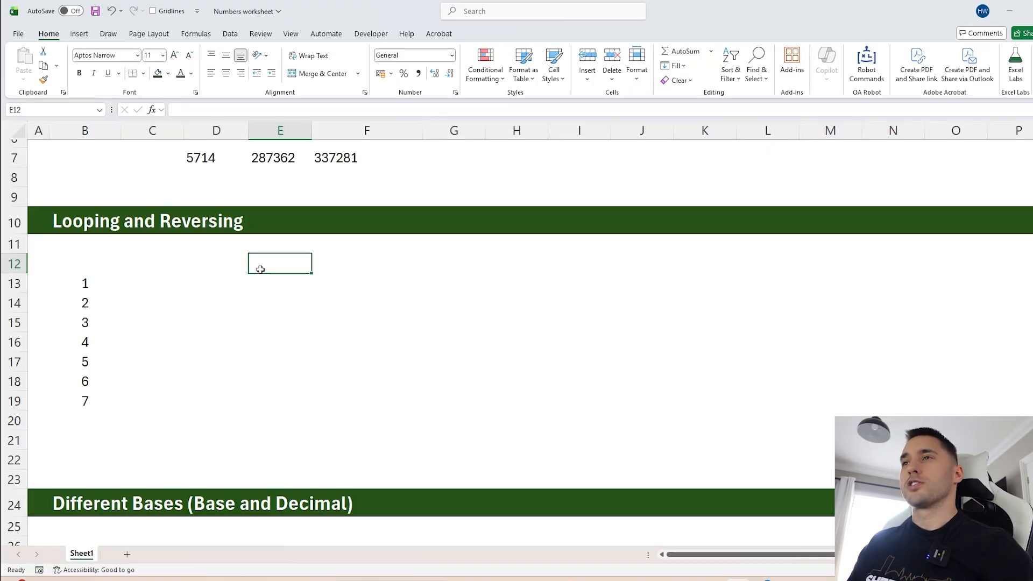
- Step through the values in B13:B19 one cell at a time, continuing to the empty cell B20
{"action": "left_click", "coordinate": [96, 281]}
{"action": "left_click", "coordinate": [90, 302]}
{"action": "left_click", "coordinate": [92, 321]}
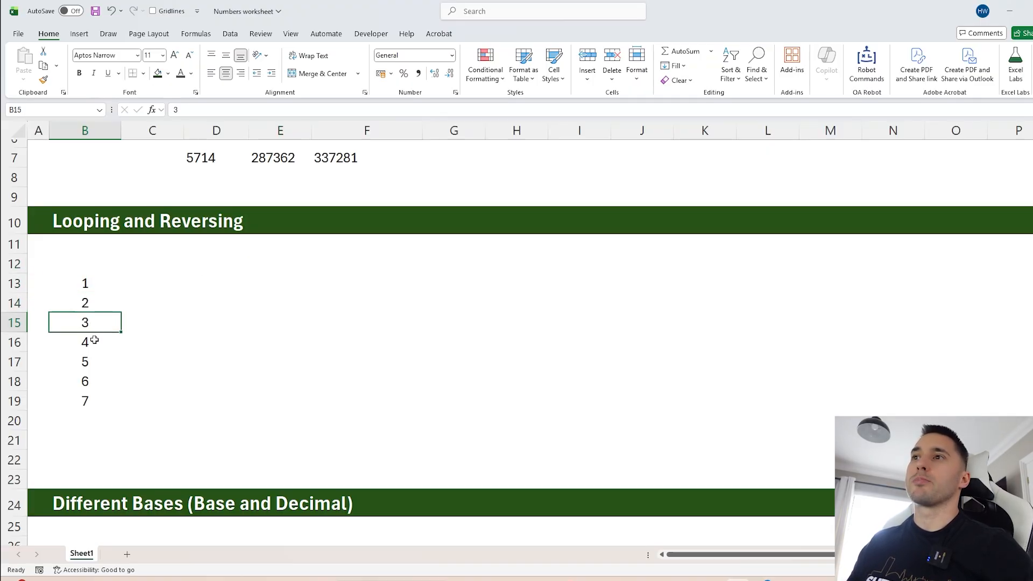
{"action": "left_click", "coordinate": [94, 342]}
{"action": "left_click", "coordinate": [95, 363]}
{"action": "left_click", "coordinate": [96, 378]}
{"action": "left_click", "coordinate": [95, 399]}
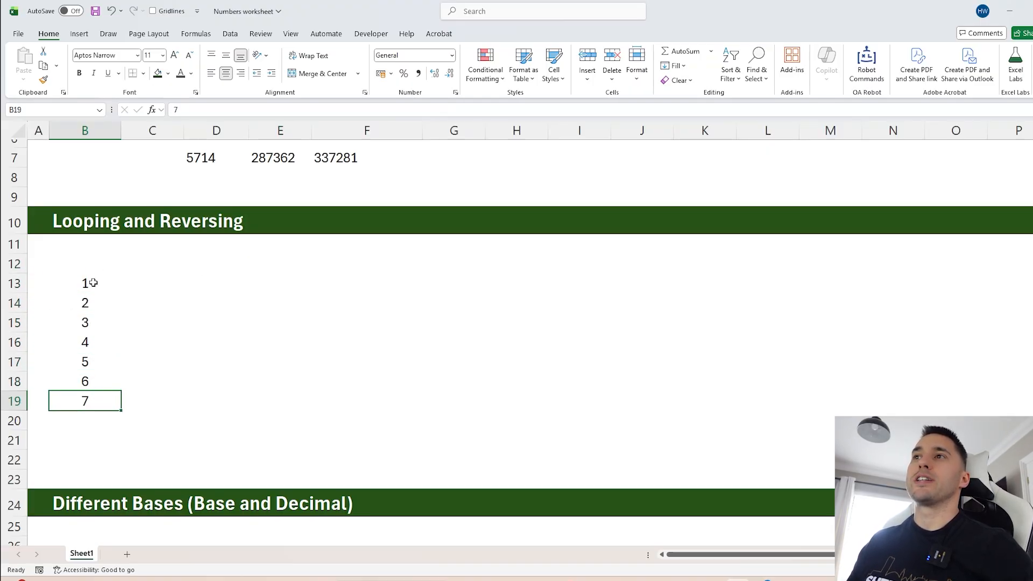
{"action": "left_click", "coordinate": [88, 411]}
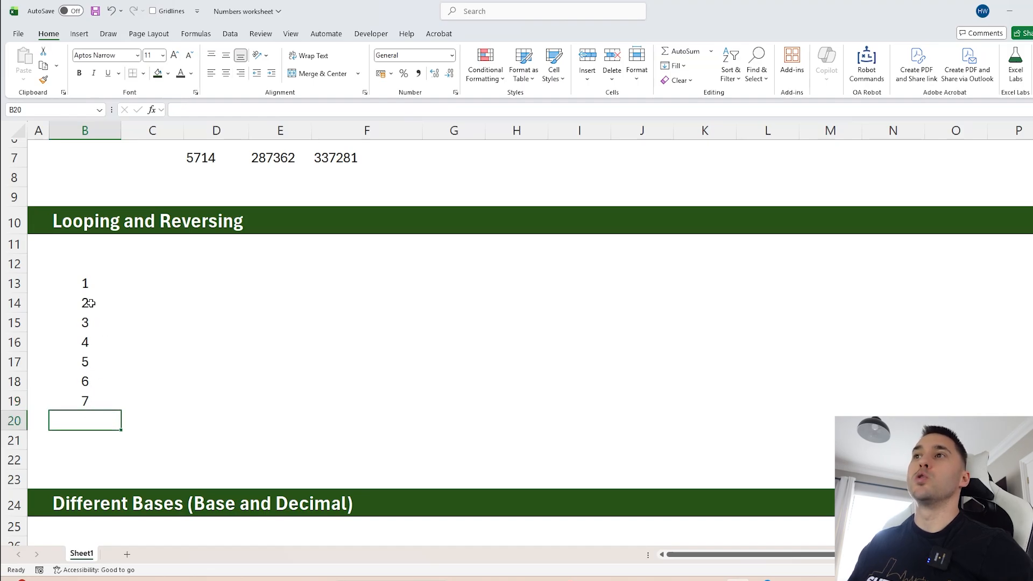
- Enter =MOD(B13,7) in C13 and fill it down through C19
{"action": "left_click", "coordinate": [88, 285]}
{"action": "key", "text": "Right"}
{"action": "type", "text": "=mod"}
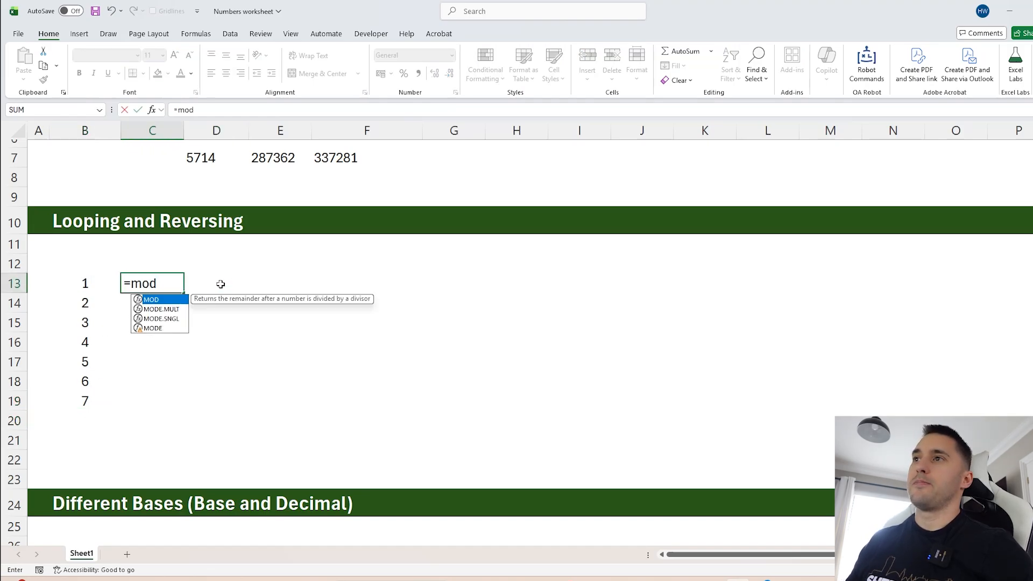
{"action": "key", "text": "Tab"}
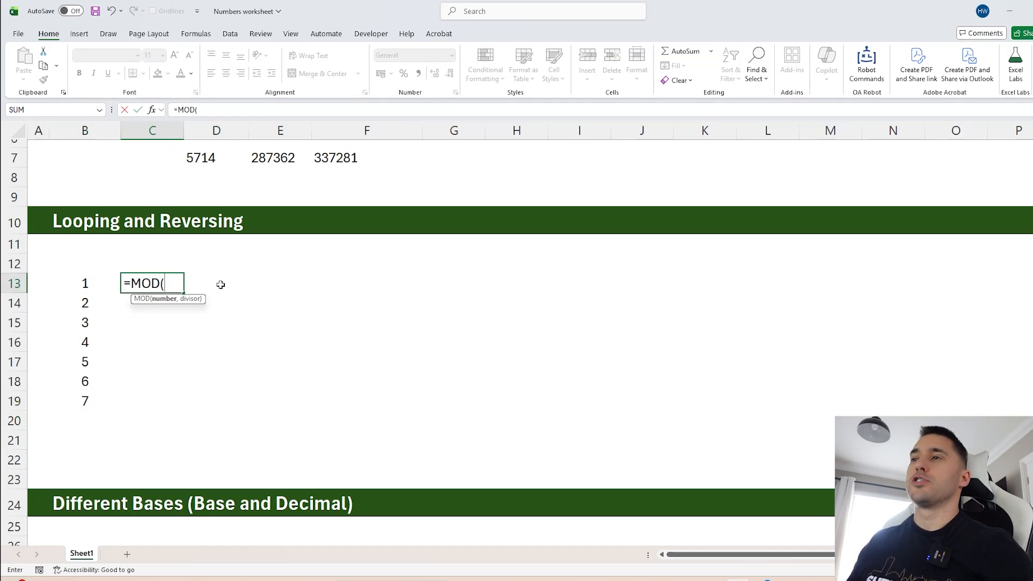
{"action": "left_click", "coordinate": [85, 284]}
{"action": "type", "text": ","}
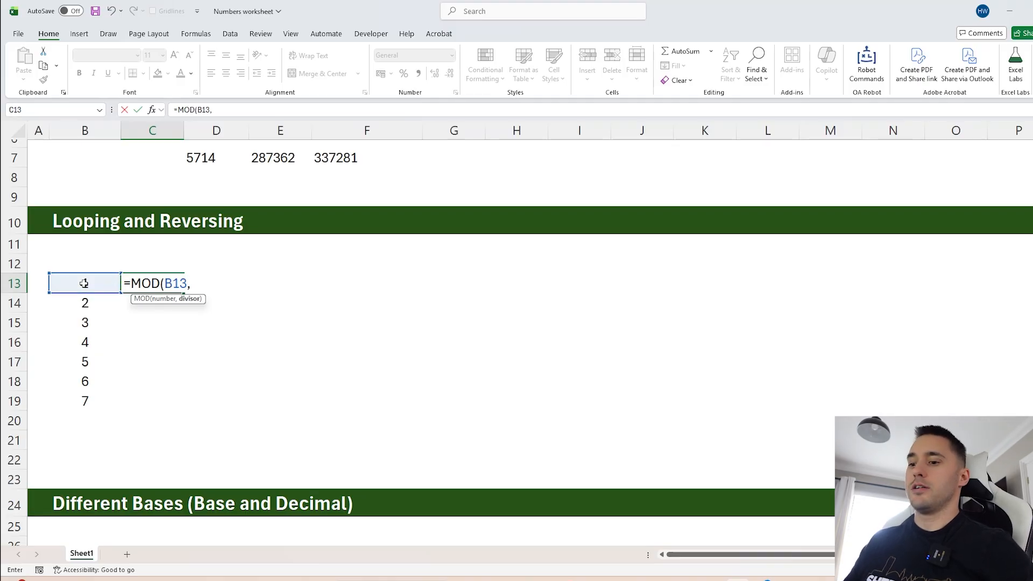
{"action": "type", "text": "7"}
{"action": "key", "text": "Return"}
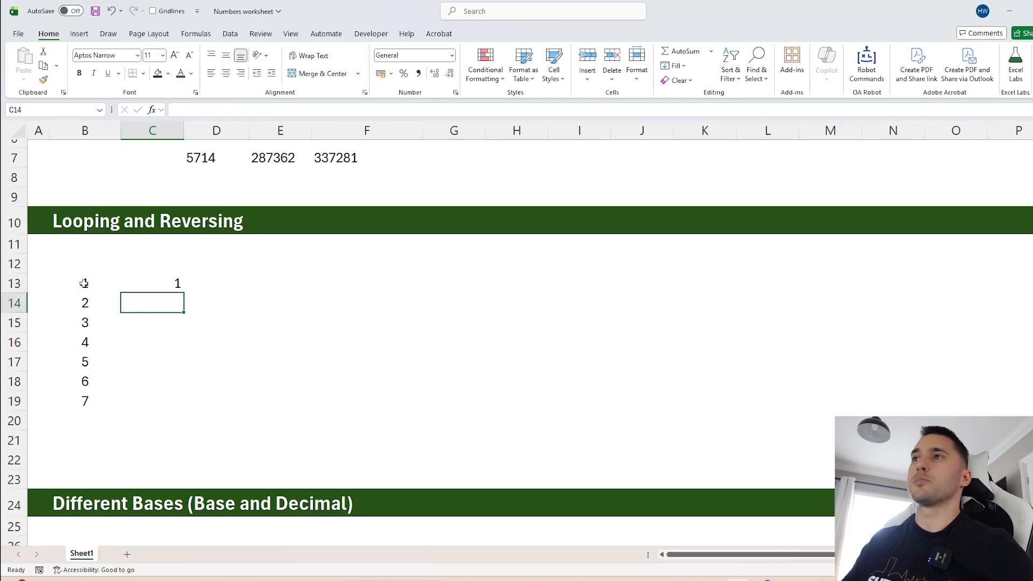
{"action": "left_click", "coordinate": [125, 279]}
{"action": "left_click_drag", "start_coordinate": [183, 293], "coordinate": [175, 412]}
{"action": "left_click", "coordinate": [160, 403]}
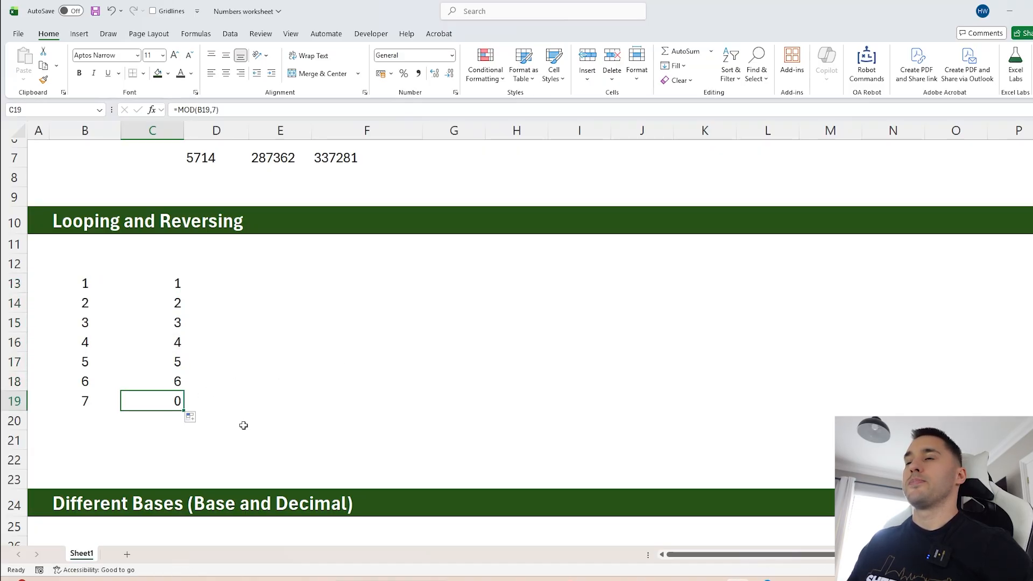
- Enter 8 and 9 in B20:B21 to test how the MOD results repeat, and clear B20:C21 again
{"action": "left_click", "coordinate": [83, 414]}
{"action": "type", "text": "8"}
{"action": "key", "text": "Return"}
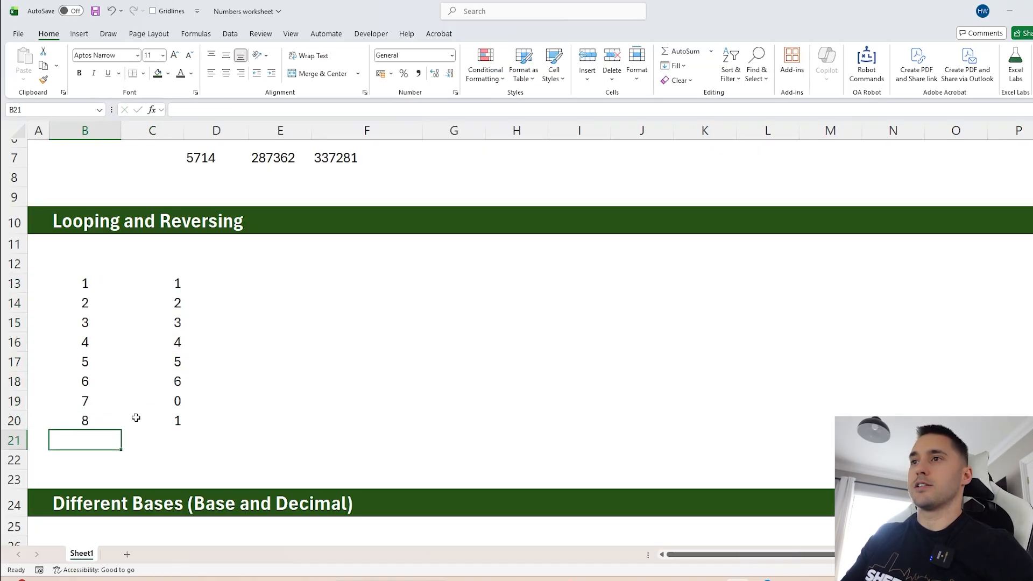
{"action": "type", "text": "9"}
{"action": "key", "text": "Return"}
{"action": "left_click", "coordinate": [182, 417]}
{"action": "left_click_drag", "start_coordinate": [176, 285], "coordinate": [178, 442]}
{"action": "left_click", "coordinate": [171, 398]}
{"action": "left_click_drag", "start_coordinate": [93, 425], "coordinate": [159, 445]}
{"action": "key", "text": "Delete"}
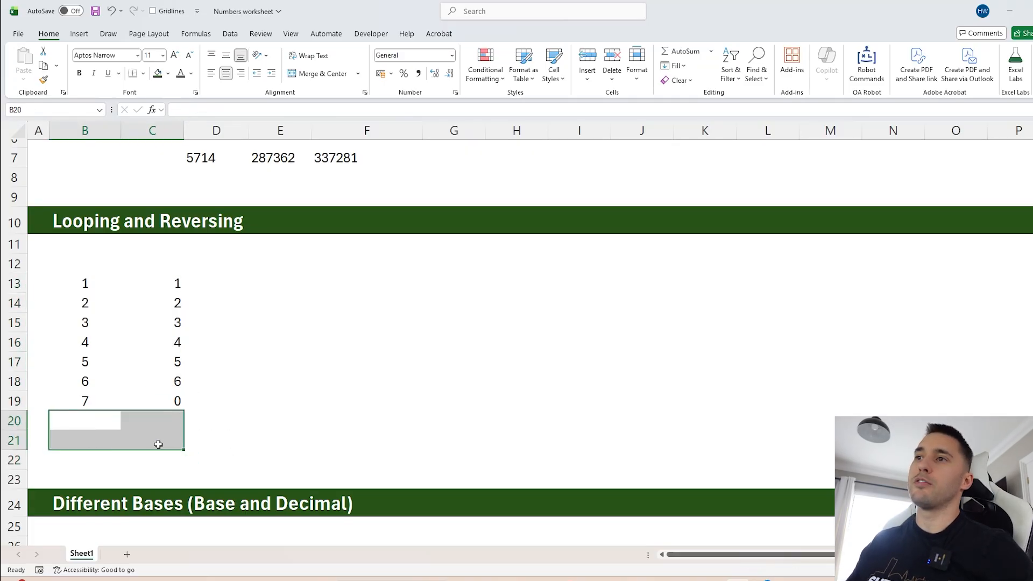
- Change C13's formula to =MOD(B13-1,7)+1 and fill it down through C19
{"action": "left_click", "coordinate": [170, 403]}
{"action": "left_click", "coordinate": [117, 401]}
{"action": "left_click", "coordinate": [146, 401]}
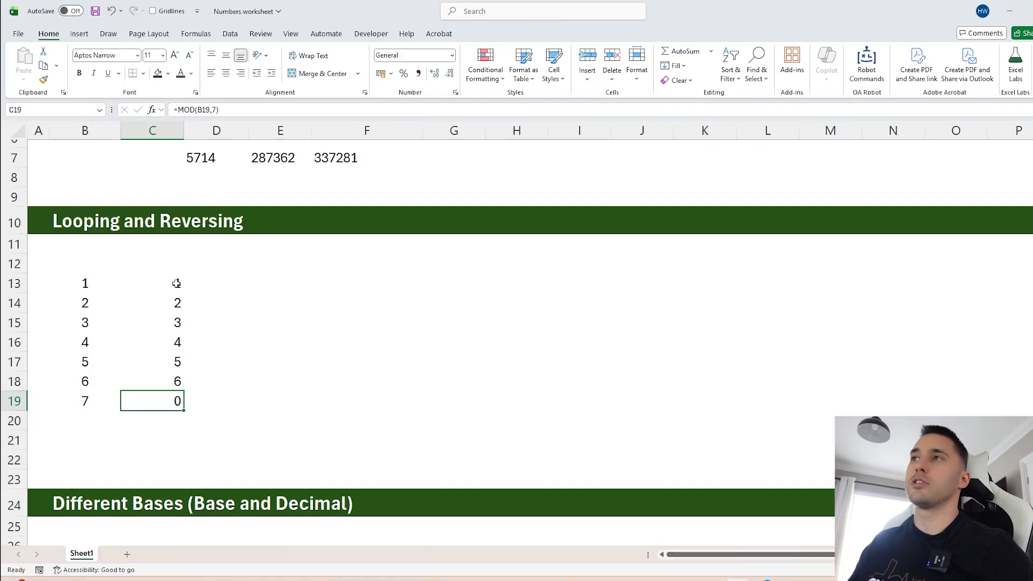
{"action": "left_click", "coordinate": [175, 284]}
{"action": "left_click", "coordinate": [215, 109]}
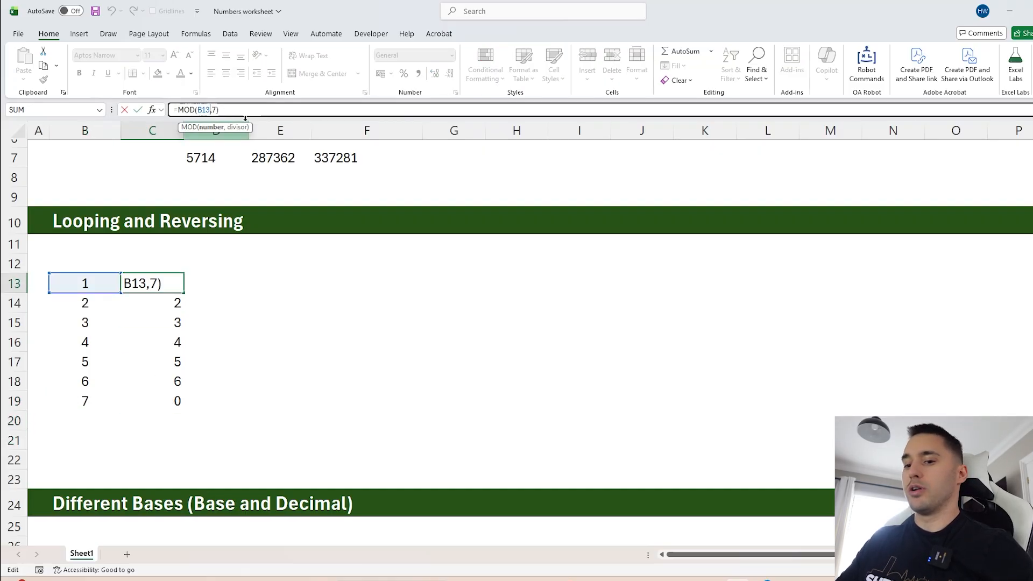
{"action": "type", "text": "-1"}
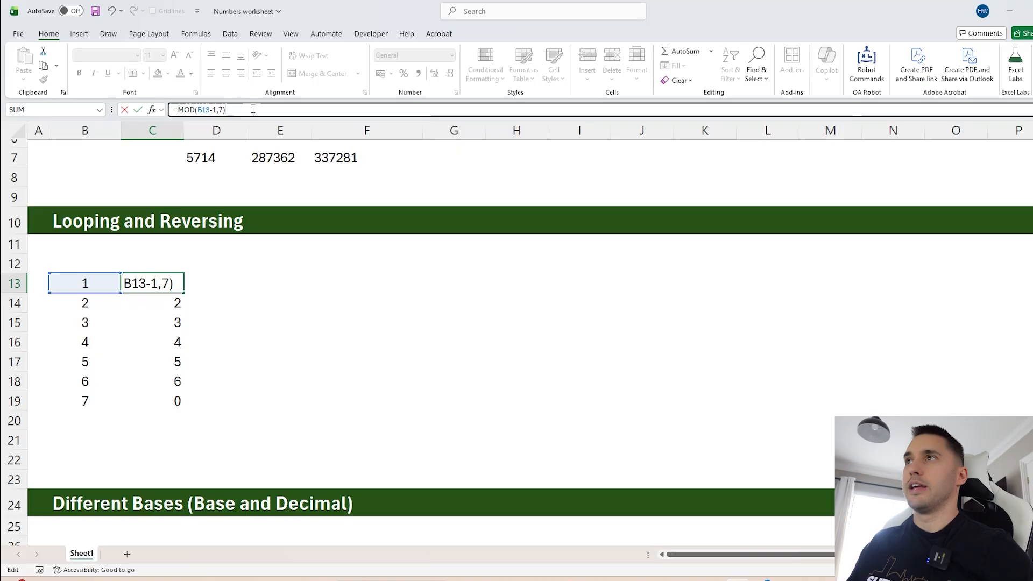
{"action": "key", "text": "Return"}
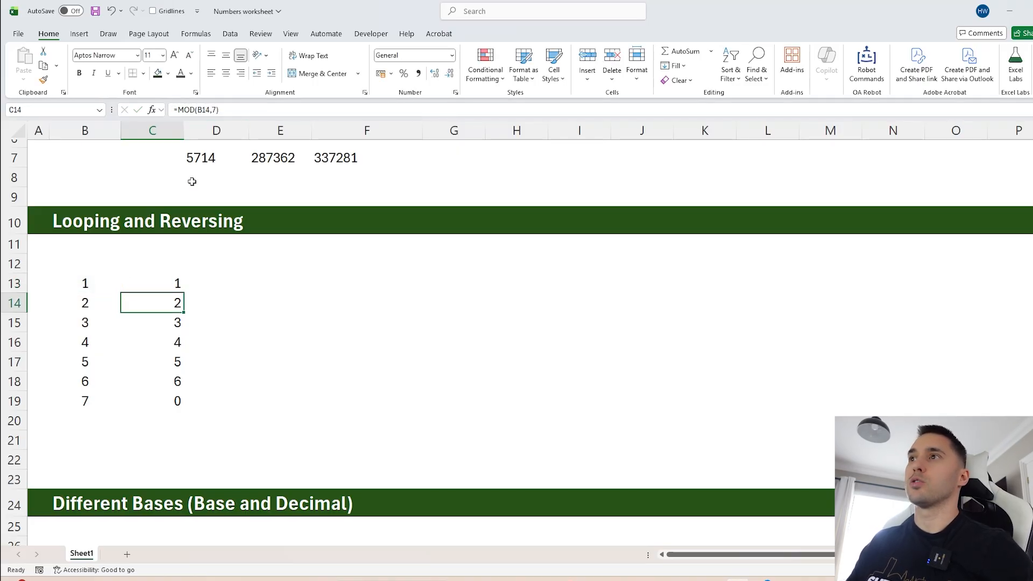
{"action": "left_click", "coordinate": [164, 276]}
{"action": "left_click_drag", "start_coordinate": [183, 294], "coordinate": [185, 410]}
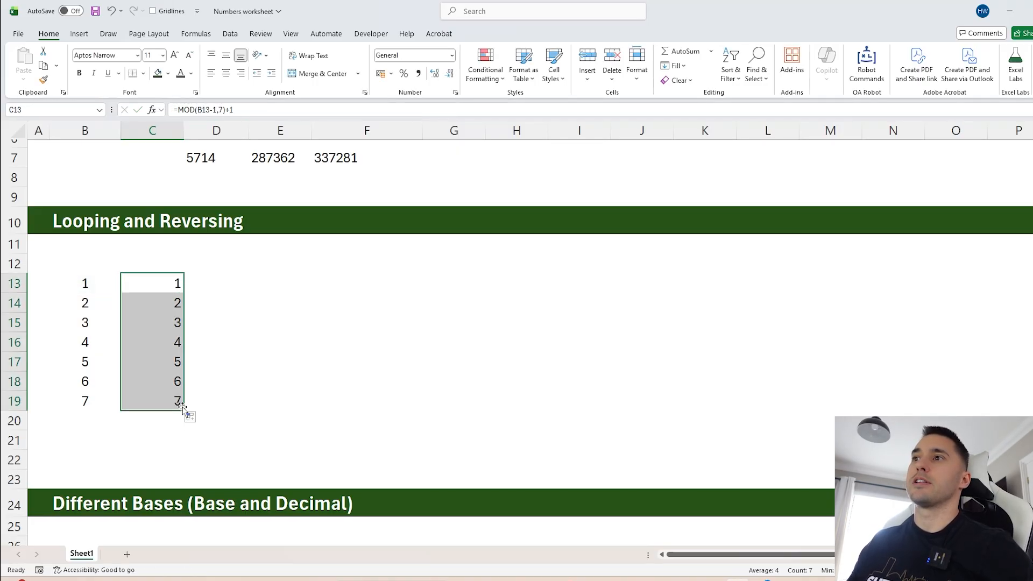
{"action": "left_click", "coordinate": [168, 397]}
- Test the adjusted loop by entering 8 in B20, check C20's formula, and clear B20:C20 again
{"action": "left_click", "coordinate": [95, 419]}
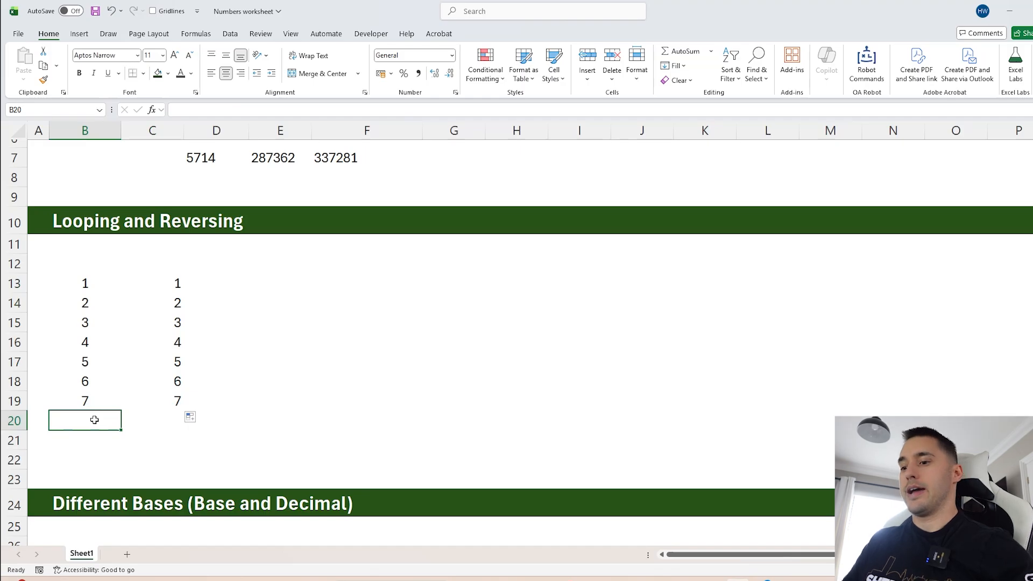
{"action": "type", "text": "8"}
{"action": "key", "text": "Return"}
{"action": "left_click", "coordinate": [178, 413]}
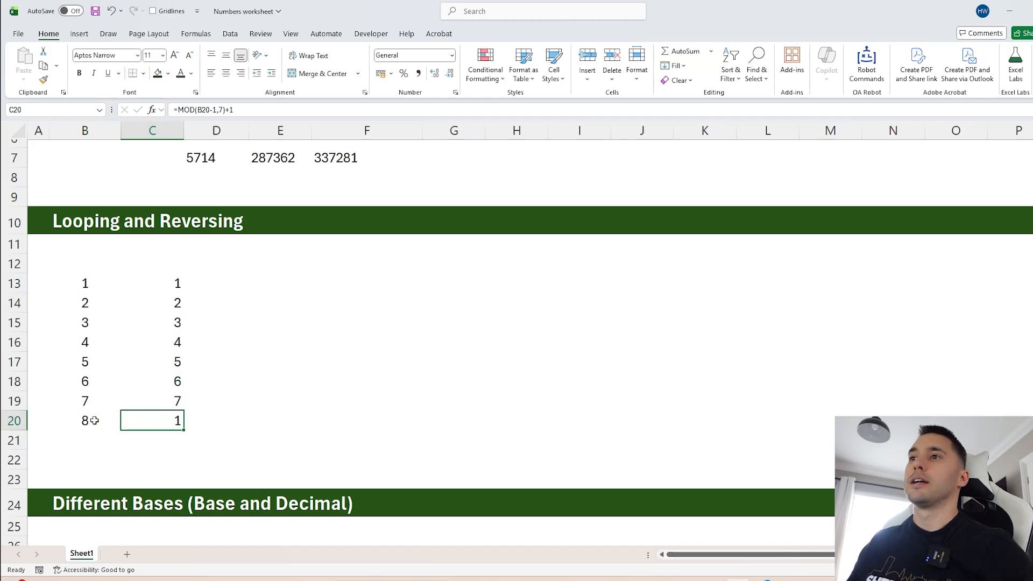
{"action": "left_click_drag", "start_coordinate": [94, 420], "coordinate": [138, 420]}
{"action": "key", "text": "Delete"}
- Enter =MOD(20-1,7)+1 in E13 to test the looping formula on the number 20
{"action": "left_click", "coordinate": [301, 285]}
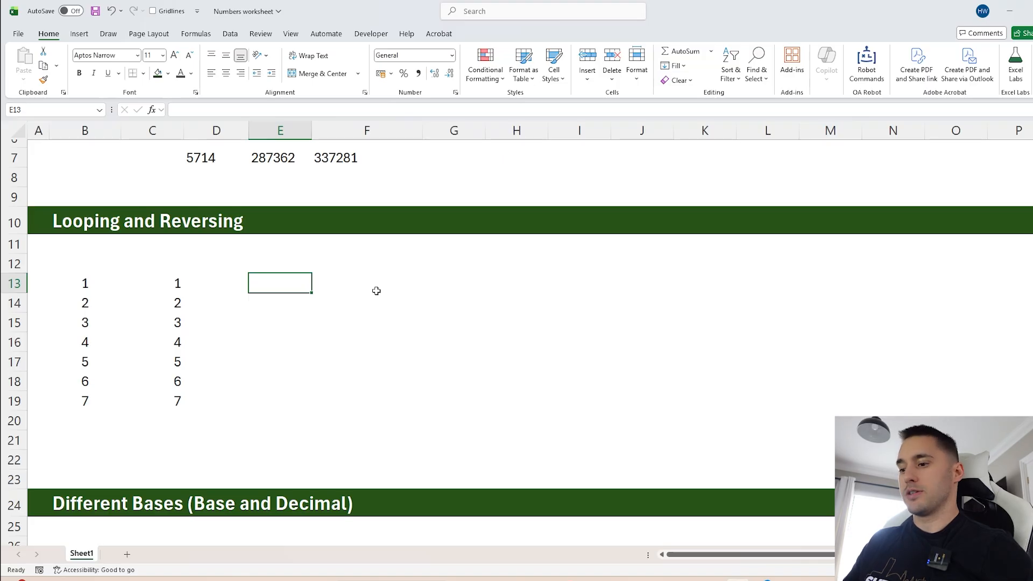
{"action": "type", "text": "=mod"}
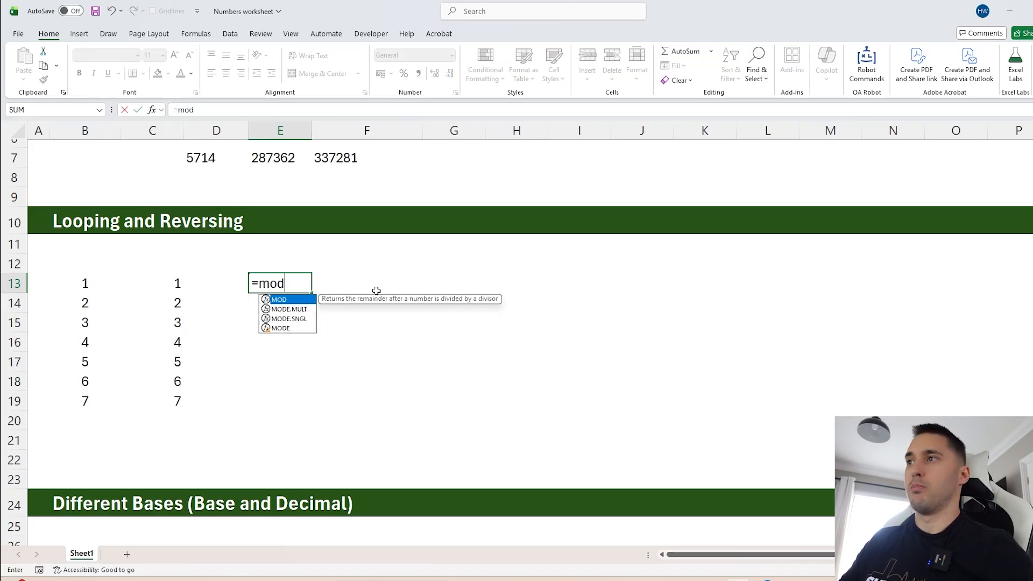
{"action": "key", "text": "Tab"}
{"action": "type", "text": "20"}
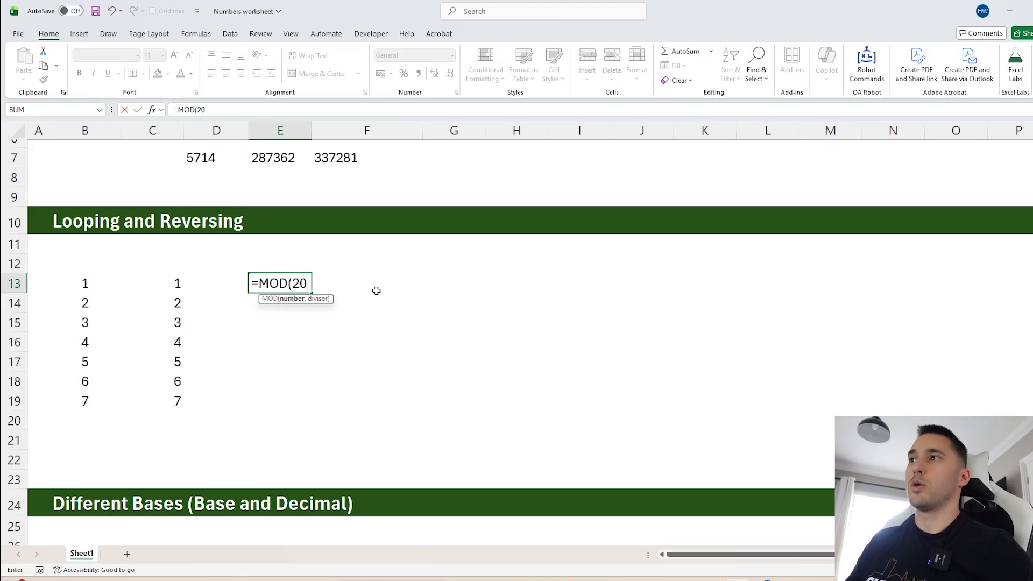
{"action": "type", "text": "-"}
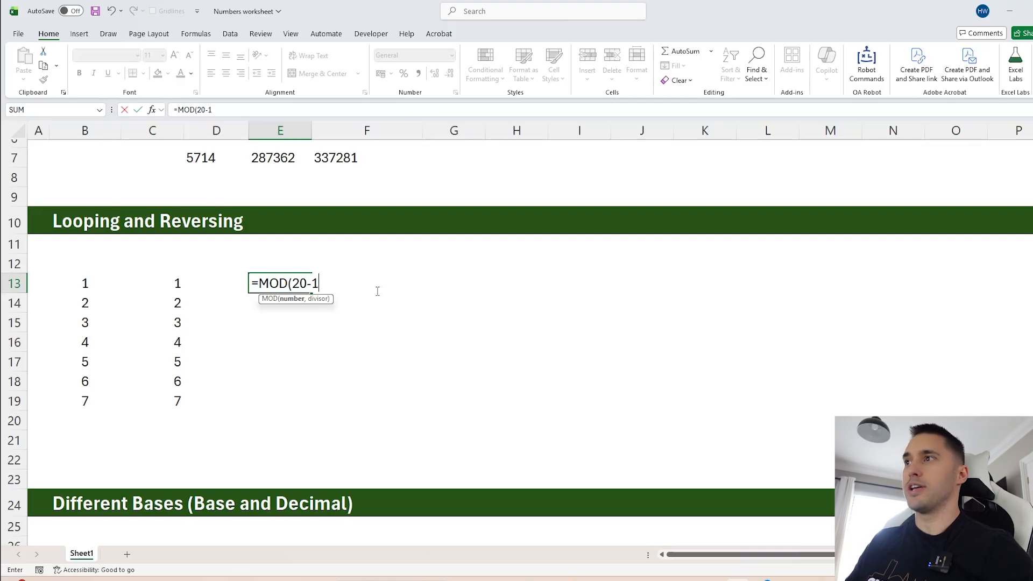
{"action": "type", "text": "1,7"}
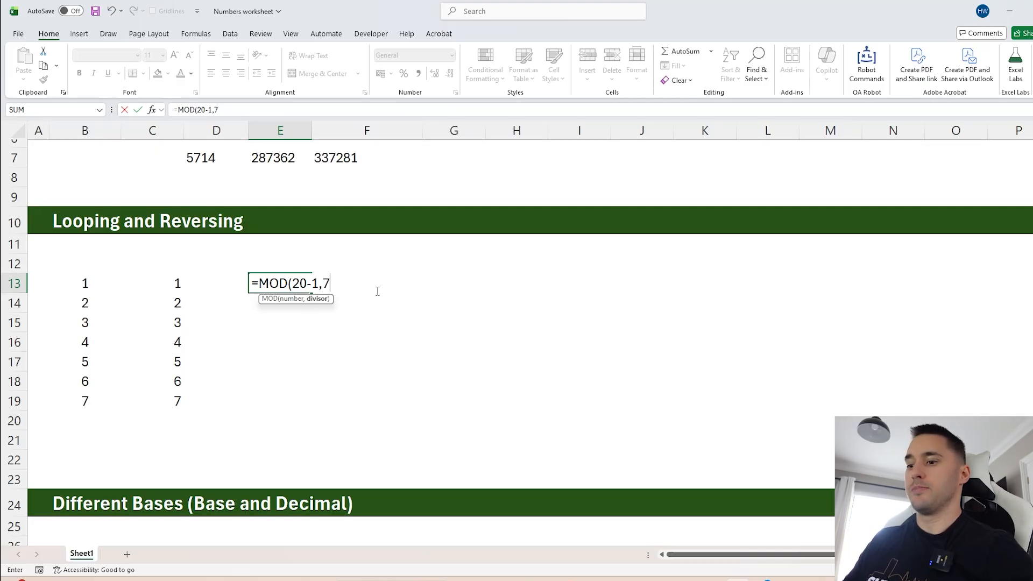
{"action": "type", "text": ")"}
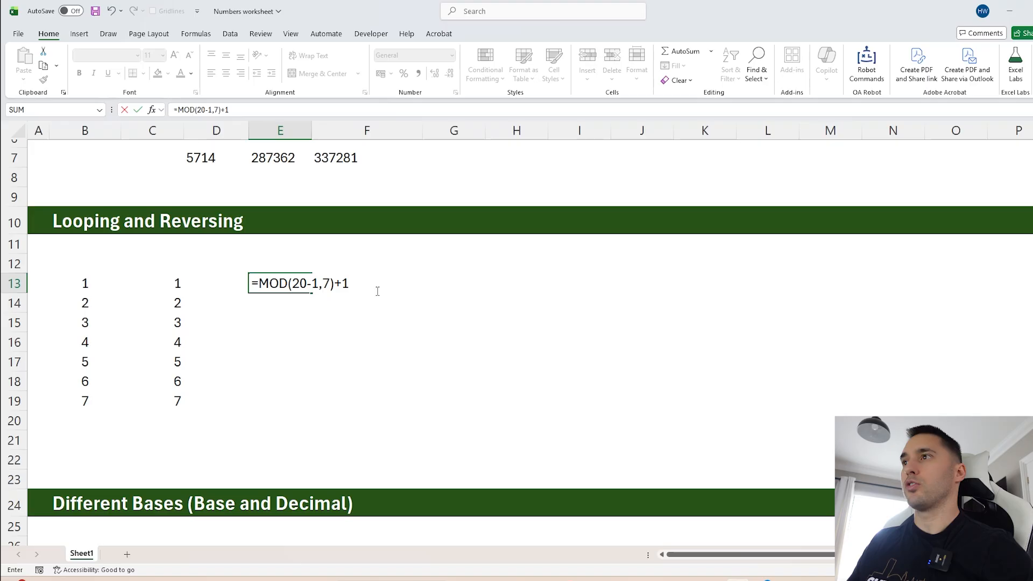
{"action": "type", "text": "+1"}
{"action": "key", "text": "Return"}
{"action": "key", "text": "Up"}
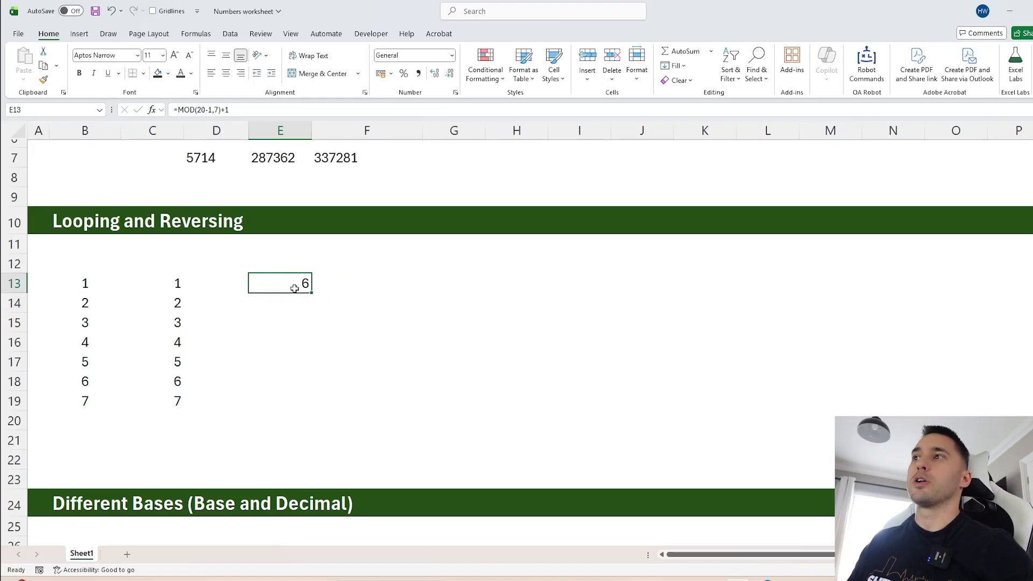
- Free the rows from row 20 downward of the Different Bases section so the number list can extend
{"action": "left_click_drag", "start_coordinate": [14, 420], "coordinate": [14, 540]}
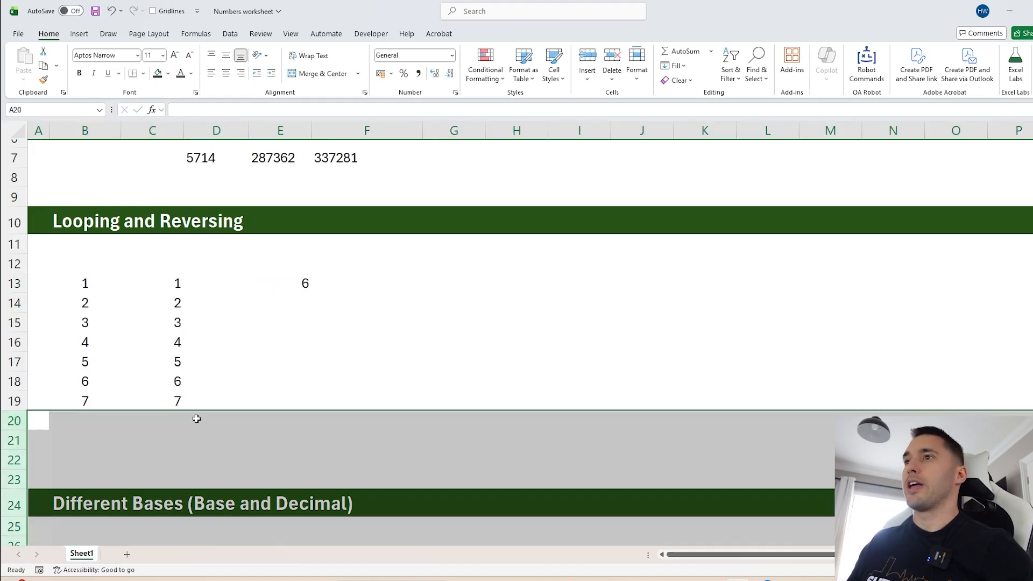
{"action": "scroll", "coordinate": [183, 409], "scroll_direction": "down", "scroll_amount": 2}
{"action": "scroll", "coordinate": [135, 376], "scroll_direction": "down", "scroll_amount": 2}
{"action": "scroll", "coordinate": [126, 369], "scroll_direction": "up", "scroll_amount": 1}
{"action": "left_click_drag", "start_coordinate": [11, 314], "coordinate": [11, 532]}
{"action": "left_click", "coordinate": [612, 60]}
- Enter =SEQUENCE(20) in B13 and clear B14:B19 so the list can spill
{"action": "left_click", "coordinate": [69, 200]}
{"action": "type", "text": "=seq"}
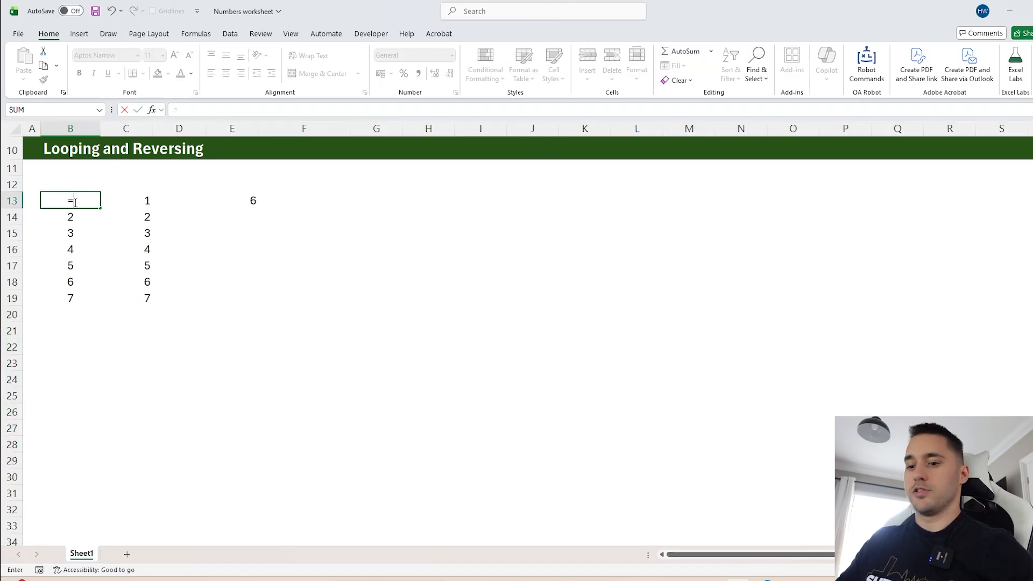
{"action": "key", "text": "Tab"}
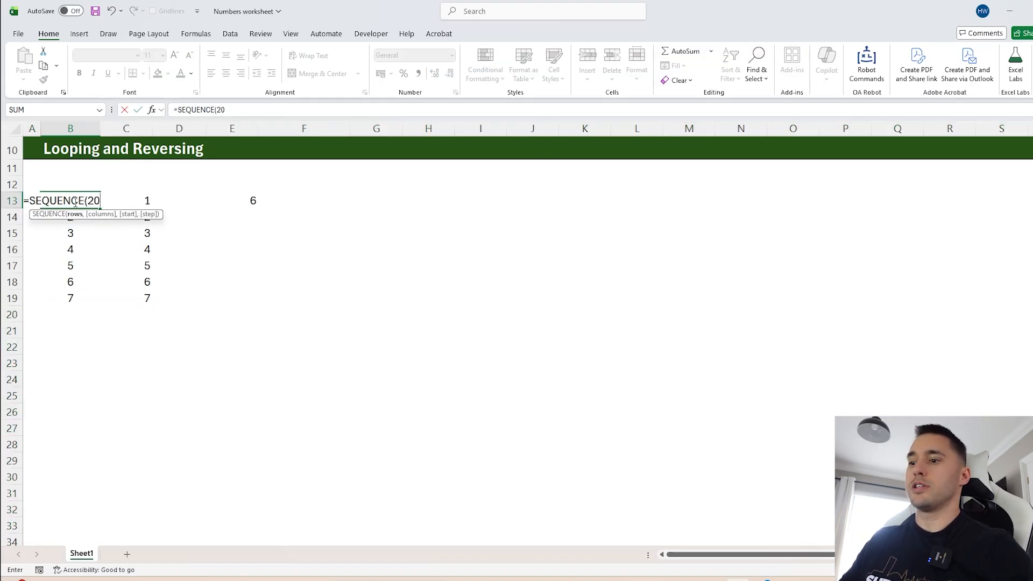
{"action": "key", "text": "Return"}
{"action": "left_click_drag", "start_coordinate": [73, 217], "coordinate": [73, 298]}
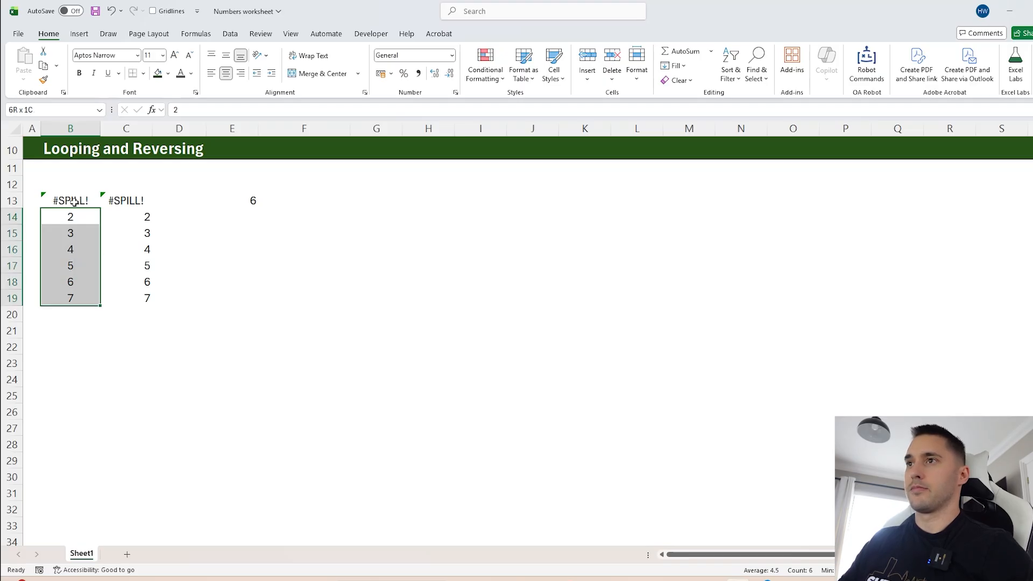
{"action": "key", "text": "Delete"}
- Fill the MOD formula in column C down through C32 and check the looping values against column B
{"action": "left_click", "coordinate": [151, 300]}
{"action": "left_click_drag", "start_coordinate": [152, 304], "coordinate": [153, 515]}
{"action": "left_click_drag", "start_coordinate": [148, 201], "coordinate": [145, 511]}
{"action": "left_click", "coordinate": [64, 506]}
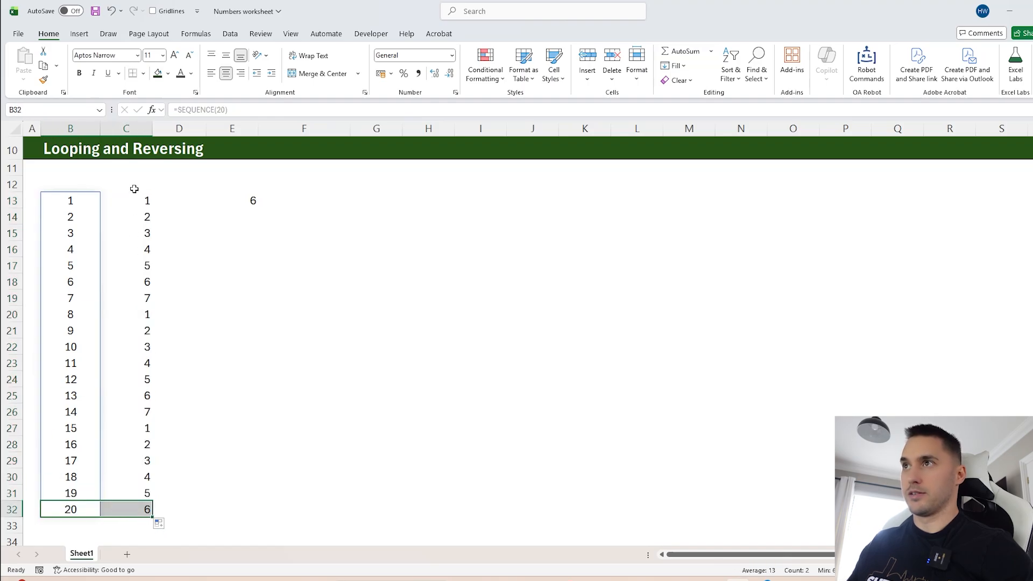
{"action": "left_click_drag", "start_coordinate": [137, 200], "coordinate": [144, 512]}
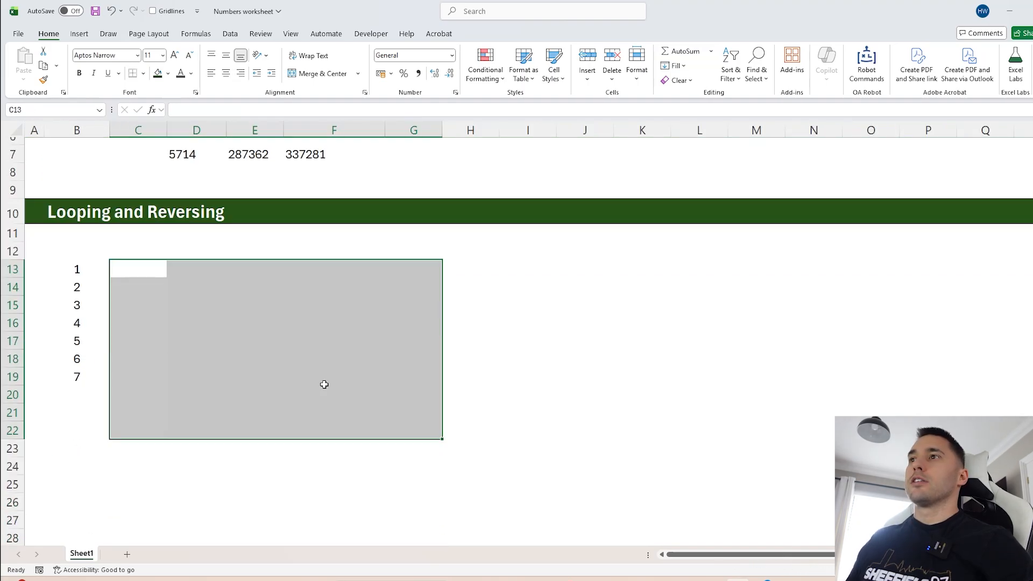
- Enter =INDEX(B13:B19,SEQUENCE(7)) in D13 to return the list from column B
{"action": "left_click", "coordinate": [224, 302]}
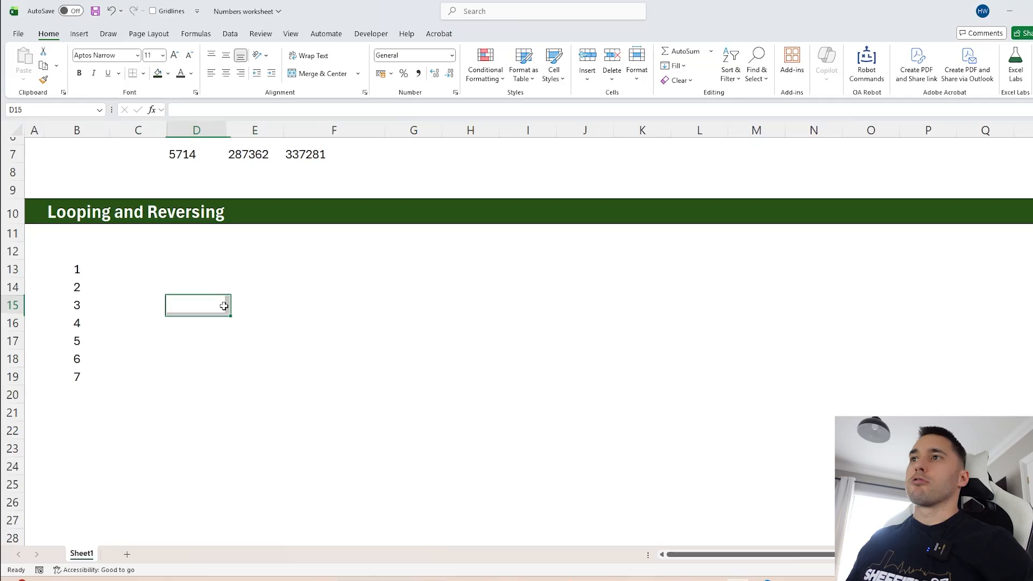
{"action": "left_click", "coordinate": [70, 272]}
{"action": "left_click_drag", "start_coordinate": [70, 272], "coordinate": [78, 378]}
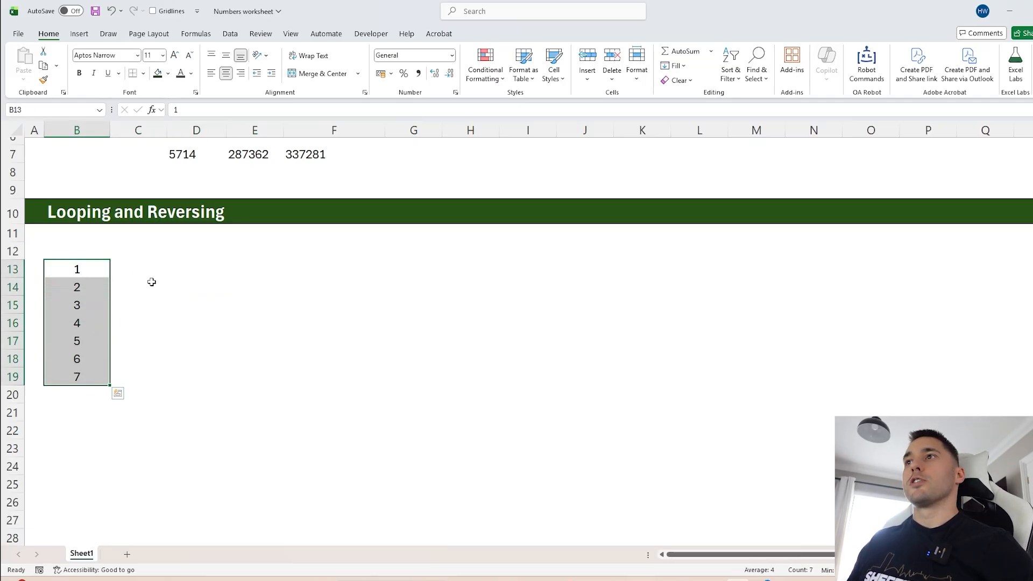
{"action": "left_click", "coordinate": [192, 263]}
{"action": "type", "text": "=index("}
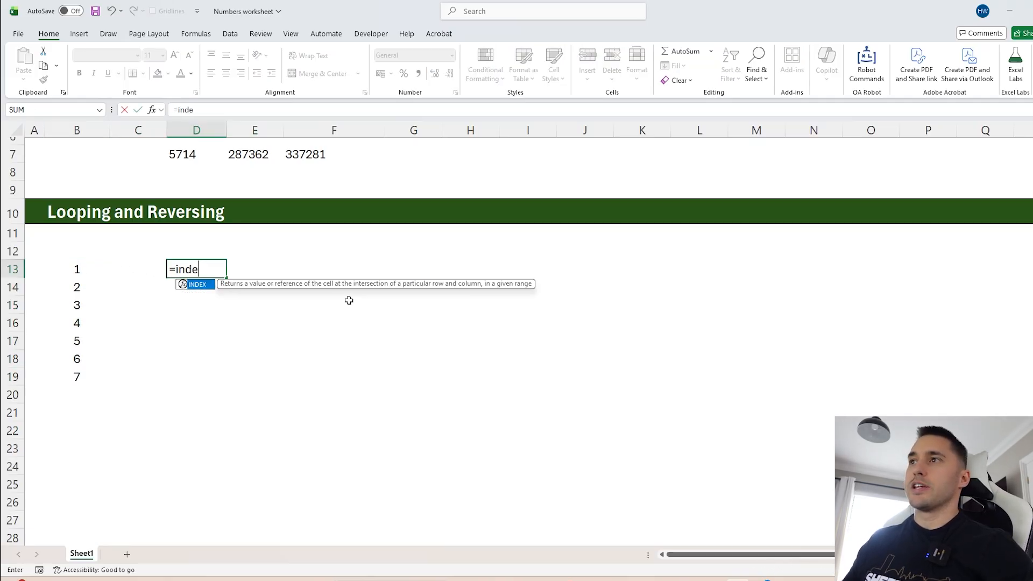
{"action": "left_click_drag", "start_coordinate": [74, 269], "coordinate": [77, 370]}
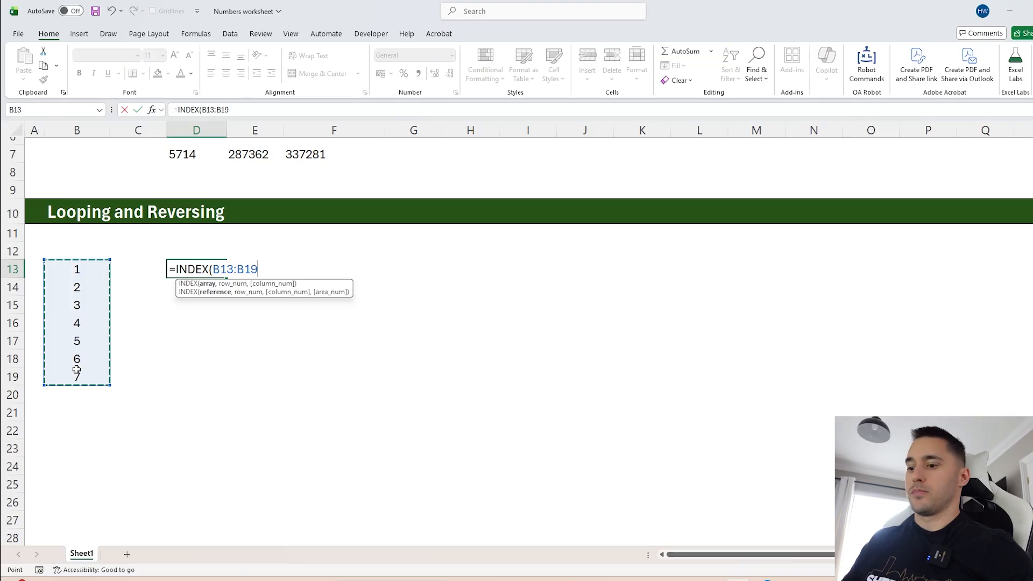
{"action": "type", "text": ",se"}
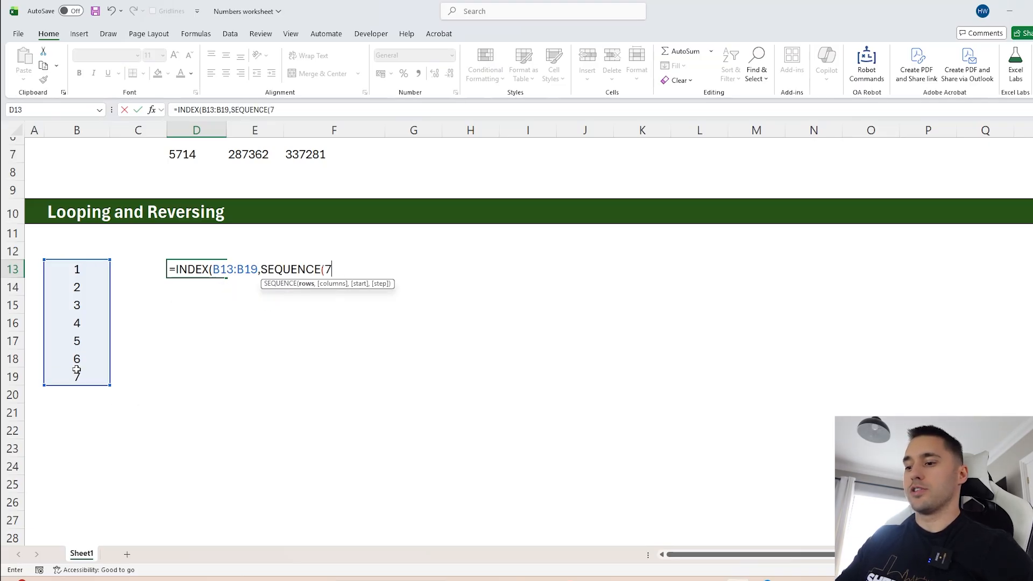
{"action": "type", "text": "))"}
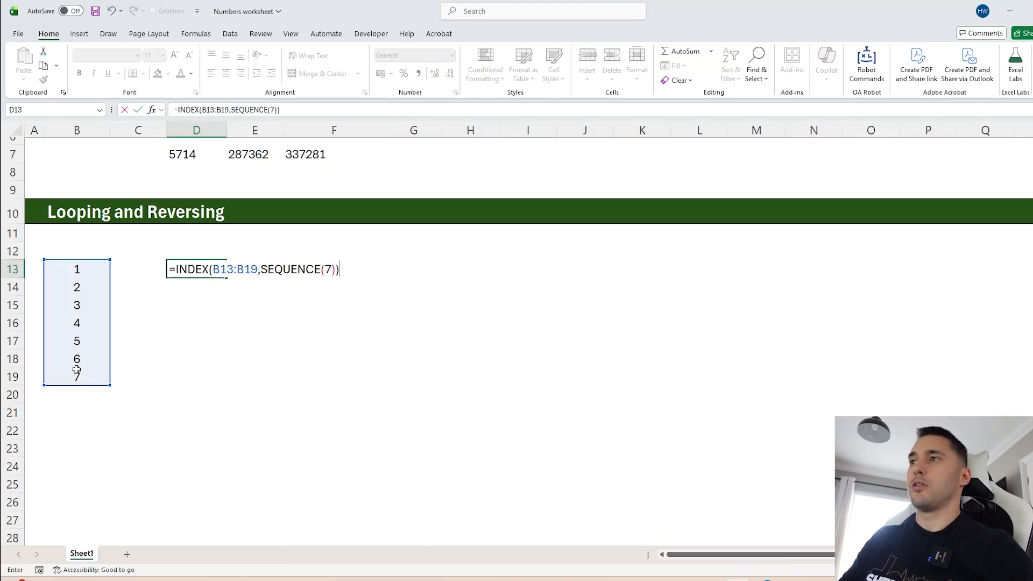
{"action": "key", "text": "Return"}
- Change D13's formula to =INDEX(B13:B19,SEQUENCE(7,,7,-1)) to reverse the list, and compare it with column B
{"action": "left_click_drag", "start_coordinate": [86, 273], "coordinate": [77, 377]}
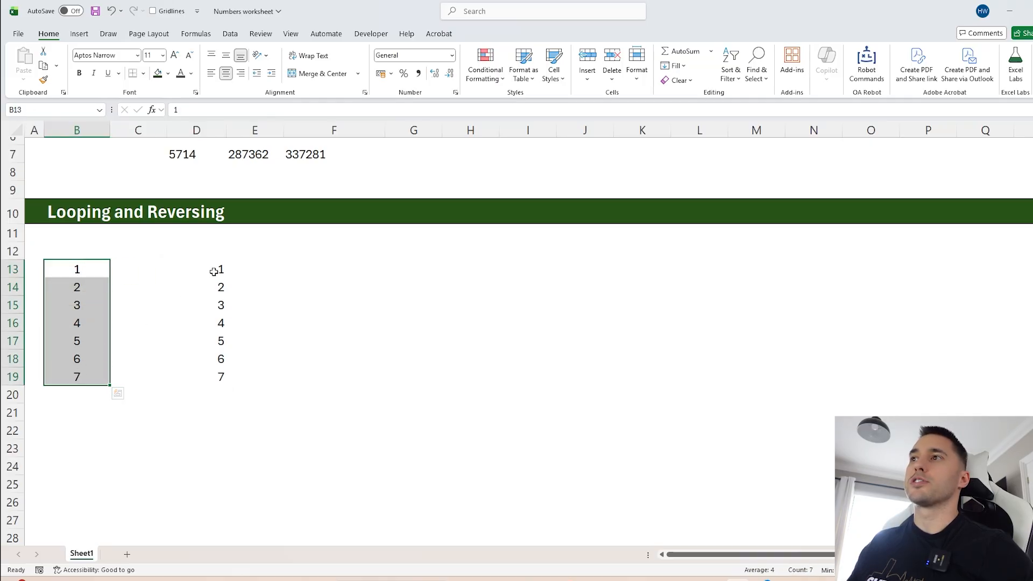
{"action": "left_click", "coordinate": [212, 269]}
{"action": "left_click", "coordinate": [258, 110]}
{"action": "left_click", "coordinate": [274, 110]}
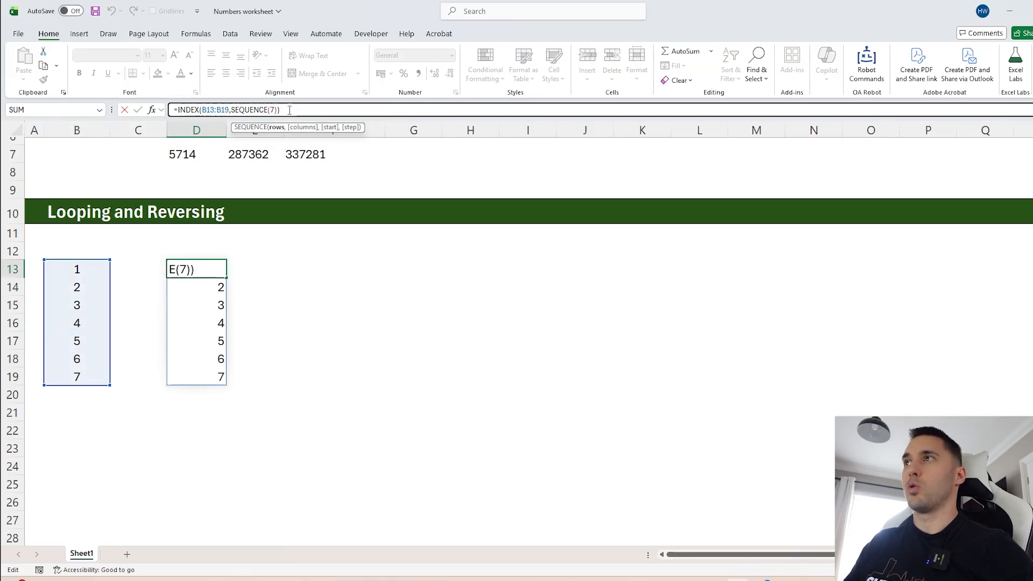
{"action": "type", "text": ",,"}
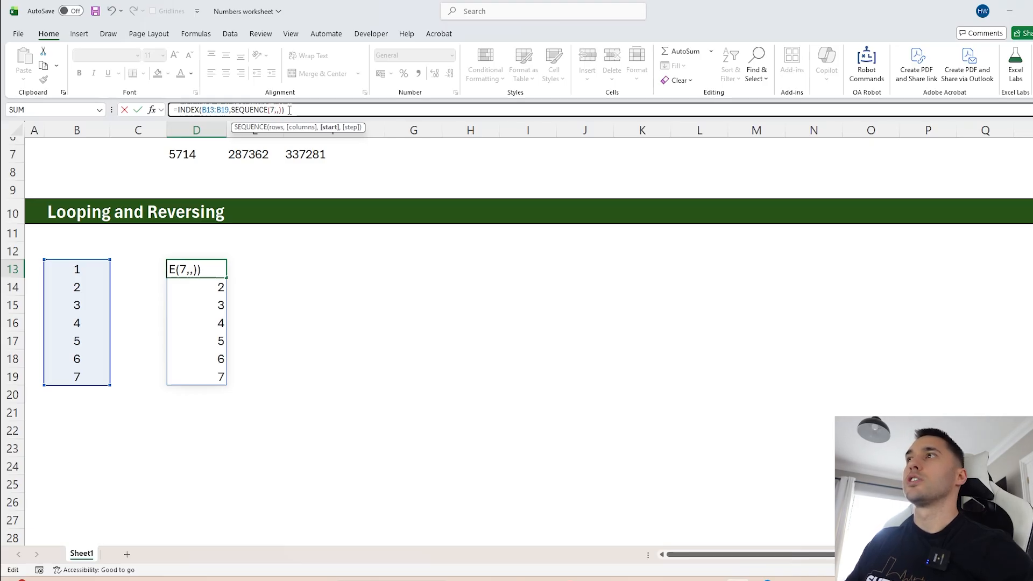
{"action": "type", "text": "7,"}
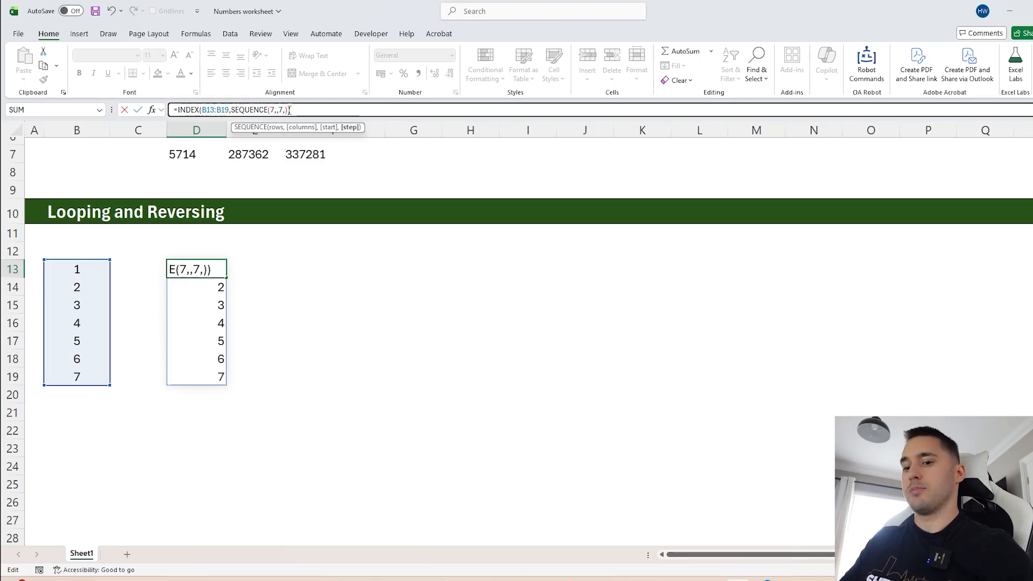
{"action": "type", "text": "-1"}
{"action": "key", "text": "Return"}
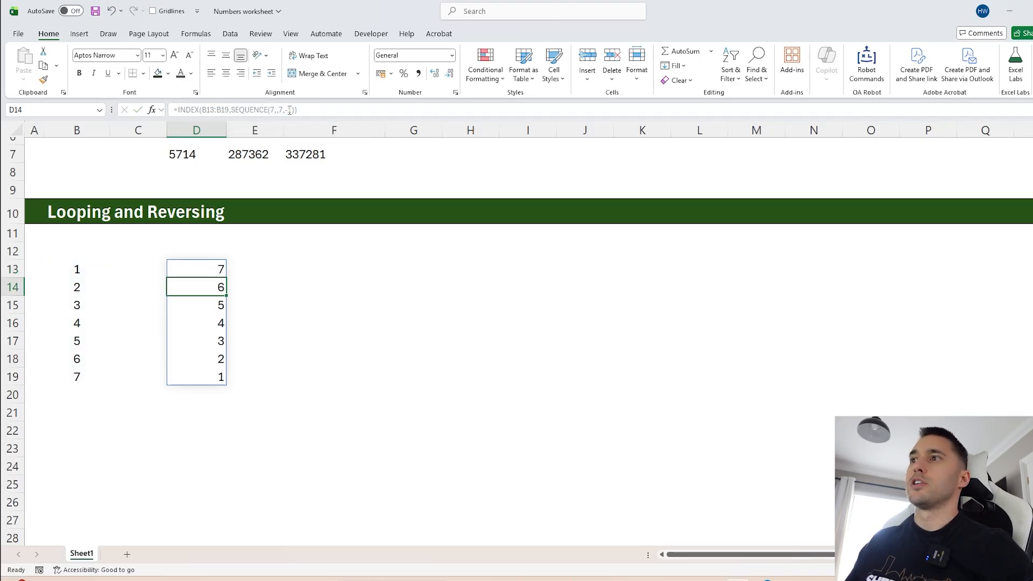
{"action": "left_click", "coordinate": [195, 269]}
{"action": "left_click", "coordinate": [80, 269]}
{"action": "left_click", "coordinate": [371, 266]}
{"action": "key", "text": "Left"}
{"action": "key", "text": "Left"}
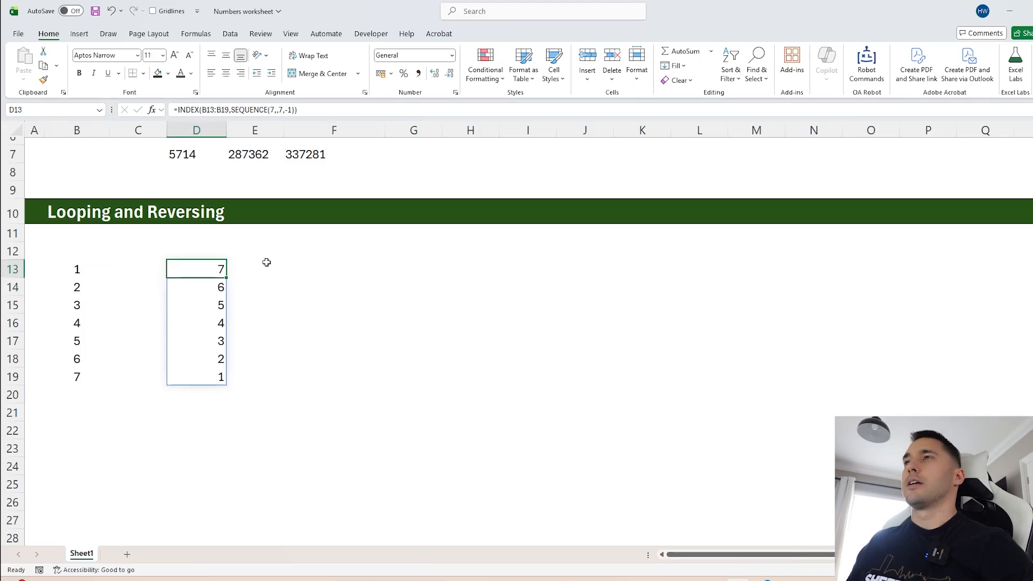
- Replace the numbers in B13:B19 with the letters a to g and check the reversed list in column D
{"action": "left_click", "coordinate": [86, 269]}
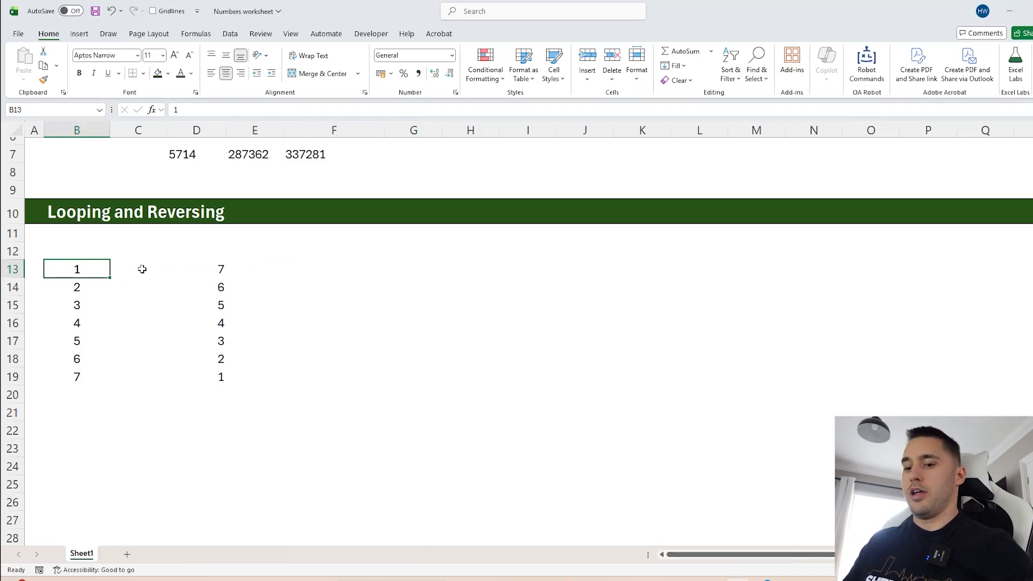
{"action": "type", "text": "a"}
{"action": "key", "text": "Return"}
{"action": "type", "text": "b"}
{"action": "key", "text": "Return"}
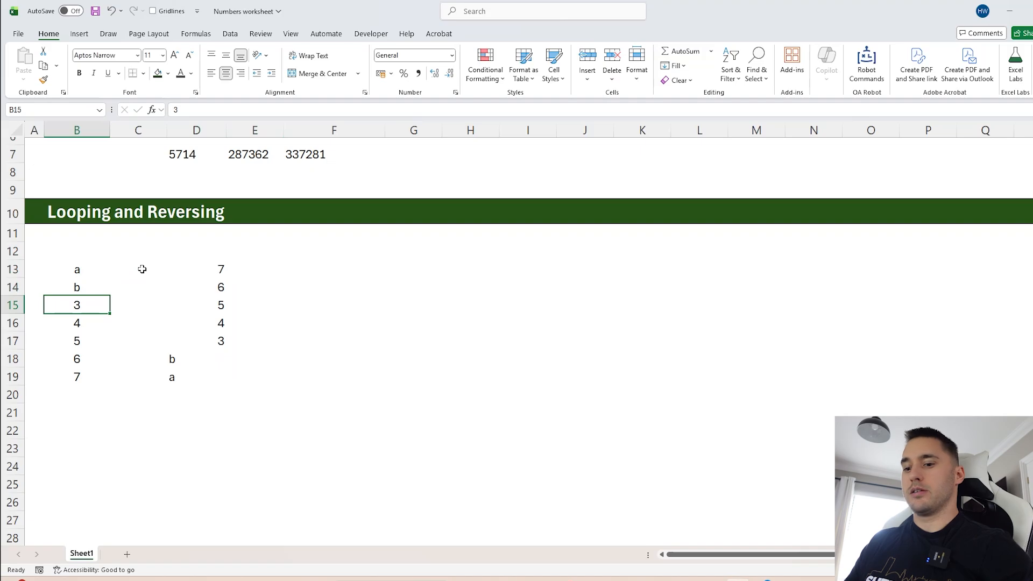
{"action": "type", "text": "c"}
{"action": "key", "text": "Return"}
{"action": "type", "text": "d"}
{"action": "key", "text": "Return"}
{"action": "type", "text": "e"}
{"action": "key", "text": "Return"}
{"action": "type", "text": "f"}
{"action": "key", "text": "Return"}
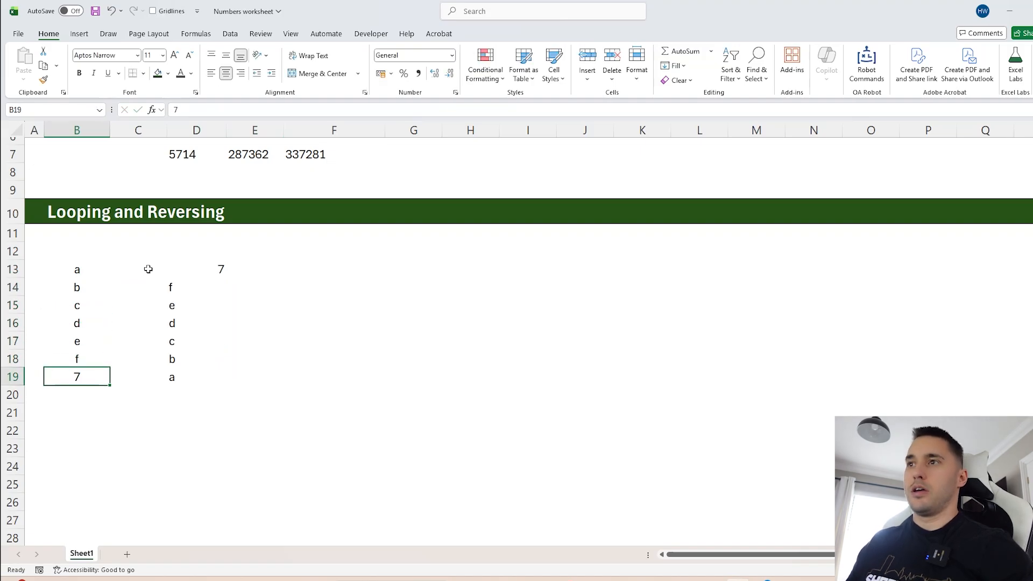
{"action": "type", "text": "g"}
{"action": "key", "text": "Return"}
{"action": "left_click_drag", "start_coordinate": [176, 269], "coordinate": [178, 374]}
- Enter =SEQUENCE(7,,7,-1) in F13 to show the descending row numbers on their own
{"action": "left_click", "coordinate": [341, 267]}
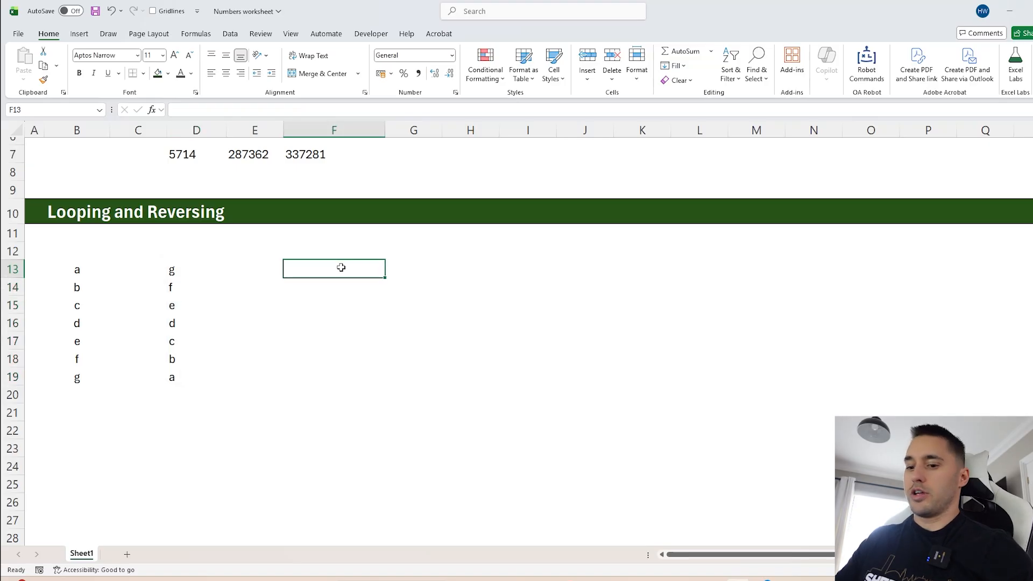
{"action": "type", "text": "=seq"}
{"action": "key", "text": "Tab"}
{"action": "type", "text": "7"}
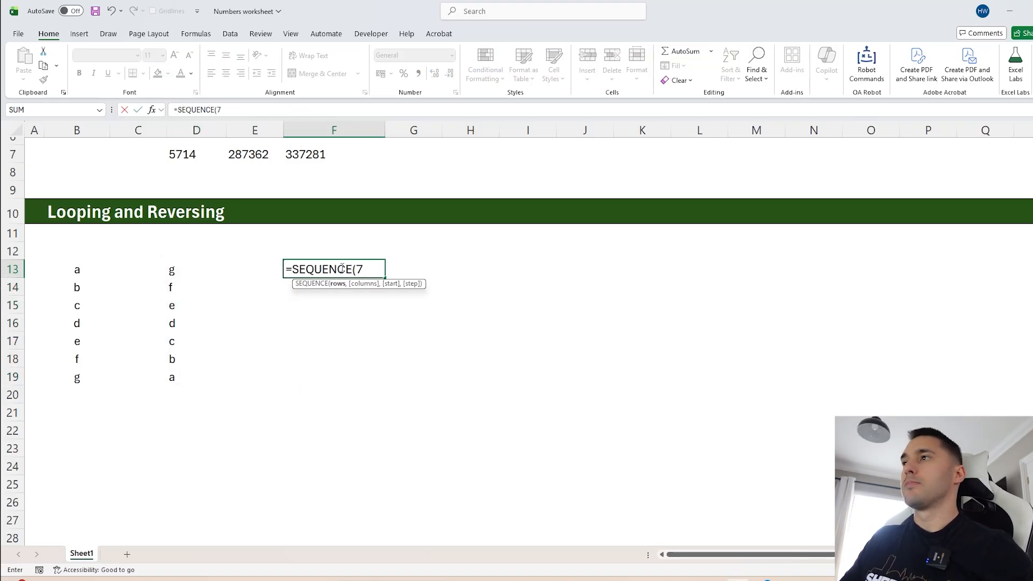
{"action": "type", "text": ",,7,-1"}
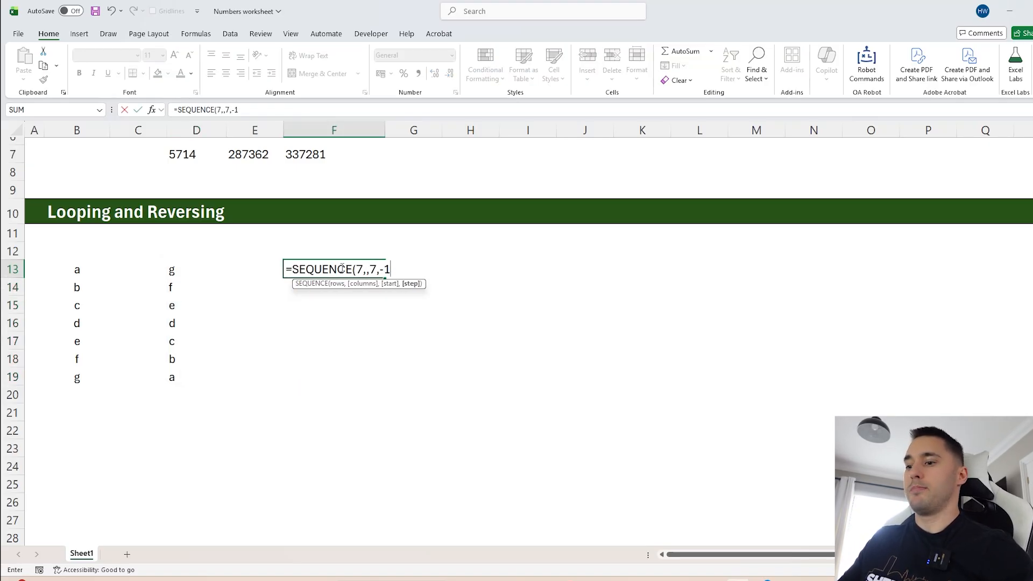
{"action": "key", "text": "Return"}
{"action": "left_click_drag", "start_coordinate": [342, 268], "coordinate": [345, 377]}
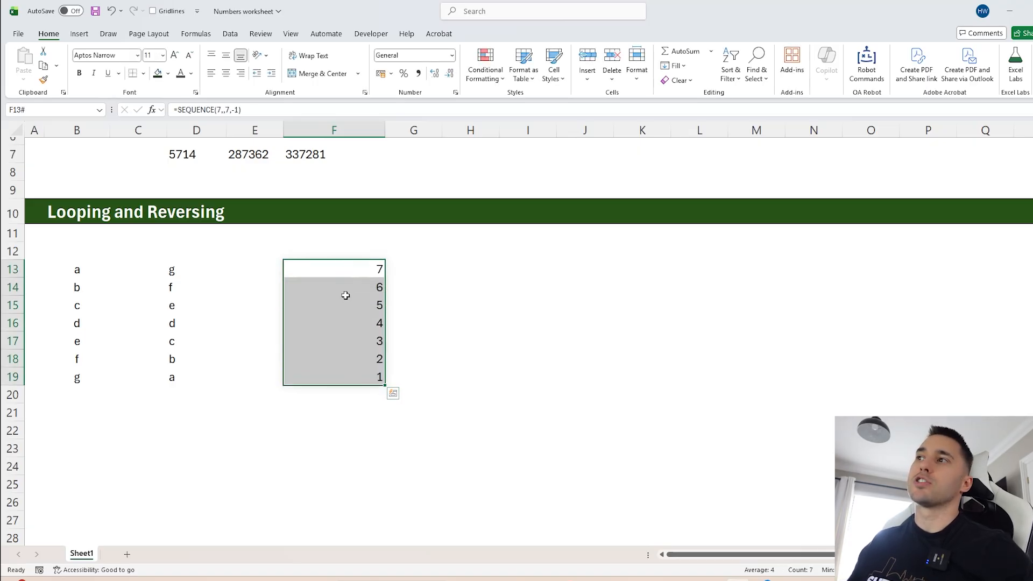
- Examine D13's INDEX formula and trace the descending numbers in F13:F19 to the letters in column B, from B19 upward
{"action": "left_click", "coordinate": [342, 270]}
{"action": "double_click", "coordinate": [177, 269]}
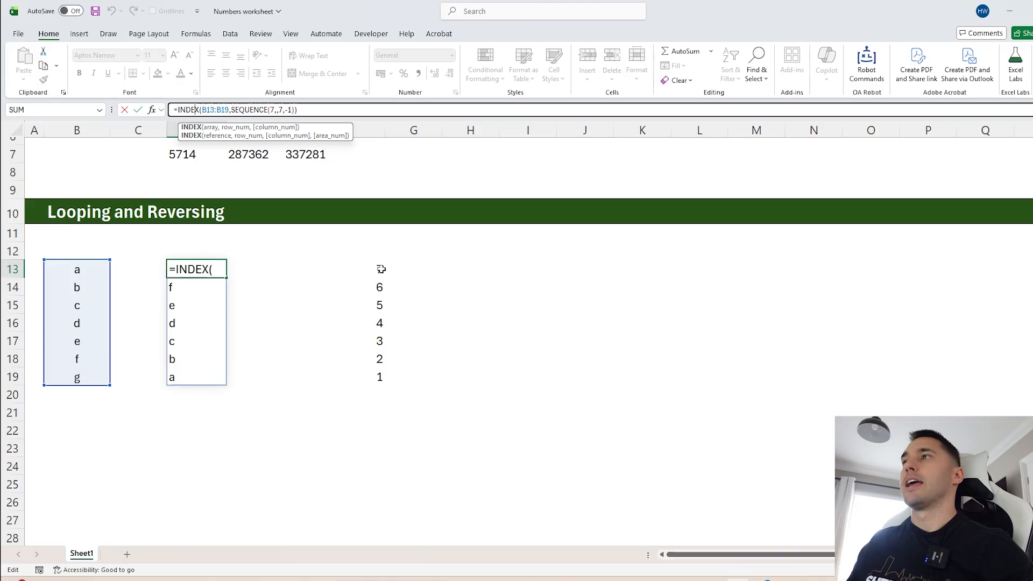
{"action": "left_click_drag", "start_coordinate": [381, 270], "coordinate": [382, 380]}
{"action": "left_click", "coordinate": [69, 375]}
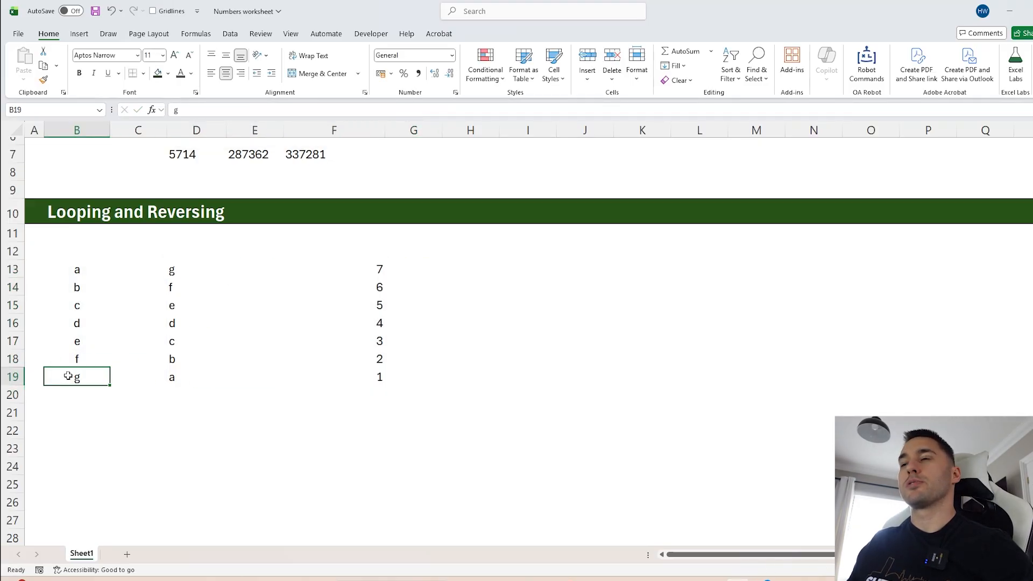
{"action": "left_click", "coordinate": [73, 359]}
{"action": "left_click", "coordinate": [78, 340]}
{"action": "left_click", "coordinate": [79, 322]}
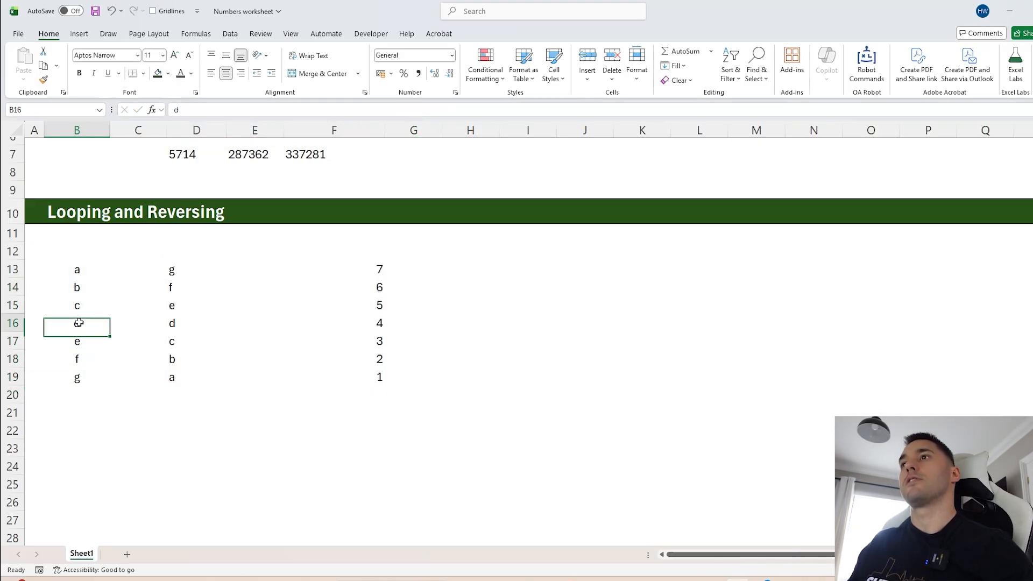
- Trace how D13's =INDEX(B13:B19,SEQUENCE(7,,7,-1)) formula picks the letters in B13:B19 in reverse order
{"action": "left_click", "coordinate": [173, 270]}
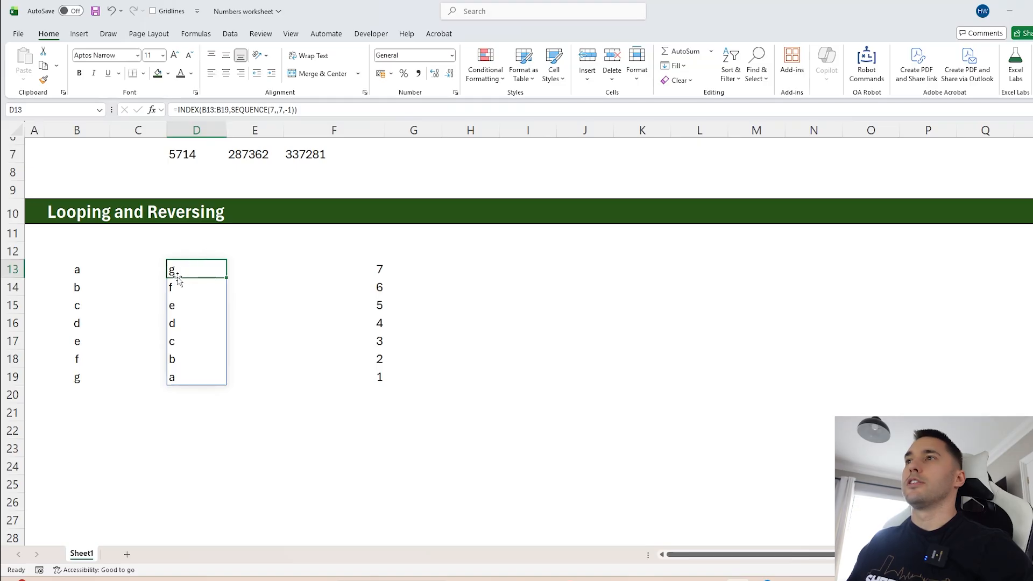
{"action": "left_click", "coordinate": [288, 110]}
{"action": "left_click", "coordinate": [77, 288]}
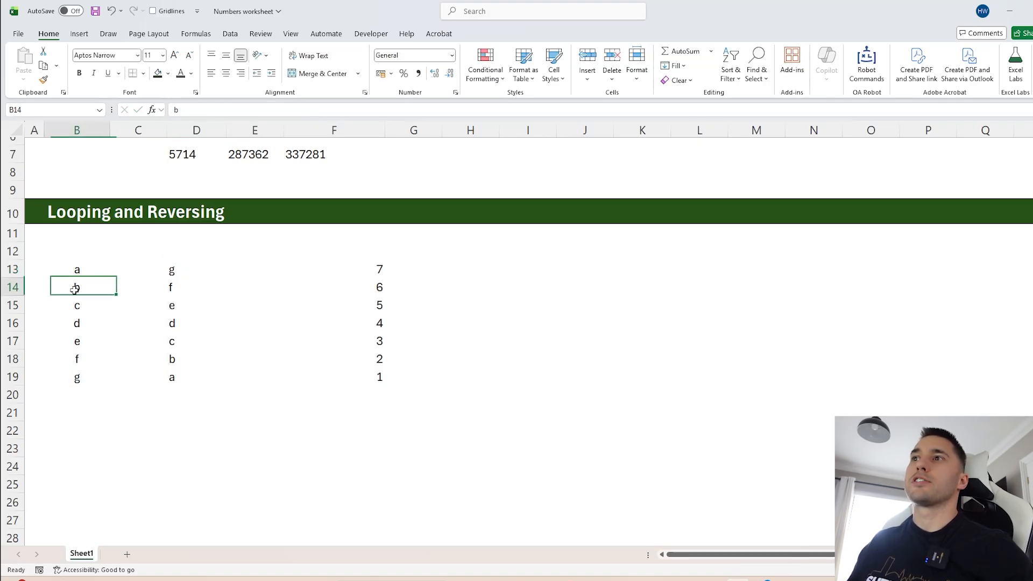
{"action": "left_click", "coordinate": [77, 305]}
{"action": "left_click", "coordinate": [77, 323]}
{"action": "left_click", "coordinate": [77, 359]}
{"action": "left_click", "coordinate": [75, 412]}
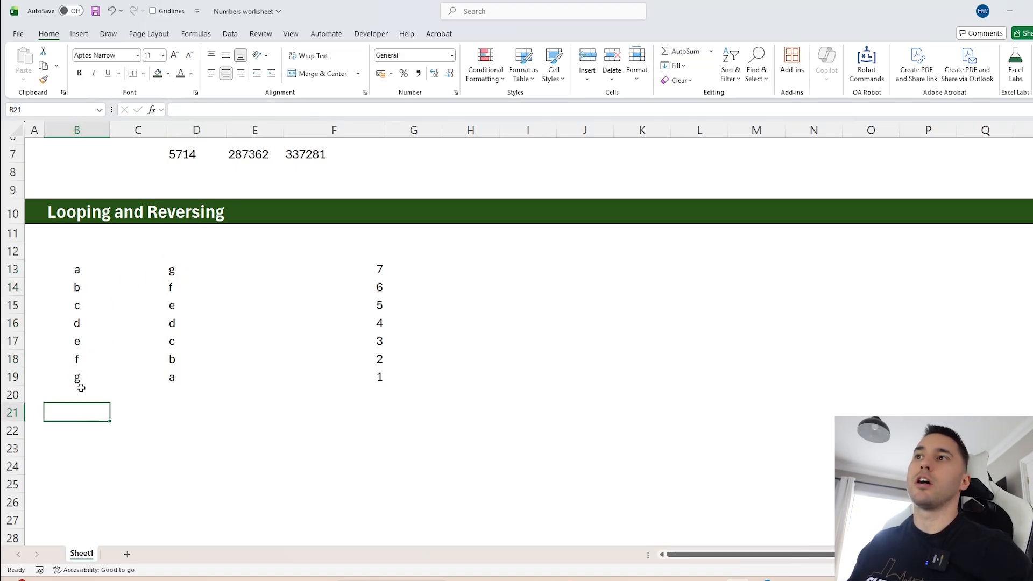
{"action": "left_click", "coordinate": [80, 341]}
{"action": "left_click", "coordinate": [77, 305]}
{"action": "left_click", "coordinate": [77, 269]}
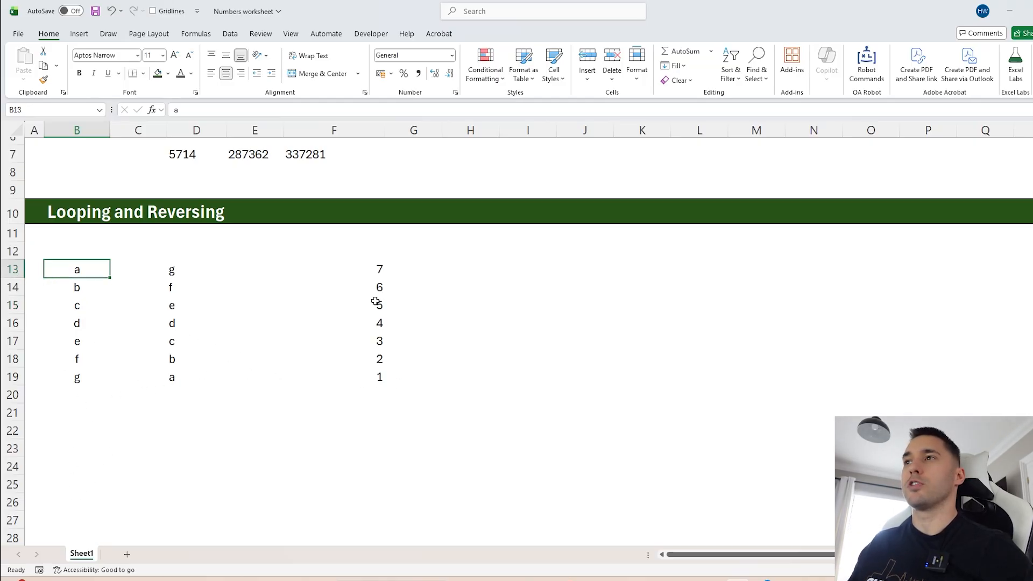
{"action": "left_click", "coordinate": [195, 274]}
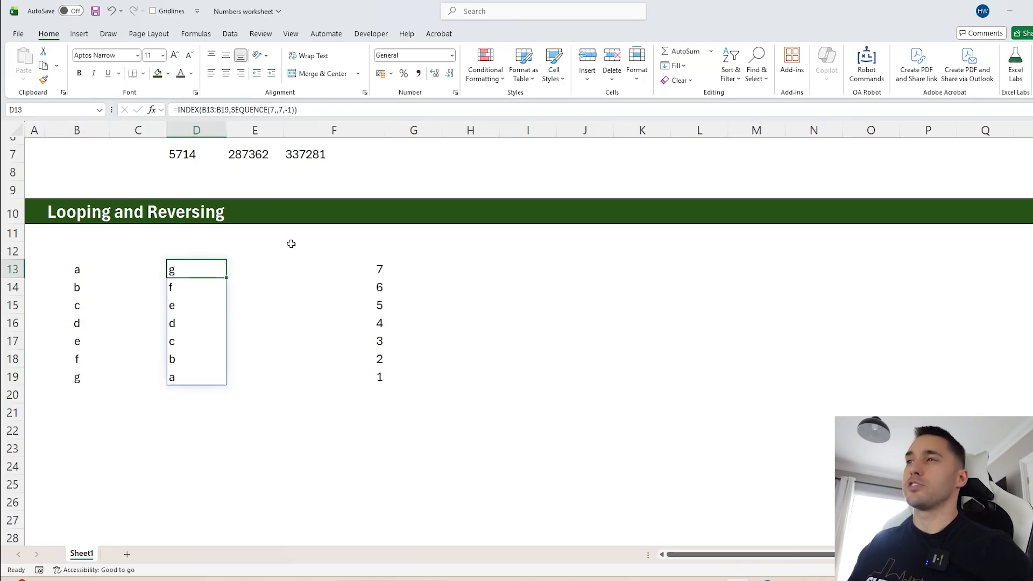
- Clear the descending row numbers from F13:F19 and compare the letters in B13:B19 with the reversed list in column D
{"action": "left_click_drag", "start_coordinate": [344, 251], "coordinate": [418, 410]}
{"action": "key", "text": "Delete"}
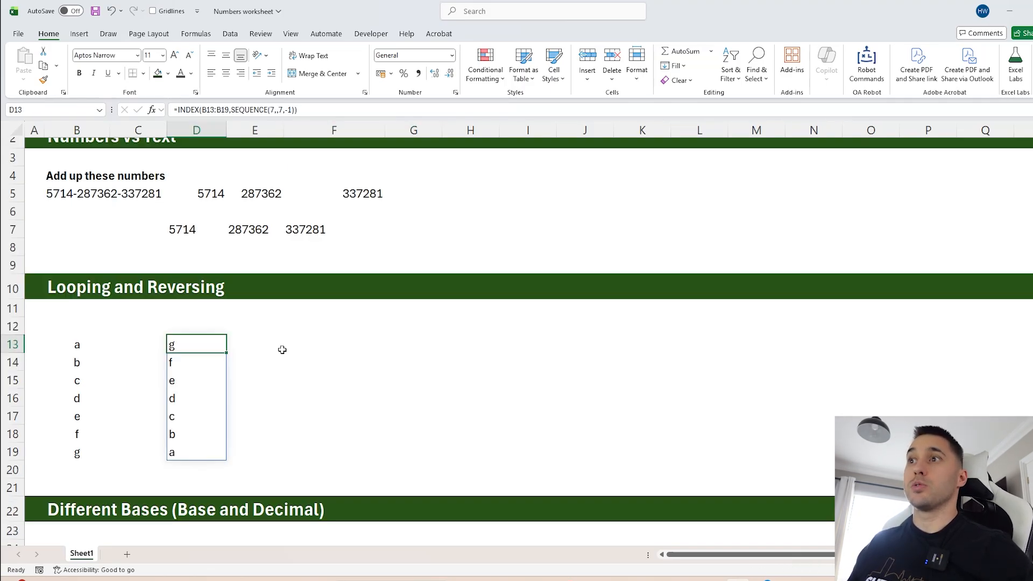
{"action": "left_click", "coordinate": [282, 350]}
{"action": "left_click", "coordinate": [186, 347]}
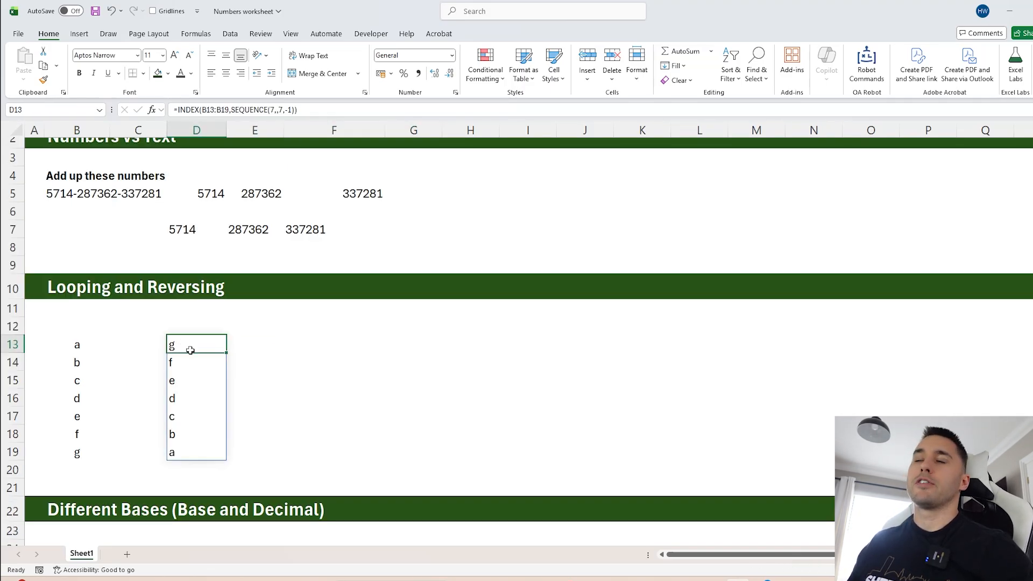
{"action": "left_click", "coordinate": [289, 334]}
{"action": "left_click", "coordinate": [68, 181]}
{"action": "left_click", "coordinate": [296, 366]}
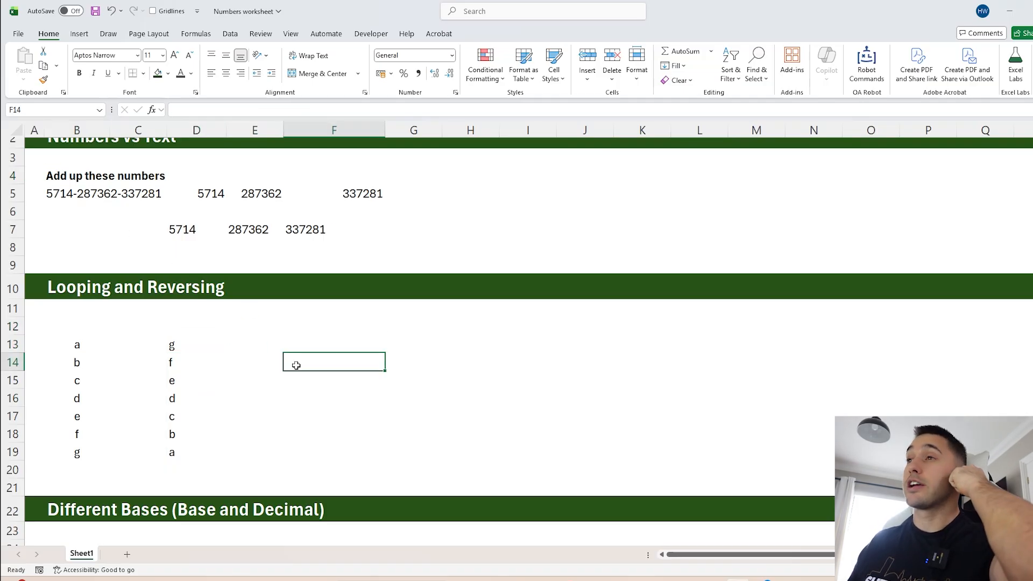
{"action": "left_click_drag", "start_coordinate": [77, 345], "coordinate": [79, 451]}
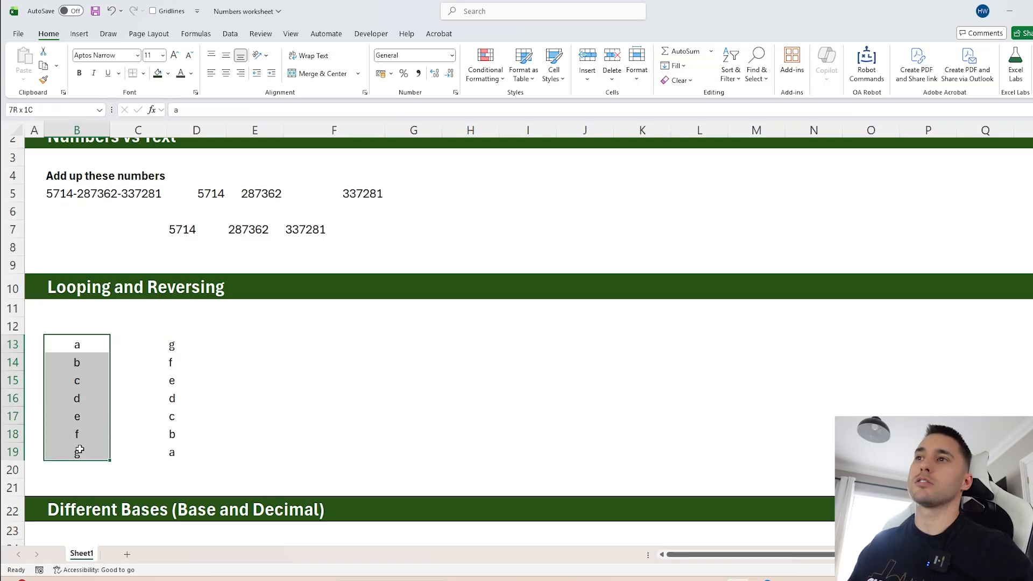
{"action": "left_click", "coordinate": [174, 344]}
{"action": "left_click", "coordinate": [279, 342]}
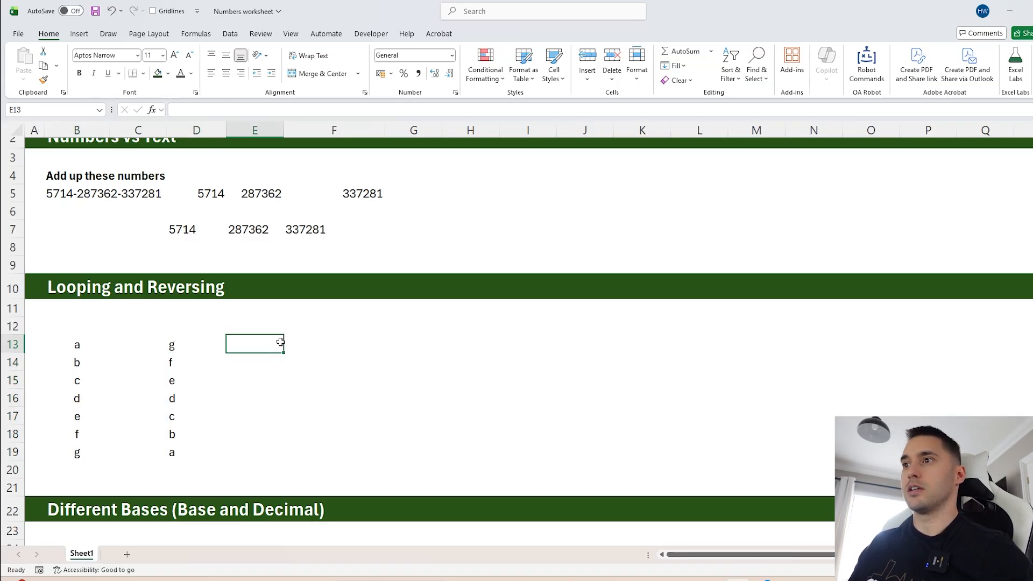
- Examine the Different Bases section's =SEQUENCE(20) list in column B, comparing the single-digit numbers with the two-digit ones from 10 to 20
{"action": "scroll", "coordinate": [328, 349], "scroll_direction": "down", "scroll_amount": 6}
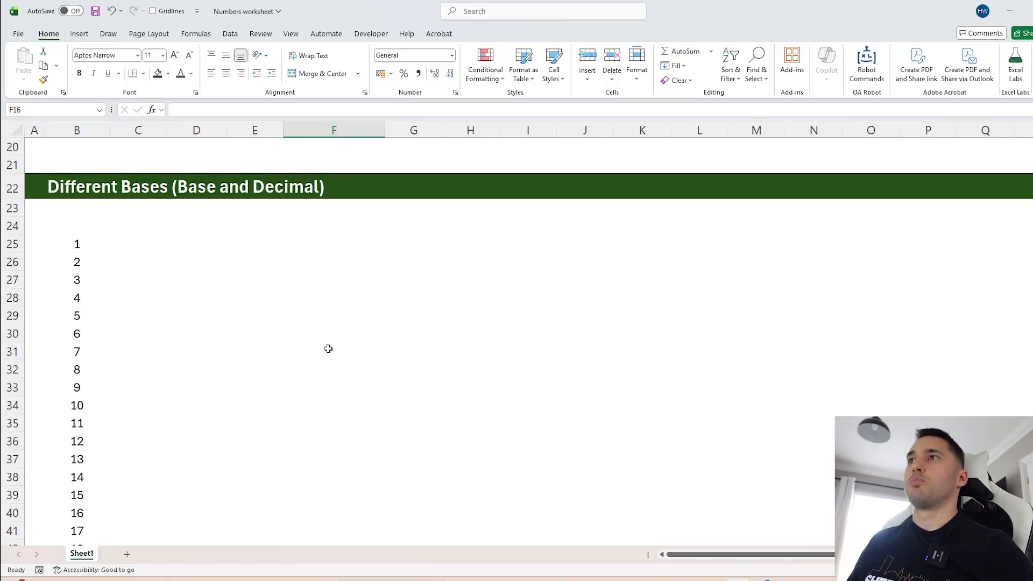
{"action": "scroll", "coordinate": [328, 349], "scroll_direction": "down", "scroll_amount": 1}
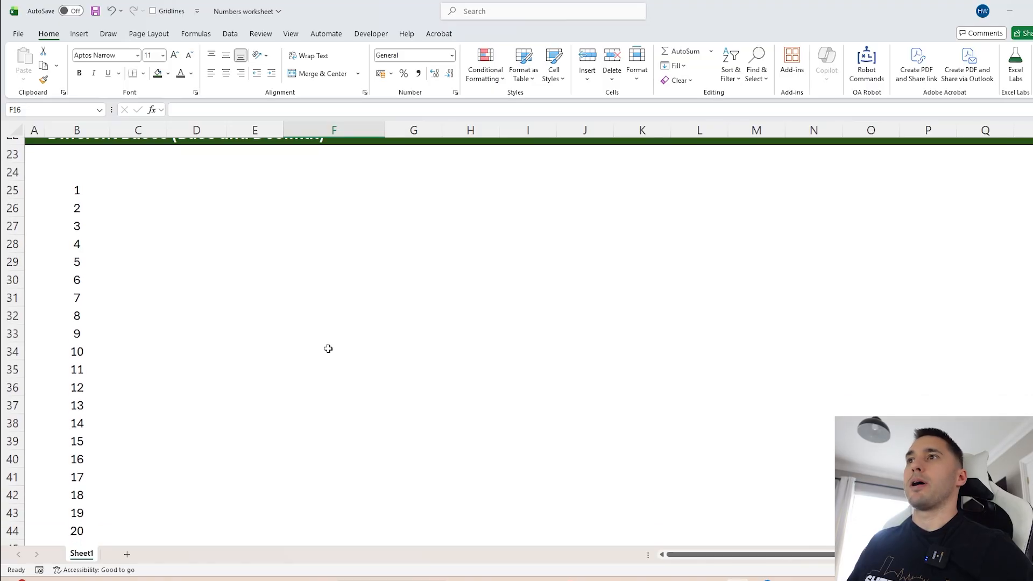
{"action": "scroll", "coordinate": [328, 349], "scroll_direction": "up", "scroll_amount": 1}
{"action": "left_click", "coordinate": [80, 244]}
{"action": "left_click", "coordinate": [134, 241]}
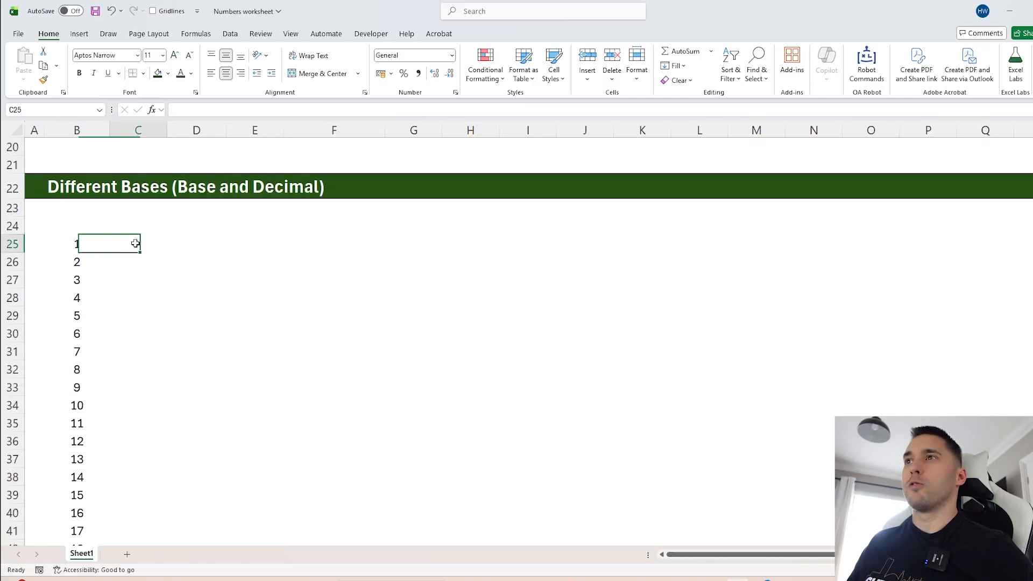
{"action": "left_click", "coordinate": [104, 249]}
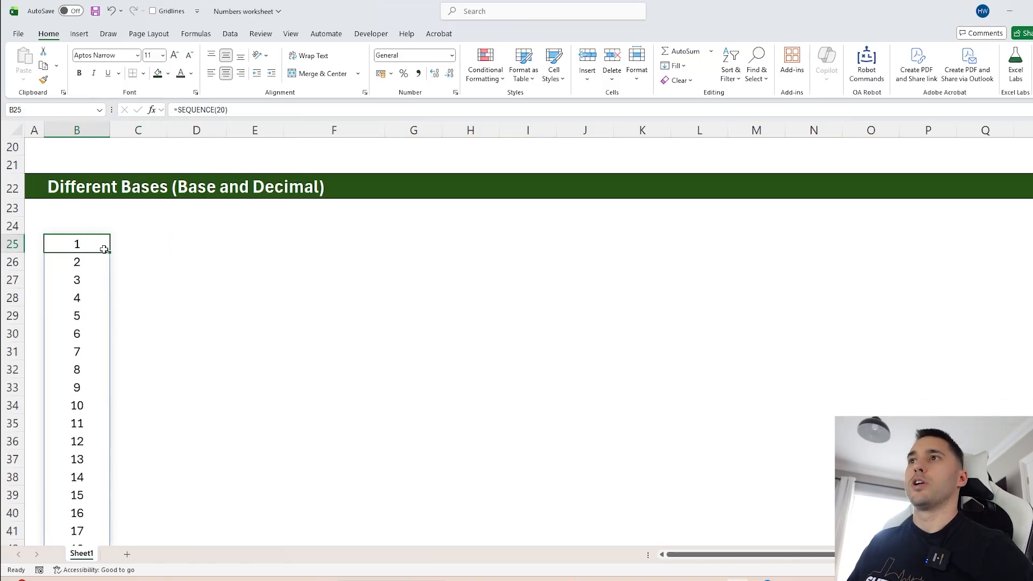
{"action": "left_click_drag", "start_coordinate": [82, 255], "coordinate": [83, 382]}
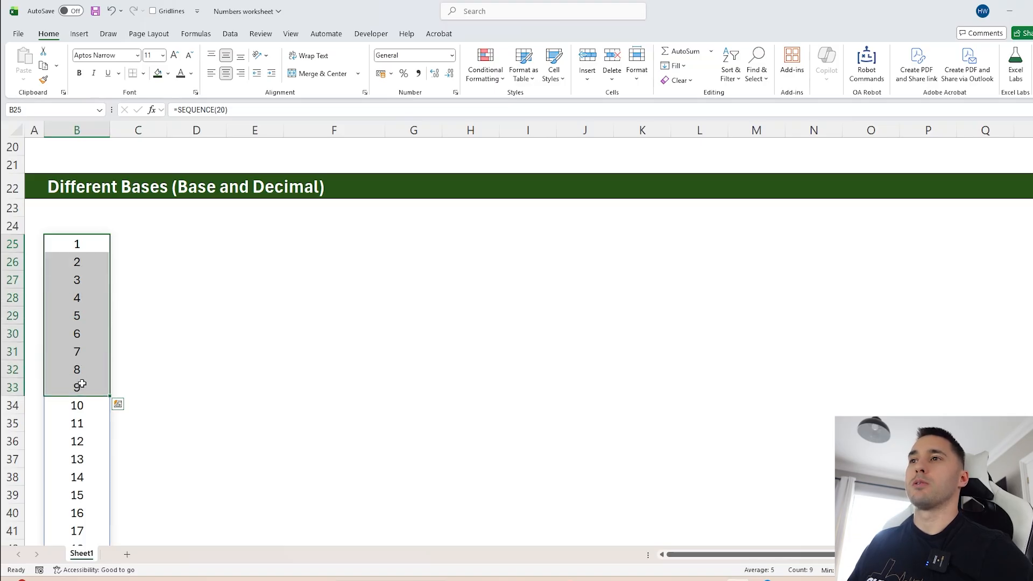
{"action": "left_click", "coordinate": [87, 406]}
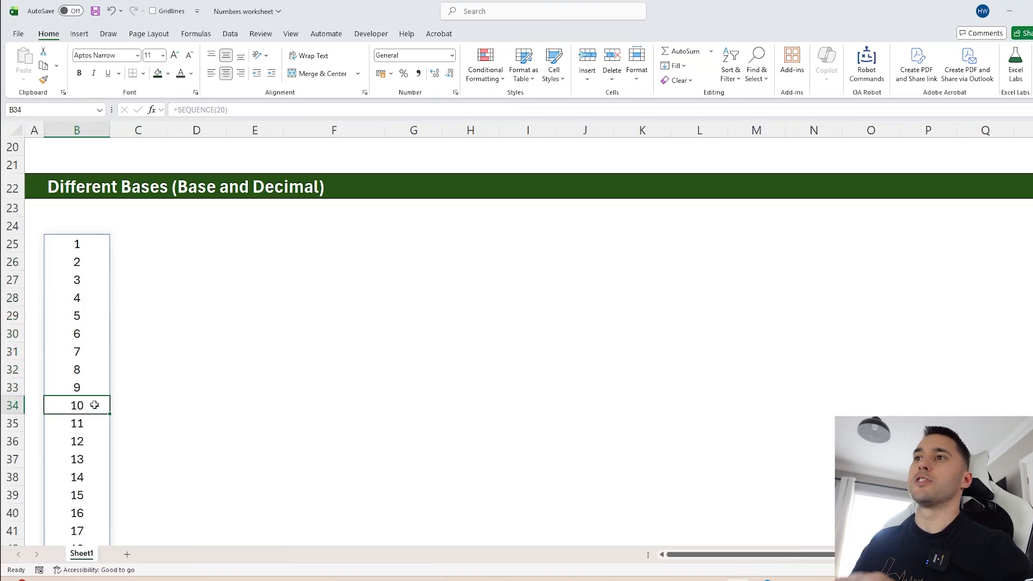
{"action": "scroll", "coordinate": [95, 405], "scroll_direction": "down", "scroll_amount": 1}
{"action": "left_click", "coordinate": [93, 389]}
{"action": "left_click_drag", "start_coordinate": [92, 370], "coordinate": [100, 527]}
{"action": "left_click", "coordinate": [100, 529]}
{"action": "scroll", "coordinate": [124, 511], "scroll_direction": "down", "scroll_amount": 1}
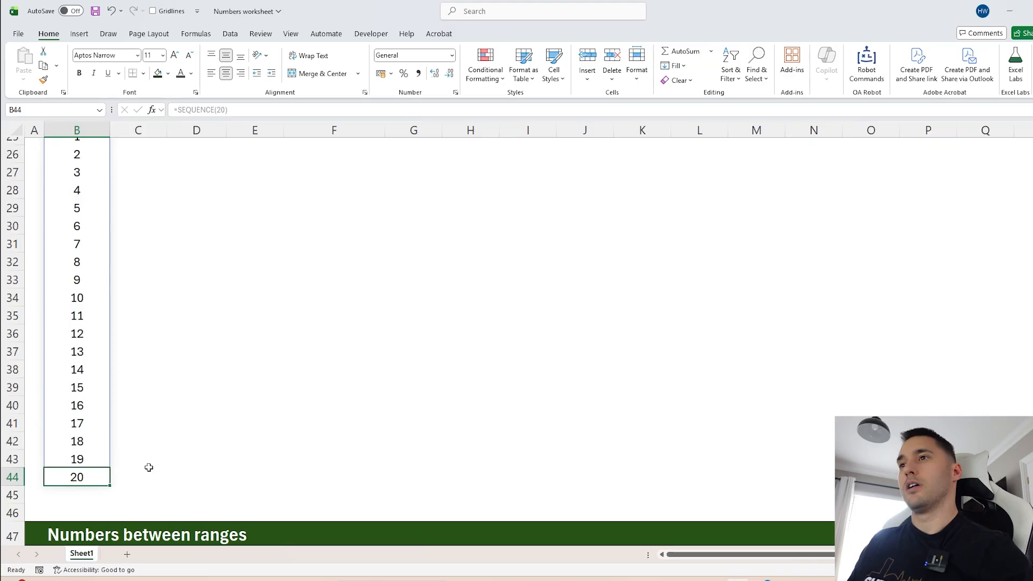
{"action": "scroll", "coordinate": [133, 452], "scroll_direction": "up", "scroll_amount": 3}
{"action": "left_click", "coordinate": [116, 299]}
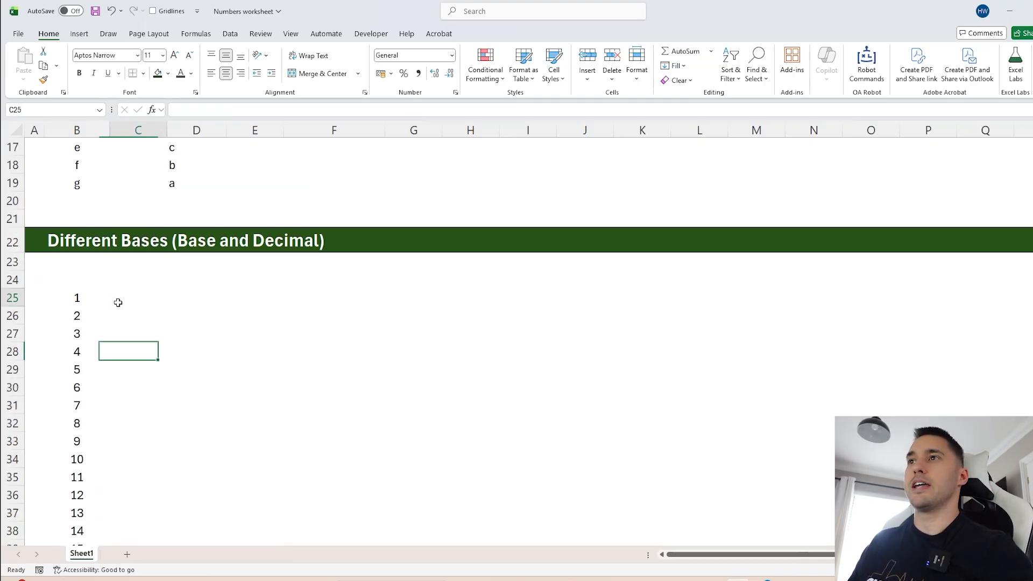
{"action": "scroll", "coordinate": [210, 339], "scroll_direction": "down", "scroll_amount": 1}
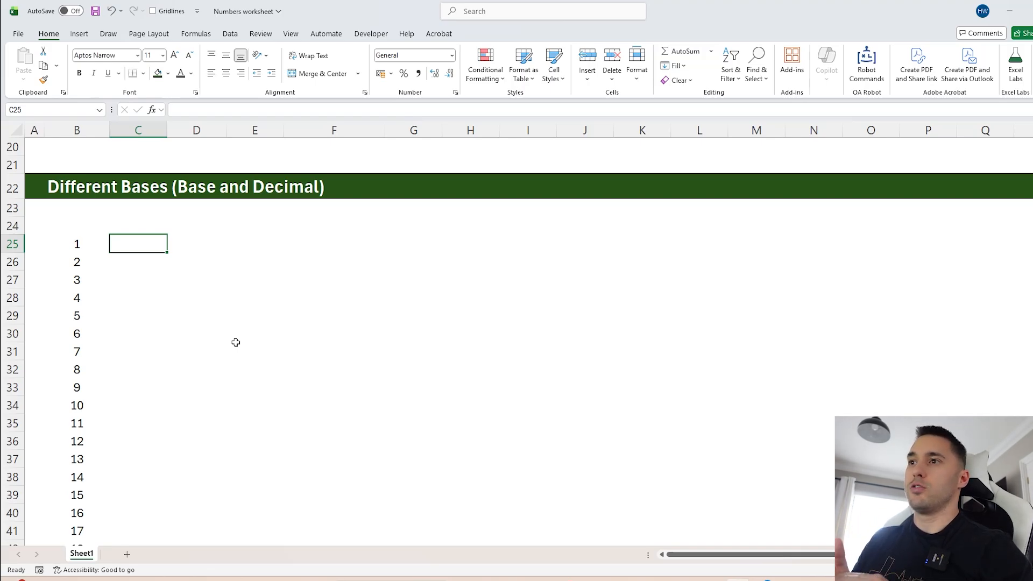
{"action": "left_click", "coordinate": [89, 399]}
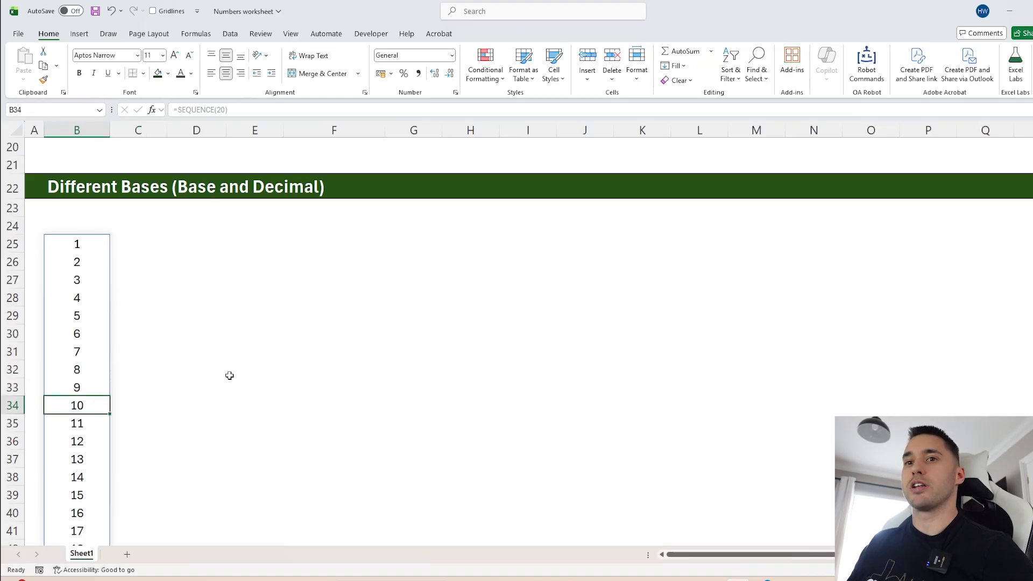
- Enter =DEC2BIN(B25) in C25, fill it down beside the whole number list, and check the binary values
{"action": "left_click", "coordinate": [134, 248]}
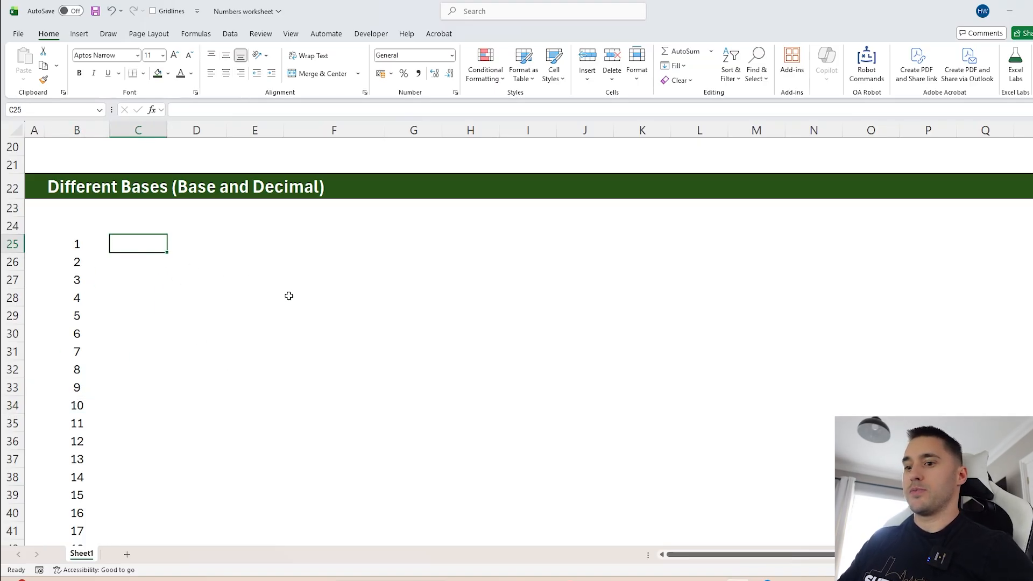
{"action": "type", "text": "=dec"}
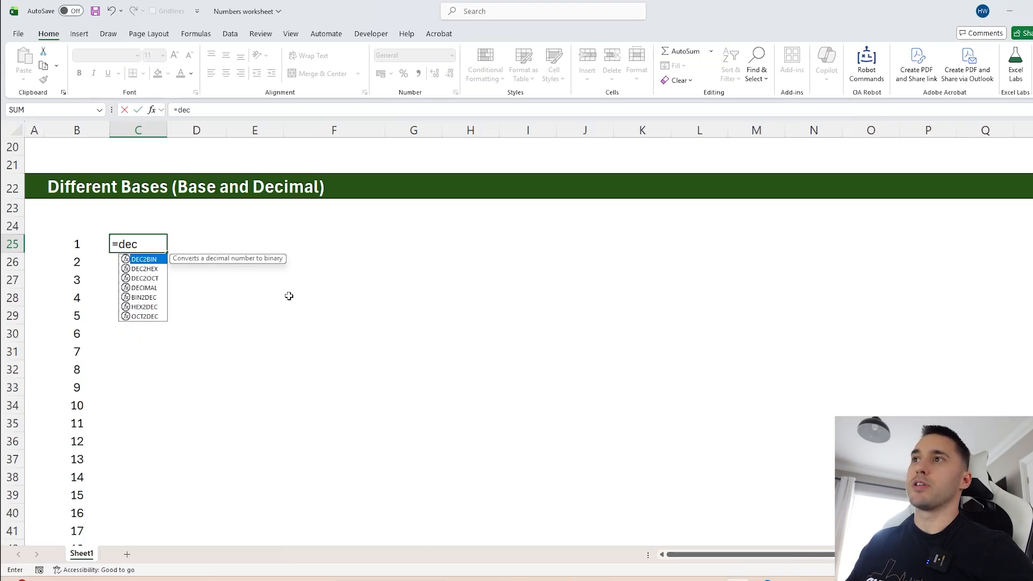
{"action": "key", "text": "Tab"}
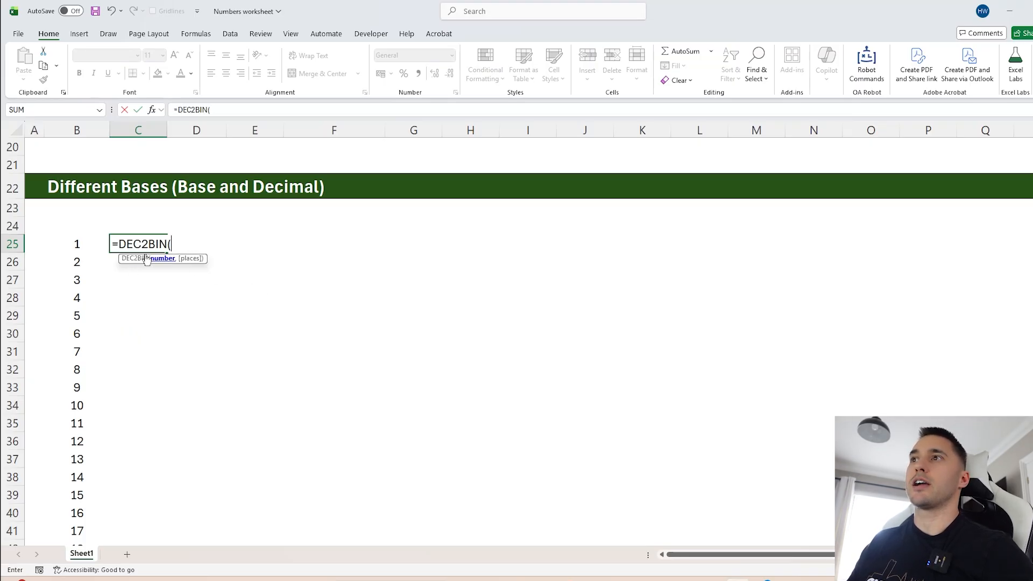
{"action": "left_click", "coordinate": [70, 243]}
{"action": "key", "text": "Return"}
{"action": "left_click", "coordinate": [148, 244]}
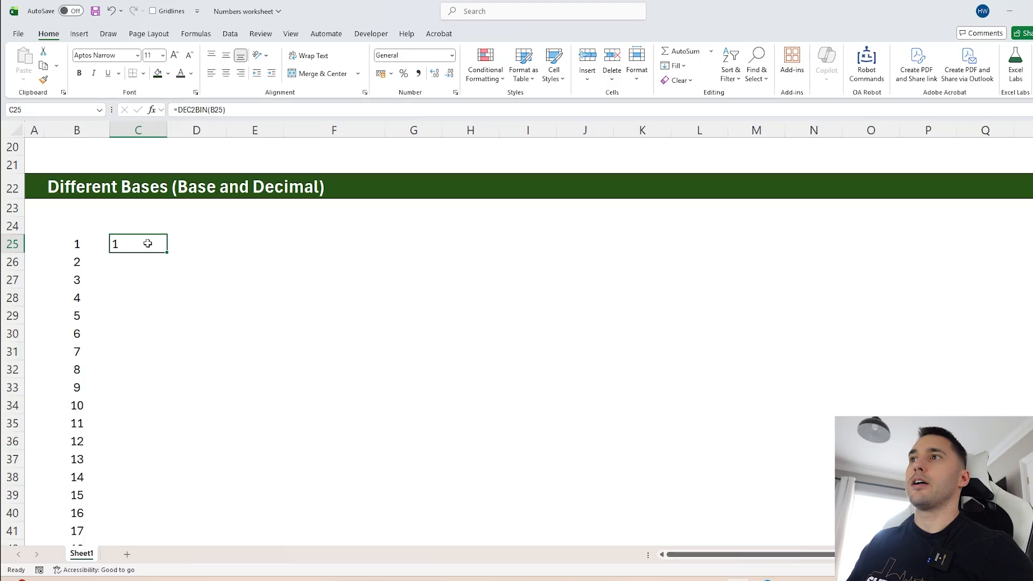
{"action": "double_click", "coordinate": [168, 252]}
{"action": "left_click", "coordinate": [143, 262]}
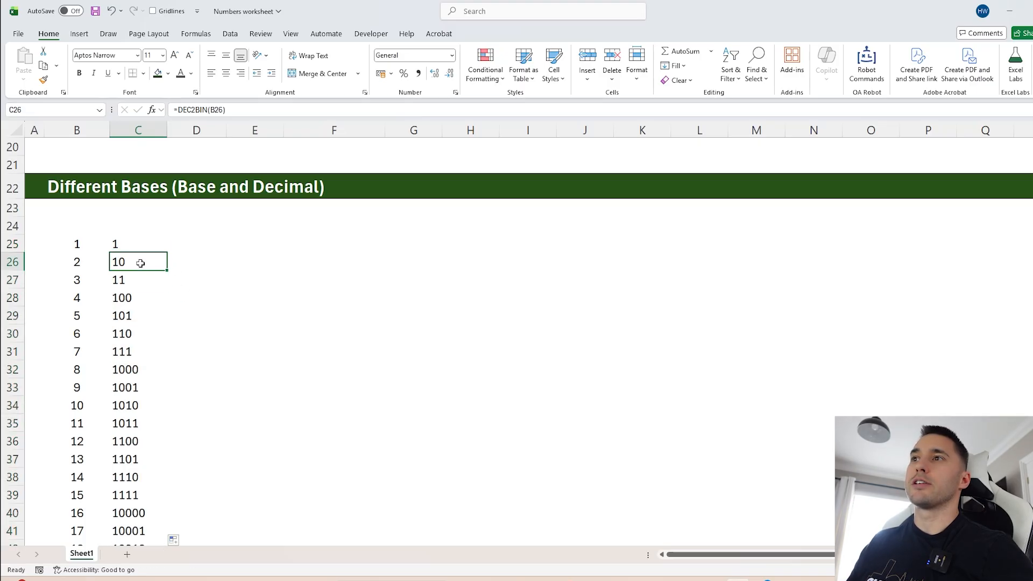
{"action": "scroll", "coordinate": [140, 307], "scroll_direction": "down", "scroll_amount": 2}
{"action": "left_click", "coordinate": [141, 311]}
{"action": "scroll", "coordinate": [150, 348], "scroll_direction": "up", "scroll_amount": 2}
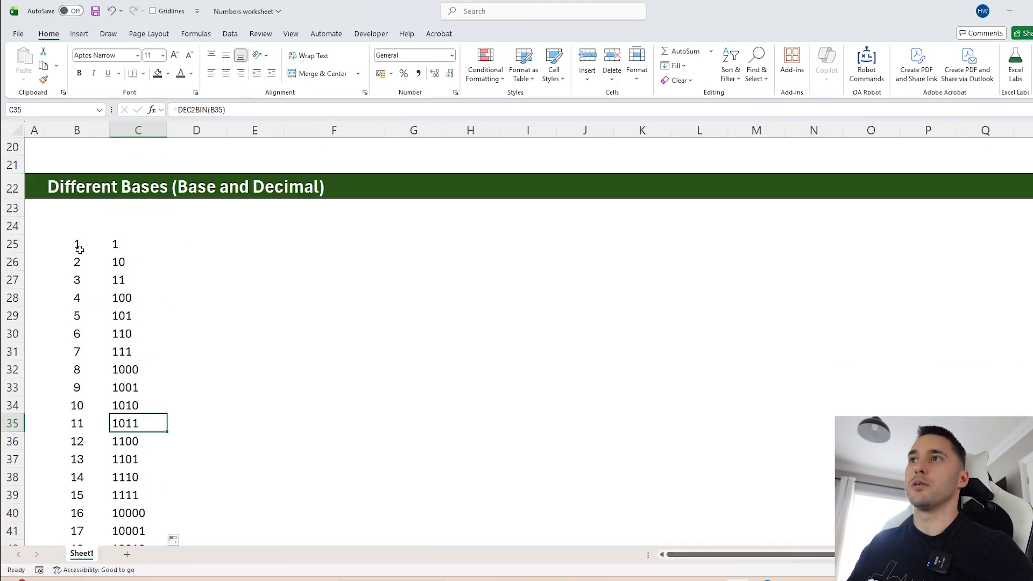
- Change C25's formula to =DEC2HEX(B25), fill it down column C, and check the hexadecimal values
{"action": "left_click", "coordinate": [116, 244]}
{"action": "left_click", "coordinate": [207, 109]}
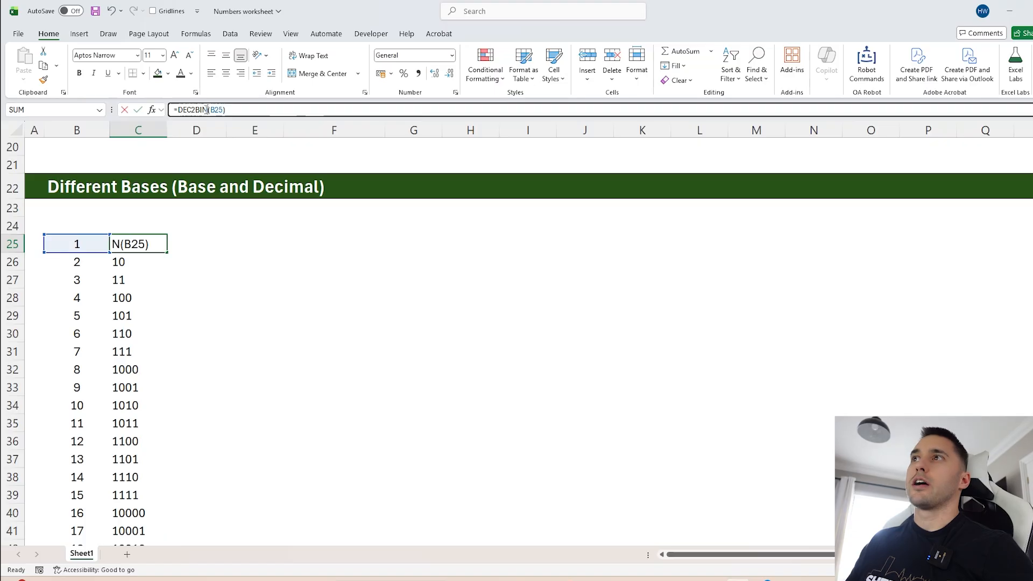
{"action": "left_click_drag", "start_coordinate": [208, 110], "coordinate": [195, 110]}
{"action": "type", "text": "HEX"}
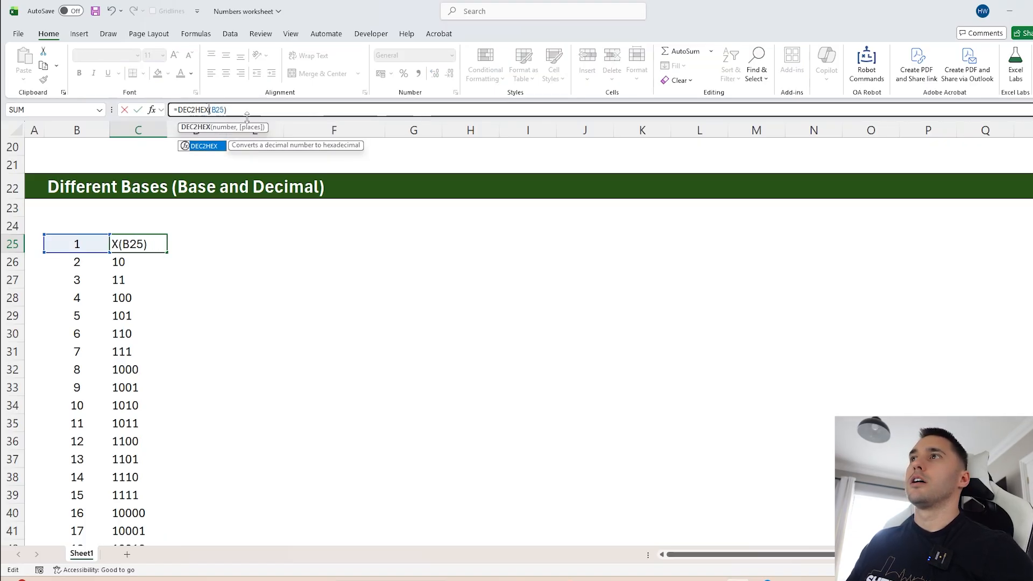
{"action": "key", "text": "Return"}
{"action": "left_click", "coordinate": [151, 244]}
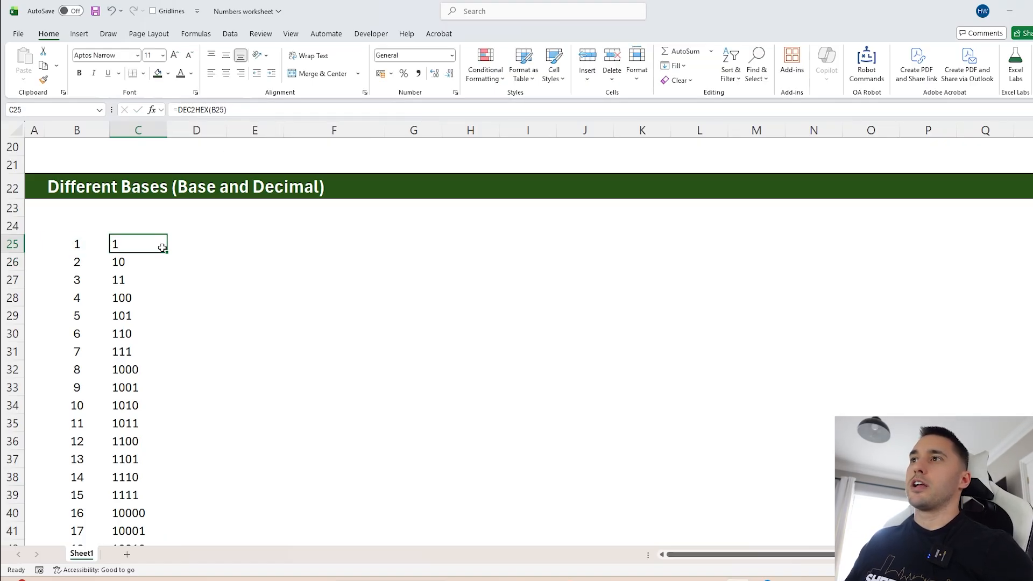
{"action": "double_click", "coordinate": [167, 253]}
{"action": "scroll", "coordinate": [134, 307], "scroll_direction": "down", "scroll_amount": 4}
{"action": "scroll", "coordinate": [138, 320], "scroll_direction": "up", "scroll_amount": 4}
- Try DEC2HEX on the whole spilled range with =DEC2HEX(B25#) in C25, and clear the filled formulas in C26:C44
{"action": "left_click", "coordinate": [139, 245]}
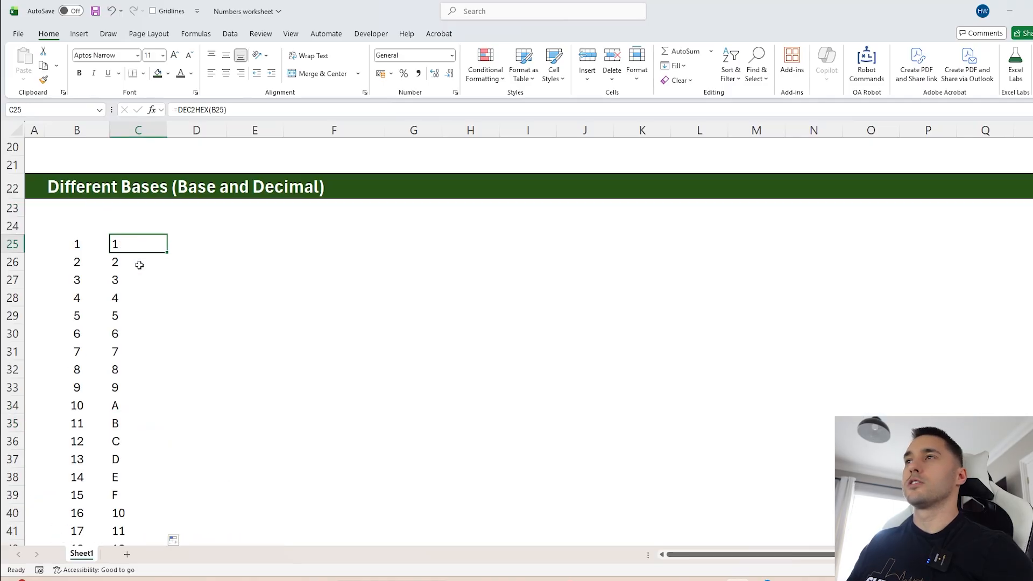
{"action": "key", "text": "F2"}
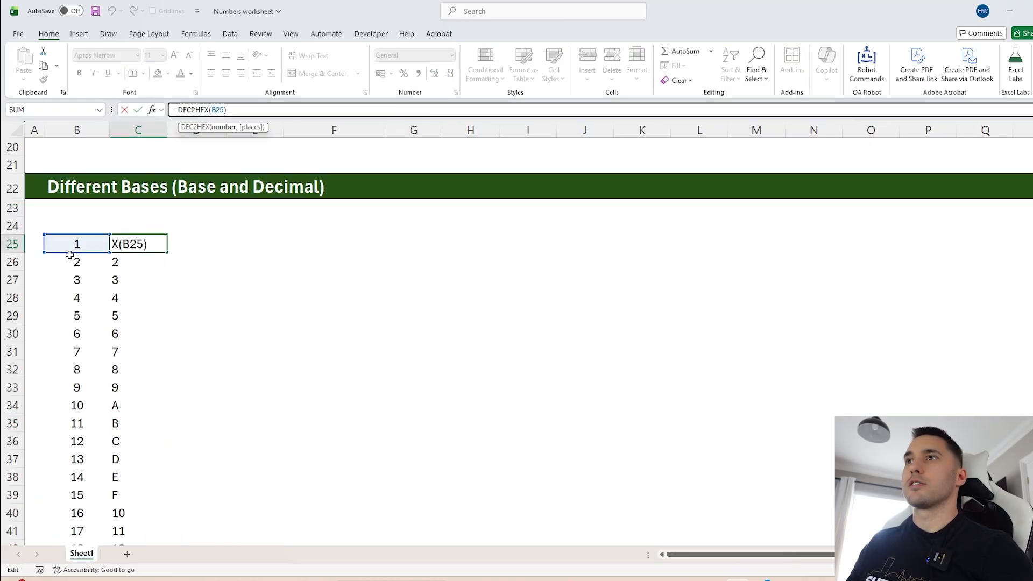
{"action": "left_click_drag", "start_coordinate": [47, 267], "coordinate": [44, 532]}
{"action": "key", "text": "Return"}
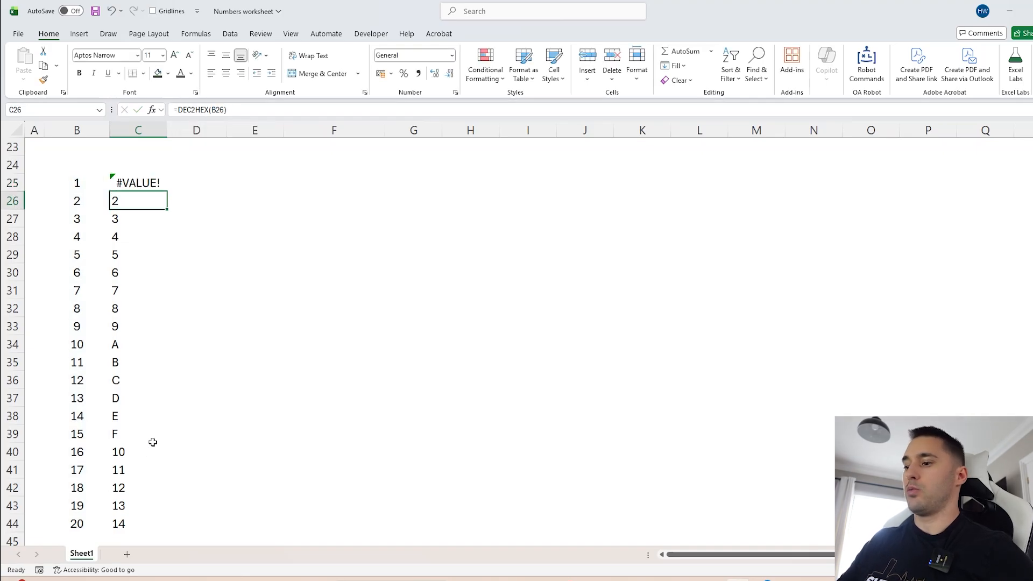
{"action": "key", "text": "ctrl+shift+Down"}
{"action": "key", "text": "Delete"}
{"action": "scroll", "coordinate": [223, 202], "scroll_direction": "up", "scroll_amount": 1}
- Replace C25's formula with =BASE(B25#,2) to convert the whole spilled number list to binary, and look over the values
{"action": "left_click", "coordinate": [152, 231]}
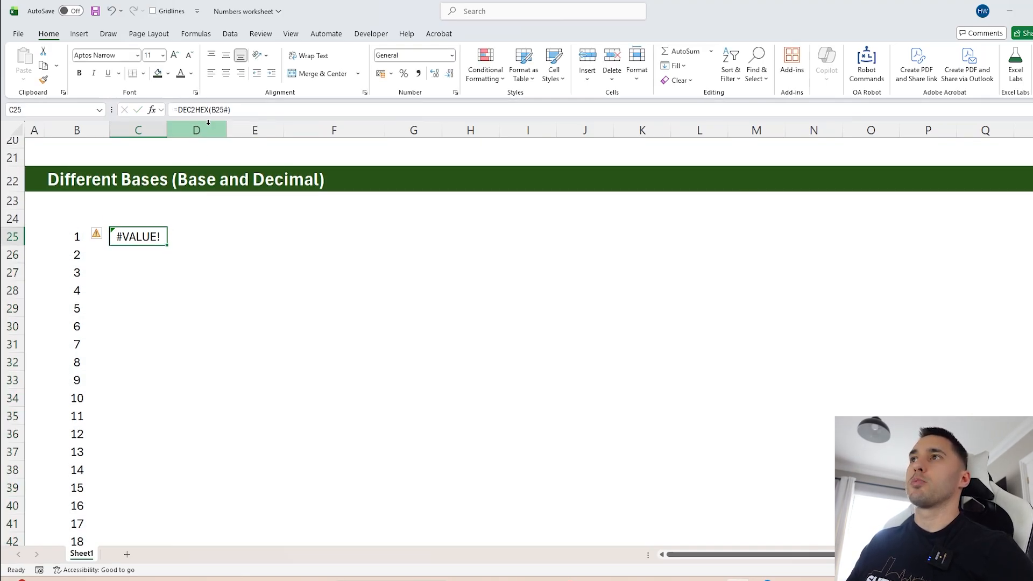
{"action": "left_click_drag", "start_coordinate": [178, 111], "coordinate": [302, 111]}
{"action": "type", "text": "bas"}
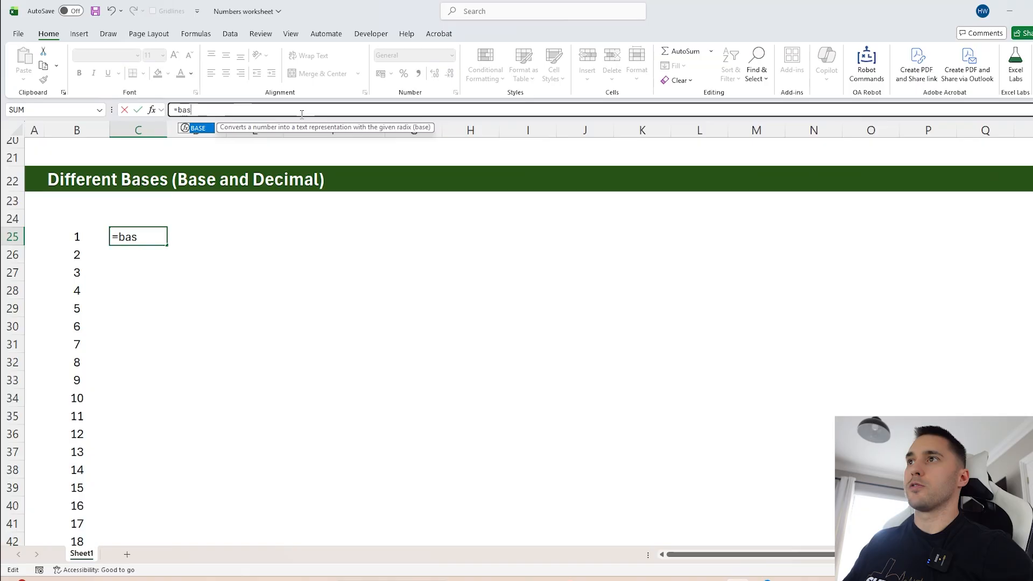
{"action": "key", "text": "Tab"}
{"action": "left_click", "coordinate": [77, 238]}
{"action": "scroll", "coordinate": [78, 239], "scroll_direction": "down", "scroll_amount": 1}
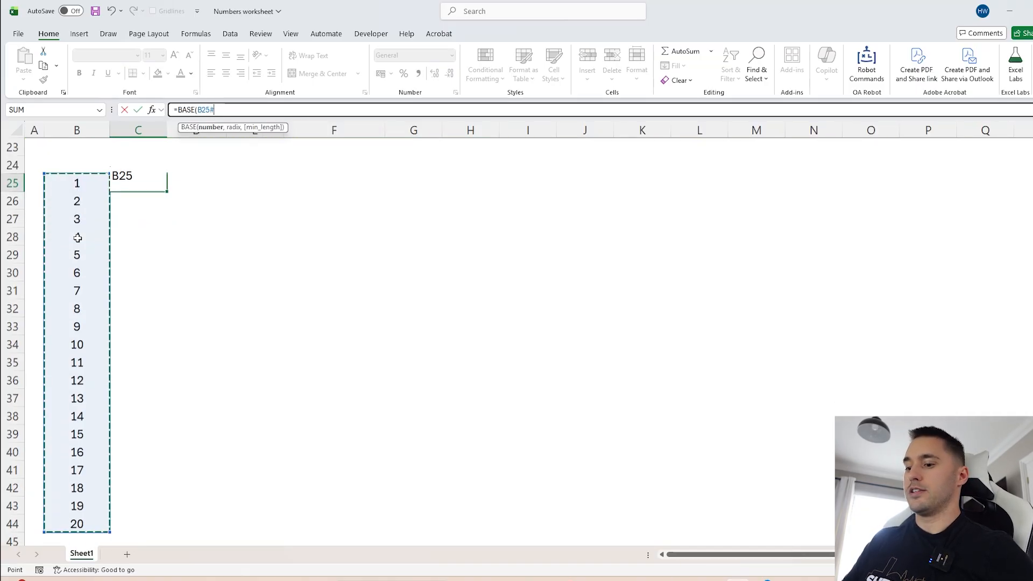
{"action": "type", "text": "#,"}
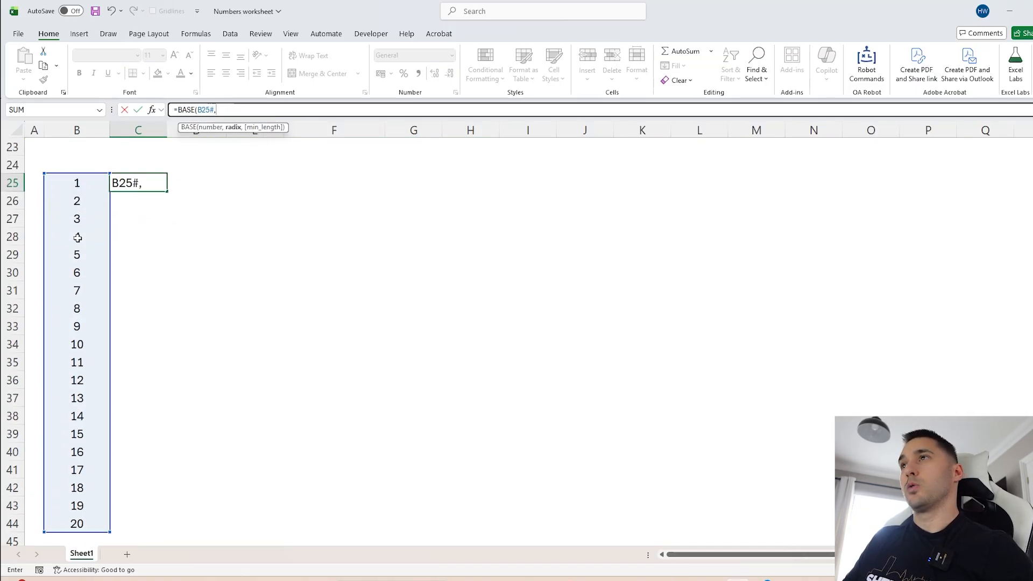
{"action": "type", "text": "2"}
{"action": "key", "text": "Return"}
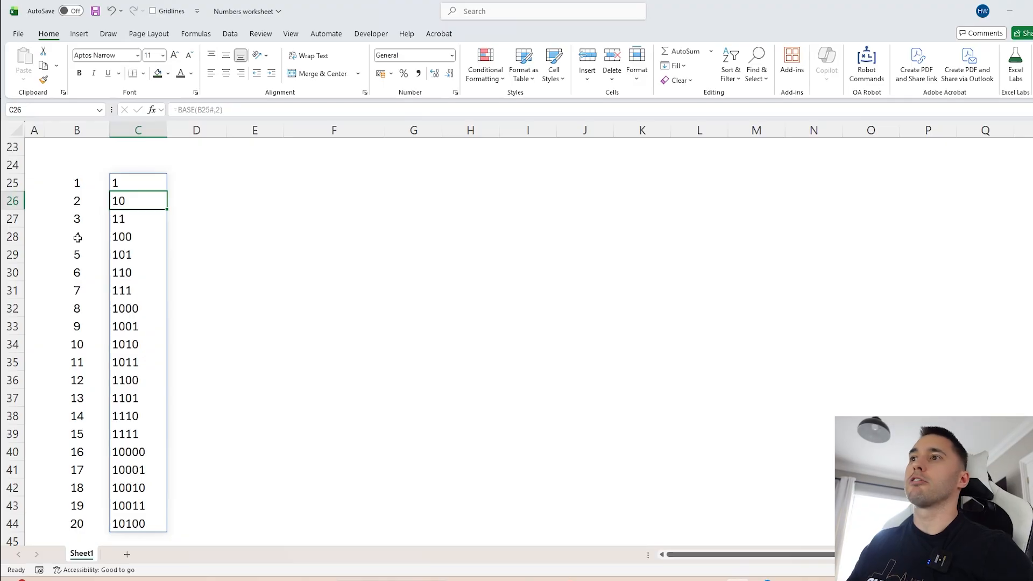
{"action": "left_click", "coordinate": [137, 182]}
{"action": "left_click_drag", "start_coordinate": [138, 182], "coordinate": [139, 523]}
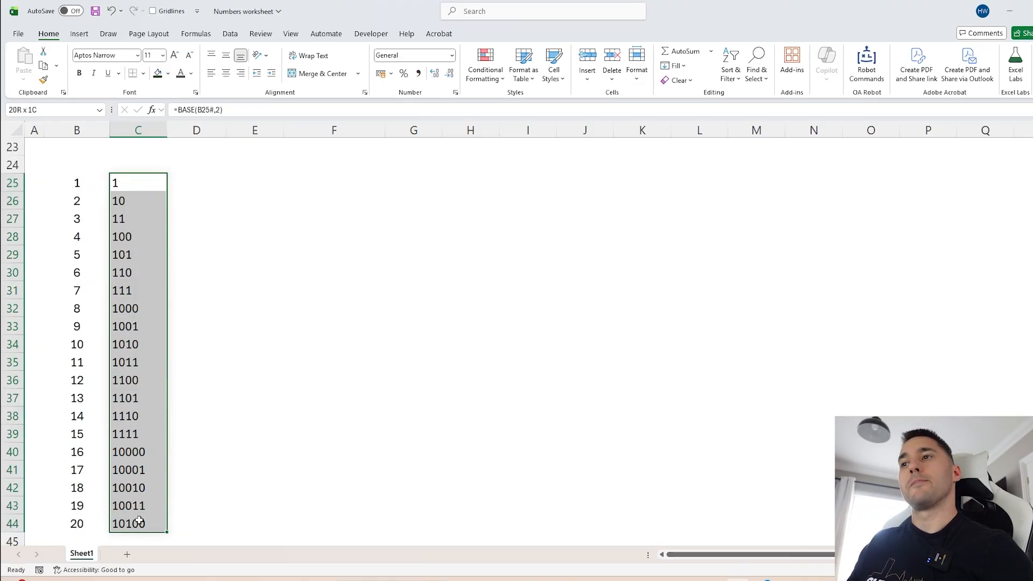
{"action": "left_click", "coordinate": [128, 345]}
- Add a minimum length of 5 to C25's formula, making it =BASE(B25#,2,5), and check the padded binary values
{"action": "left_click", "coordinate": [123, 183]}
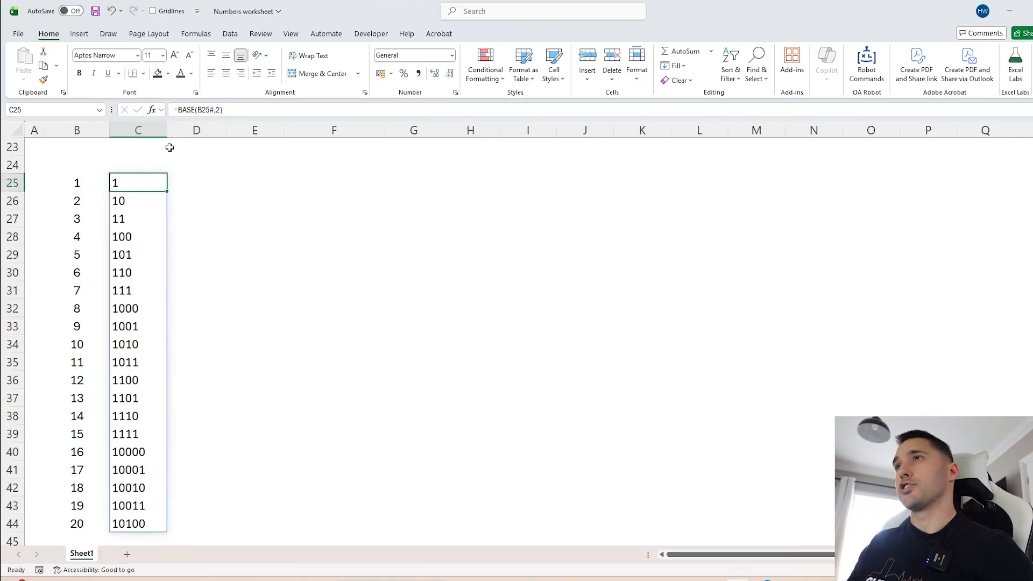
{"action": "left_click", "coordinate": [221, 110]}
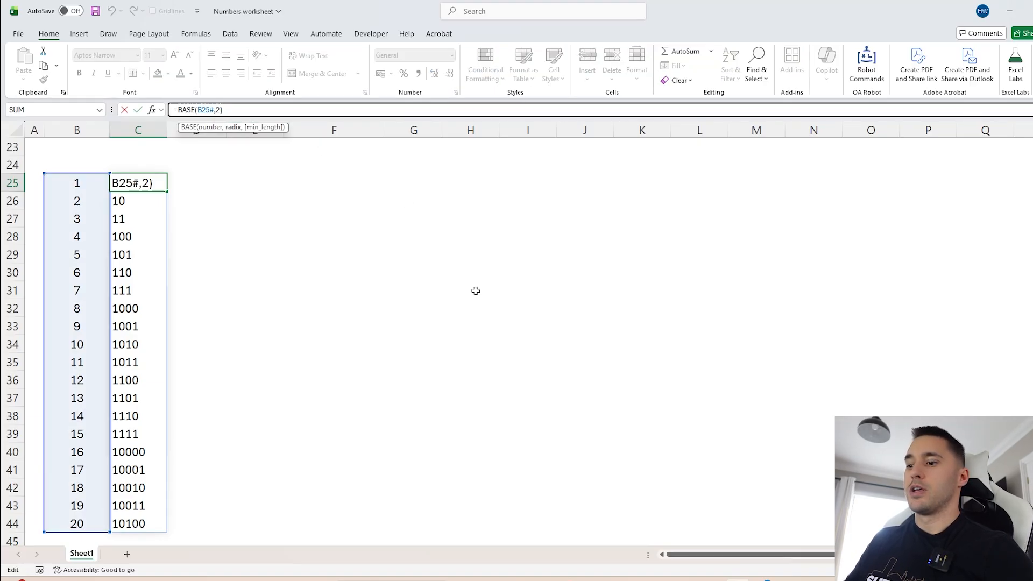
{"action": "type", "text": ",5"}
{"action": "key", "text": "Return"}
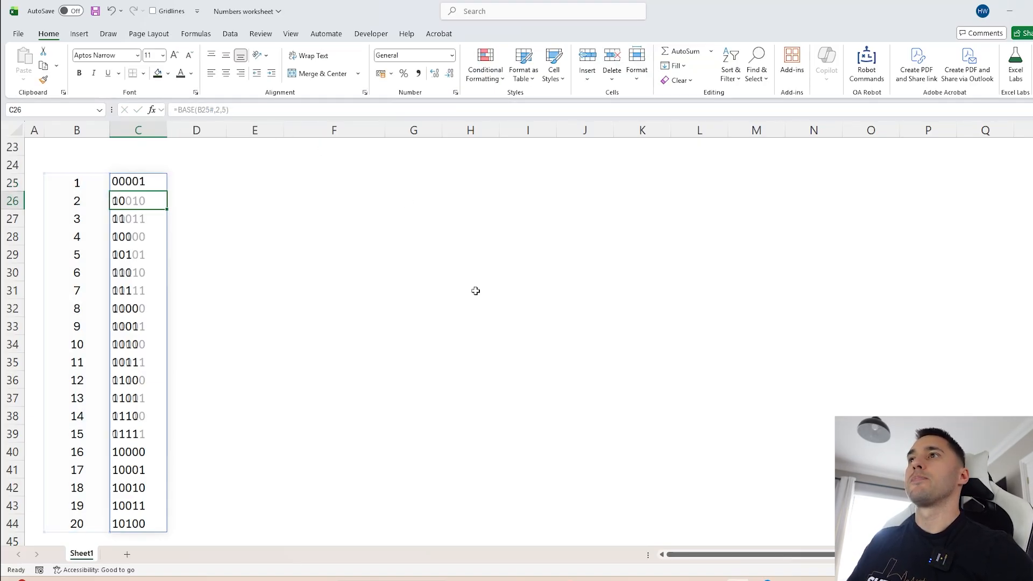
{"action": "left_click_drag", "start_coordinate": [149, 184], "coordinate": [147, 524]}
{"action": "left_click", "coordinate": [152, 184]}
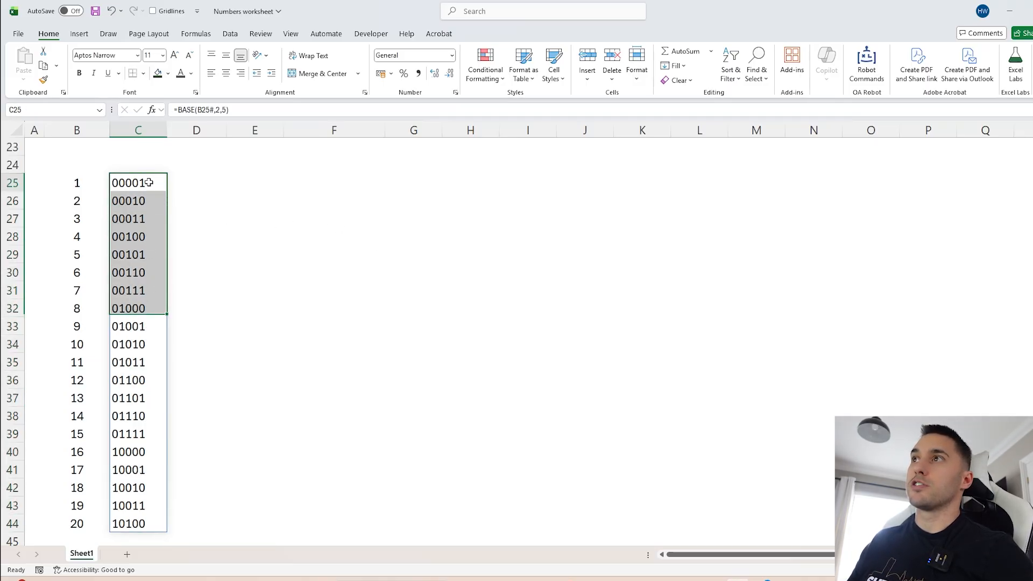
- Enter =DECIMAL(C25#,2) in D25 to convert the spilled binary values back to decimal numbers
{"action": "scroll", "coordinate": [333, 261], "scroll_direction": "up", "scroll_amount": 1}
{"action": "key", "text": "Right"}
{"action": "type", "text": "=dec"}
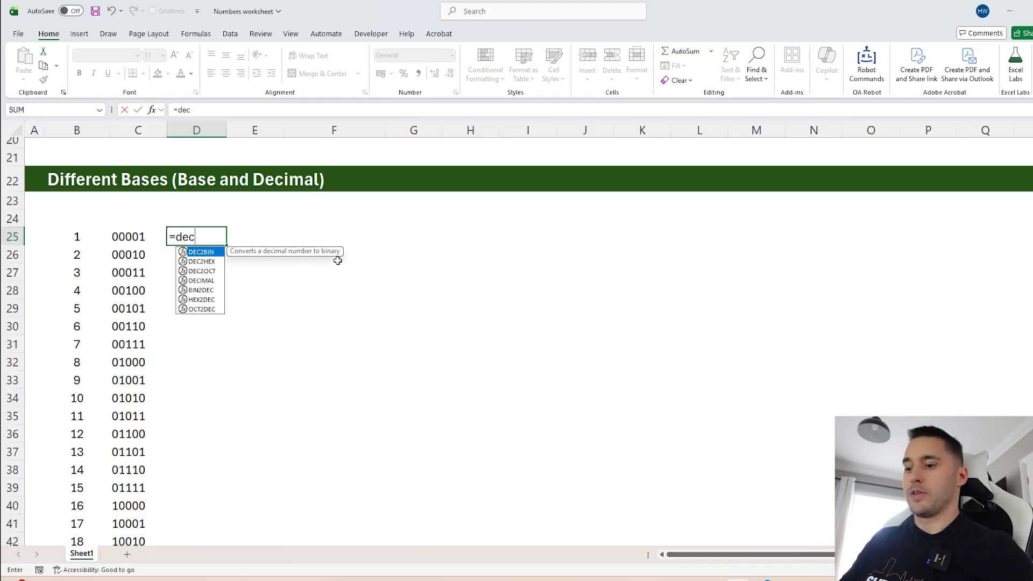
{"action": "type", "text": "i"}
{"action": "key", "text": "Tab"}
{"action": "key", "text": "Left"}
{"action": "scroll", "coordinate": [338, 261], "scroll_direction": "down", "scroll_amount": 1}
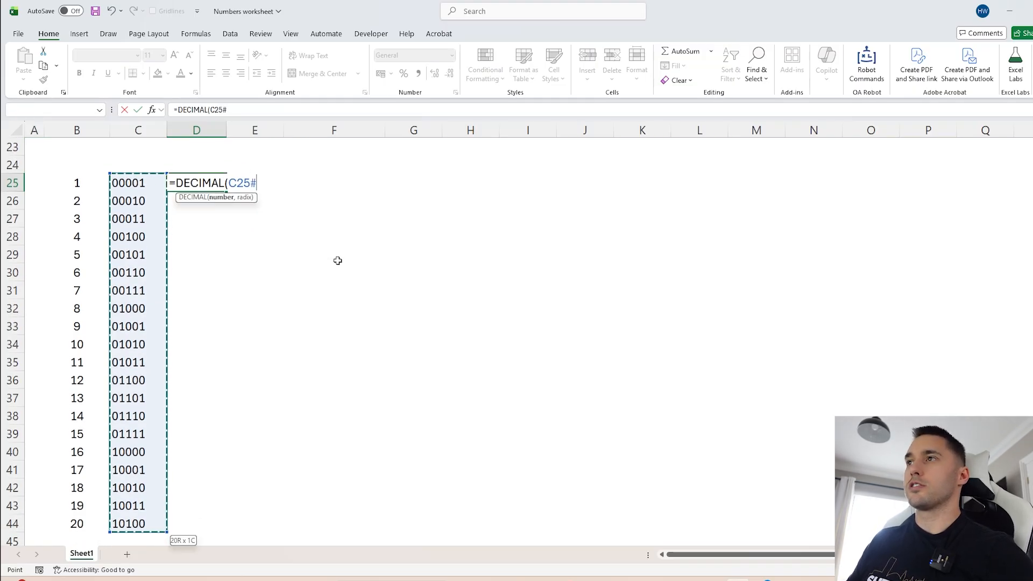
{"action": "type", "text": ","}
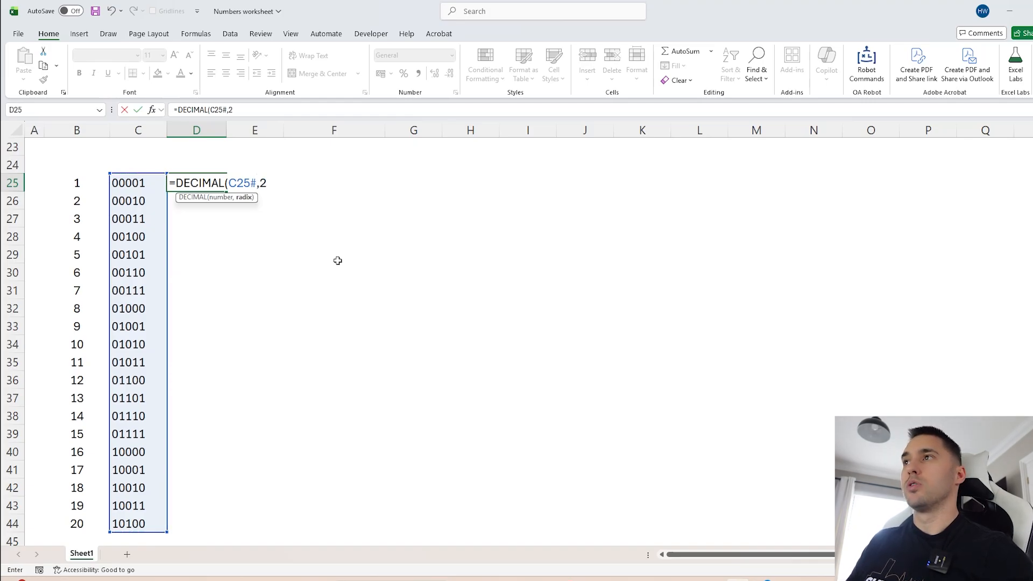
{"action": "type", "text": "2)"}
{"action": "key", "text": "Return"}
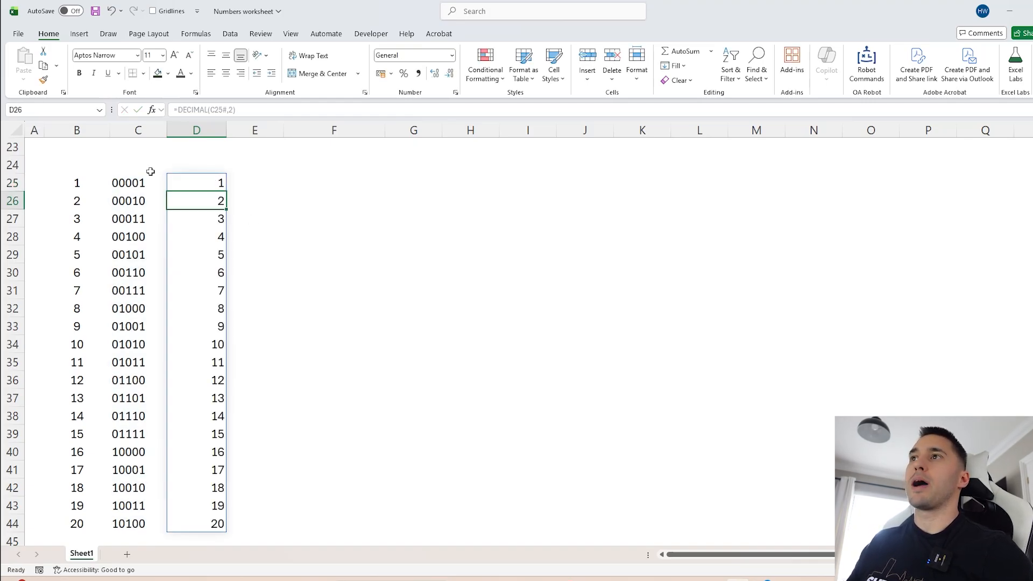
- Change C25's formula to =BASE(B25#,30) and check the letter values beside 10 to 20
{"action": "left_click", "coordinate": [111, 179]}
{"action": "key", "text": "F2"}
{"action": "left_click_drag", "start_coordinate": [214, 109], "coordinate": [278, 111]}
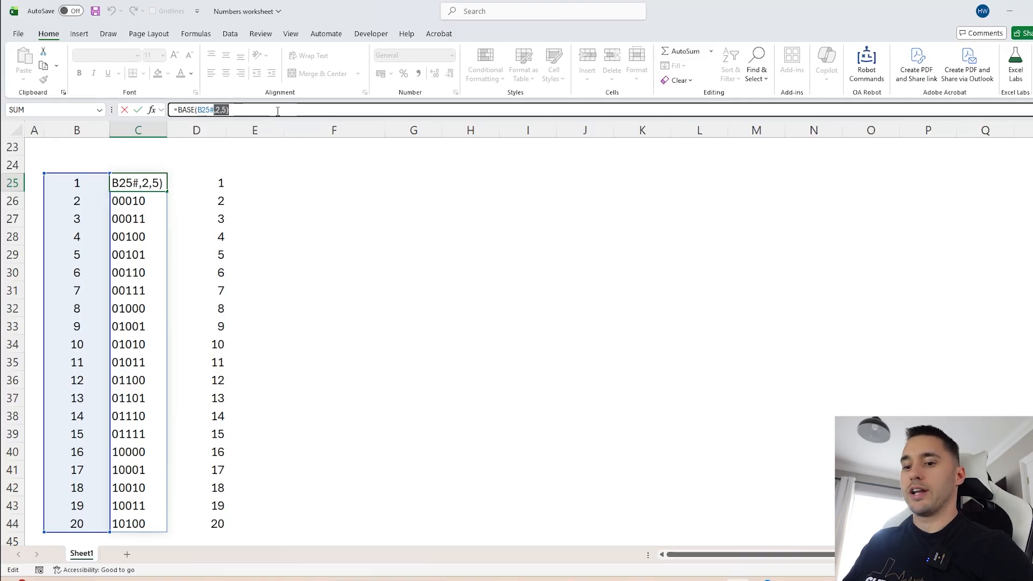
{"action": "type", "text": ","}
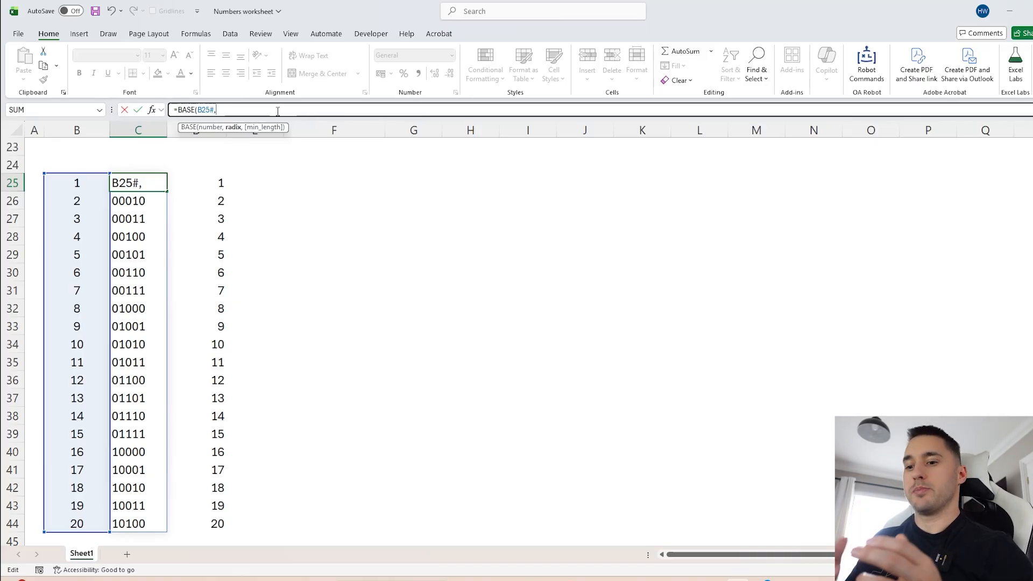
{"action": "type", "text": "30"}
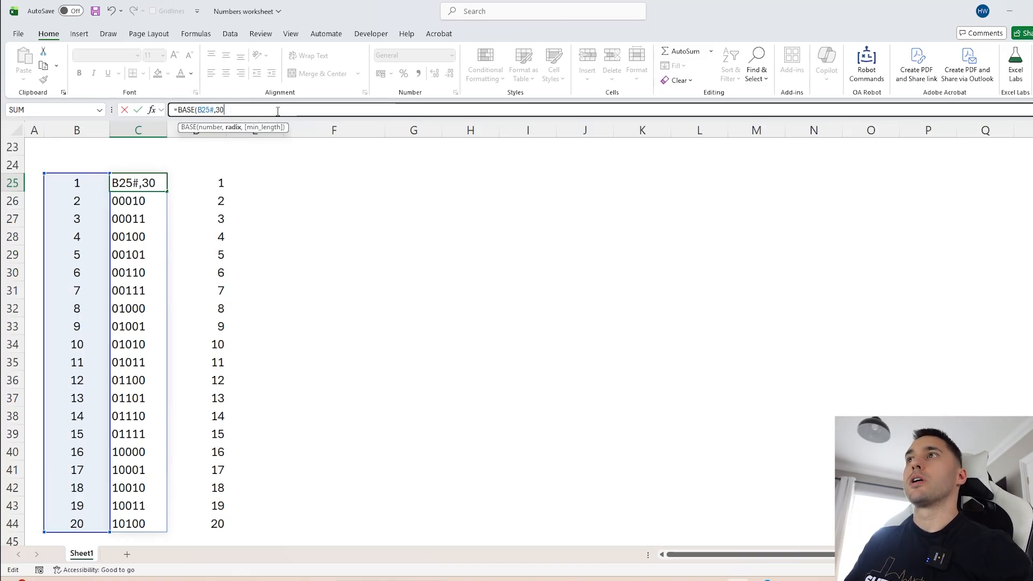
{"action": "type", "text": ")"}
{"action": "key", "text": "Return"}
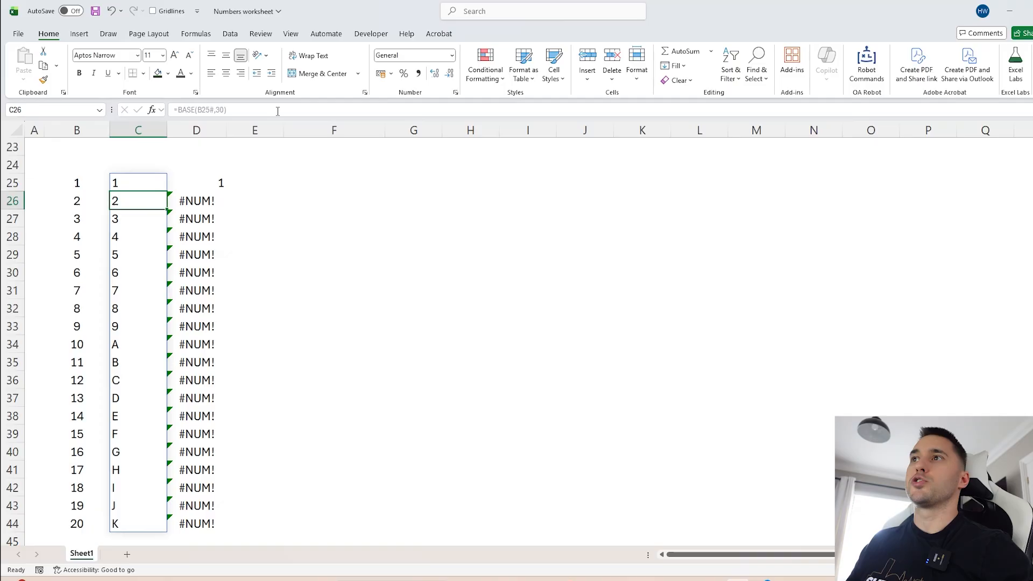
{"action": "left_click_drag", "start_coordinate": [131, 202], "coordinate": [140, 518]}
{"action": "left_click", "coordinate": [127, 342]}
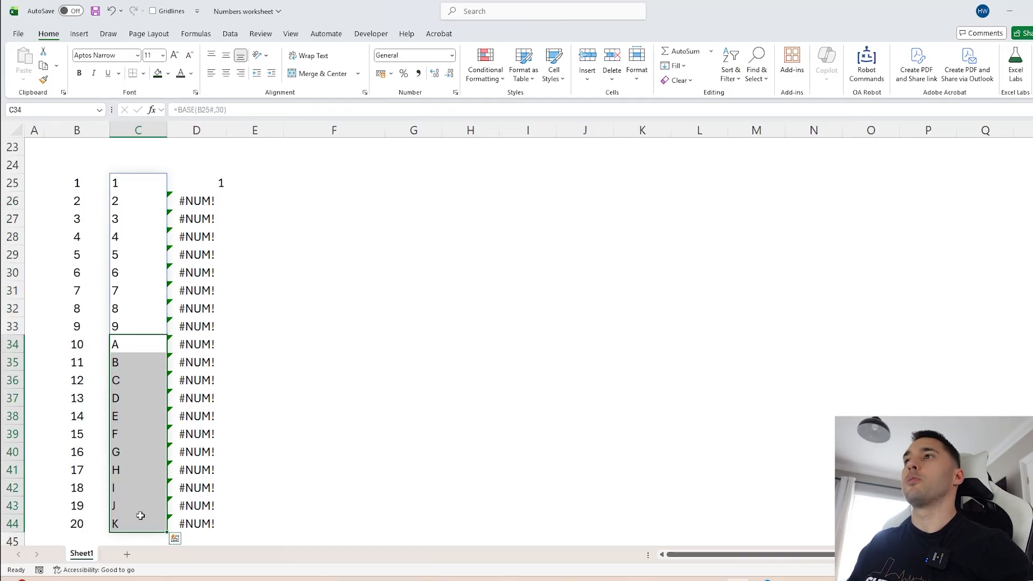
- Set the radix in D25's DECIMAL formula to 30 and compare the converted values with the original number list
{"action": "left_click", "coordinate": [201, 185]}
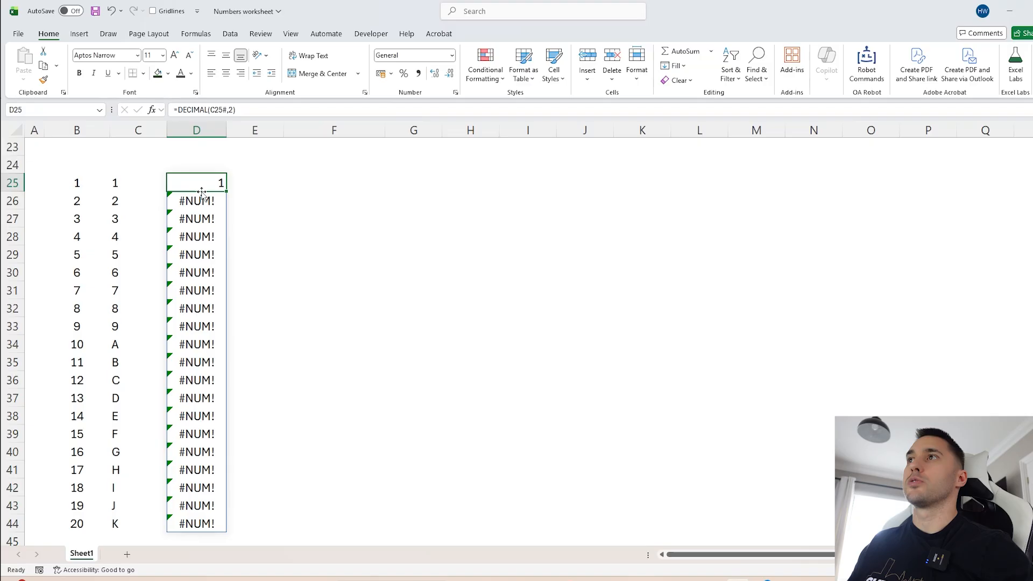
{"action": "left_click", "coordinate": [212, 111]}
{"action": "double_click", "coordinate": [232, 110]}
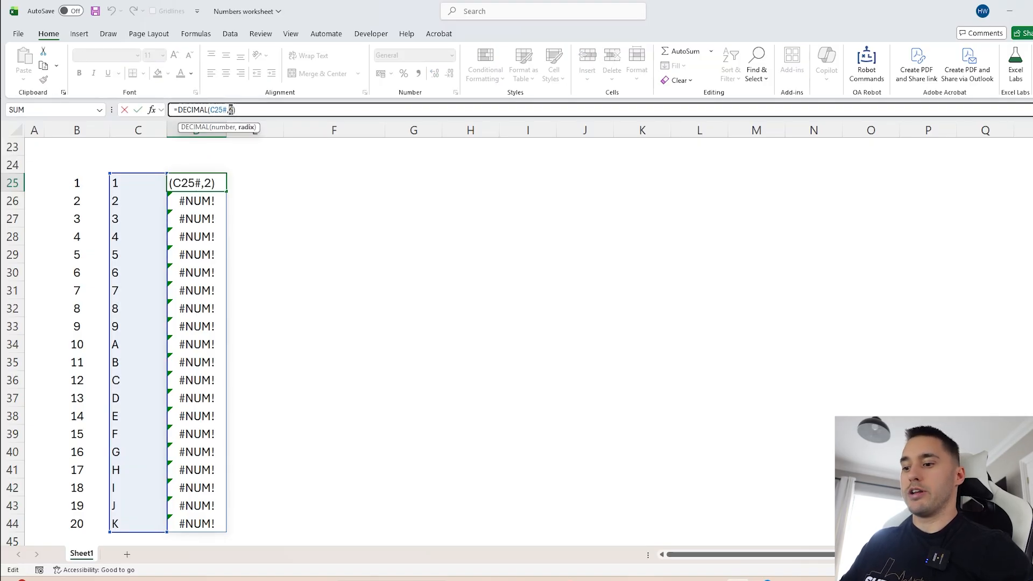
{"action": "type", "text": "30"}
{"action": "key", "text": "Return"}
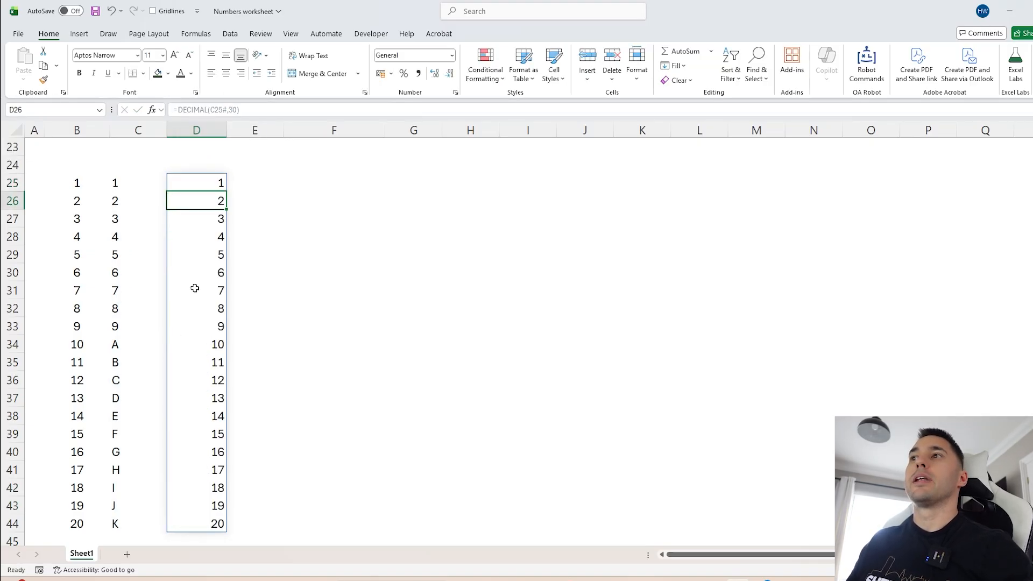
{"action": "left_click_drag", "start_coordinate": [194, 289], "coordinate": [189, 452]}
{"action": "left_click", "coordinate": [67, 183]}
- Clear the DECIMAL formula from column D and change C25's formula to =BASE(B25#,16)
{"action": "left_click", "coordinate": [115, 183]}
{"action": "scroll", "coordinate": [176, 179], "scroll_direction": "up", "scroll_amount": 1}
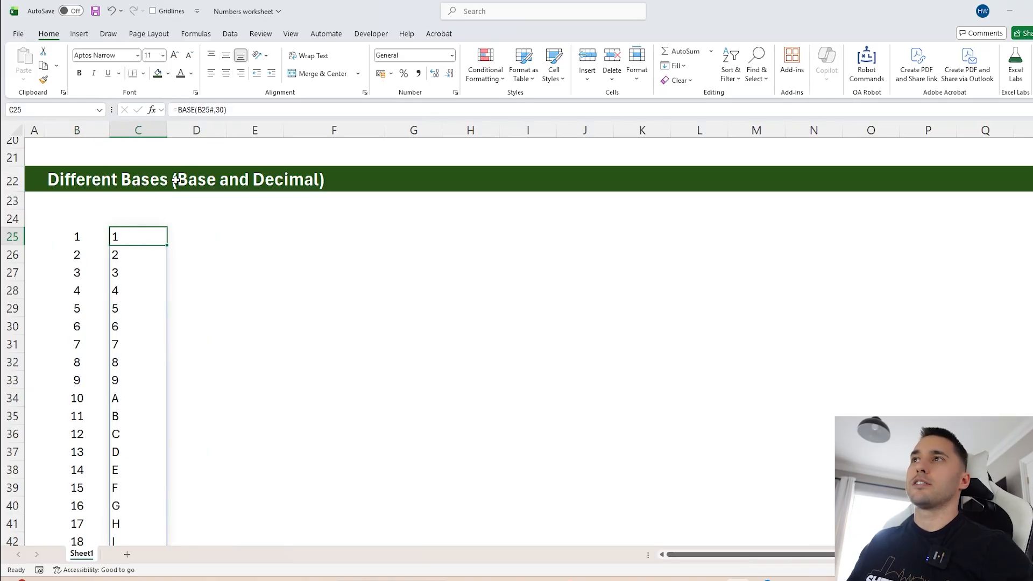
{"action": "left_click", "coordinate": [202, 110]}
{"action": "double_click", "coordinate": [220, 110]}
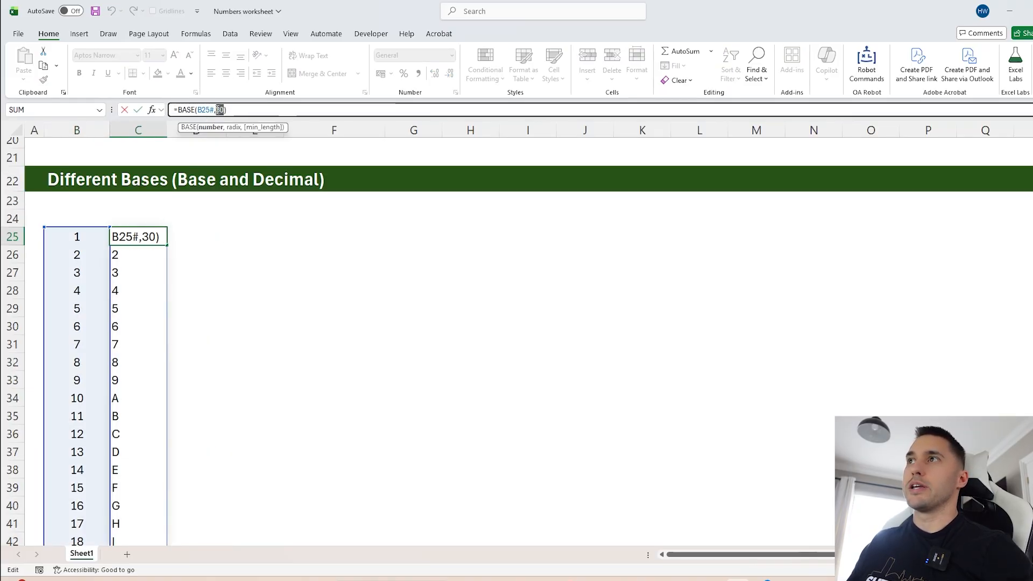
{"action": "type", "text": "16"}
{"action": "key", "text": "Return"}
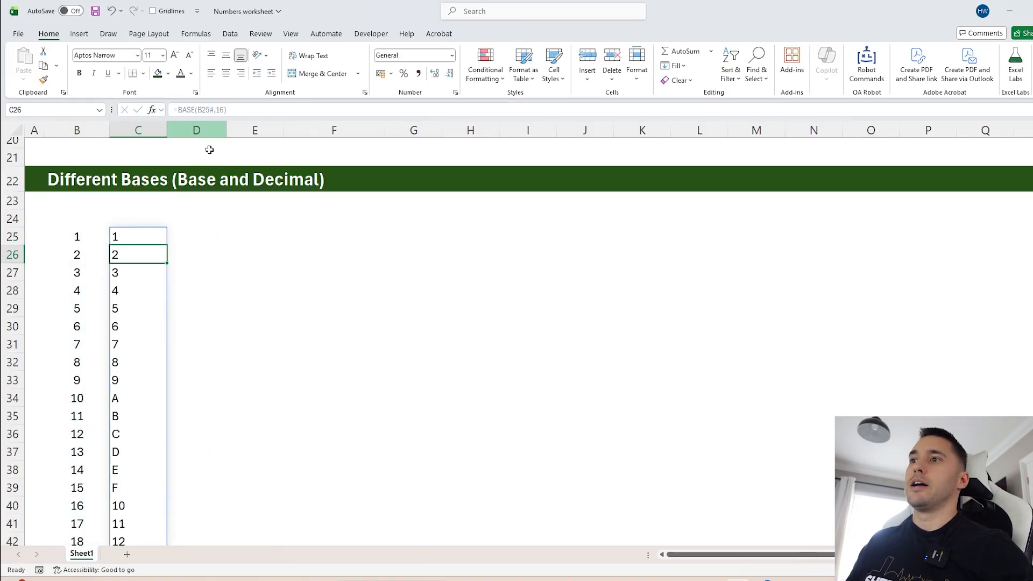
- Compare the base-16 values in C39:C44 with the decimal numbers 15 to 20 in column B
{"action": "scroll", "coordinate": [157, 323], "scroll_direction": "down", "scroll_amount": 3}
{"action": "scroll", "coordinate": [131, 345], "scroll_direction": "up", "scroll_amount": 2}
{"action": "left_click", "coordinate": [131, 433]}
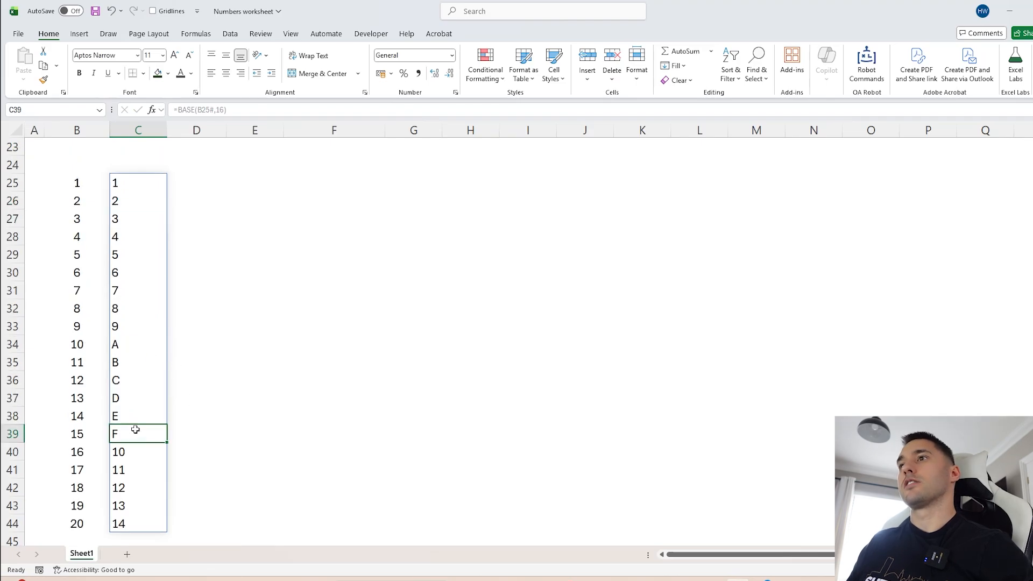
{"action": "left_click", "coordinate": [133, 452]}
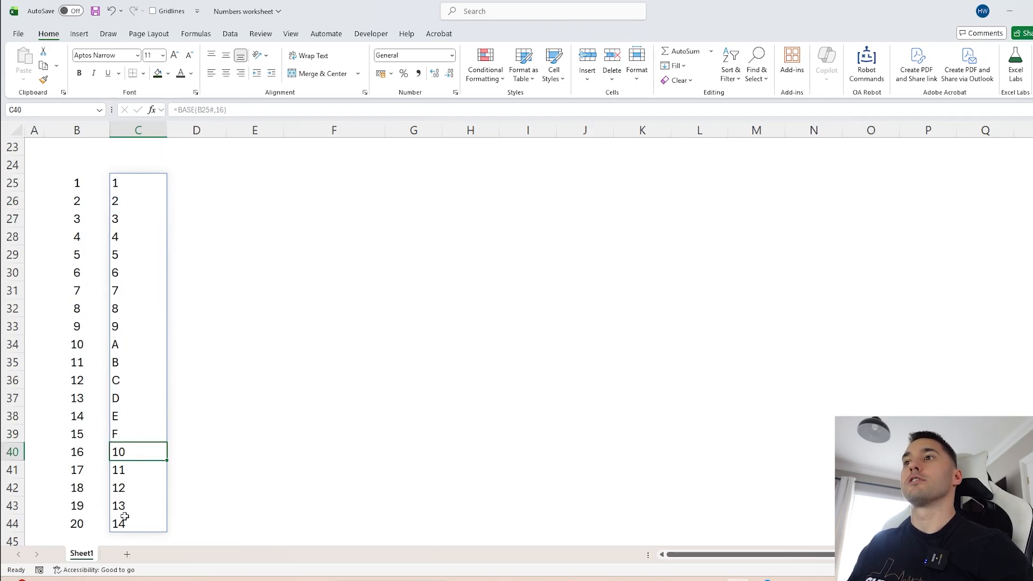
{"action": "left_click", "coordinate": [80, 455]}
{"action": "left_click_drag", "start_coordinate": [84, 452], "coordinate": [87, 523]}
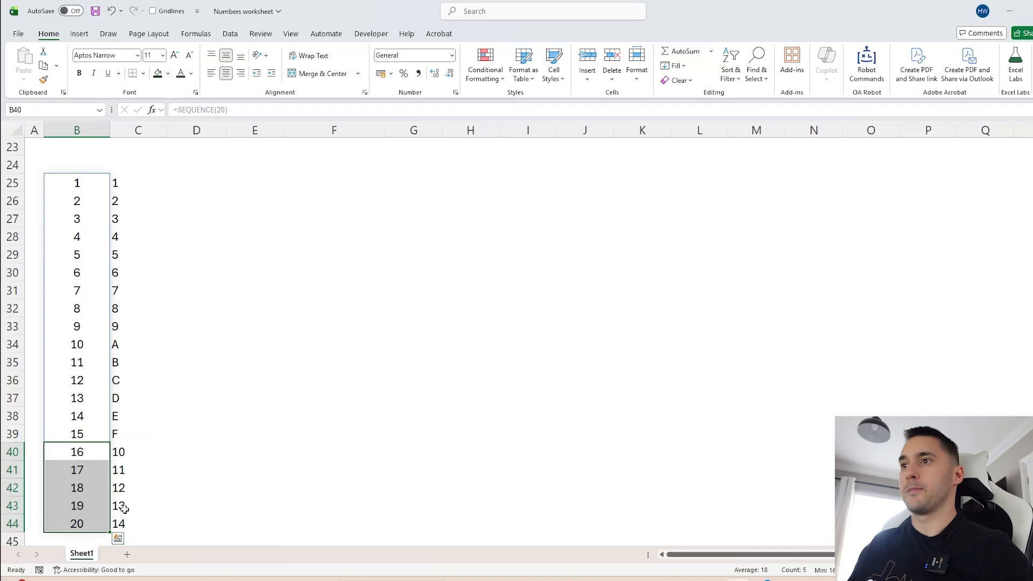
- Go to the Numbers between ranges section and examine the numbers in column B against the 0 to 1 range requirement
{"action": "left_click", "coordinate": [246, 273]}
{"action": "scroll", "coordinate": [245, 353], "scroll_direction": "down", "scroll_amount": 6}
{"action": "scroll", "coordinate": [326, 372], "scroll_direction": "up", "scroll_amount": 1}
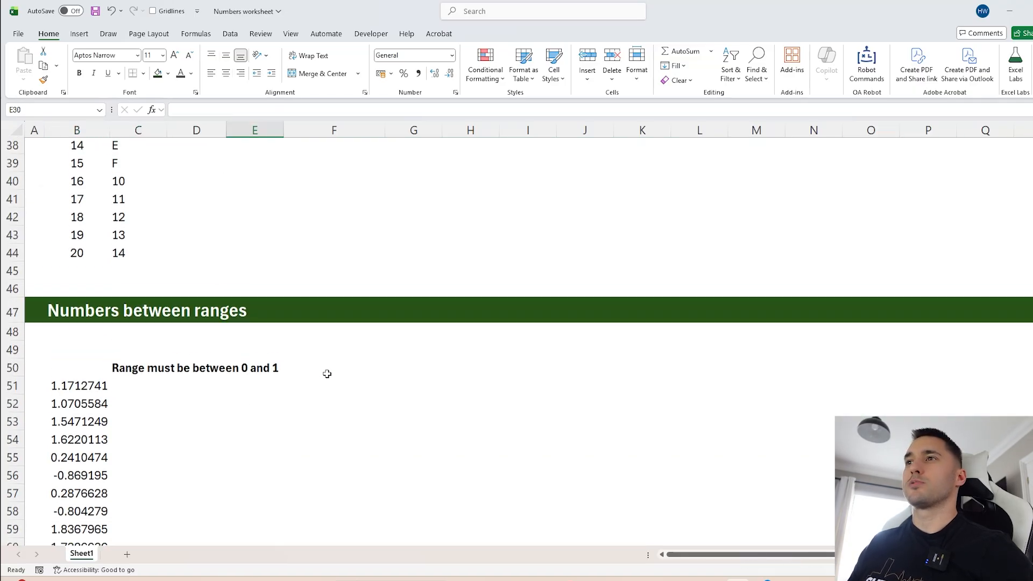
{"action": "scroll", "coordinate": [326, 373], "scroll_direction": "down", "scroll_amount": 1}
{"action": "scroll", "coordinate": [289, 372], "scroll_direction": "down", "scroll_amount": 1}
{"action": "scroll", "coordinate": [289, 372], "scroll_direction": "up", "scroll_amount": 1}
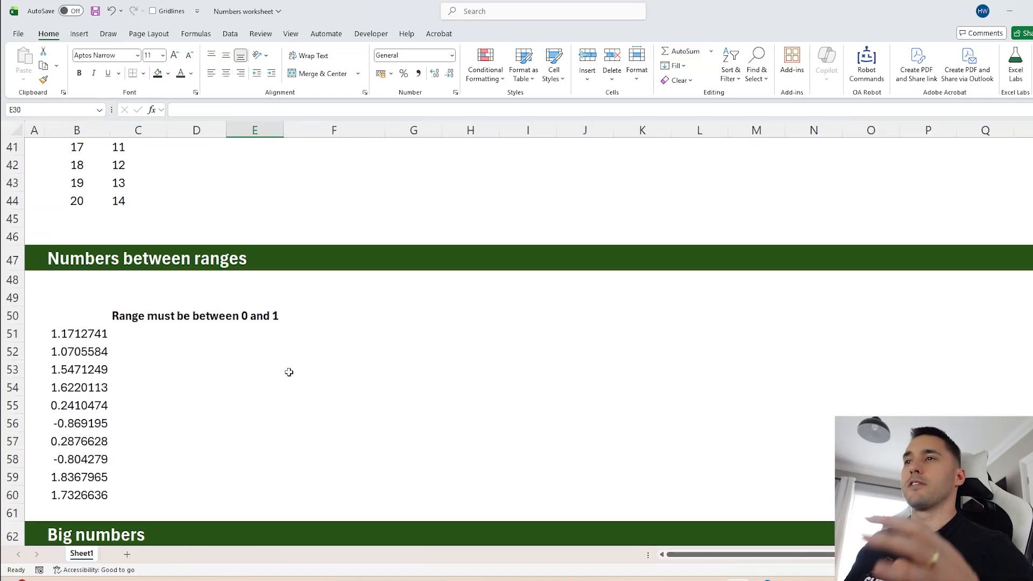
{"action": "scroll", "coordinate": [289, 372], "scroll_direction": "down", "scroll_amount": 1}
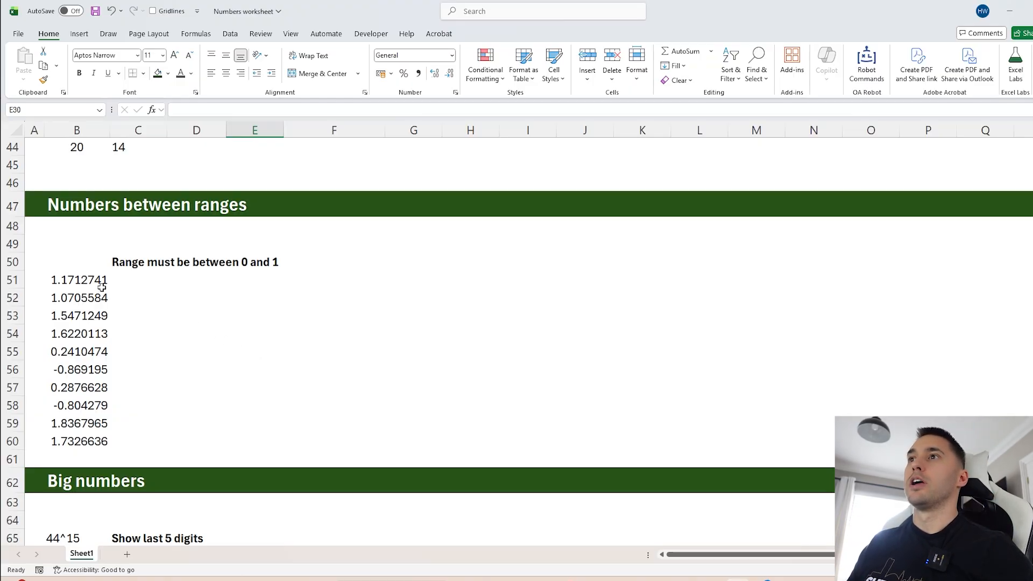
{"action": "left_click_drag", "start_coordinate": [90, 280], "coordinate": [84, 429]}
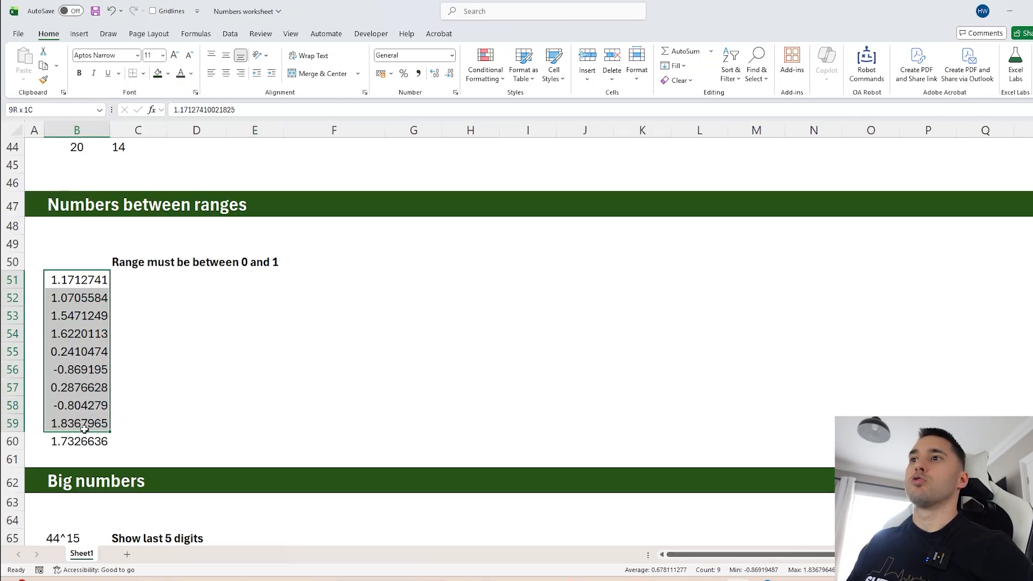
- Enter =MIN(MAX(B51,0),1) in C51 to limit the first number to the 0 to 1 range
{"action": "left_click", "coordinate": [124, 280]}
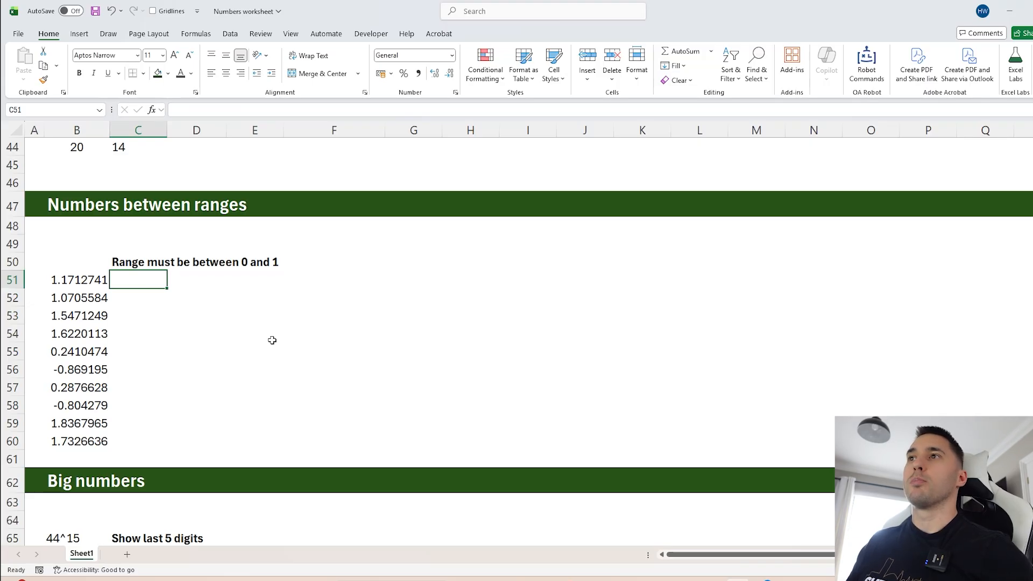
{"action": "type", "text": "=MAX("}
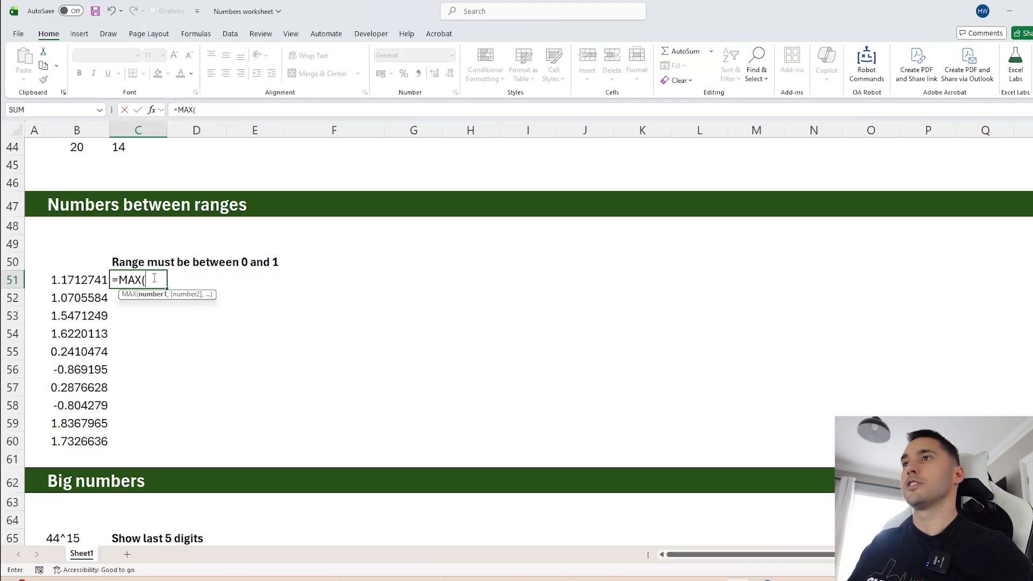
{"action": "left_click", "coordinate": [92, 280]}
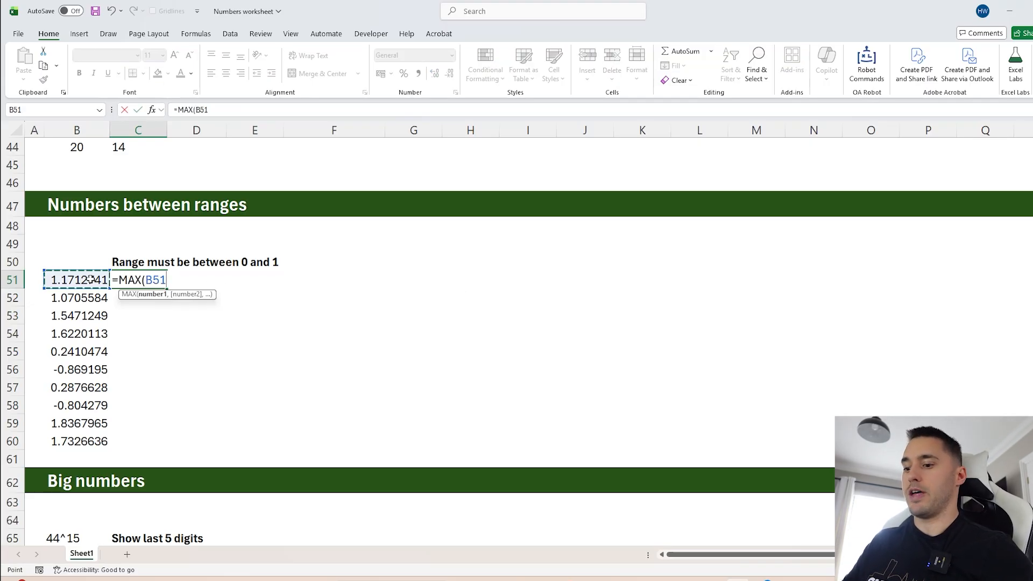
{"action": "type", "text": ",0)"}
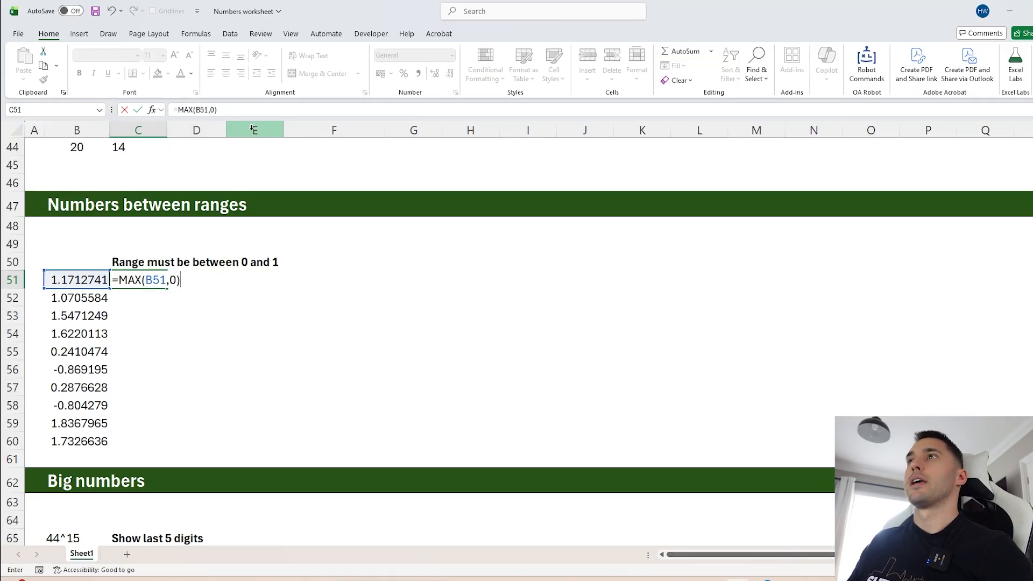
{"action": "left_click", "coordinate": [178, 110]}
{"action": "type", "text": "MIN("}
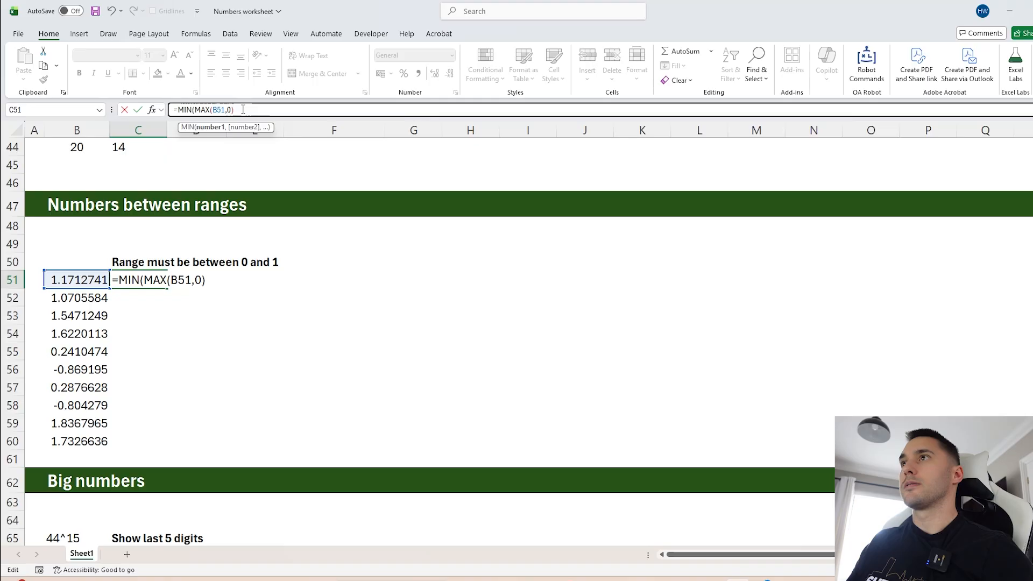
{"action": "type", "text": ",1)"}
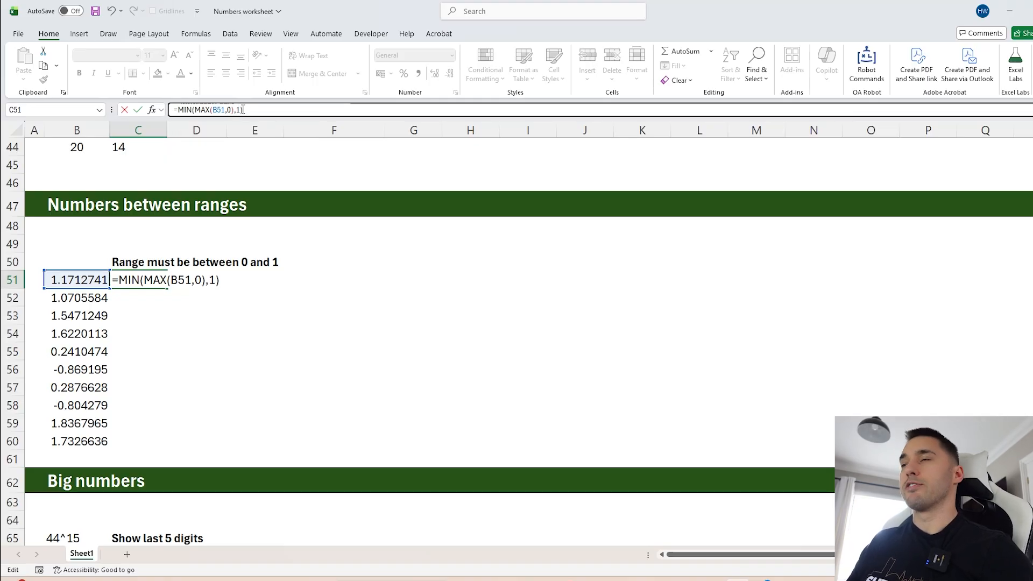
{"action": "key", "text": "Return"}
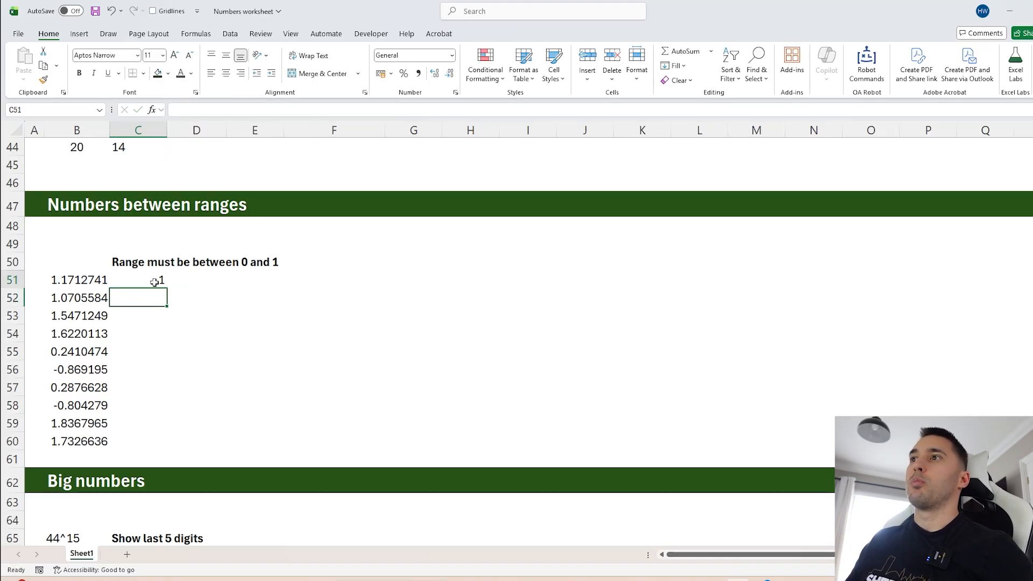
- Fill the MIN/MAX formula from C51 down to C60 and compare the results in rows 55 and 57 with their original numbers
{"action": "left_click", "coordinate": [156, 280]}
{"action": "double_click", "coordinate": [167, 288]}
{"action": "left_click_drag", "start_coordinate": [145, 279], "coordinate": [124, 434]}
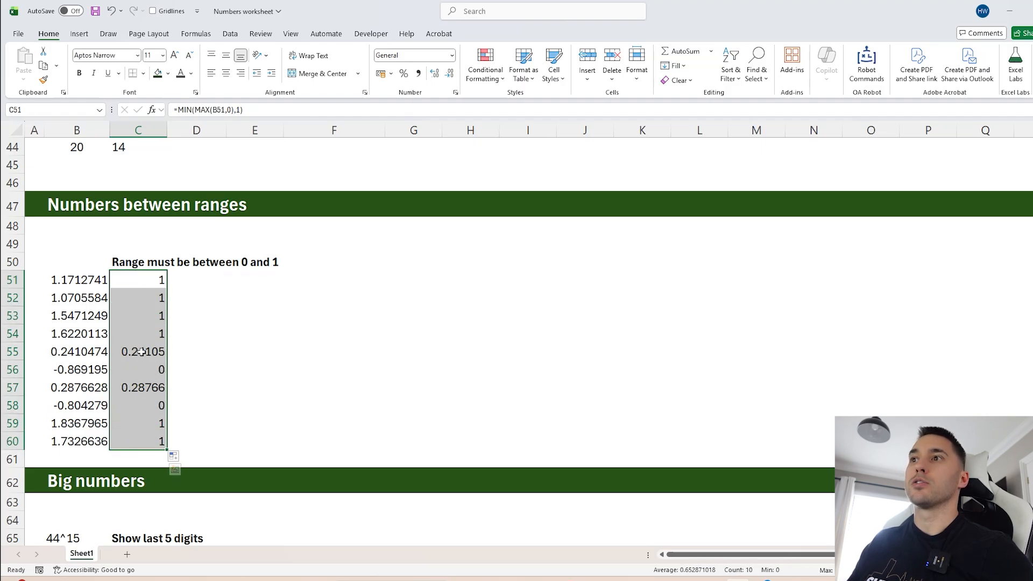
{"action": "left_click_drag", "start_coordinate": [141, 351], "coordinate": [80, 351]}
{"action": "left_click_drag", "start_coordinate": [134, 387], "coordinate": [85, 388], "text": "ctrl"}
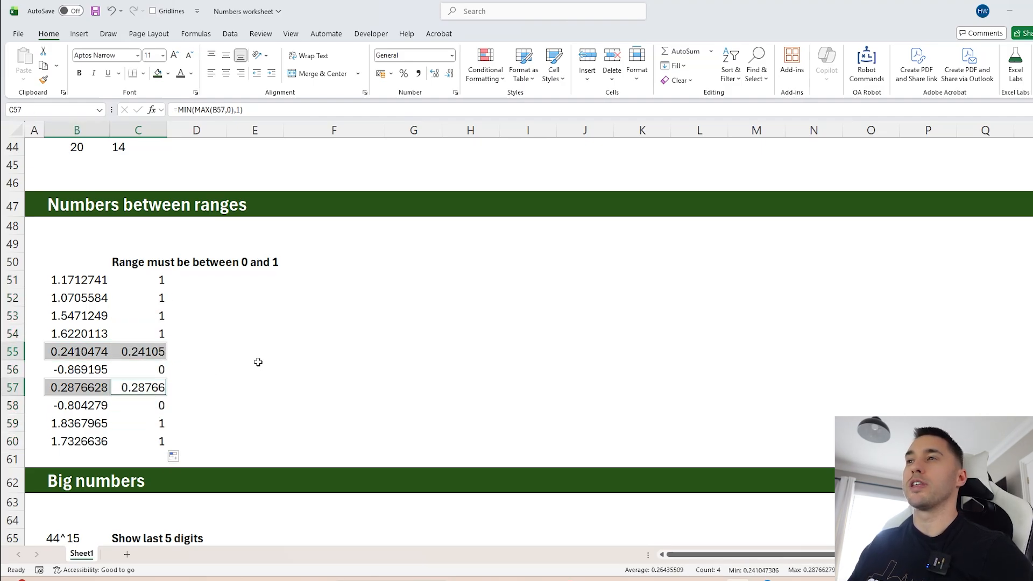
- Set B53 to 0.6 and check the limited values and the MIN/MAX formula in column C
{"action": "left_click", "coordinate": [78, 316]}
{"action": "type", "text": "0.6"}
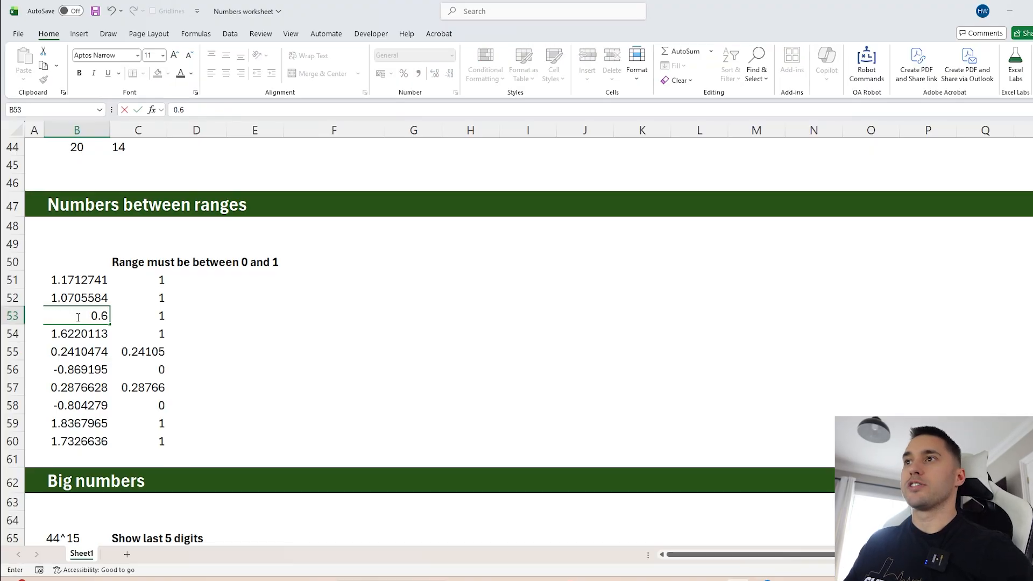
{"action": "key", "text": "Return"}
{"action": "left_click", "coordinate": [139, 317]}
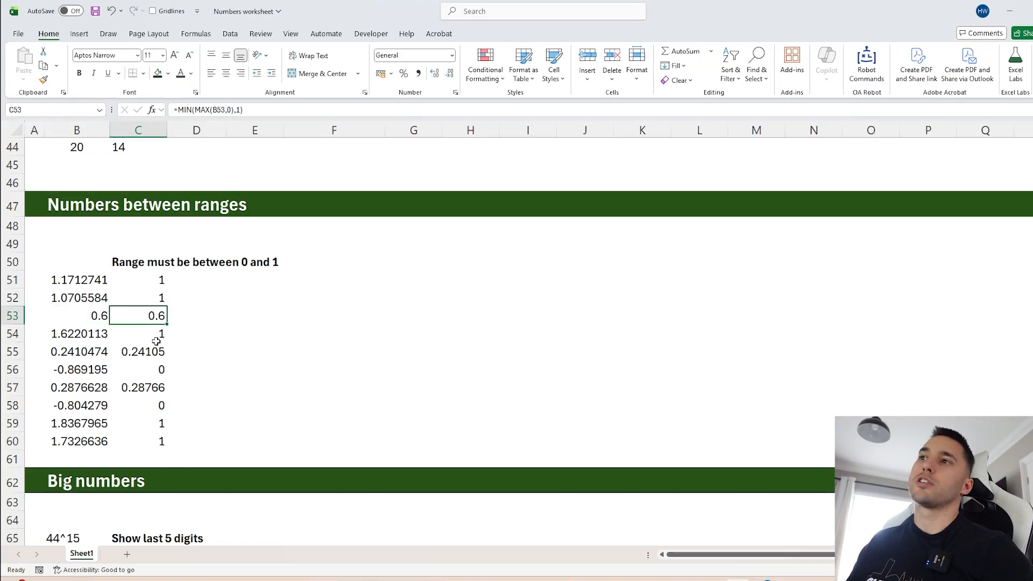
{"action": "left_click_drag", "start_coordinate": [147, 277], "coordinate": [143, 423]}
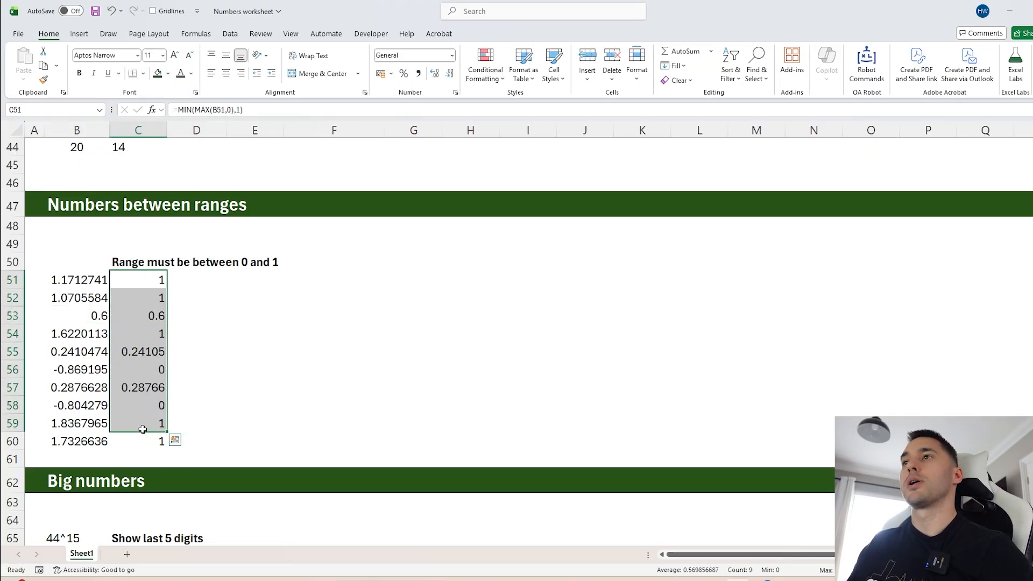
{"action": "left_click", "coordinate": [221, 109]}
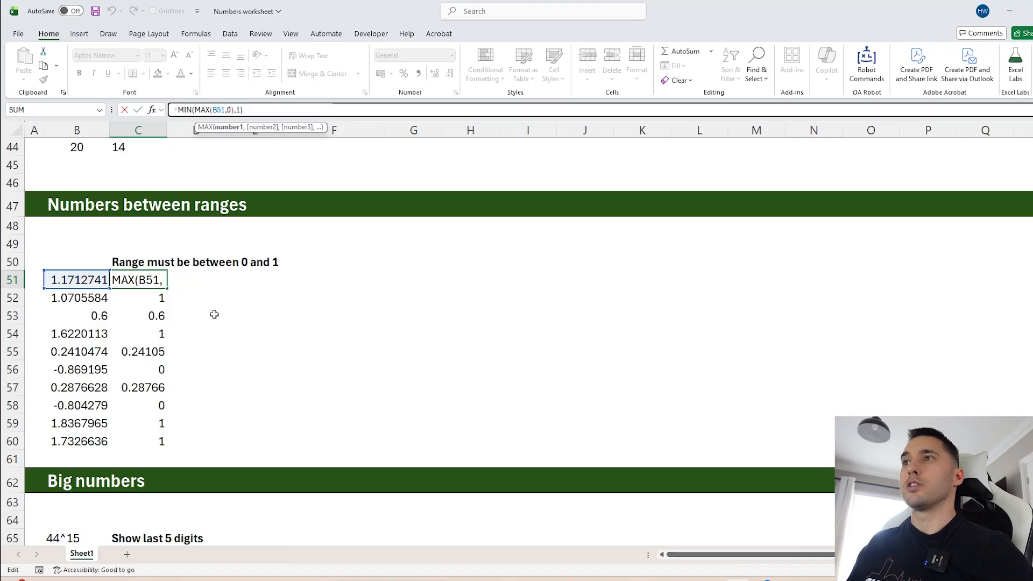
- Enter =MEDIAN(1,0,B51) in D51 and fill it down to D60 as an alternative way to limit the numbers
{"action": "left_click", "coordinate": [219, 280]}
{"action": "type", "text": "=MEDIAN("}
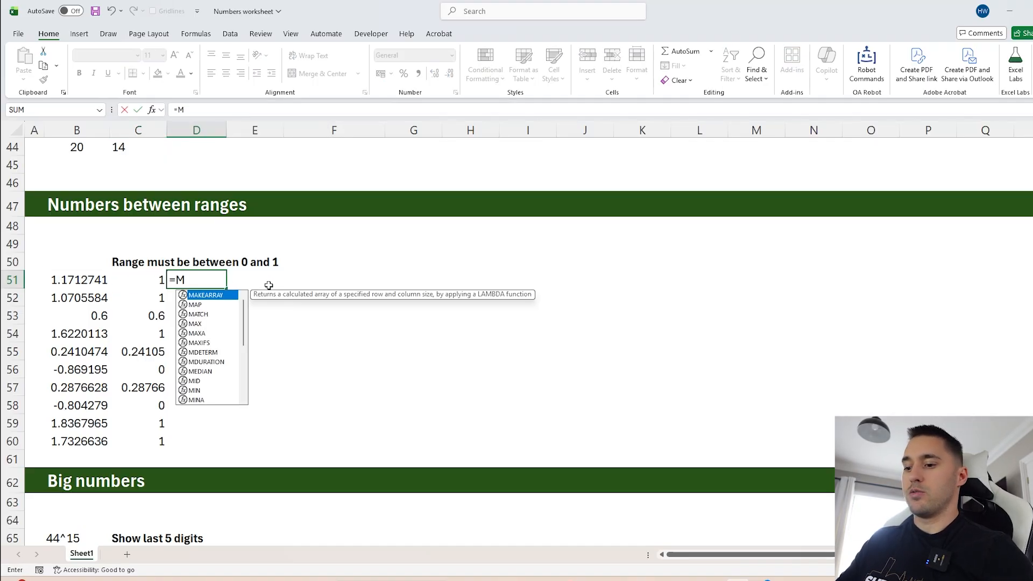
{"action": "type", "text": "1,0,"}
{"action": "left_click", "coordinate": [88, 279]}
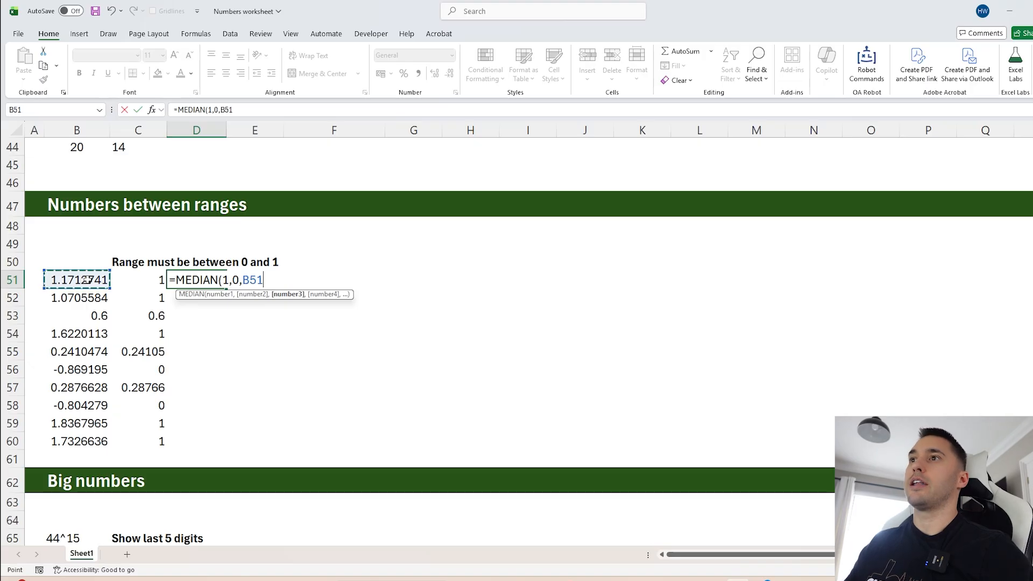
{"action": "key", "text": "Return"}
{"action": "left_click", "coordinate": [210, 280]}
{"action": "double_click", "coordinate": [226, 289]}
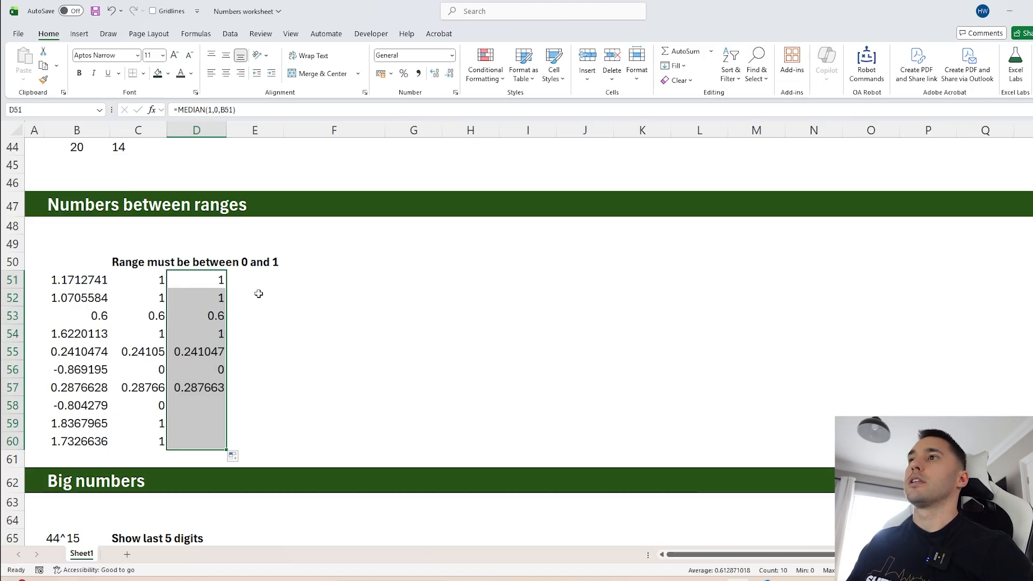
- Examine the three arguments of D51's MEDIAN formula and review the limited values in D51:D60
{"action": "left_click", "coordinate": [205, 279]}
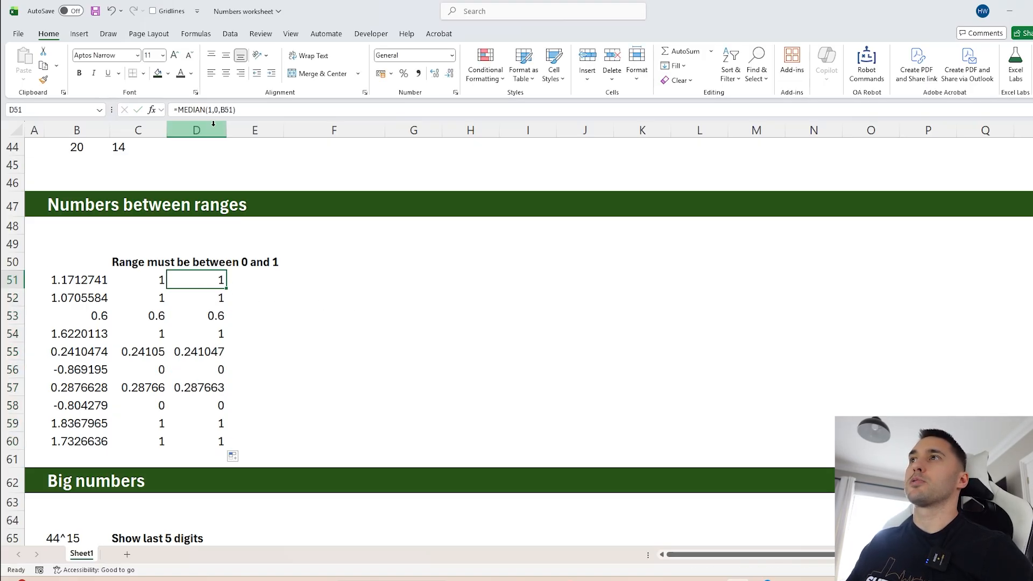
{"action": "left_click", "coordinate": [235, 109]}
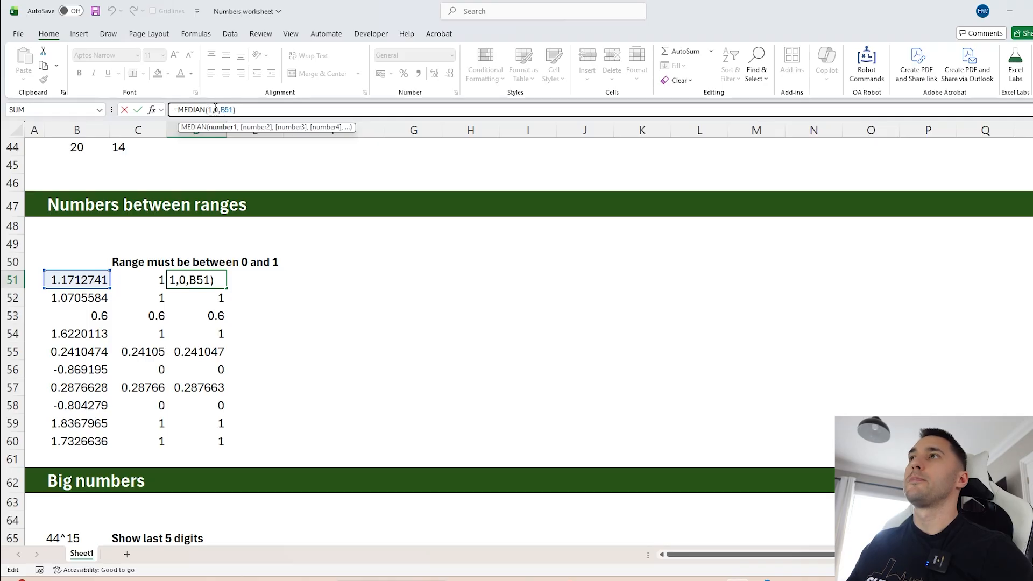
{"action": "left_click", "coordinate": [230, 110]}
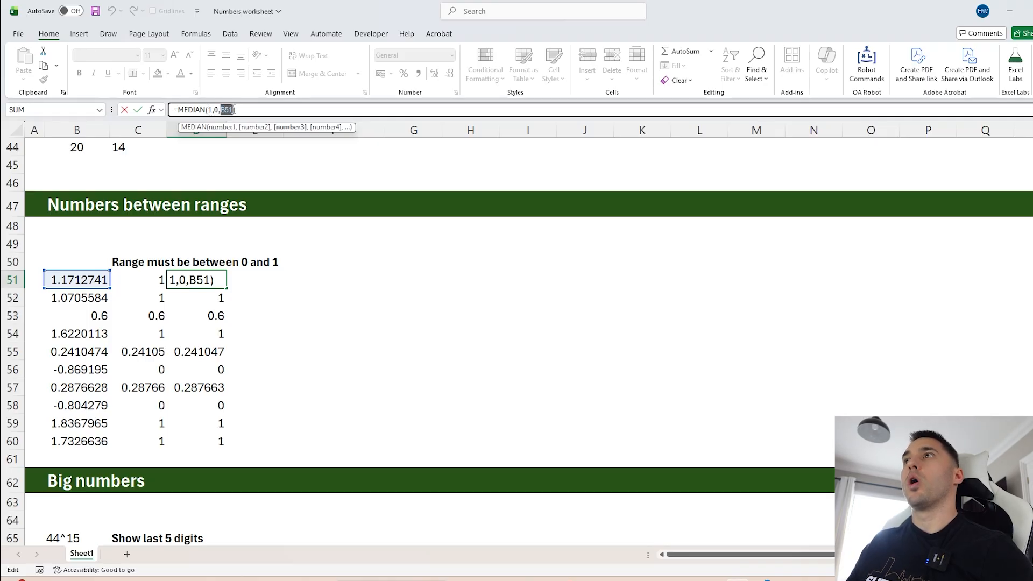
{"action": "left_click_drag", "start_coordinate": [210, 110], "coordinate": [236, 109]}
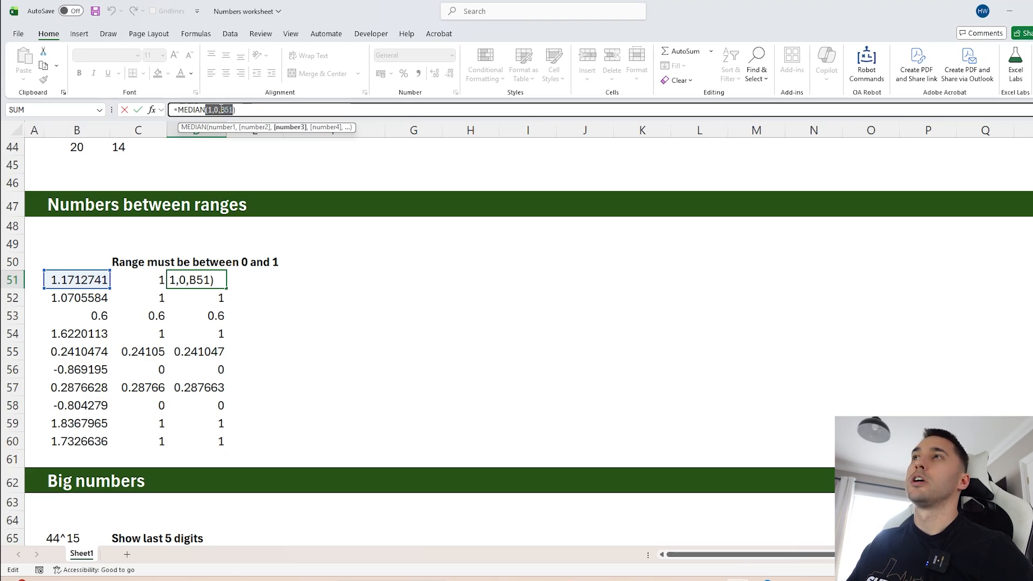
{"action": "left_click", "coordinate": [216, 110]}
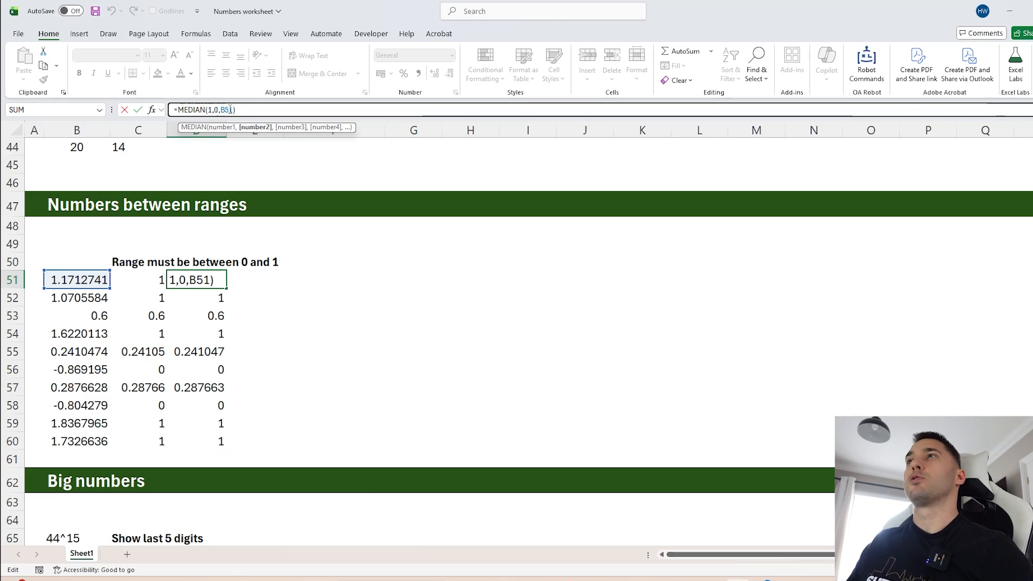
{"action": "left_click", "coordinate": [227, 110]}
{"action": "left_click_drag", "start_coordinate": [220, 110], "coordinate": [235, 109]}
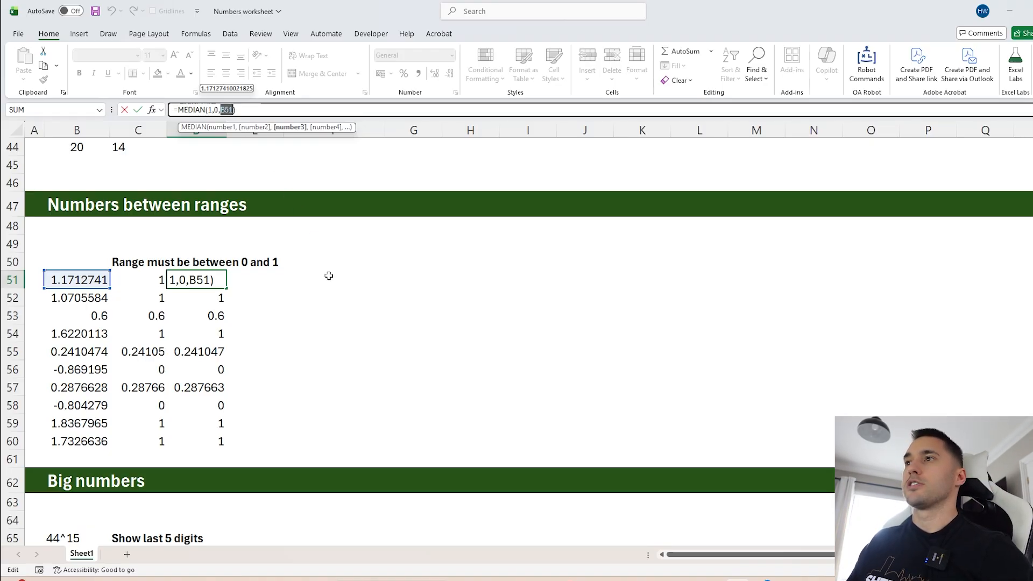
{"action": "key", "text": "Escape"}
{"action": "left_click_drag", "start_coordinate": [216, 279], "coordinate": [211, 441]}
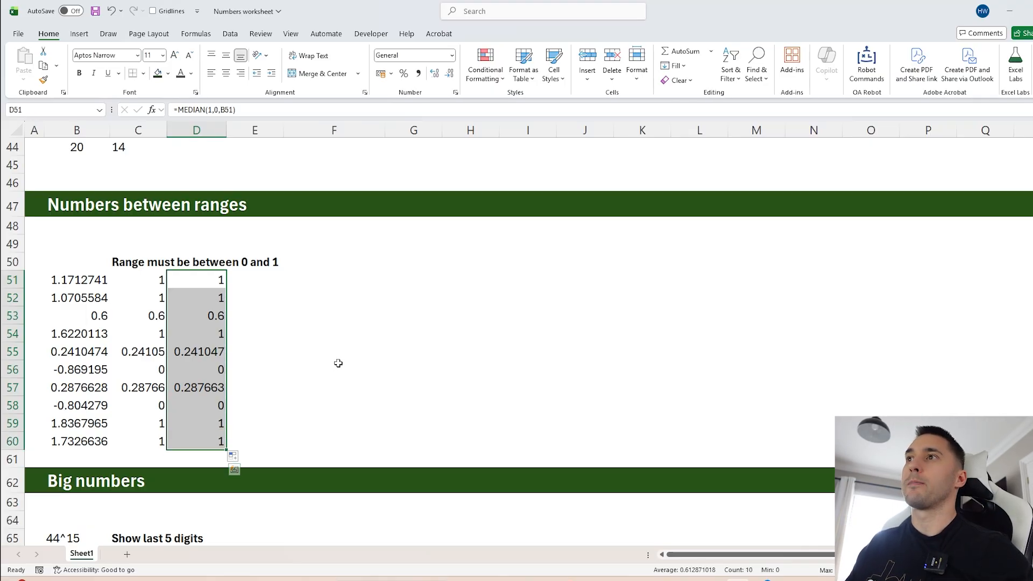
- Go to the Big numbers section and examine the 44^15 task and the multiply-by-44 formulas starting in B67
{"action": "left_click", "coordinate": [367, 345]}
{"action": "scroll", "coordinate": [368, 345], "scroll_direction": "down", "scroll_amount": 2}
{"action": "scroll", "coordinate": [368, 344], "scroll_direction": "down", "scroll_amount": 2}
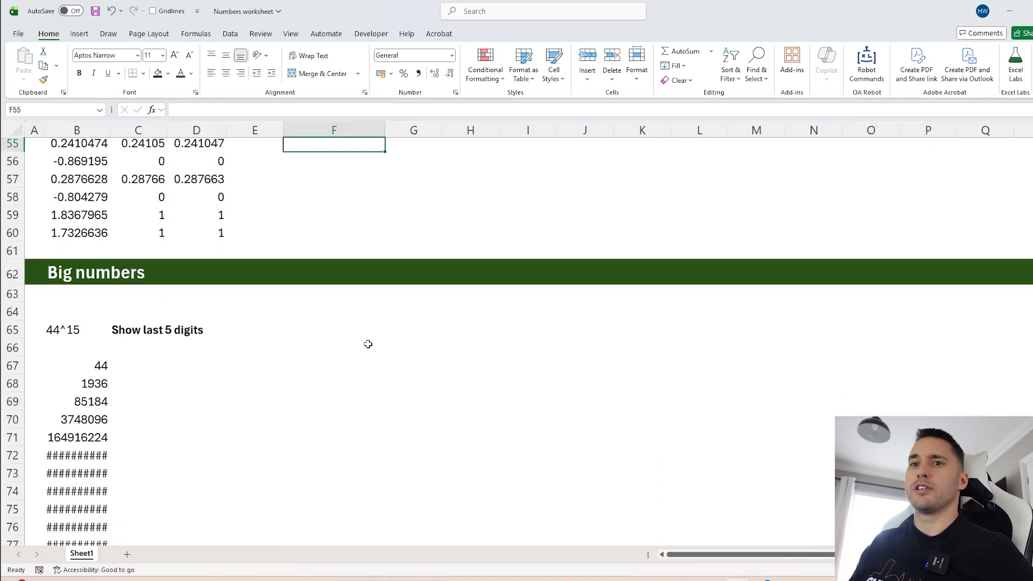
{"action": "scroll", "coordinate": [371, 338], "scroll_direction": "down", "scroll_amount": 2}
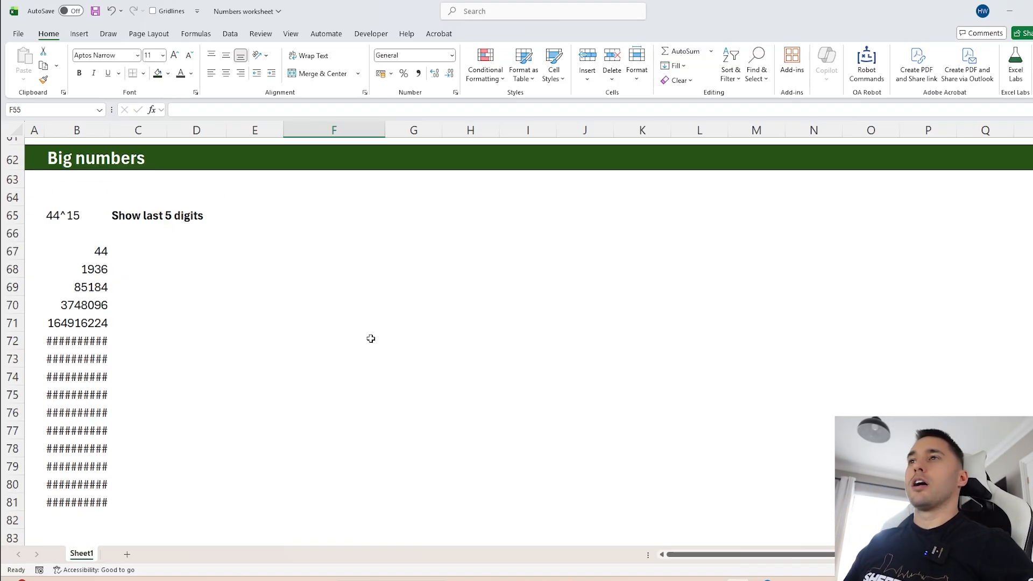
{"action": "left_click", "coordinate": [93, 249]}
{"action": "left_click", "coordinate": [66, 220]}
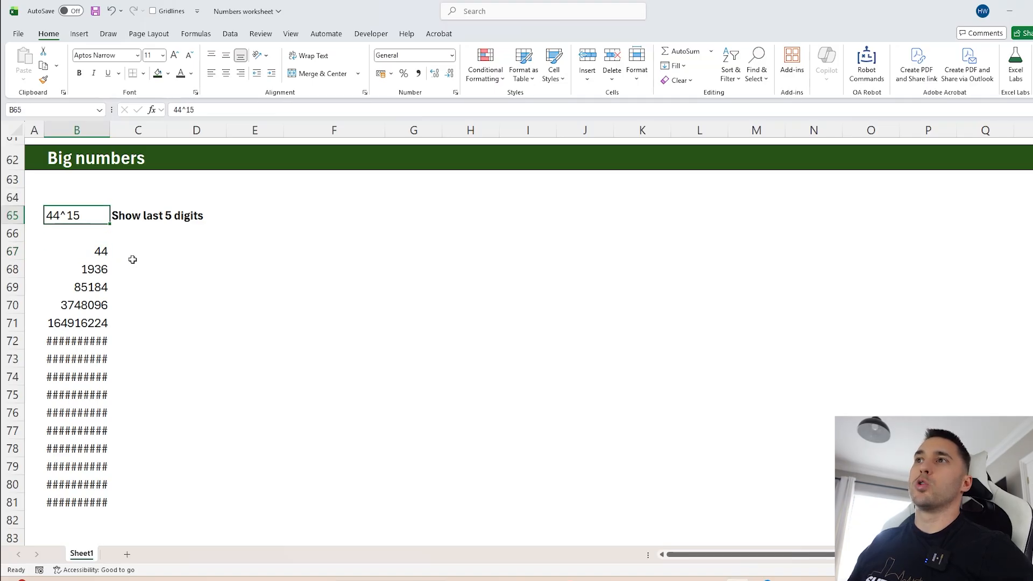
{"action": "mouse_move", "coordinate": [100, 251]}
{"action": "left_mouse_down"}
{"action": "mouse_move", "coordinate": [101, 267]}
{"action": "mouse_move", "coordinate": [98, 252]}
{"action": "left_mouse_up"}
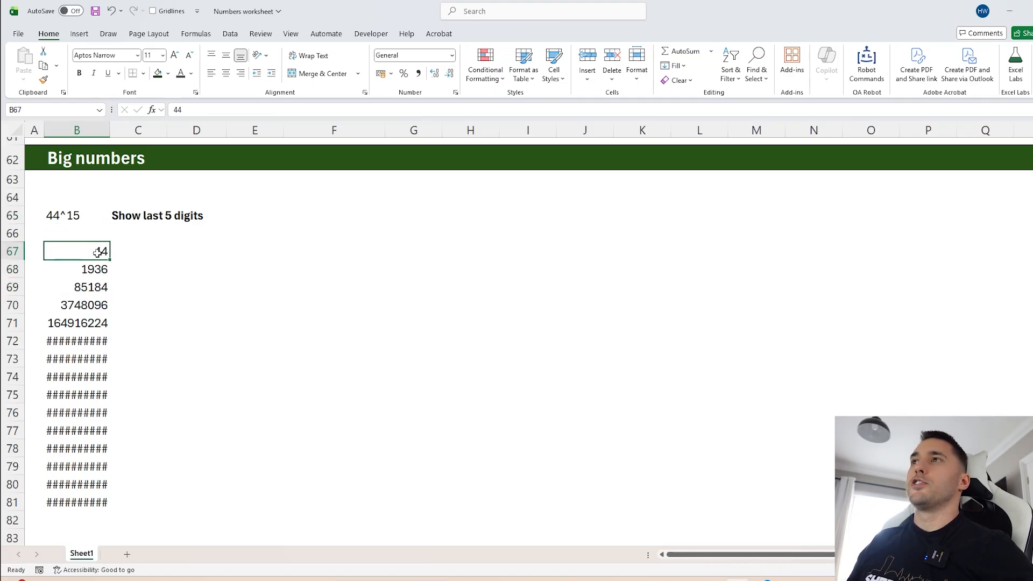
{"action": "key", "text": "Down"}
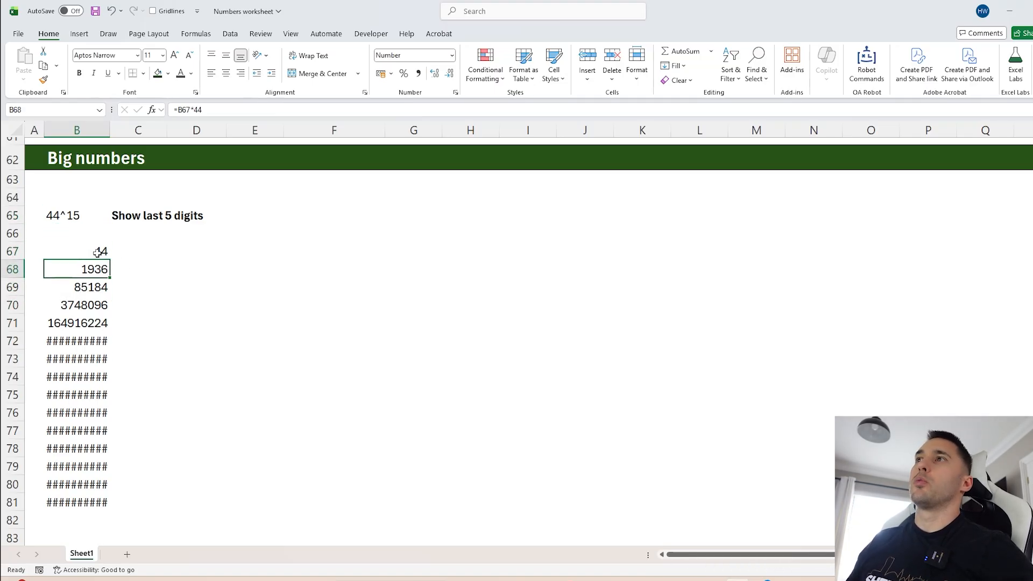
{"action": "left_click", "coordinate": [215, 111]}
{"action": "key", "text": "Return"}
{"action": "key", "text": "Down"}
{"action": "key", "text": "Down"}
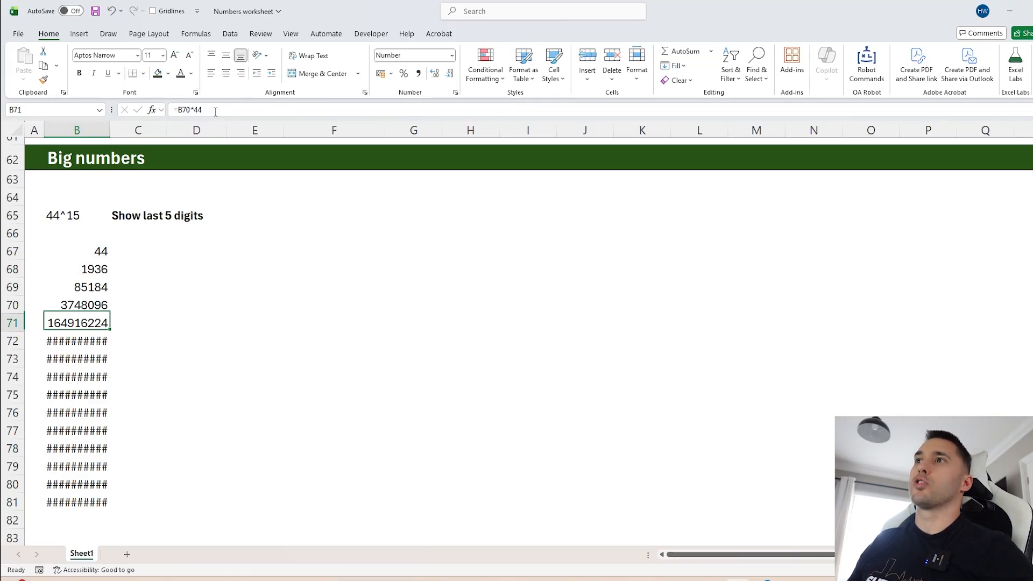
{"action": "key", "text": "Down"}
- Widen column B to fit the full powers of 44 in B67:B81 and check the values in B70 to B74
{"action": "left_click_drag", "start_coordinate": [101, 252], "coordinate": [102, 495]}
{"action": "left_click", "coordinate": [207, 256]}
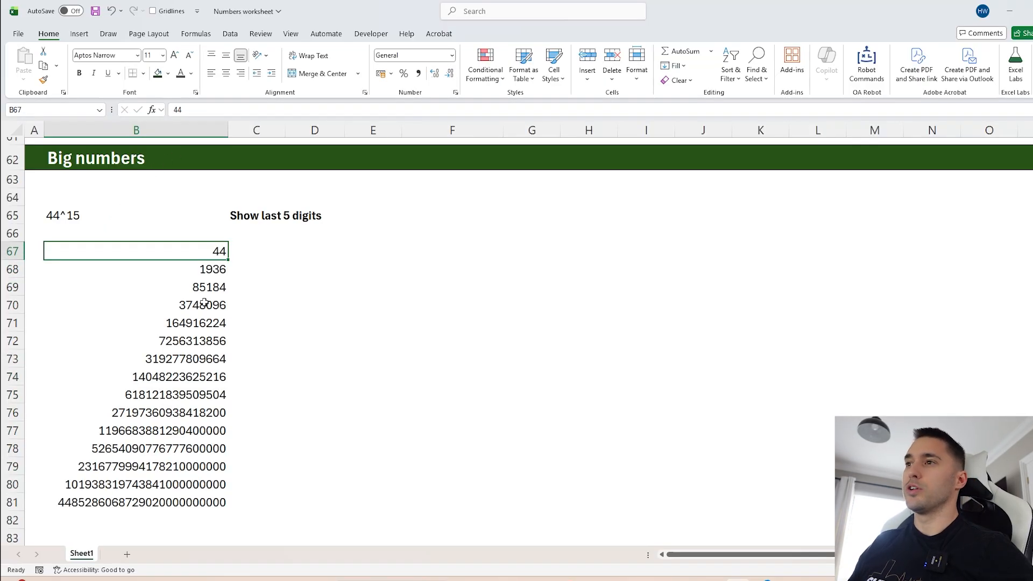
{"action": "left_click", "coordinate": [205, 302]}
{"action": "left_click", "coordinate": [197, 330]}
{"action": "left_click", "coordinate": [194, 377]}
- Compare the trailing digits of the largest powers of 44 in B79:B81 with the smaller values above them
{"action": "scroll", "coordinate": [194, 377], "scroll_direction": "down", "scroll_amount": 1}
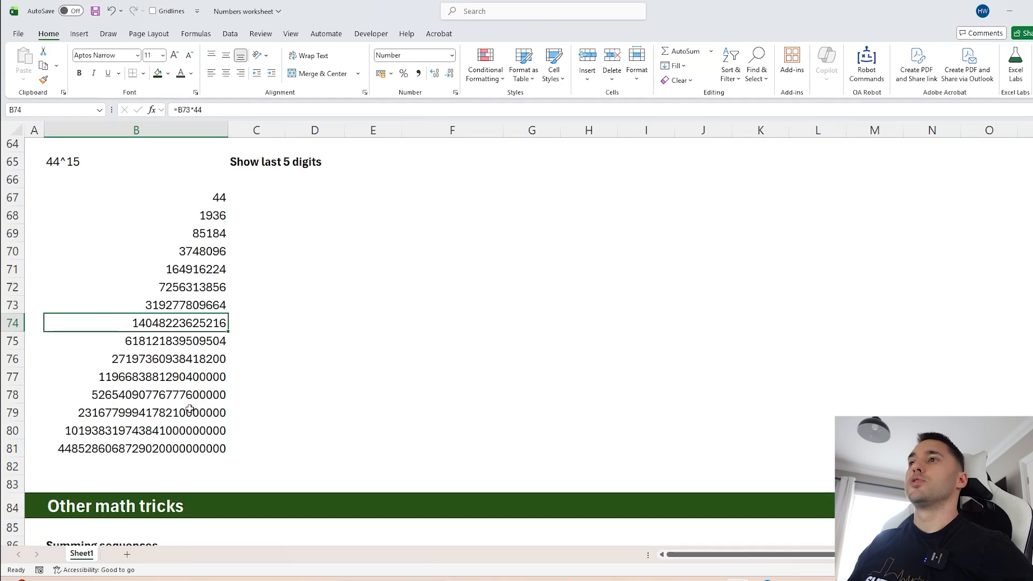
{"action": "left_click", "coordinate": [208, 413]}
{"action": "left_click", "coordinate": [187, 429]}
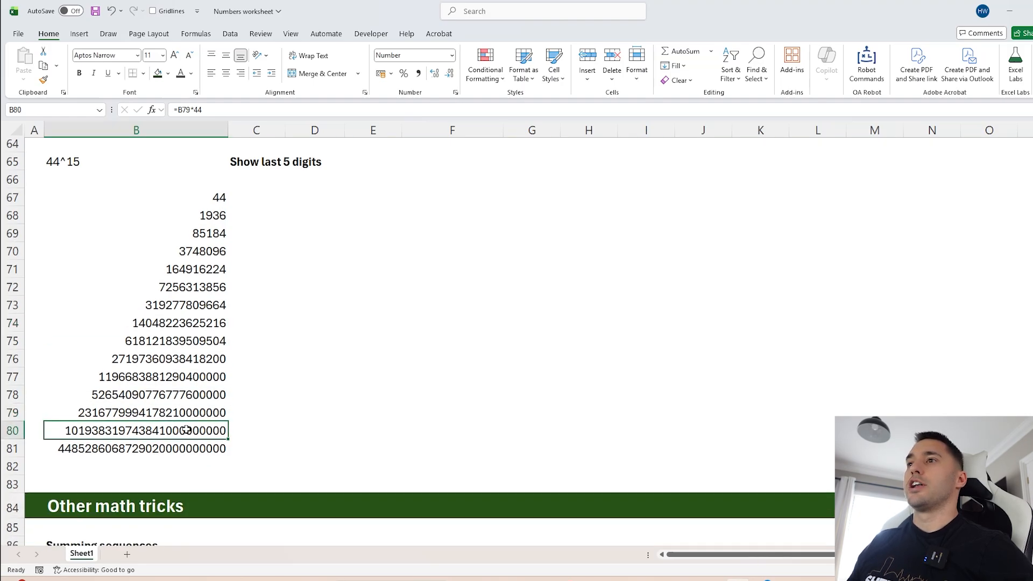
{"action": "scroll", "coordinate": [186, 429], "scroll_direction": "up", "scroll_amount": 1}
{"action": "key", "text": "Down"}
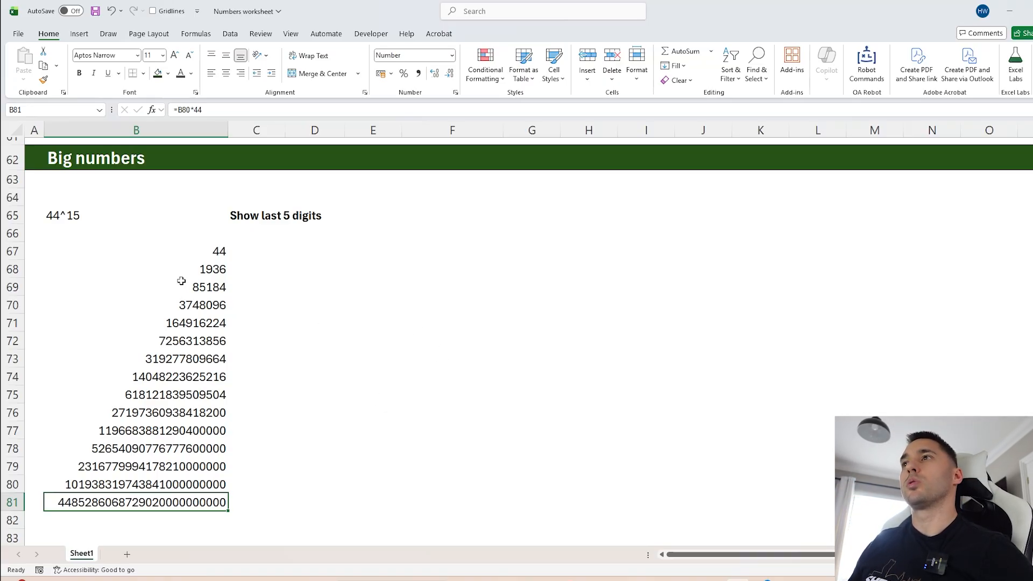
{"action": "left_click_drag", "start_coordinate": [200, 253], "coordinate": [190, 503]}
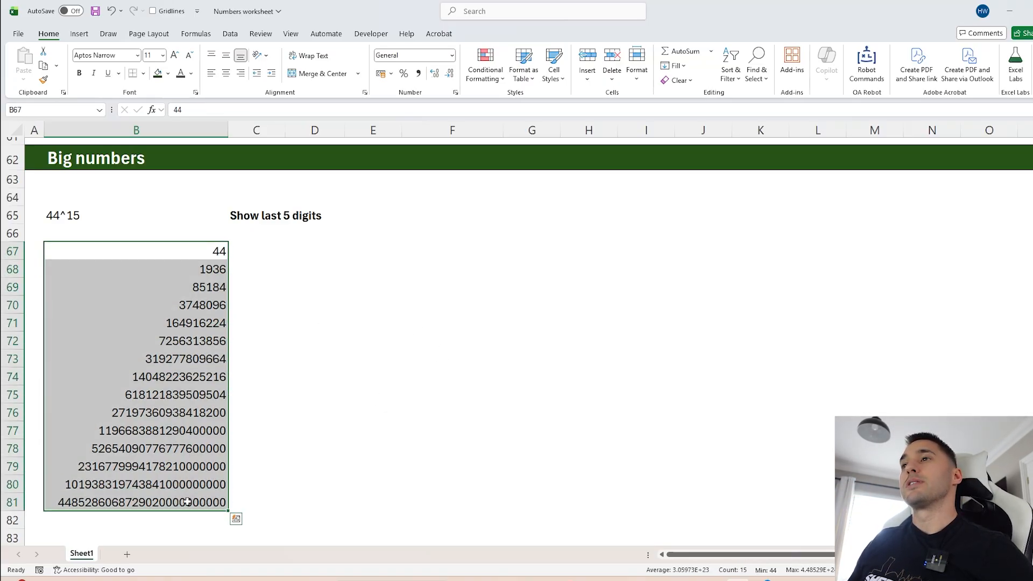
{"action": "left_click", "coordinate": [192, 369]}
{"action": "left_click", "coordinate": [192, 499]}
{"action": "left_click", "coordinate": [217, 308]}
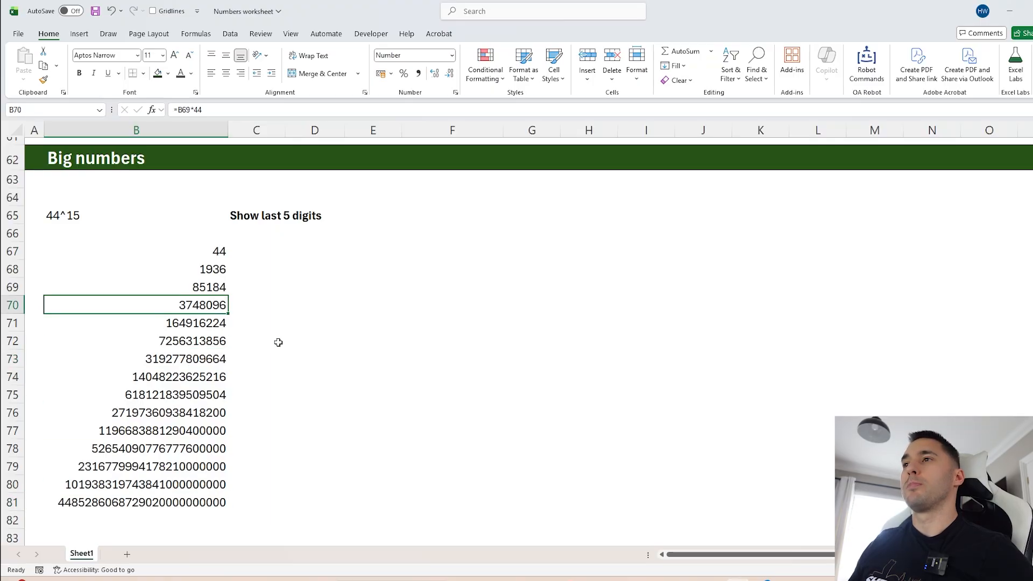
- Review the full list of powers of 44 in B67:B81, including the largest value and the one in B77
{"action": "left_click", "coordinate": [200, 501]}
{"action": "left_click_drag", "start_coordinate": [169, 249], "coordinate": [162, 503]}
{"action": "left_click", "coordinate": [161, 434]}
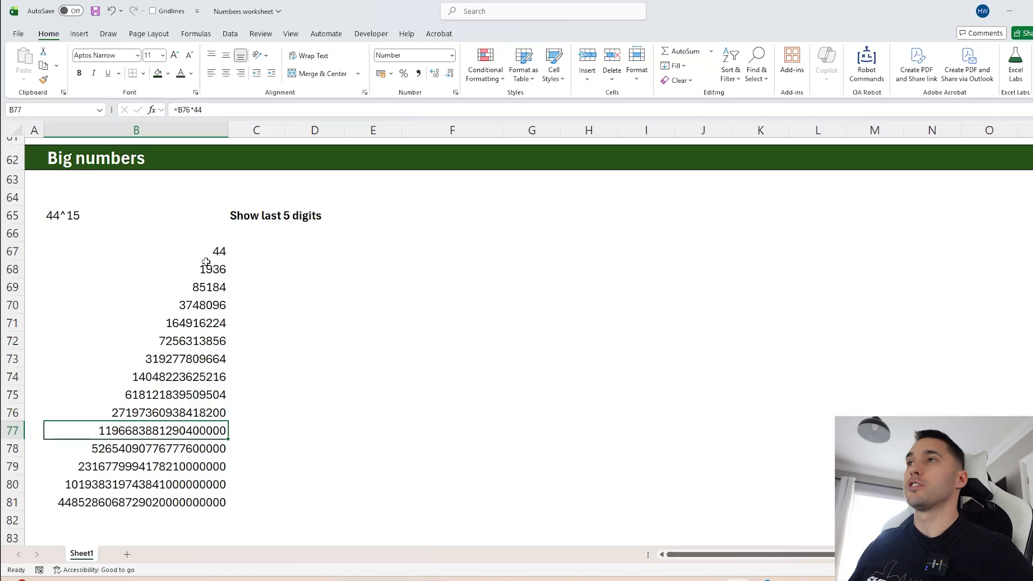
- Examine the "Show last 5 digits" task in C65 against the final power in B81 and the five-digit value in B69
{"action": "left_click", "coordinate": [251, 218]}
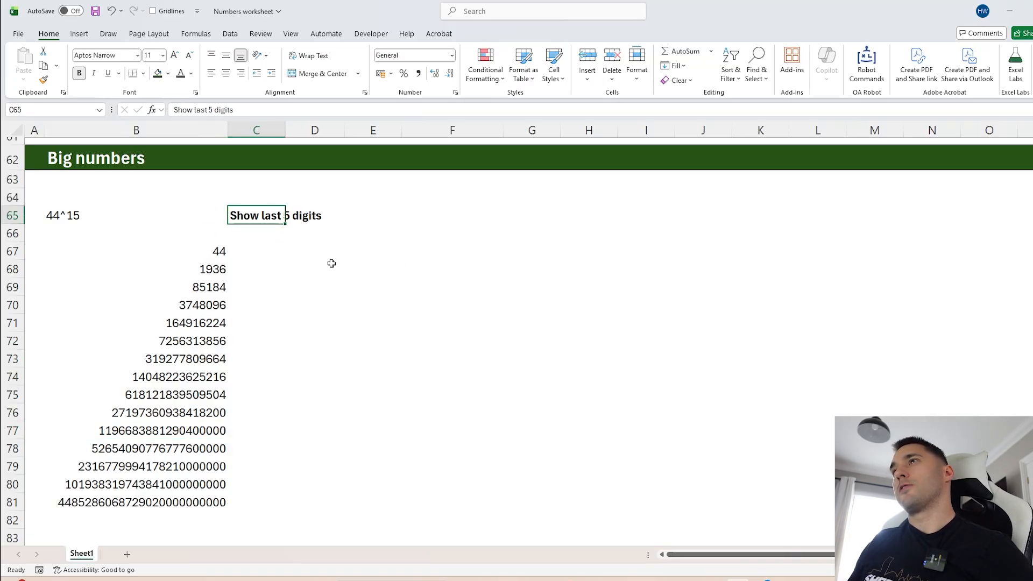
{"action": "left_click", "coordinate": [249, 252]}
{"action": "left_click", "coordinate": [183, 502]}
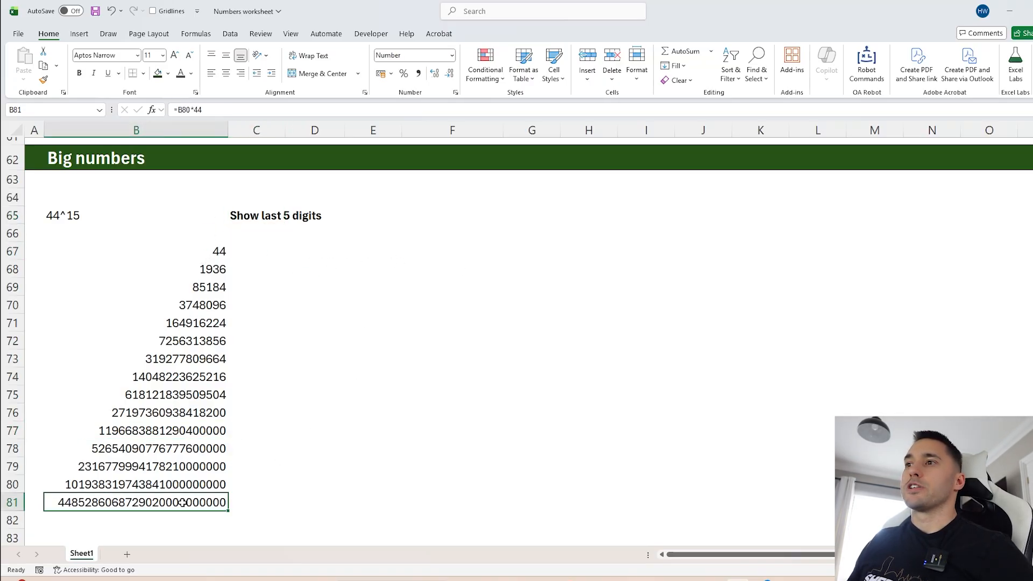
{"action": "left_click", "coordinate": [245, 251]}
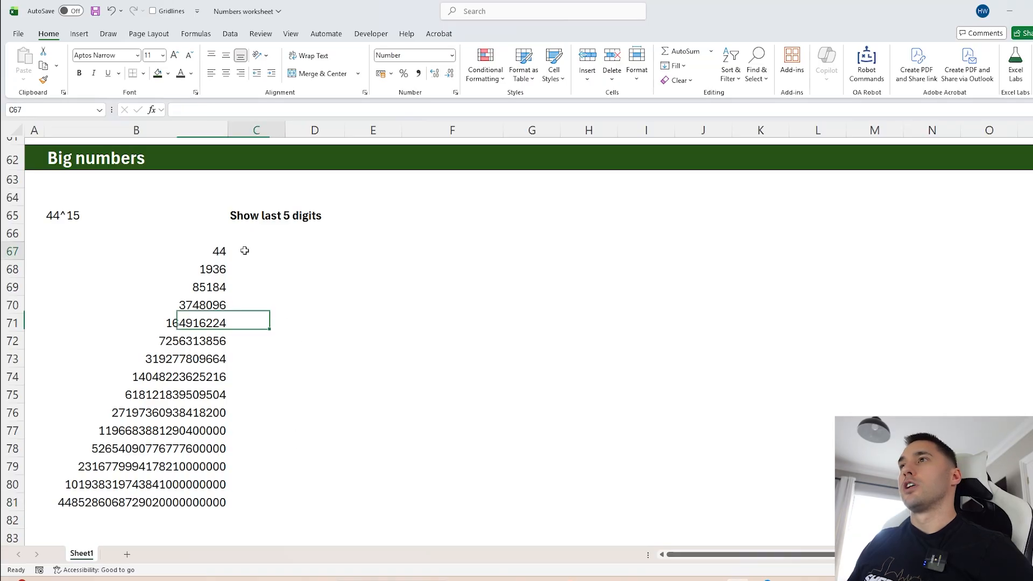
{"action": "left_click", "coordinate": [215, 289]}
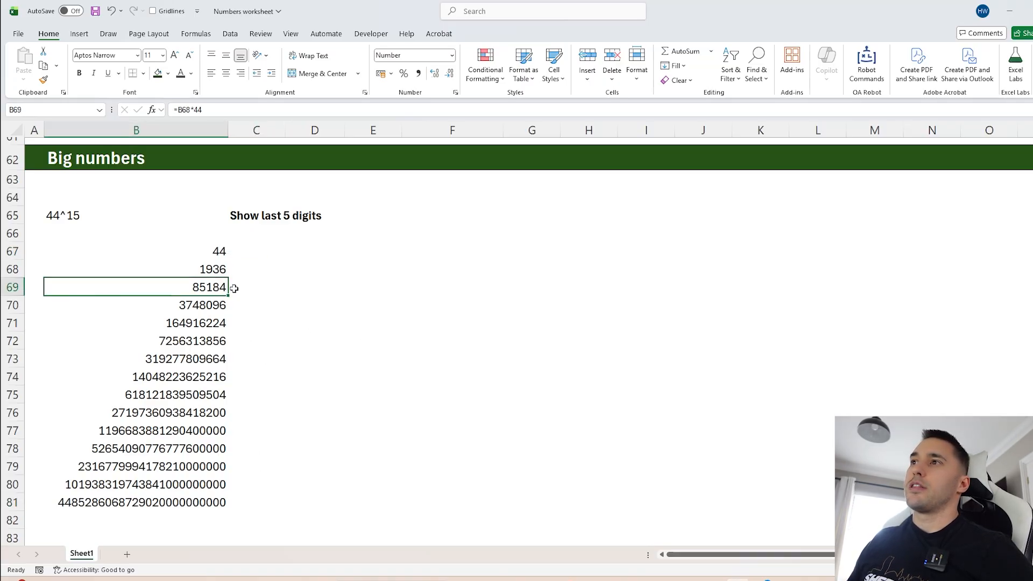
{"action": "left_click_drag", "start_coordinate": [265, 289], "coordinate": [35, 288]}
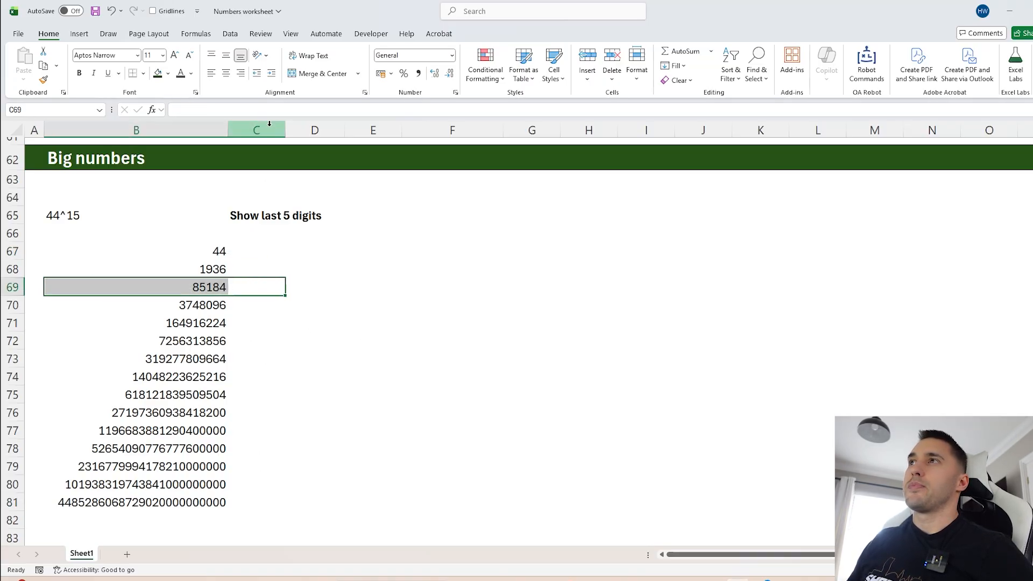
- Shade cells B69:C69 with a light orange fill
{"action": "left_click", "coordinate": [168, 74]}
{"action": "left_click", "coordinate": [239, 126]}
{"action": "left_click", "coordinate": [218, 289]}
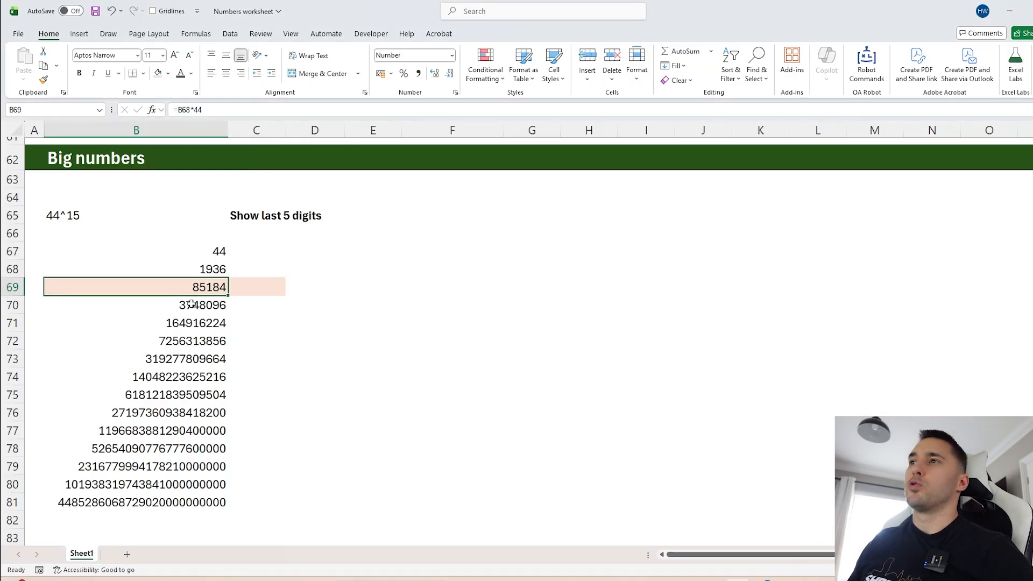
{"action": "left_click_drag", "start_coordinate": [144, 303], "coordinate": [263, 302]}
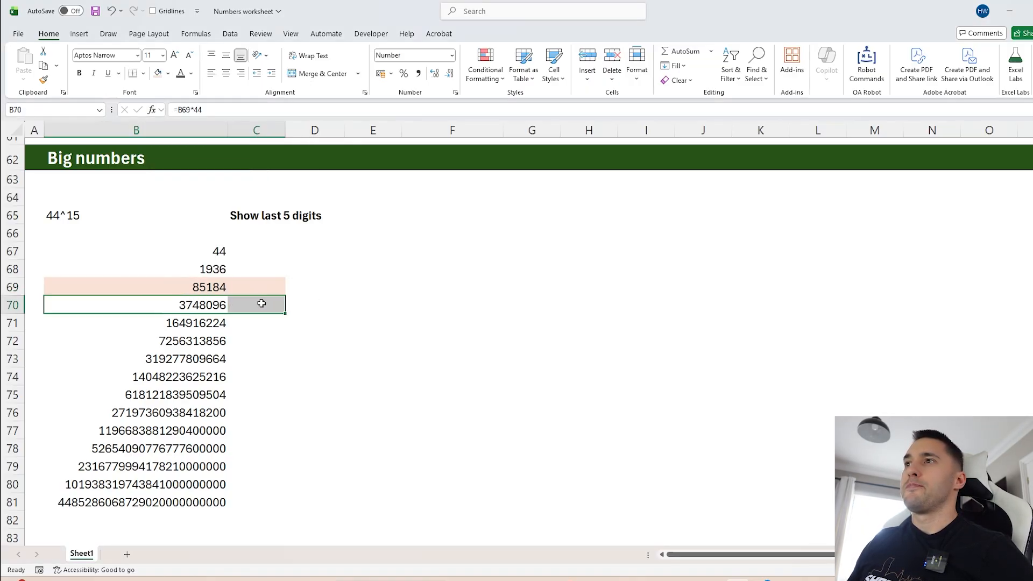
{"action": "left_click", "coordinate": [212, 302]}
{"action": "double_click", "coordinate": [199, 306]}
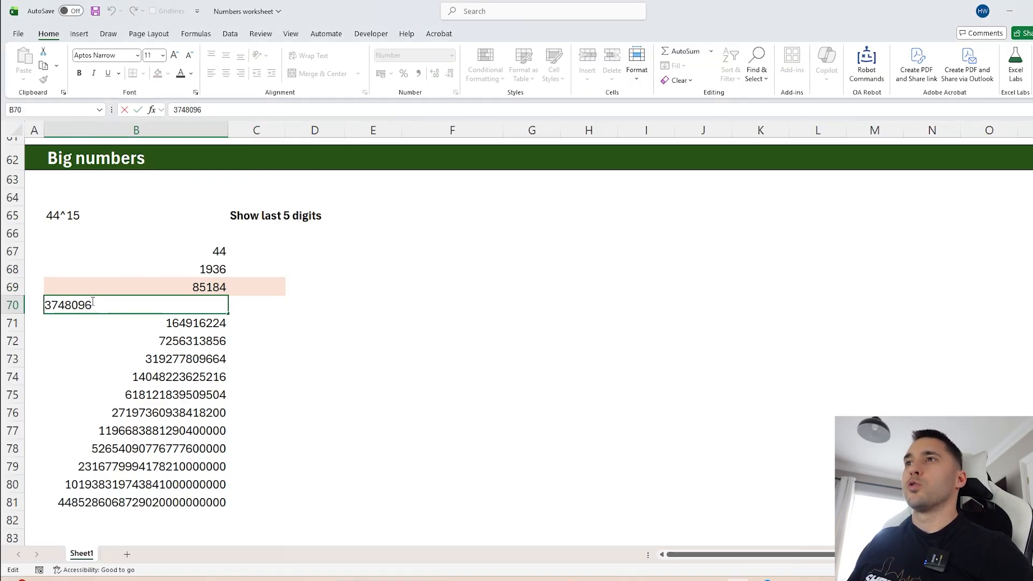
{"action": "left_click_drag", "start_coordinate": [58, 306], "coordinate": [44, 306]}
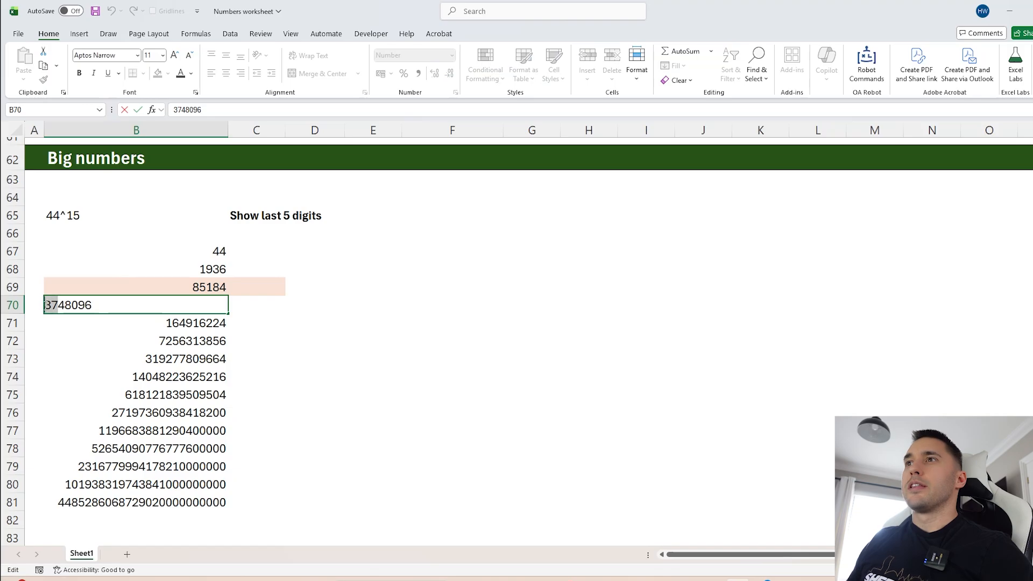
{"action": "left_click", "coordinate": [79, 73]}
{"action": "left_click", "coordinate": [63, 304]}
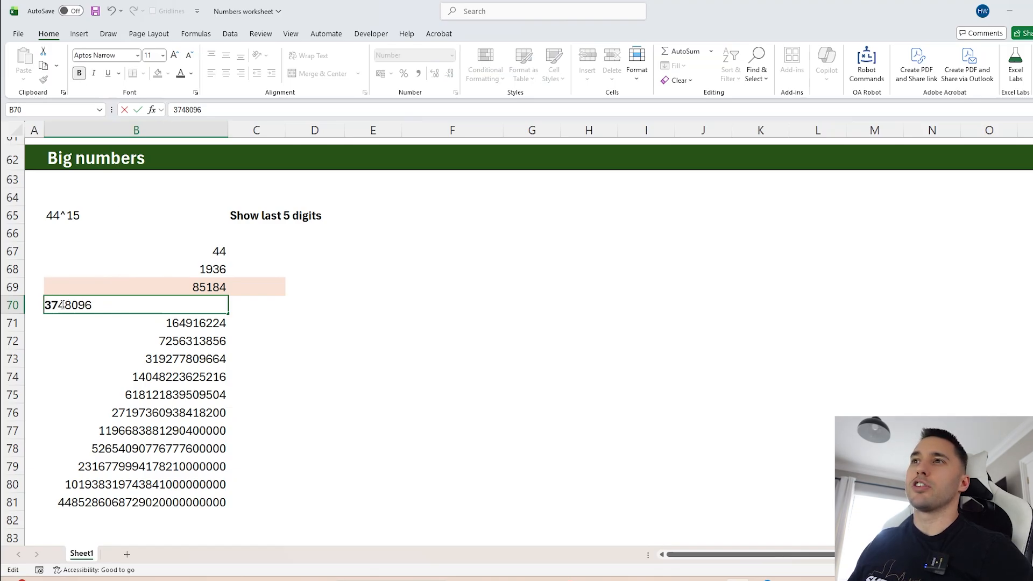
{"action": "left_click_drag", "start_coordinate": [59, 305], "coordinate": [44, 305]}
{"action": "left_click", "coordinate": [56, 306]}
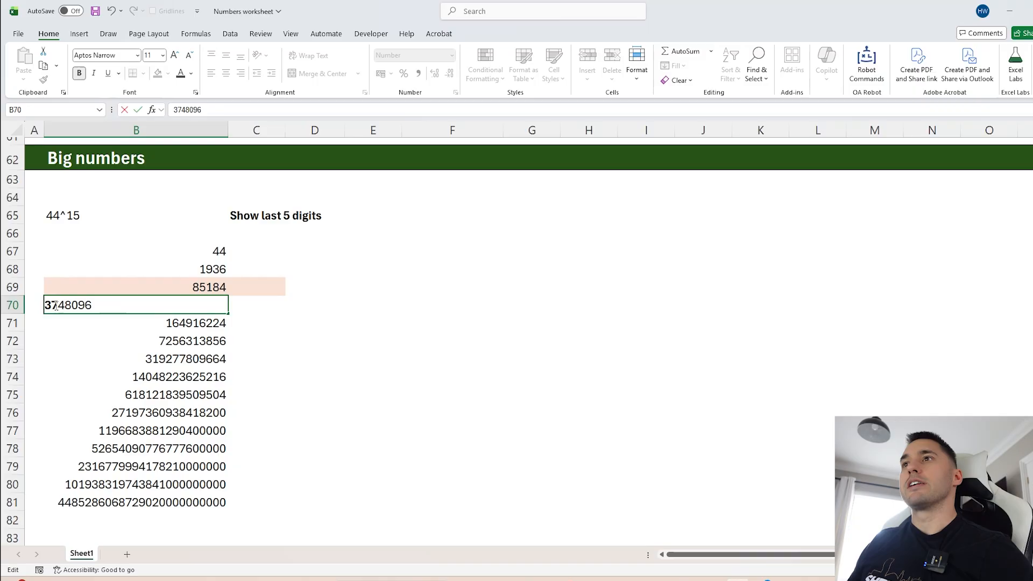
{"action": "left_click_drag", "start_coordinate": [73, 306], "coordinate": [45, 305]}
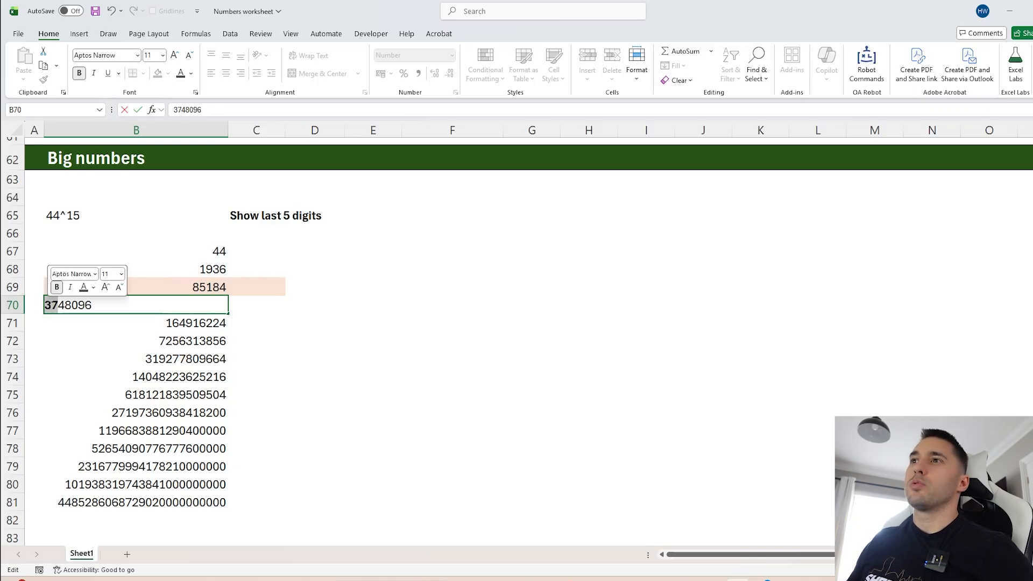
{"action": "left_click", "coordinate": [60, 306]}
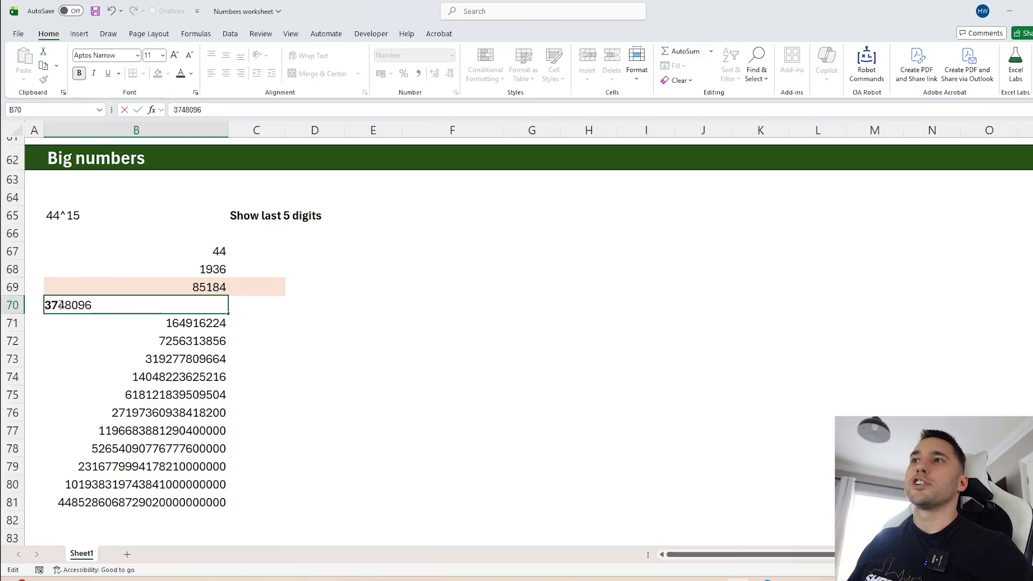
{"action": "left_click_drag", "start_coordinate": [61, 305], "coordinate": [99, 303]}
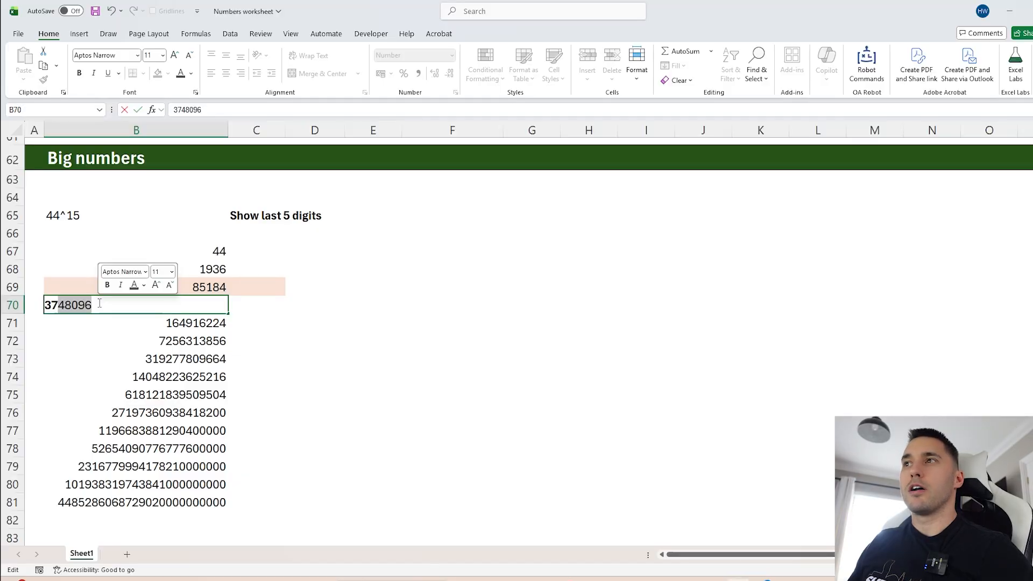
{"action": "key", "text": "Escape"}
- Enter the formula =RIGHT(B67,5)*1 in C67 to extract the last five digits as a number
{"action": "left_click", "coordinate": [256, 251]}
{"action": "type", "text": "=RIGHT("}
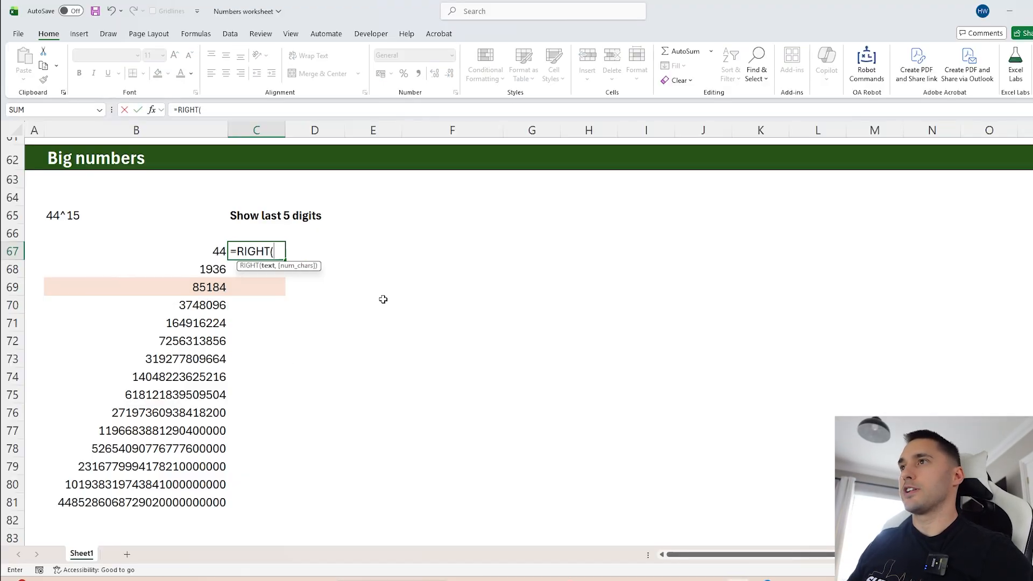
{"action": "key", "text": "Left"}
{"action": "type", "text": ",5"}
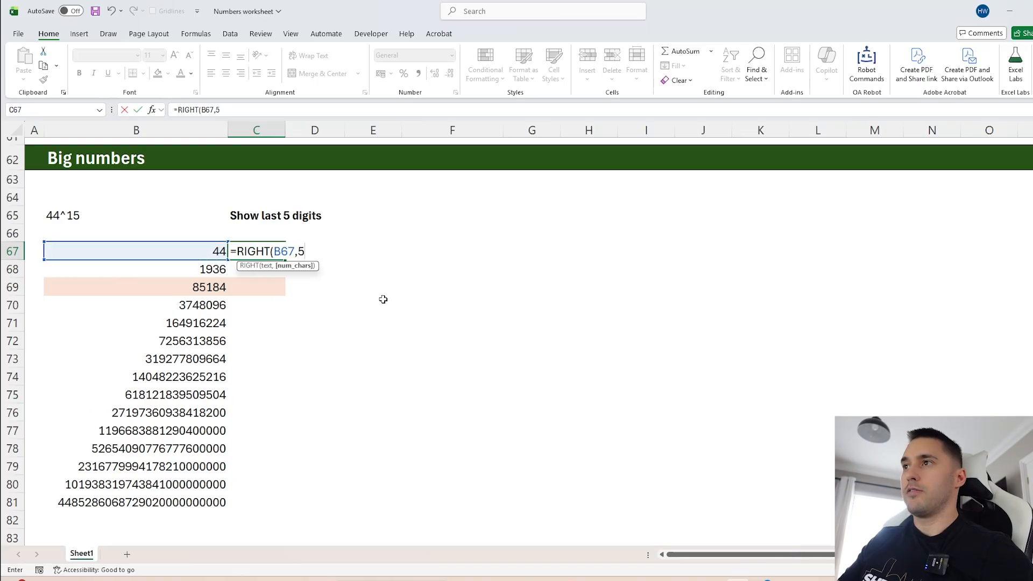
{"action": "type", "text": ")*1"}
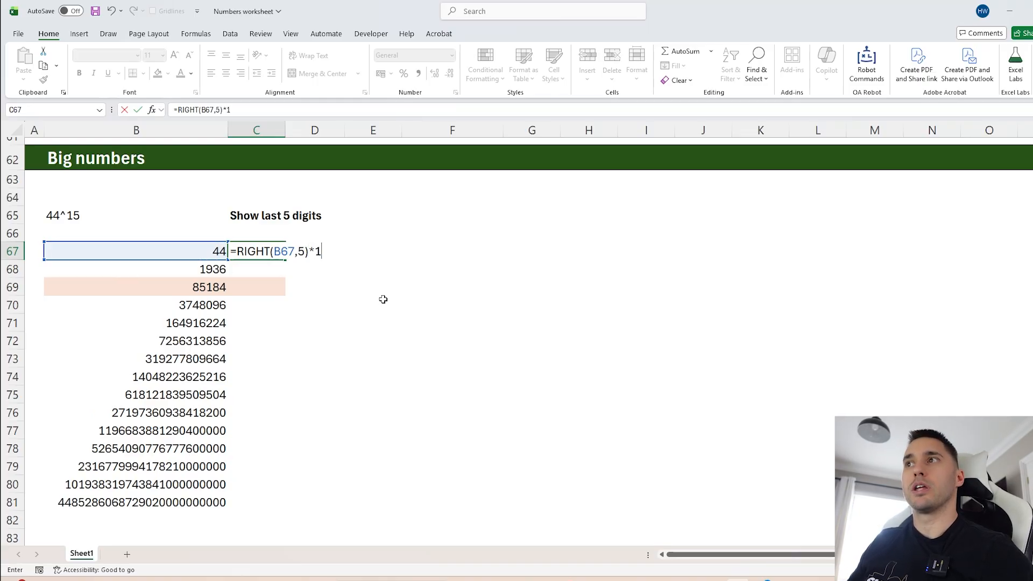
{"action": "key", "text": "Return"}
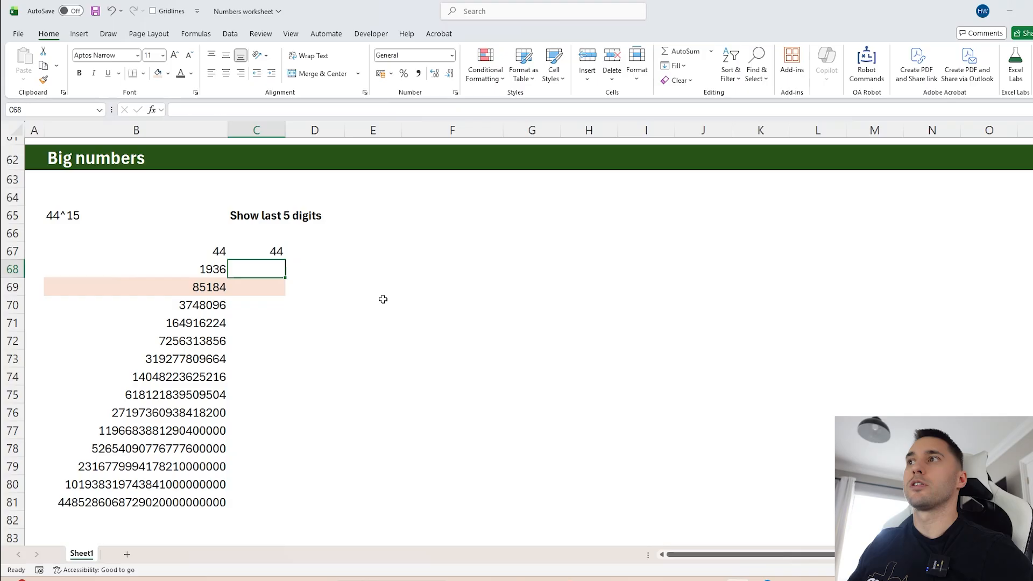
- Enter =RIGHT(C67*44,5)*1 in C68 and fill the formula down to C81
{"action": "type", "text": "="}
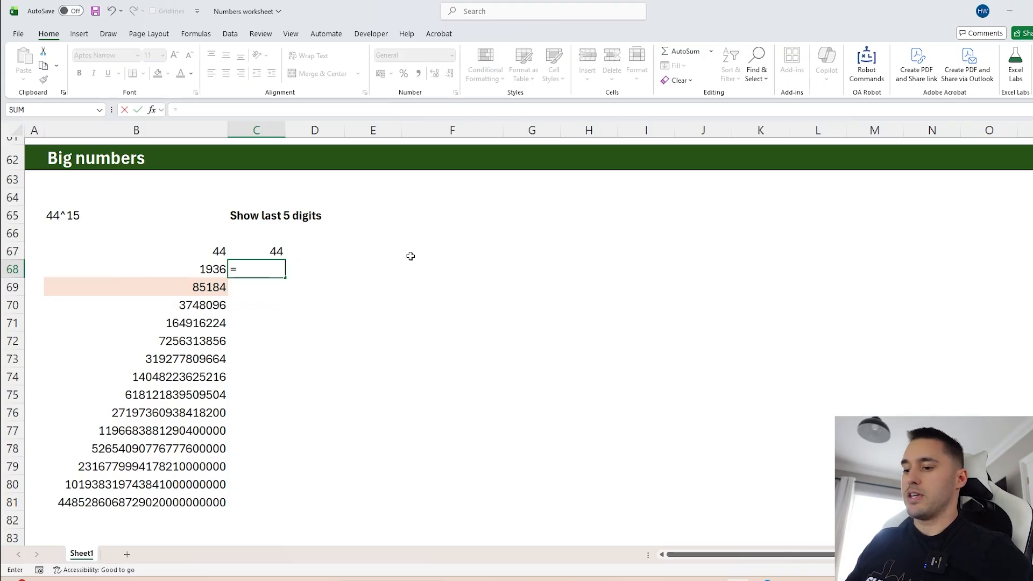
{"action": "key", "text": "Up"}
{"action": "type", "text": "*"}
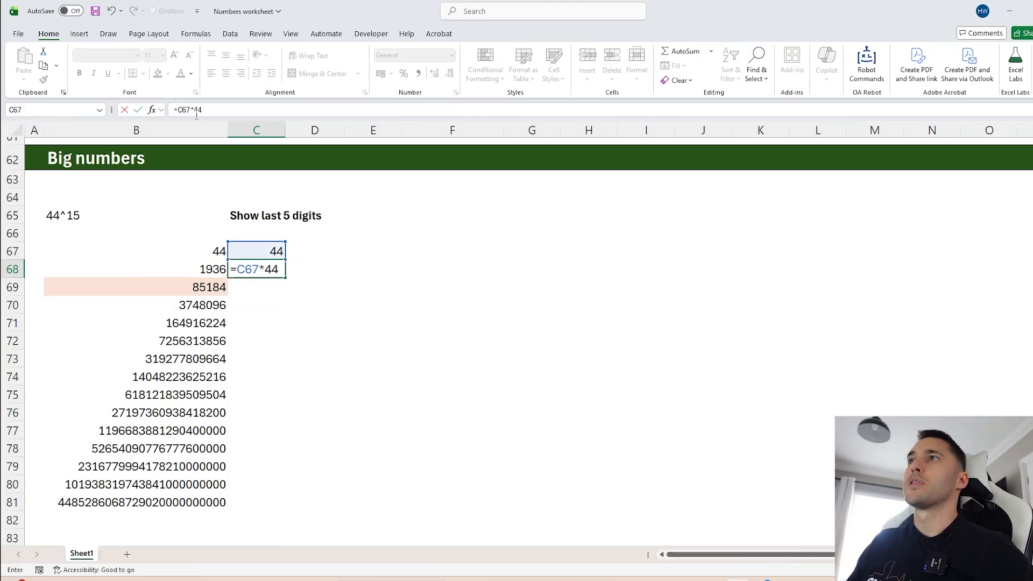
{"action": "type", "text": "44"}
{"action": "left_click", "coordinate": [180, 110]}
{"action": "type", "text": "RIGHT("}
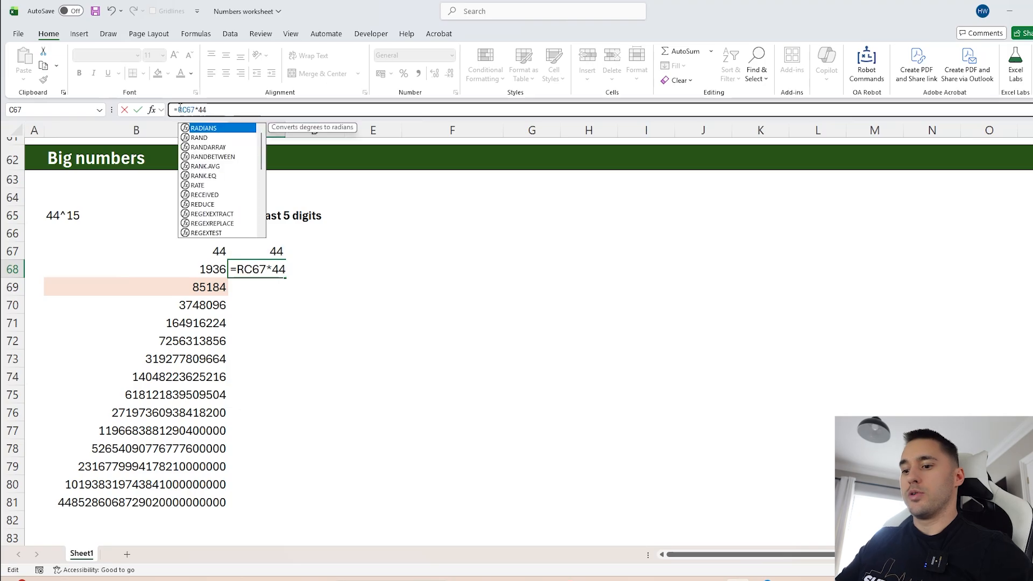
{"action": "left_click", "coordinate": [235, 109]}
{"action": "type", "text": ",5)"}
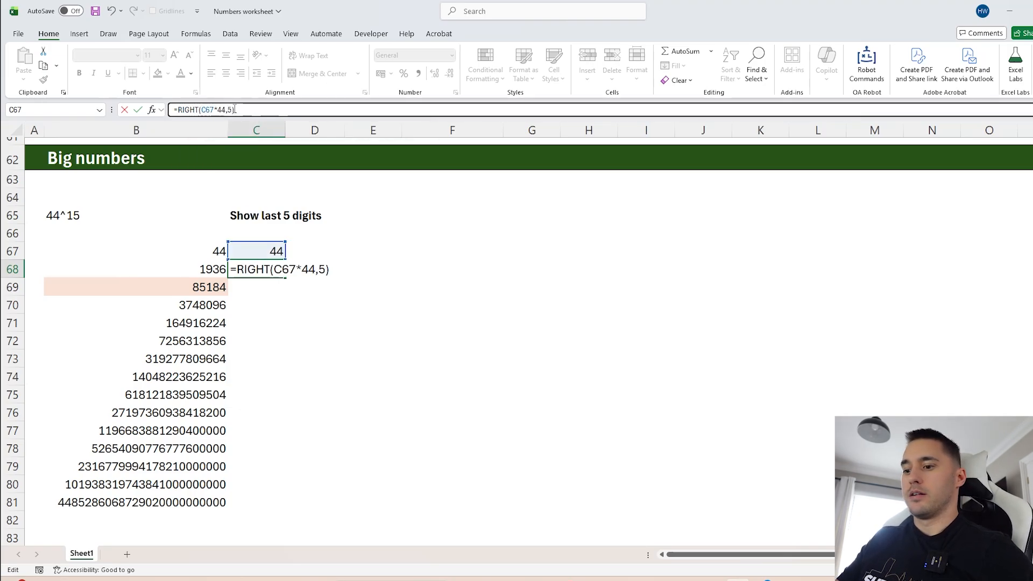
{"action": "type", "text": "*1"}
{"action": "key", "text": "Return"}
{"action": "left_click", "coordinate": [278, 267]}
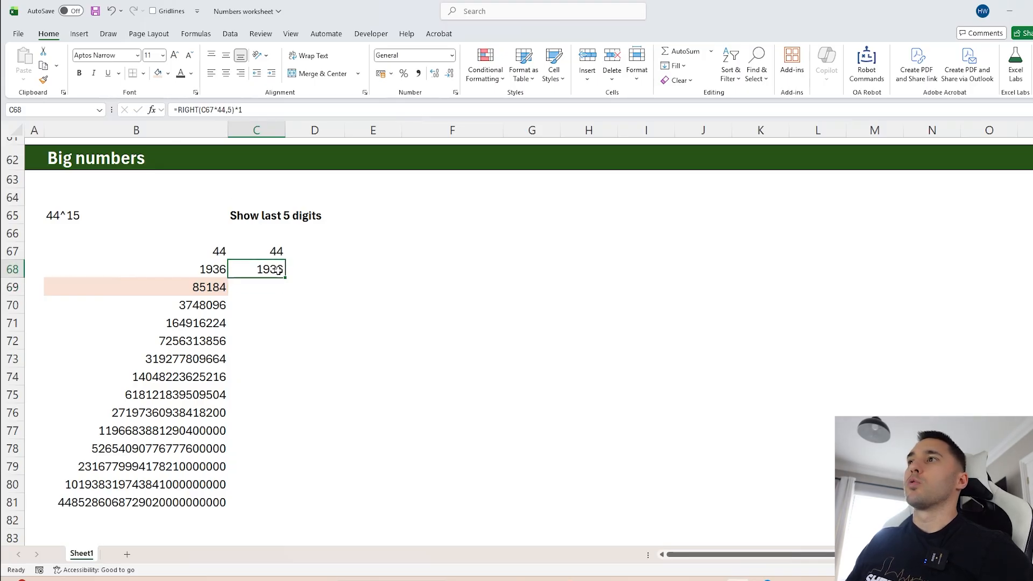
{"action": "left_click_drag", "start_coordinate": [285, 277], "coordinate": [269, 503]}
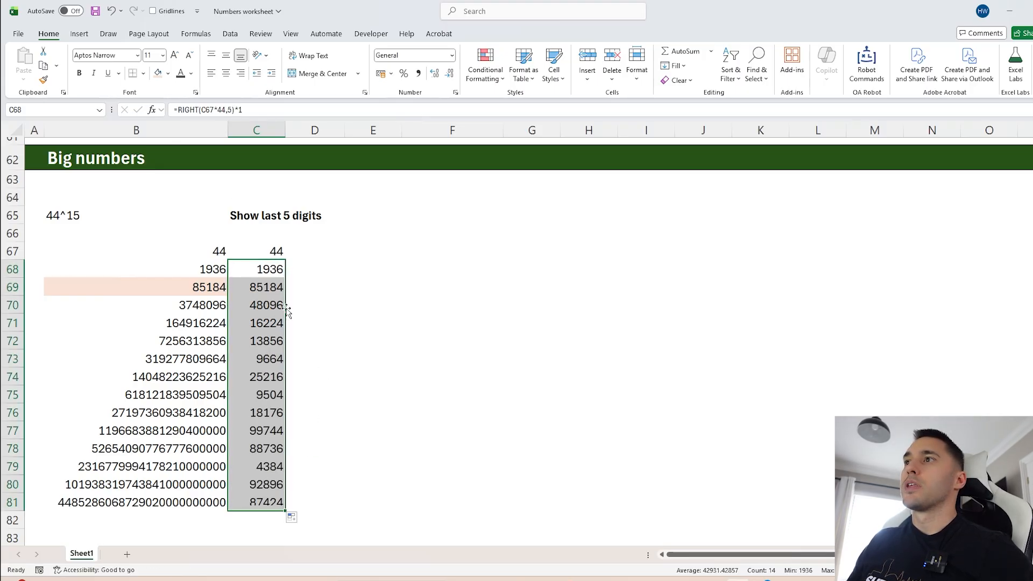
- Compare the last-five-digit results in column C with the full powers in column B, down to row 81
{"action": "left_click_drag", "start_coordinate": [213, 287], "coordinate": [214, 358]}
{"action": "left_click", "coordinate": [259, 395]}
{"action": "left_click_drag", "start_coordinate": [267, 255], "coordinate": [266, 502]}
{"action": "left_click", "coordinate": [274, 396]}
{"action": "left_click", "coordinate": [269, 499]}
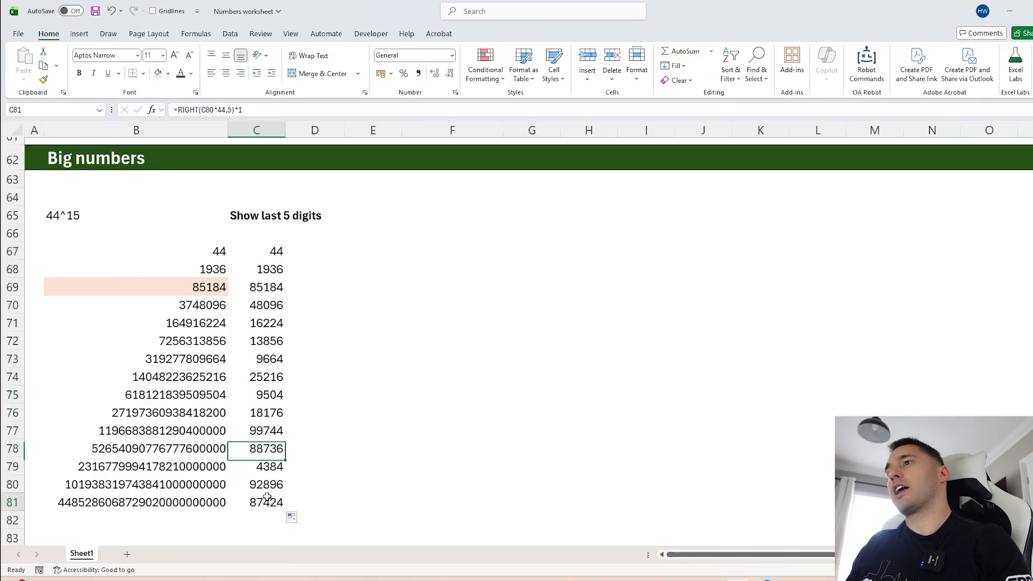
{"action": "left_click", "coordinate": [210, 503]}
{"action": "left_click", "coordinate": [246, 503]}
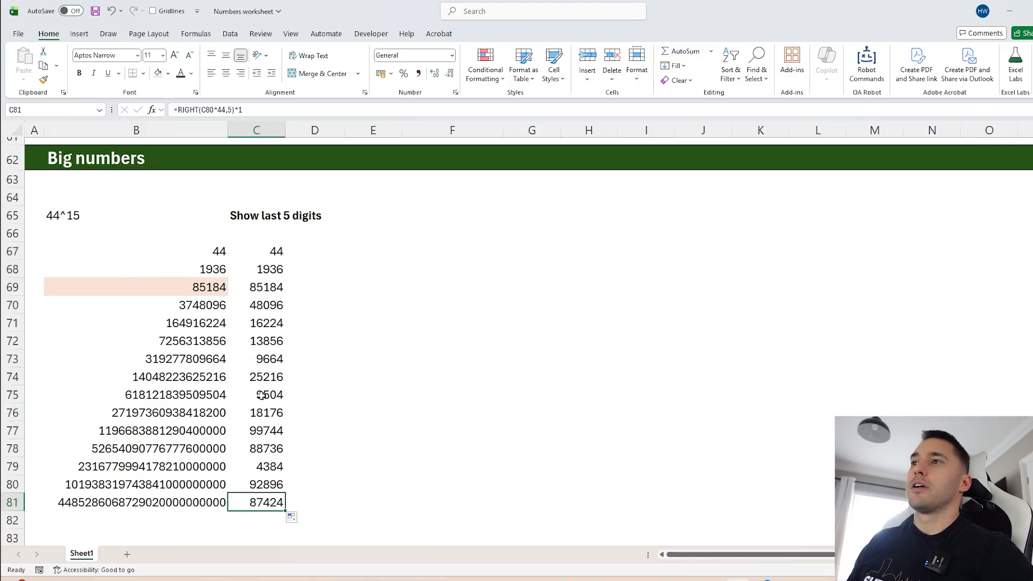
- Examine the full numbers in rows 76 and 81 against their last-five-digit results in column C
{"action": "left_click_drag", "start_coordinate": [118, 413], "coordinate": [350, 424]}
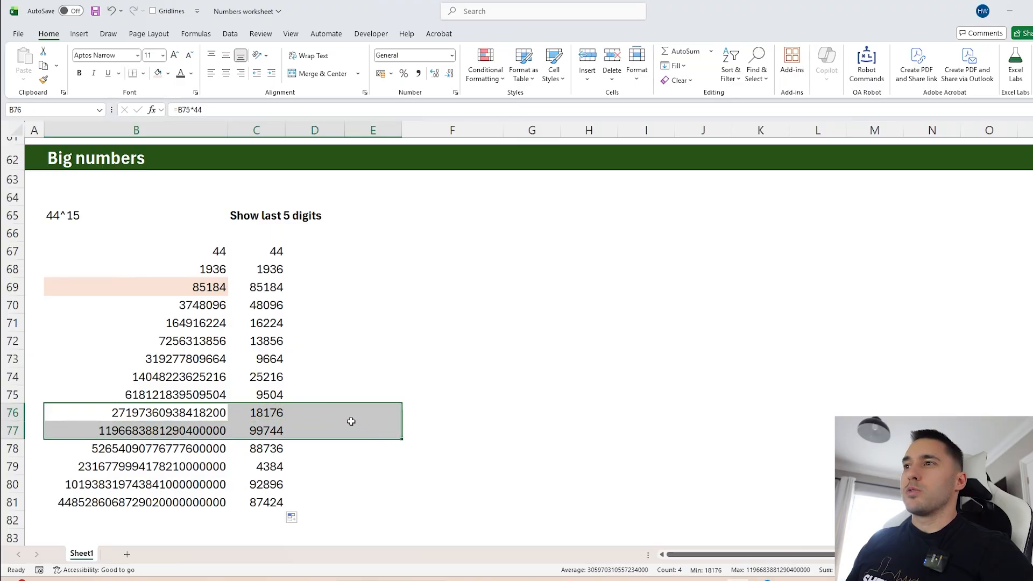
{"action": "left_click", "coordinate": [215, 412]}
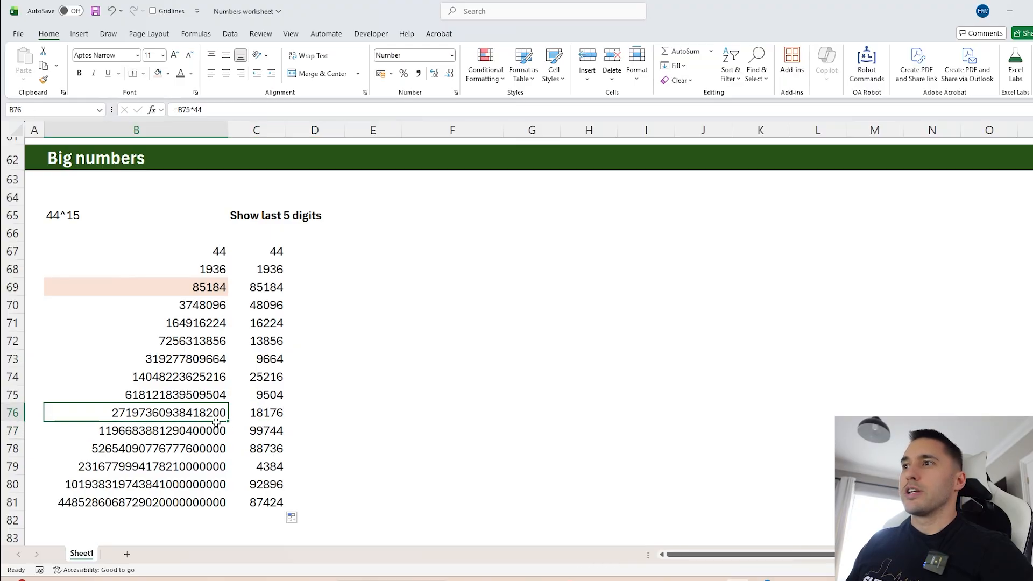
{"action": "left_click", "coordinate": [262, 416]}
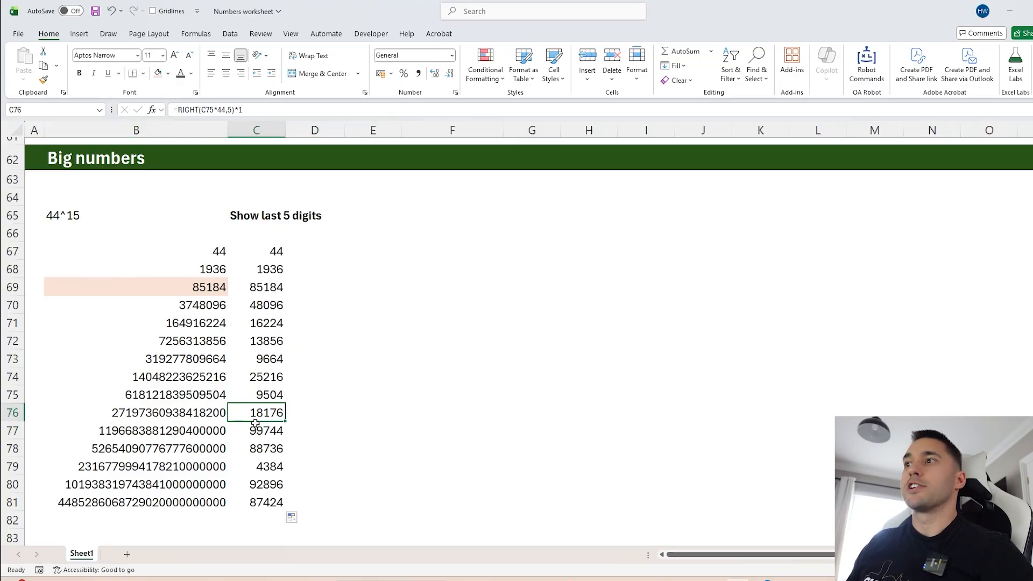
{"action": "left_click", "coordinate": [205, 413]}
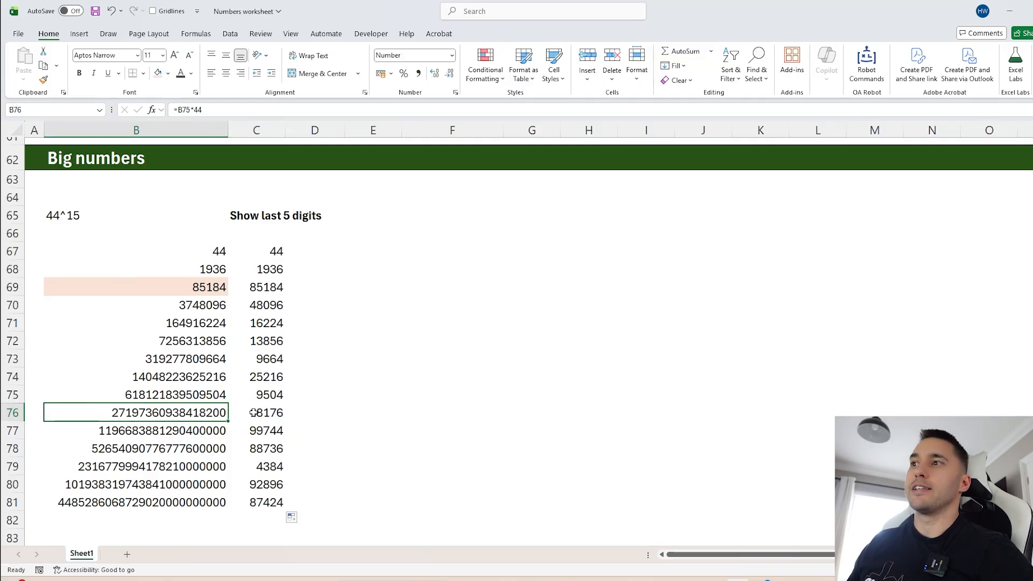
{"action": "left_click", "coordinate": [254, 413]}
{"action": "left_click_drag", "start_coordinate": [269, 251], "coordinate": [263, 499]}
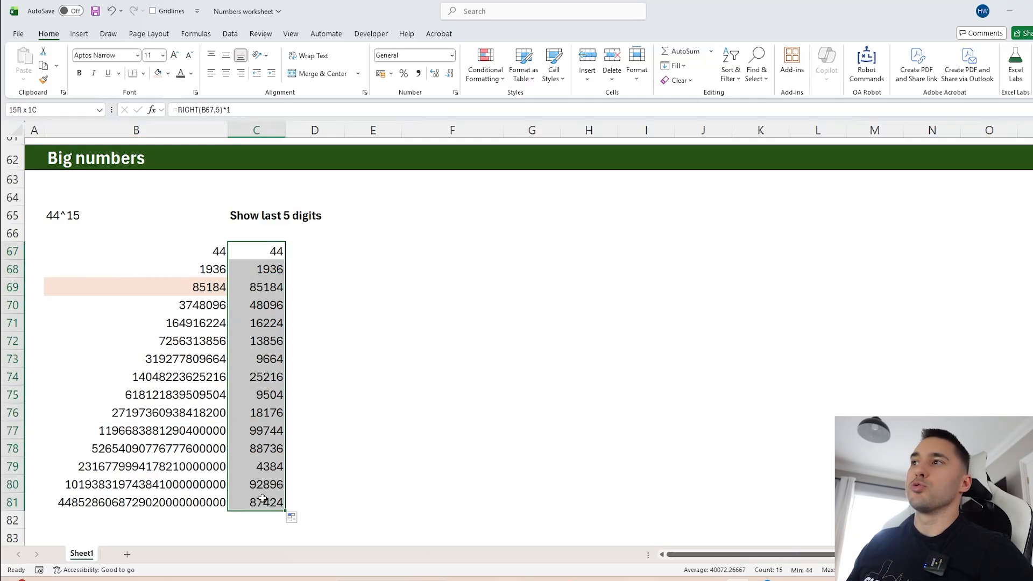
{"action": "key", "text": "Right"}
{"action": "key", "text": "Right"}
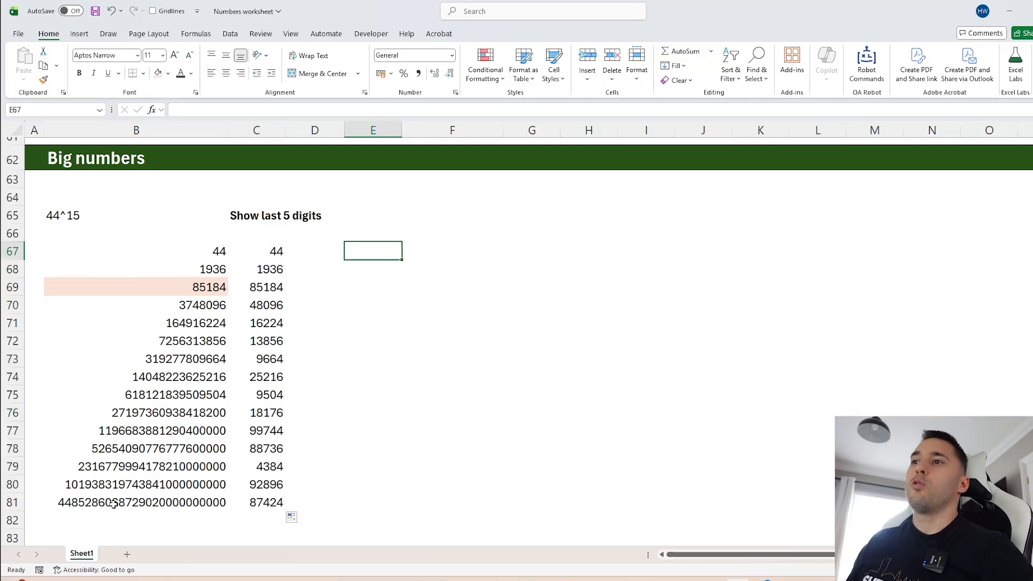
{"action": "left_click", "coordinate": [206, 501]}
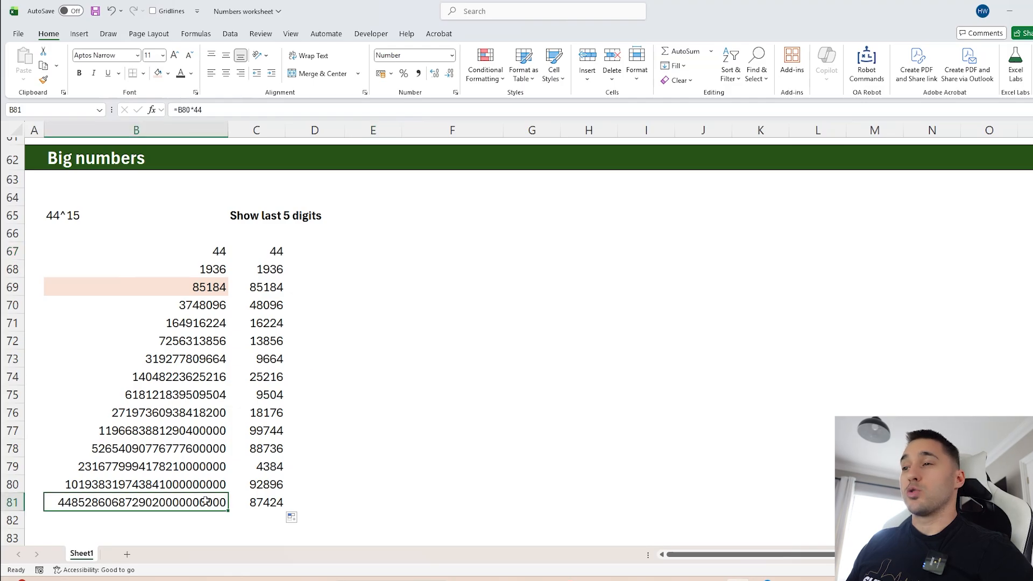
{"action": "left_click", "coordinate": [261, 501]}
{"action": "left_click", "coordinate": [213, 502]}
{"action": "left_click", "coordinate": [259, 501]}
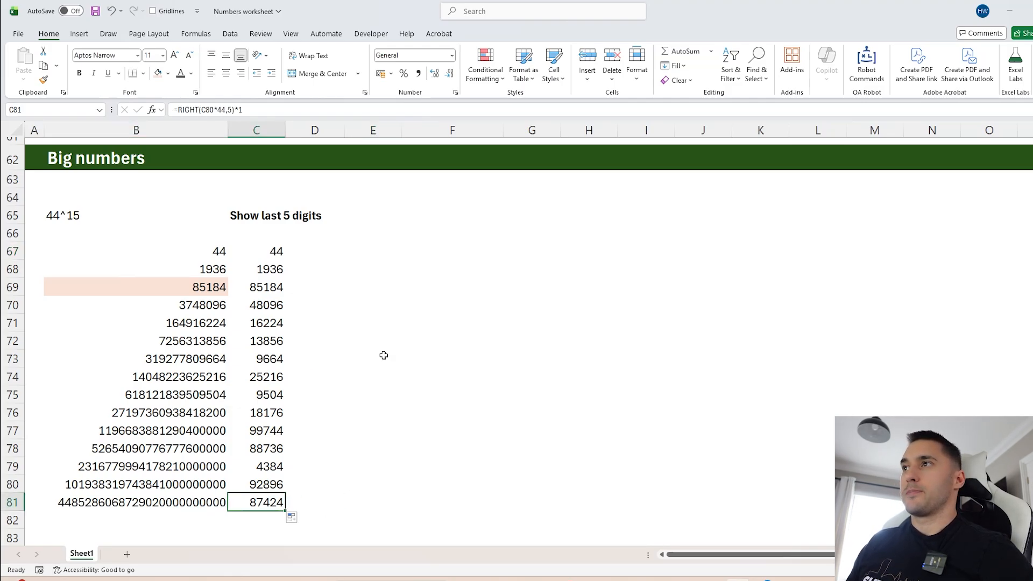
- Enter the Python formula 44**15 in E67
{"action": "left_click", "coordinate": [370, 254]}
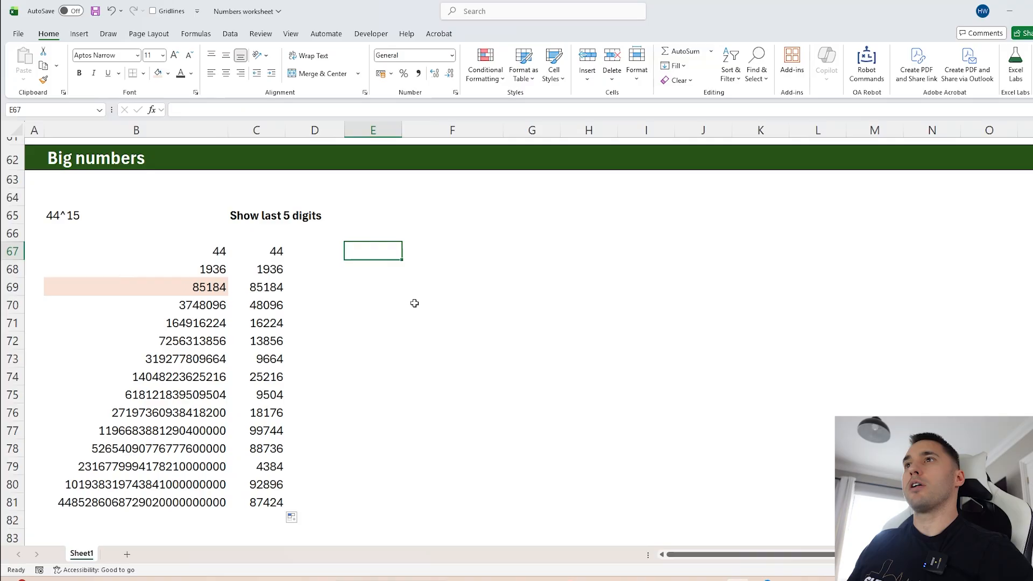
{"action": "type", "text": "="}
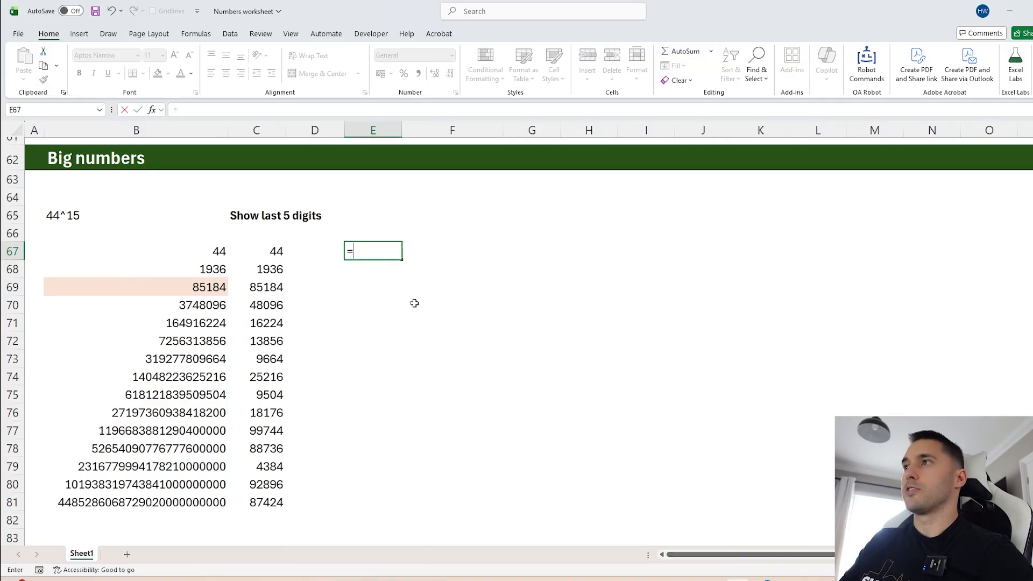
{"action": "type", "text": "PY"}
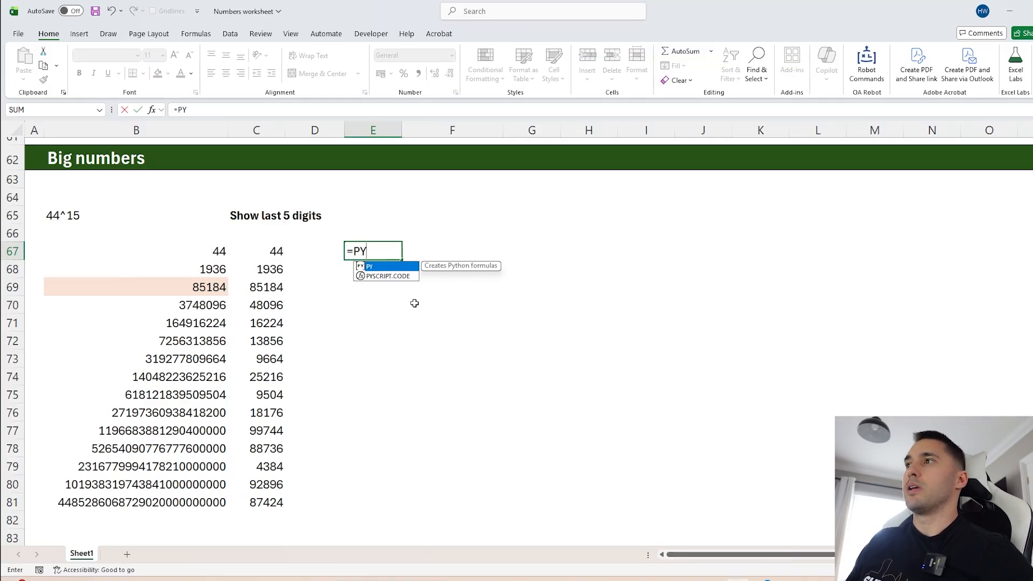
{"action": "key", "text": "Tab"}
{"action": "left_click", "coordinate": [226, 105]}
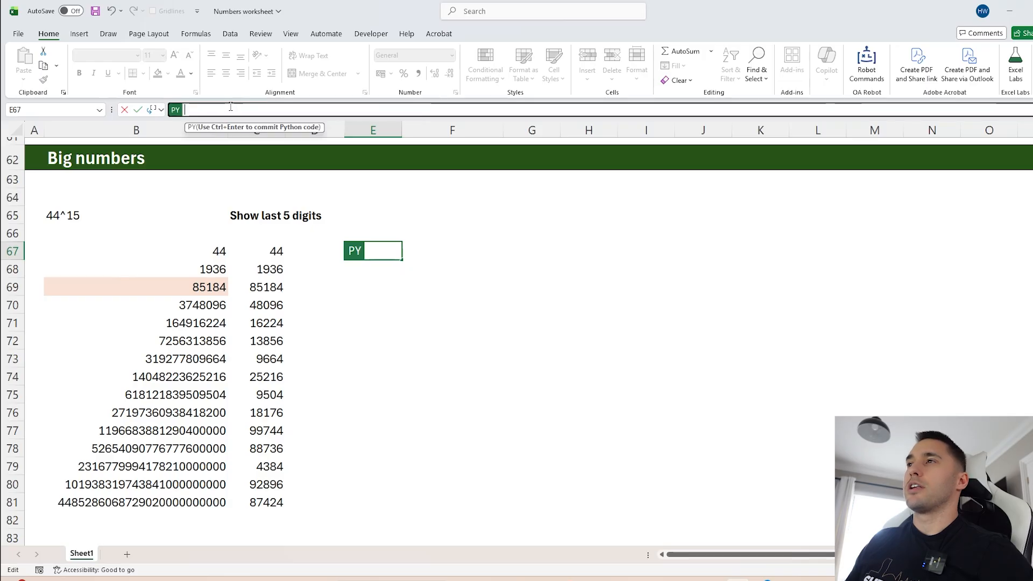
{"action": "type", "text": "44"}
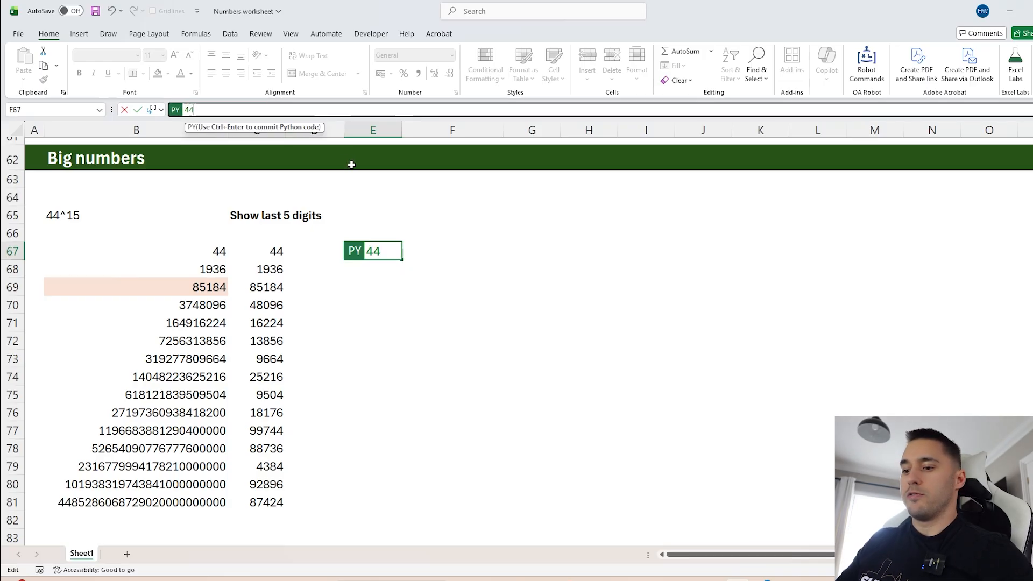
{"action": "type", "text": "*"}
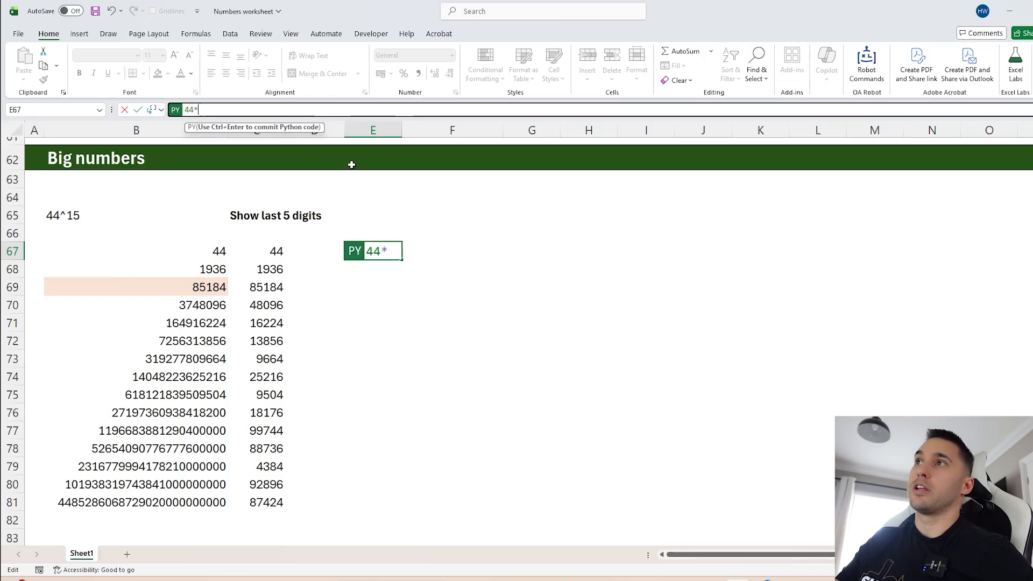
{"action": "type", "text": "*"}
{"action": "type", "text": "5"}
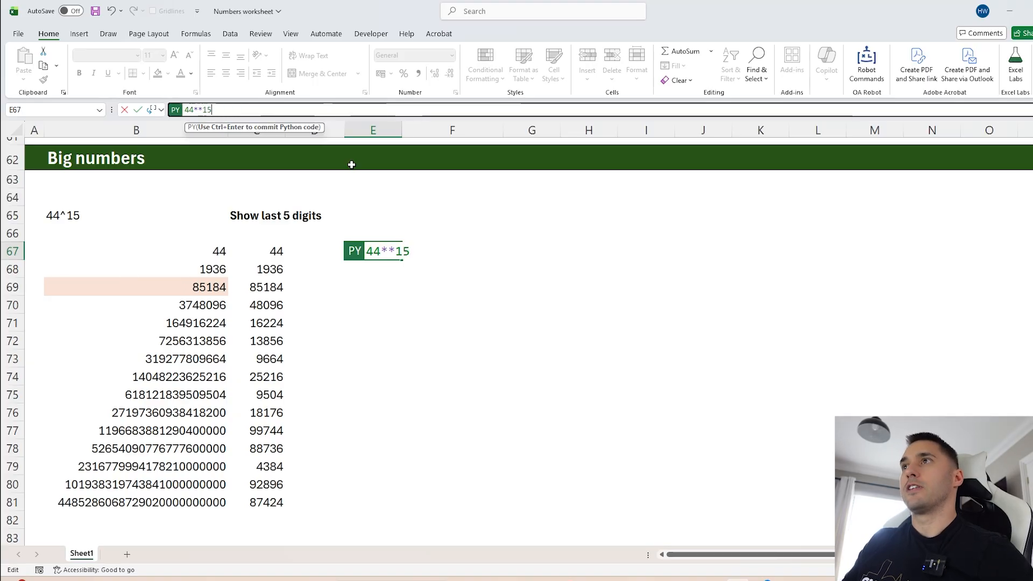
{"action": "key", "text": "ctrl+Return"}
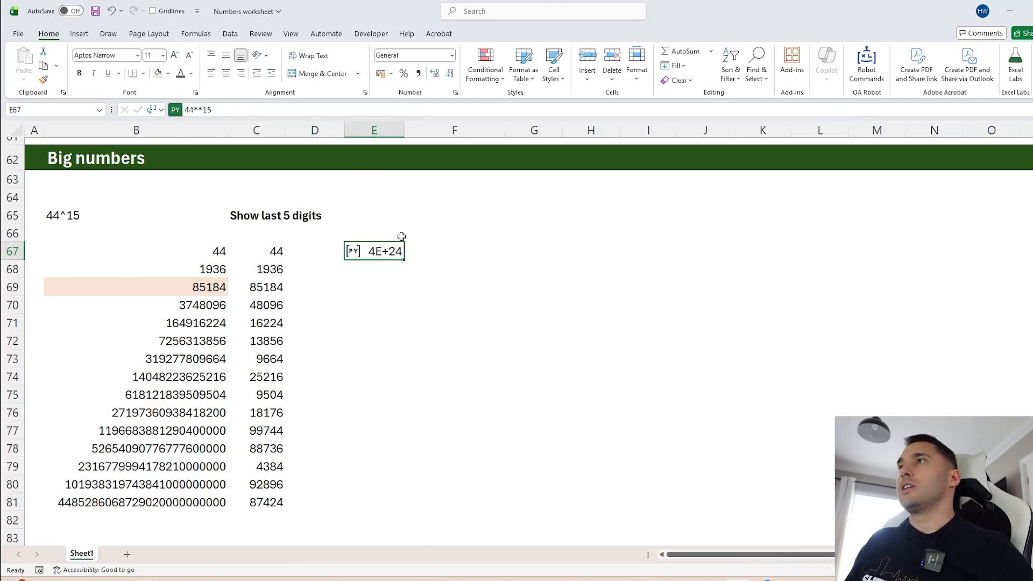
- Format E67 as Number and widen column E enough to show the full value
{"action": "left_click_drag", "start_coordinate": [404, 130], "coordinate": [459, 130]}
{"action": "left_click", "coordinate": [452, 55]}
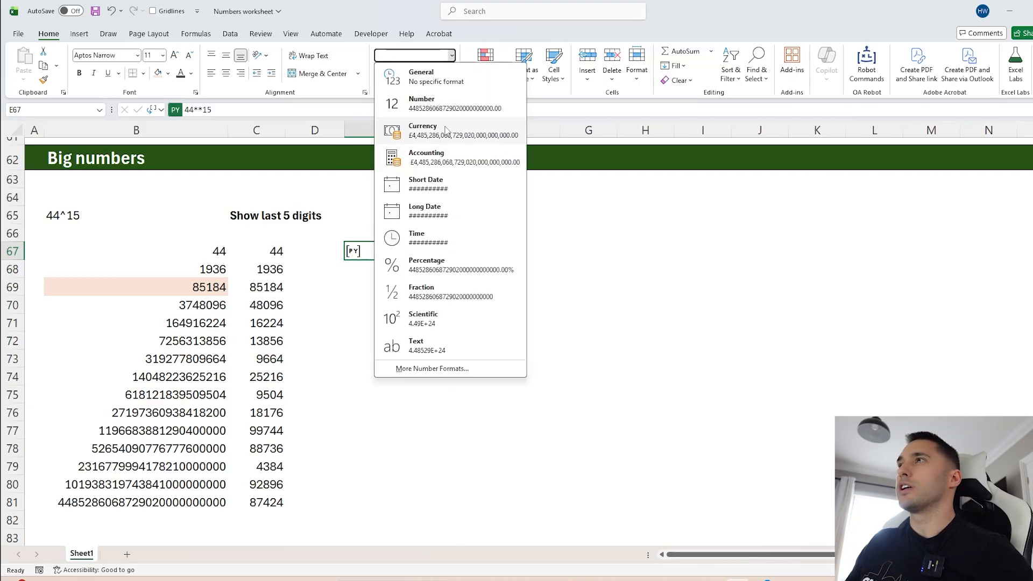
{"action": "left_click", "coordinate": [431, 103]}
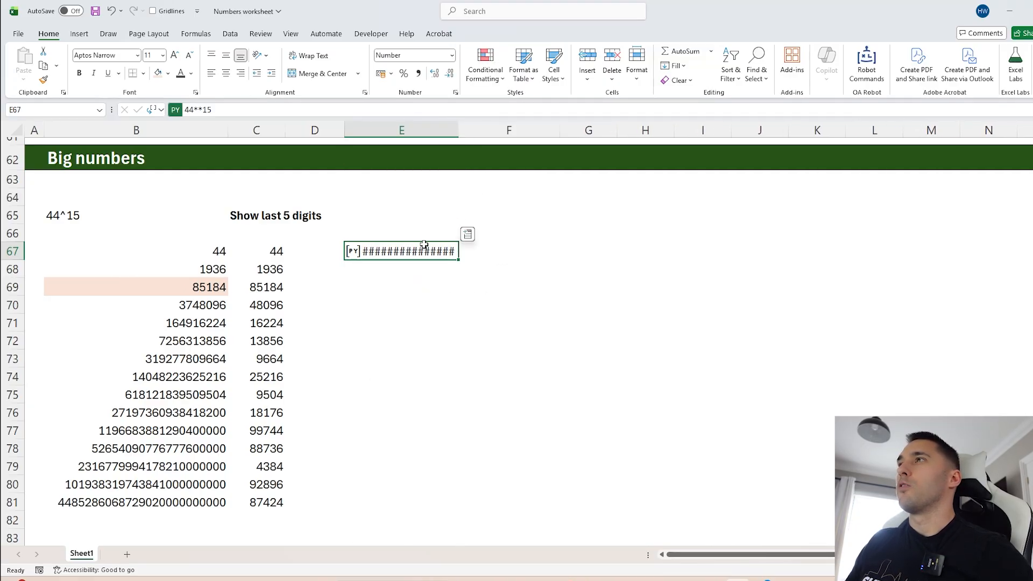
{"action": "left_click", "coordinate": [454, 131]}
{"action": "left_click_drag", "start_coordinate": [455, 131], "coordinate": [563, 132]}
{"action": "left_click", "coordinate": [415, 261]}
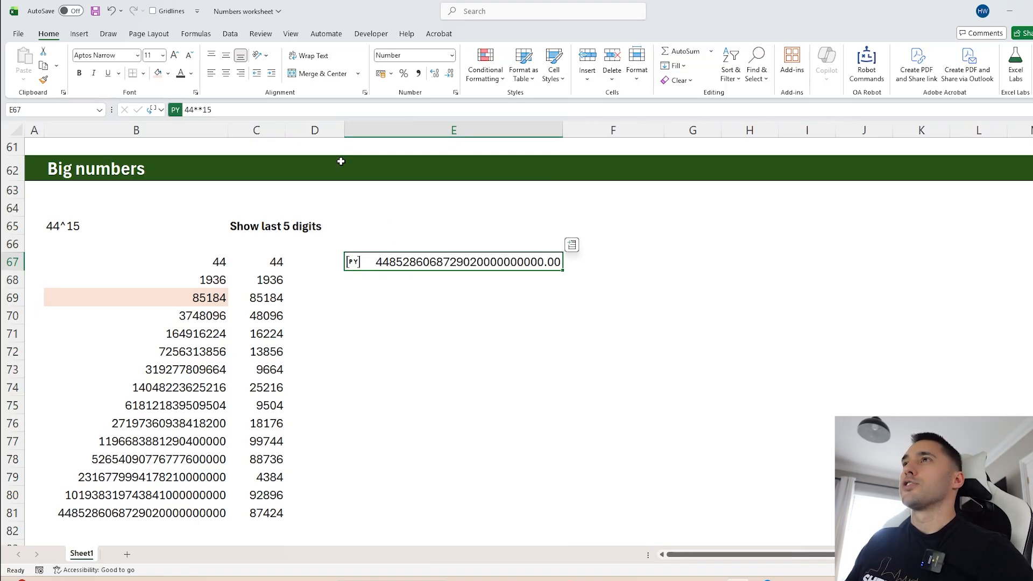
- Wrap the Python expression in E67 in the str function, making it str(44**15)
{"action": "left_click", "coordinate": [233, 110]}
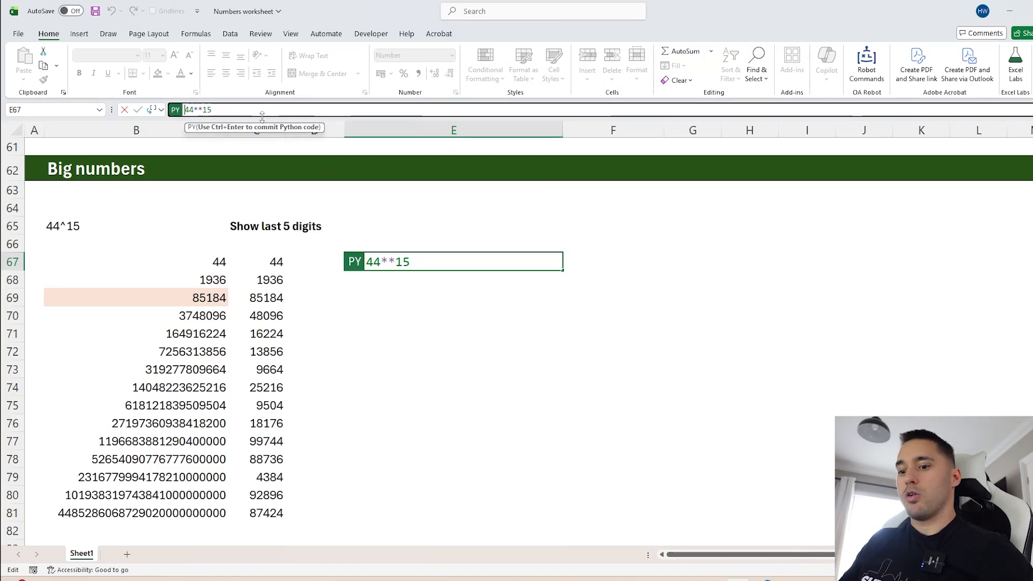
{"action": "type", "text": "STR"}
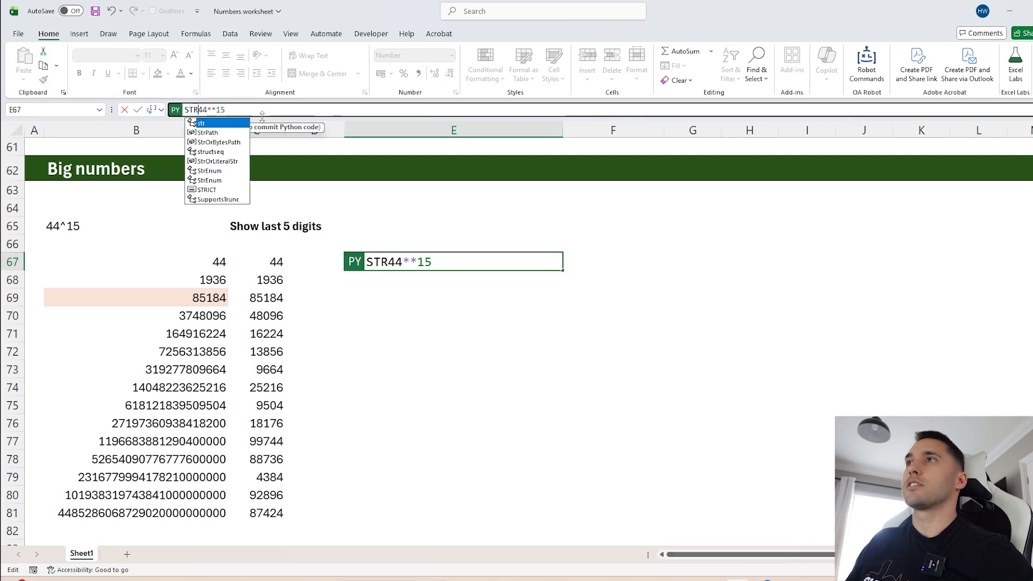
{"action": "key", "text": "Tab"}
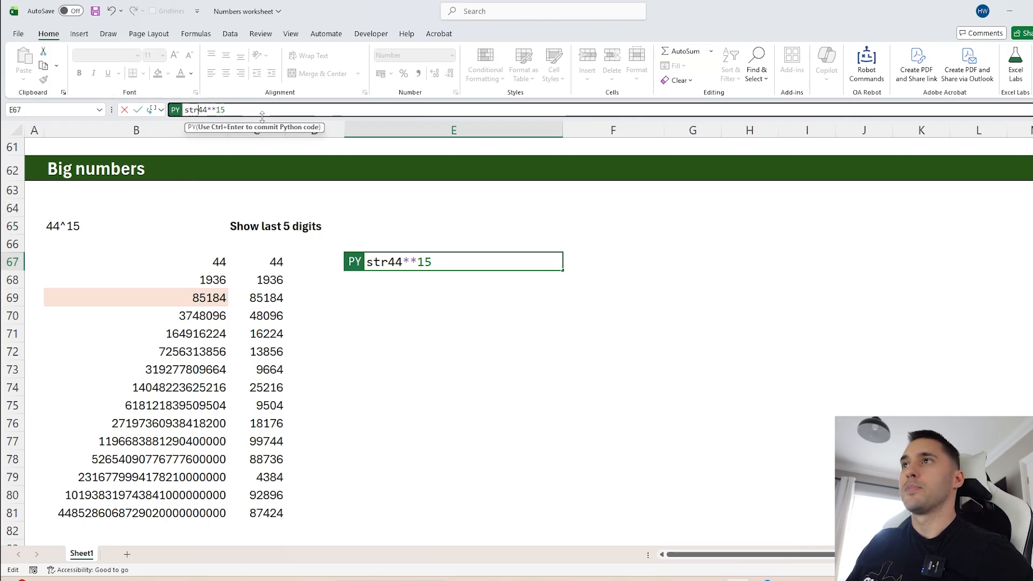
{"action": "type", "text": "("}
{"action": "left_click", "coordinate": [235, 109]}
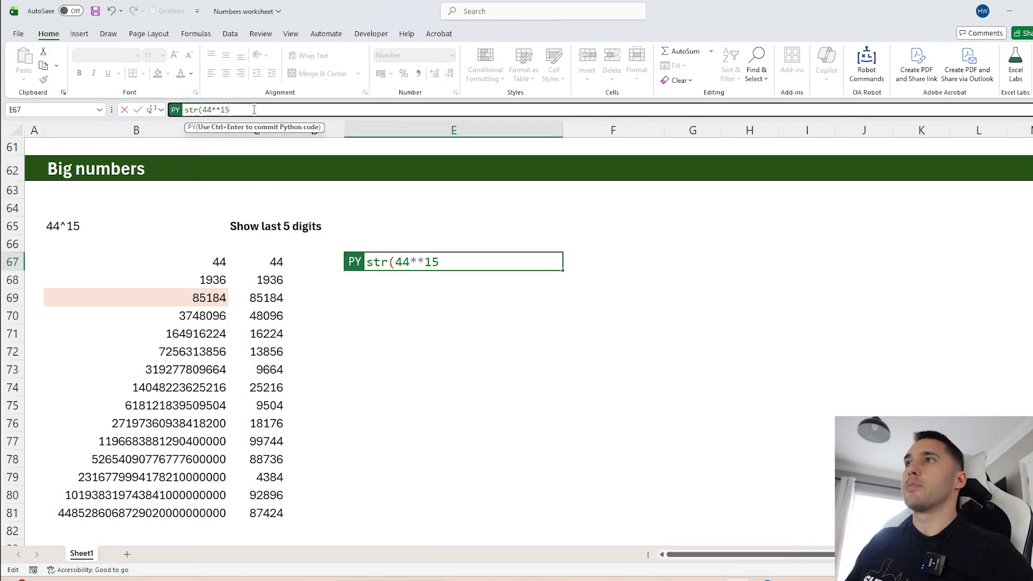
{"action": "type", "text": ")"}
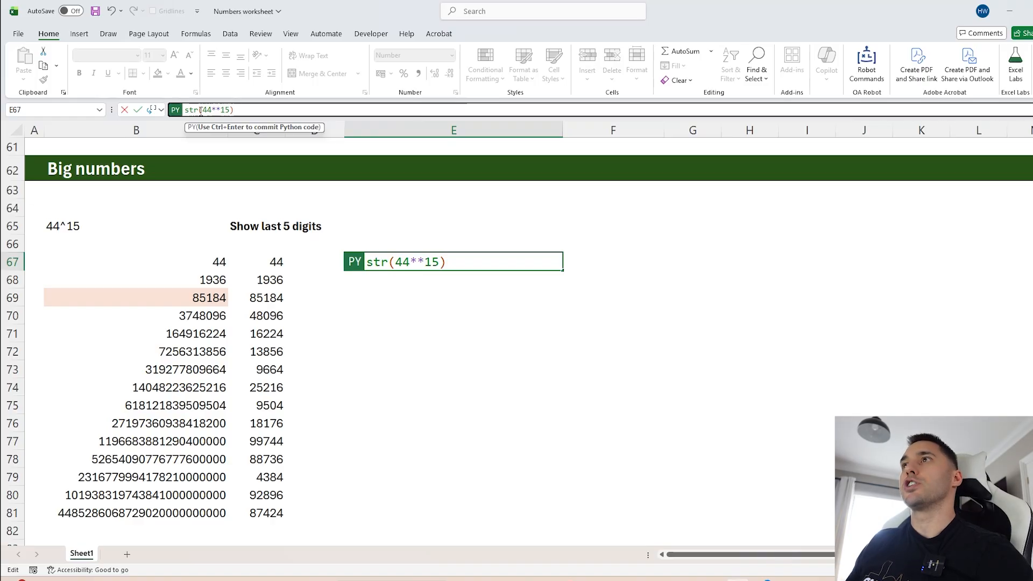
{"action": "key", "text": "ctrl+Return"}
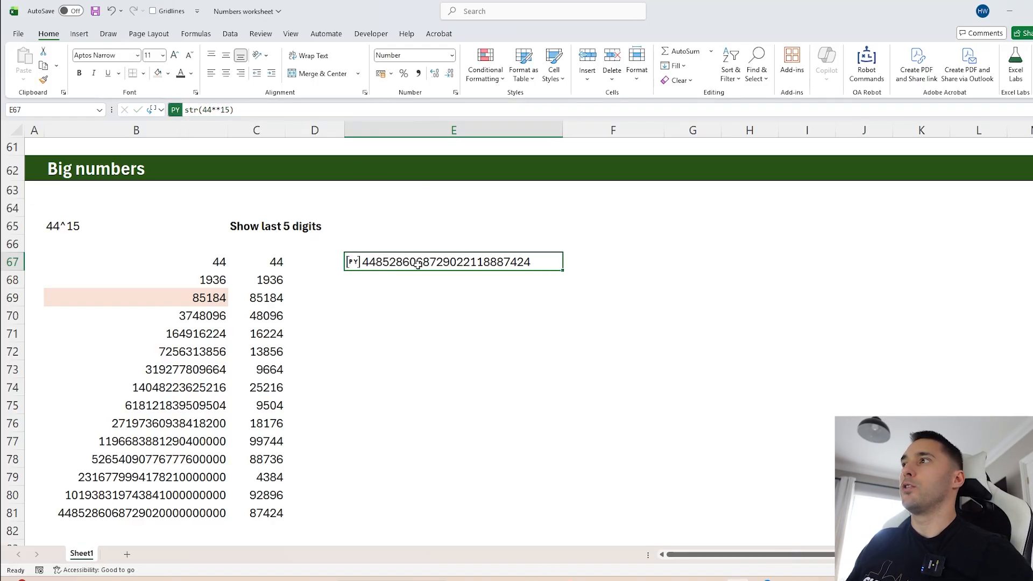
- Compare the full Python result in E67 with the last-five-digit result in C81 and the expression in B65
{"action": "left_click", "coordinate": [274, 513]}
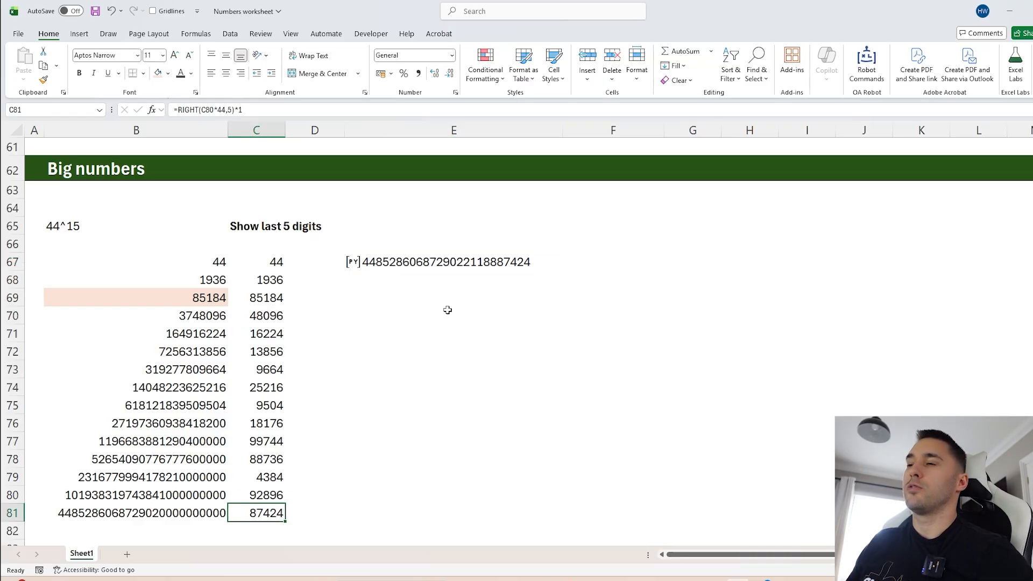
{"action": "left_click", "coordinate": [361, 262]}
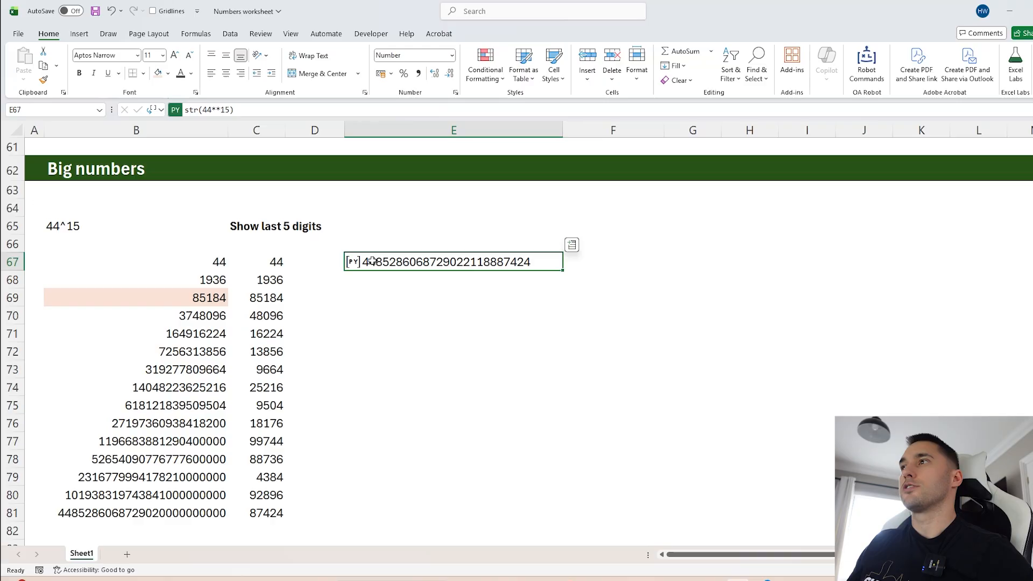
{"action": "left_click", "coordinate": [63, 225]}
{"action": "left_click", "coordinate": [392, 264]}
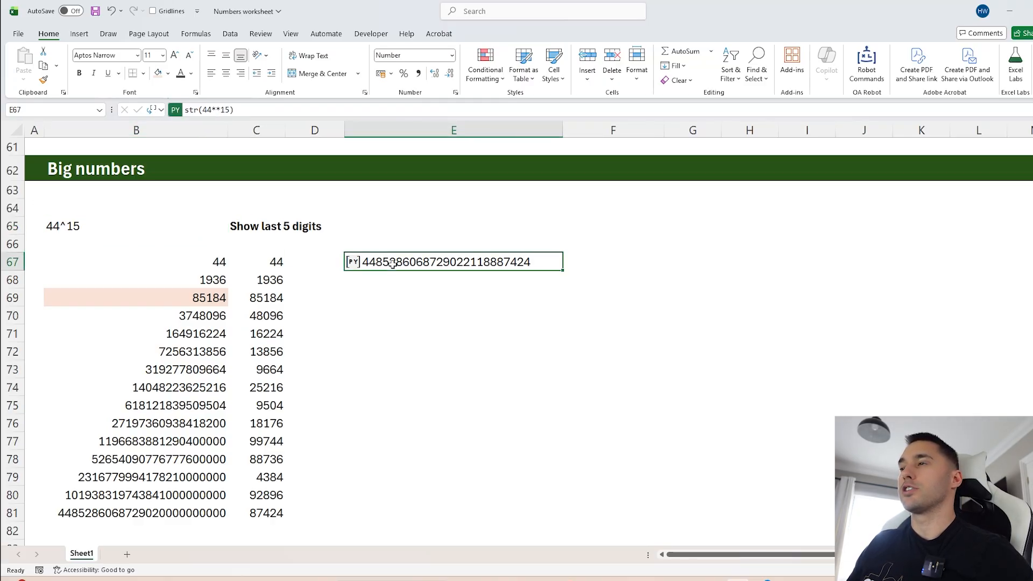
- Enter the base 44 in E65 and the exponent 15 in F65
{"action": "left_click", "coordinate": [404, 230]}
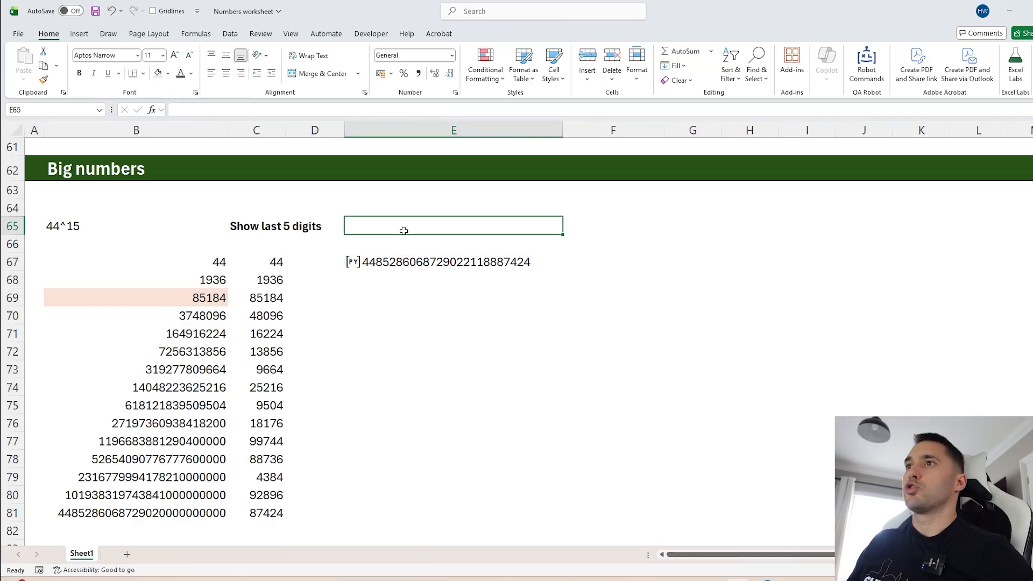
{"action": "type", "text": "44"}
{"action": "key", "text": "Tab"}
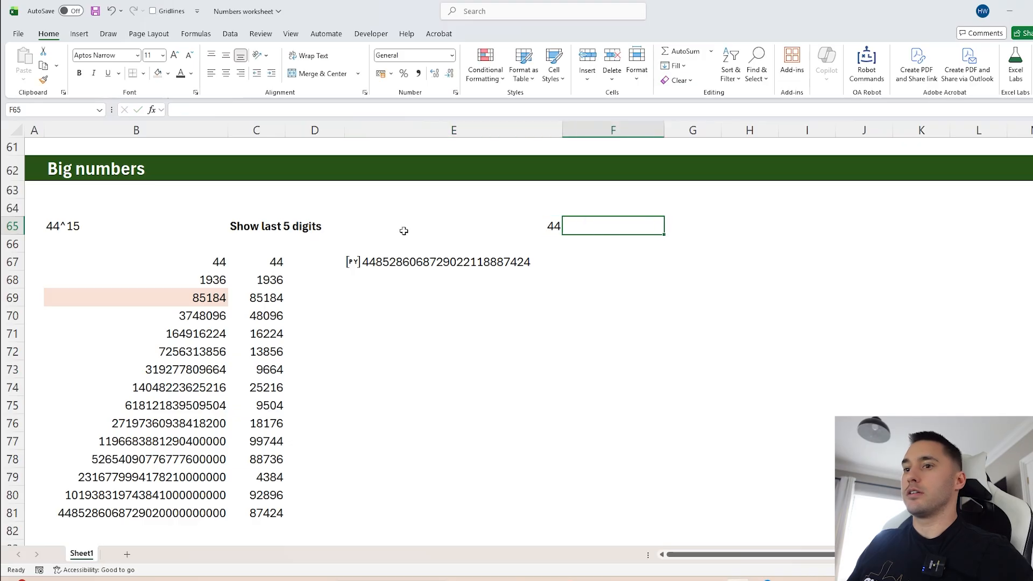
{"action": "type", "text": "15"}
{"action": "key", "text": "Return"}
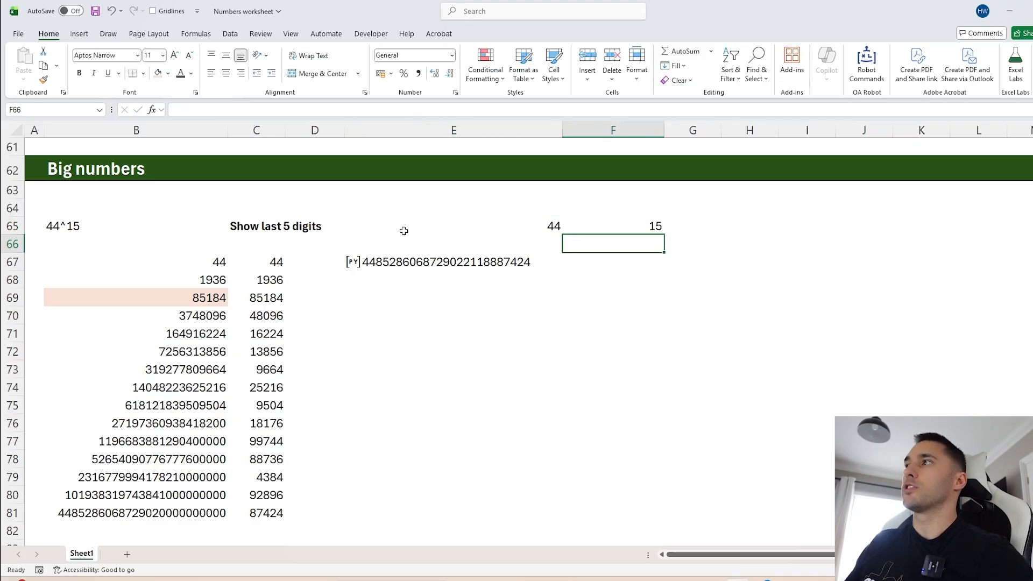
- Replace the constants in E67's Python formula with cell references, making it str(xl("E65")**xl("F65"))
{"action": "left_click", "coordinate": [416, 258]}
{"action": "left_click", "coordinate": [204, 110]}
{"action": "double_click", "coordinate": [207, 109]}
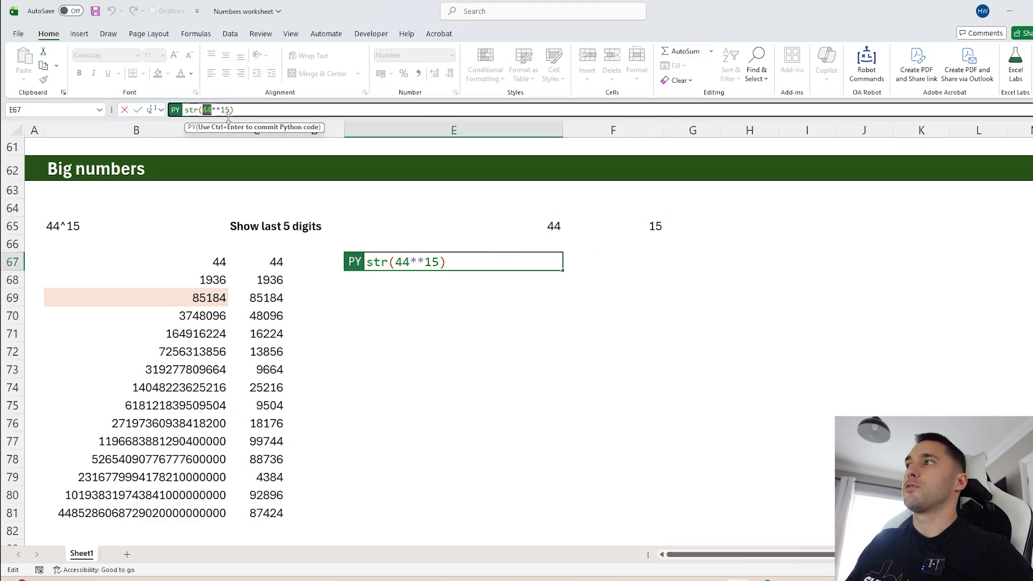
{"action": "left_click", "coordinate": [544, 226]}
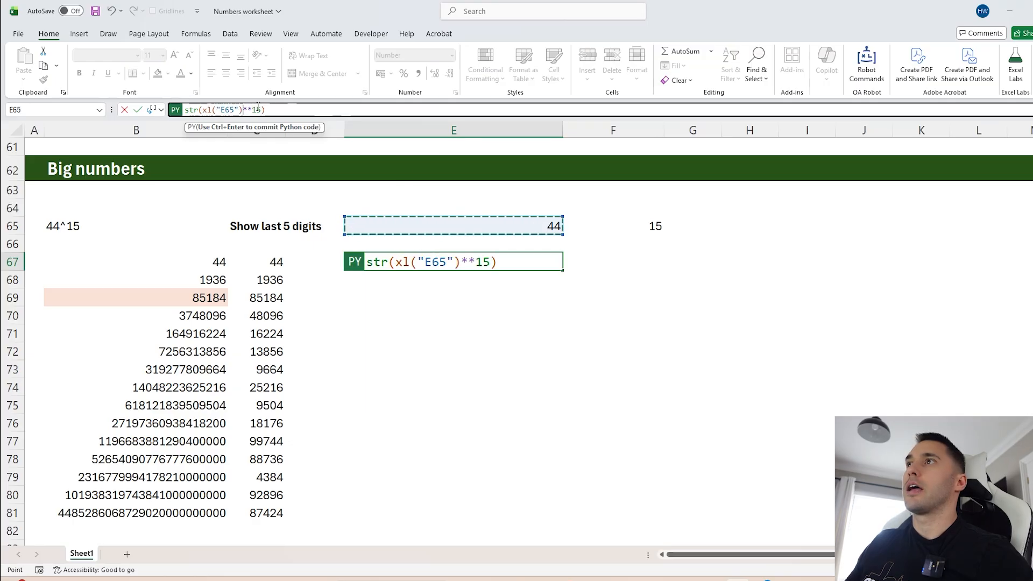
{"action": "left_click", "coordinate": [655, 226]}
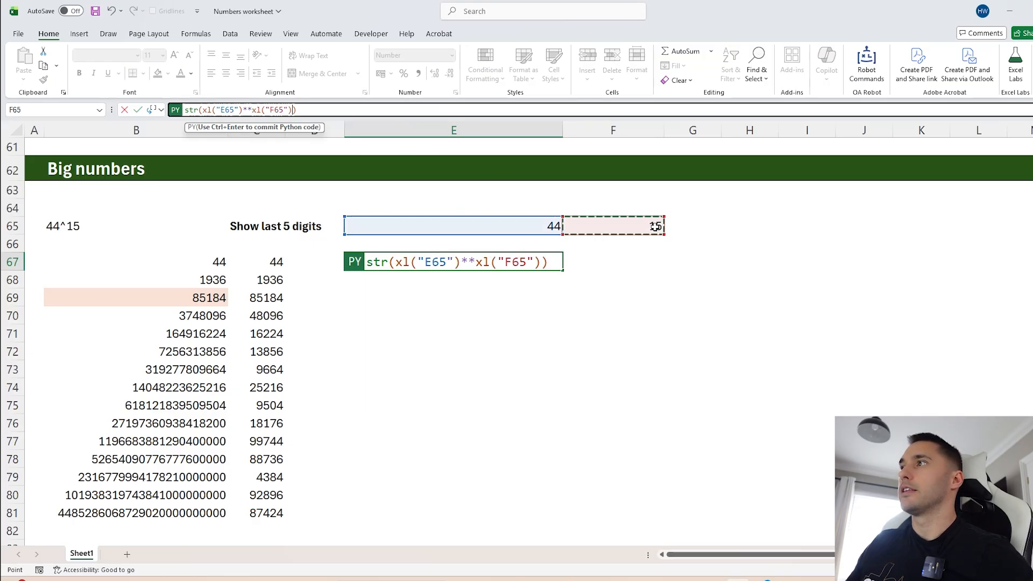
{"action": "key", "text": "ctrl+Return"}
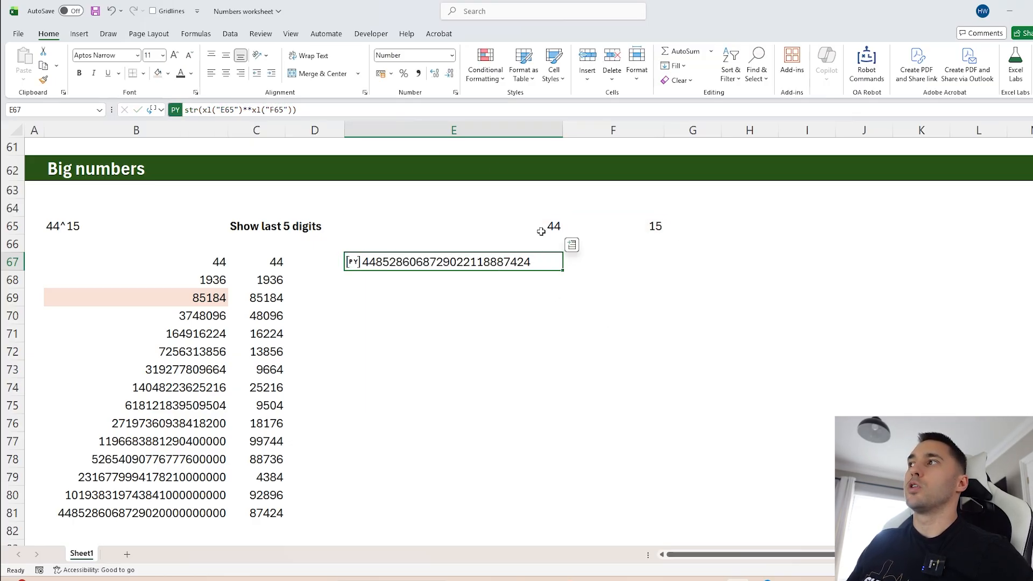
- Change E65 to the text formula =44&"" and close the Python Editor
{"action": "left_click", "coordinate": [499, 225]}
{"action": "left_click", "coordinate": [173, 109]}
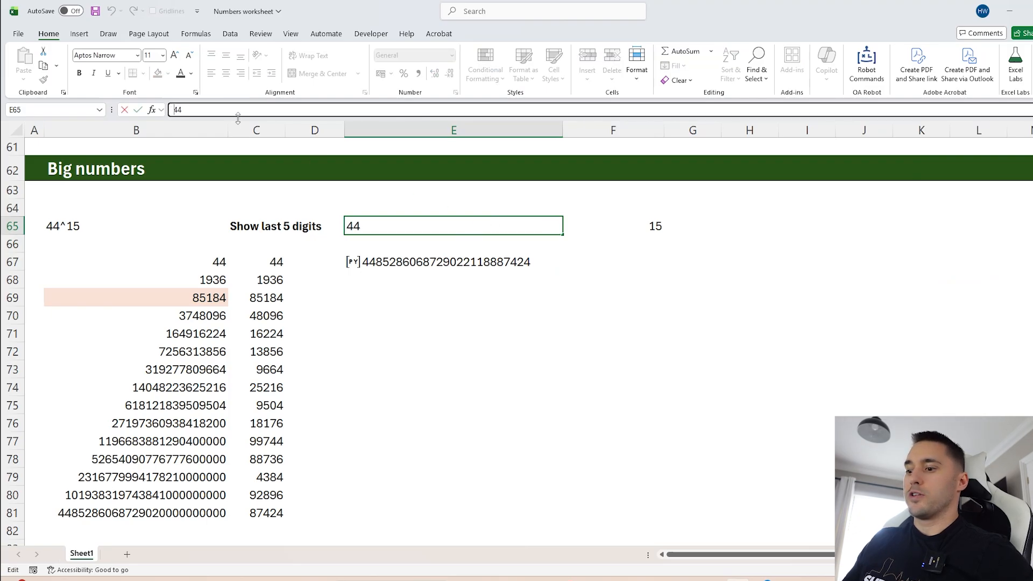
{"action": "type", "text": "=44&\""}
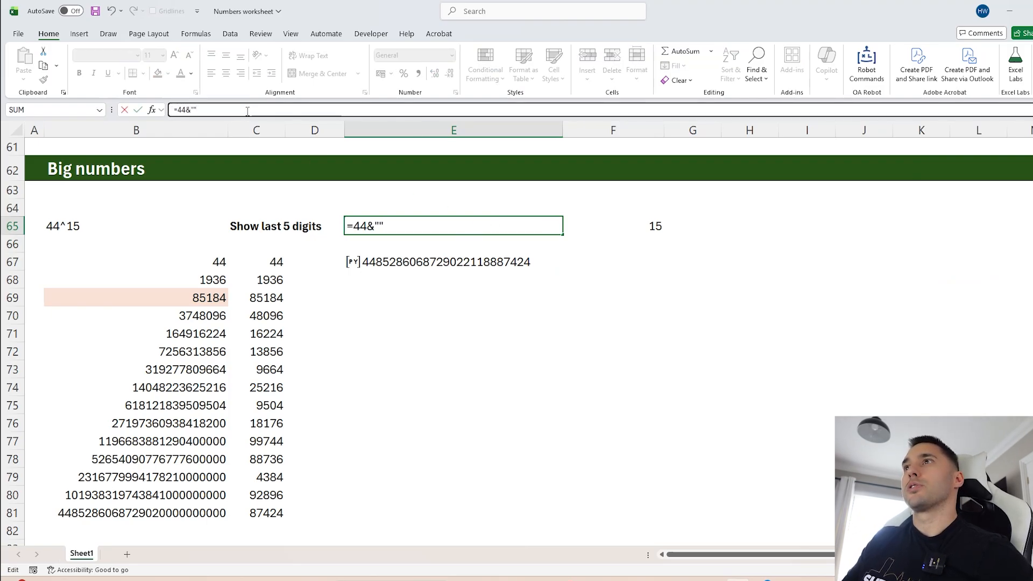
{"action": "key", "text": "Return"}
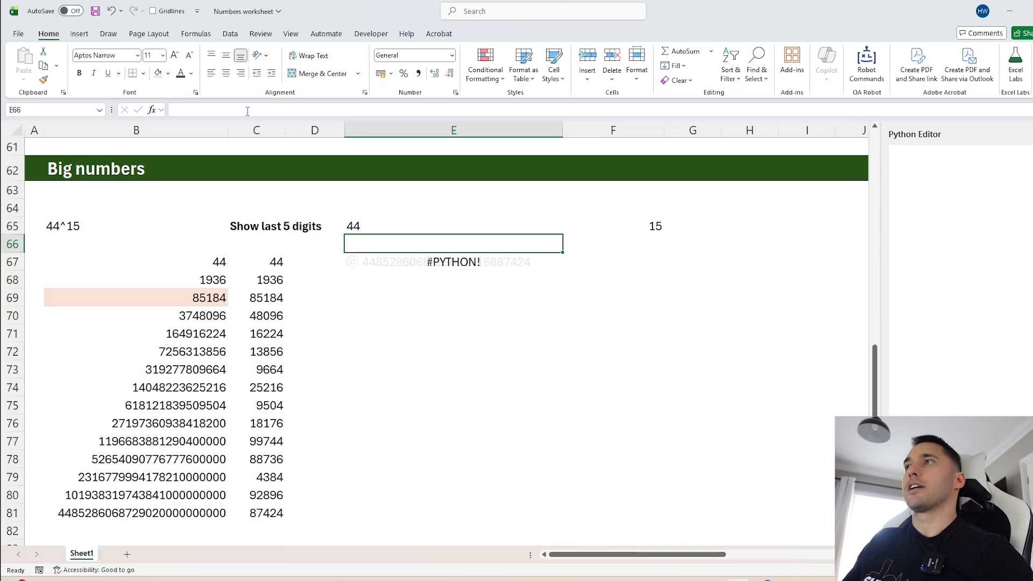
{"action": "left_click", "coordinate": [463, 222]}
{"action": "left_click", "coordinate": [1032, 134]}
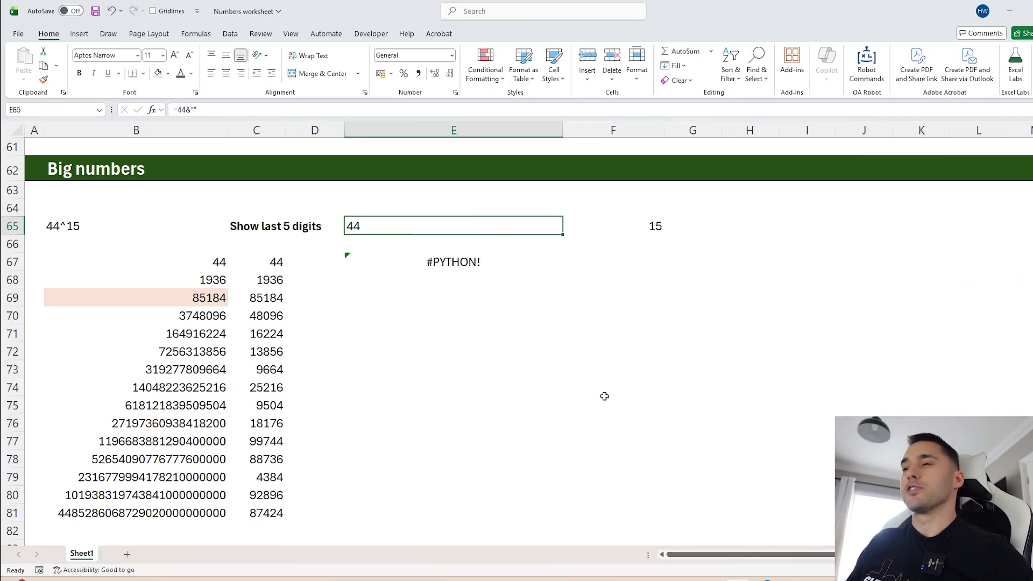
- Switch to the Simple Case workbook and examine the long numbers in the Level 2 questions, including the one in G68
{"action": "left_click", "coordinate": [130, 509]}
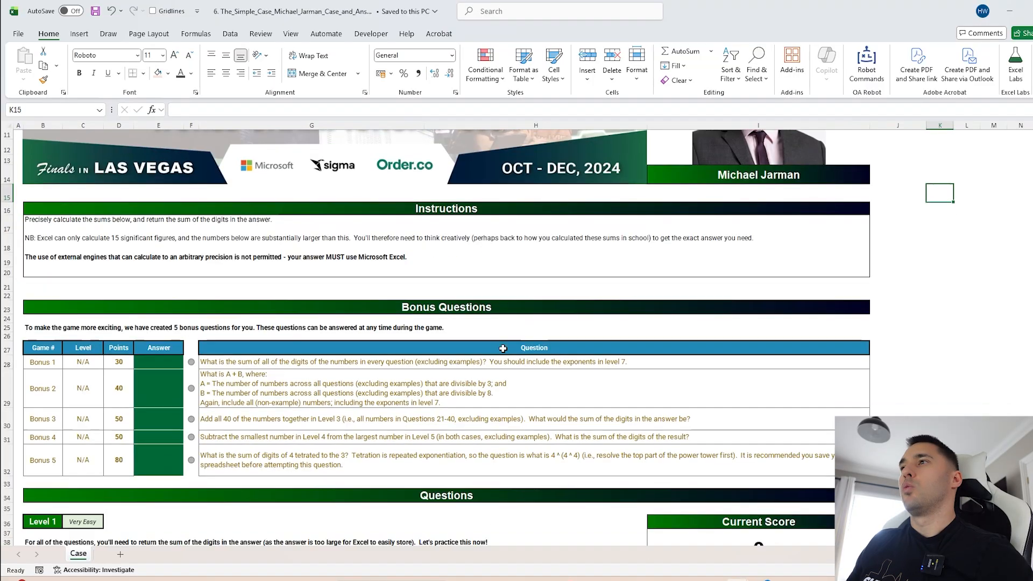
{"action": "scroll", "coordinate": [503, 349], "scroll_direction": "down", "scroll_amount": 12}
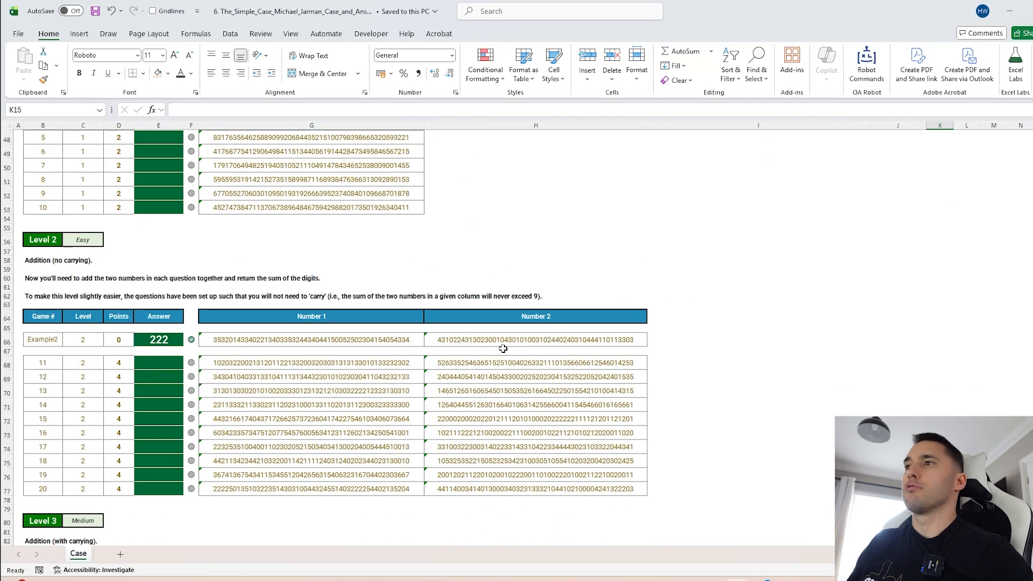
{"action": "scroll", "coordinate": [503, 349], "scroll_direction": "up", "scroll_amount": 3, "text": "ctrl"}
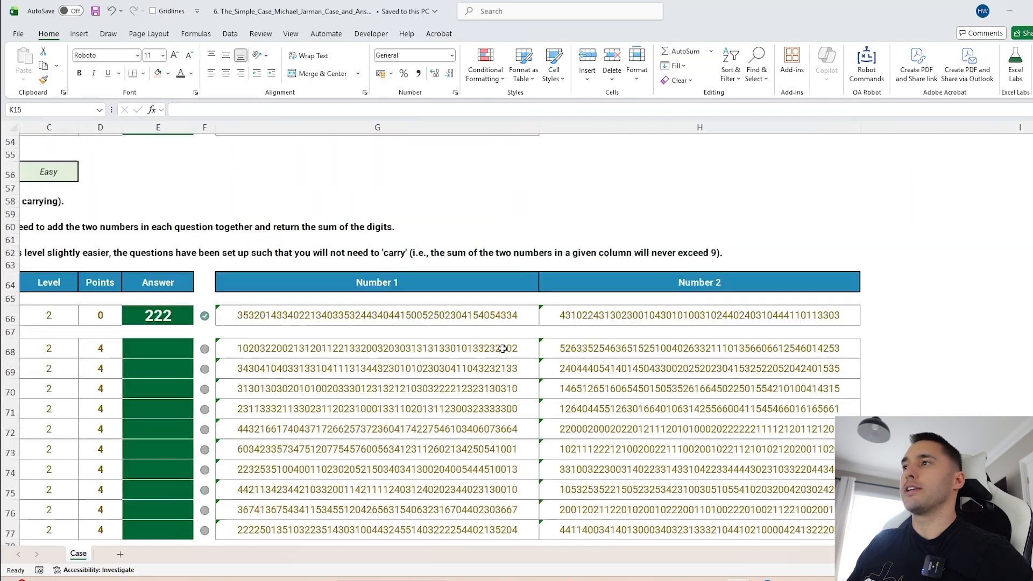
{"action": "scroll", "coordinate": [503, 349], "scroll_direction": "down", "scroll_amount": 4}
{"action": "left_click", "coordinate": [448, 192]}
{"action": "scroll", "coordinate": [431, 189], "scroll_direction": "up", "scroll_amount": 3}
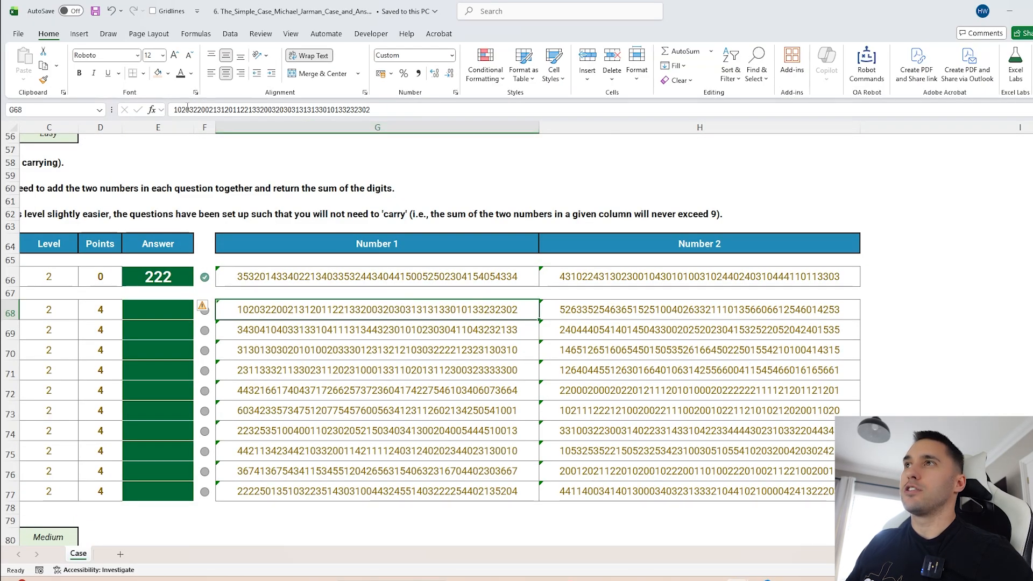
- Inspect the full number stored in G68 and return to the text value in E65 of the Numbers worksheet workbook
{"action": "left_click", "coordinate": [170, 109]}
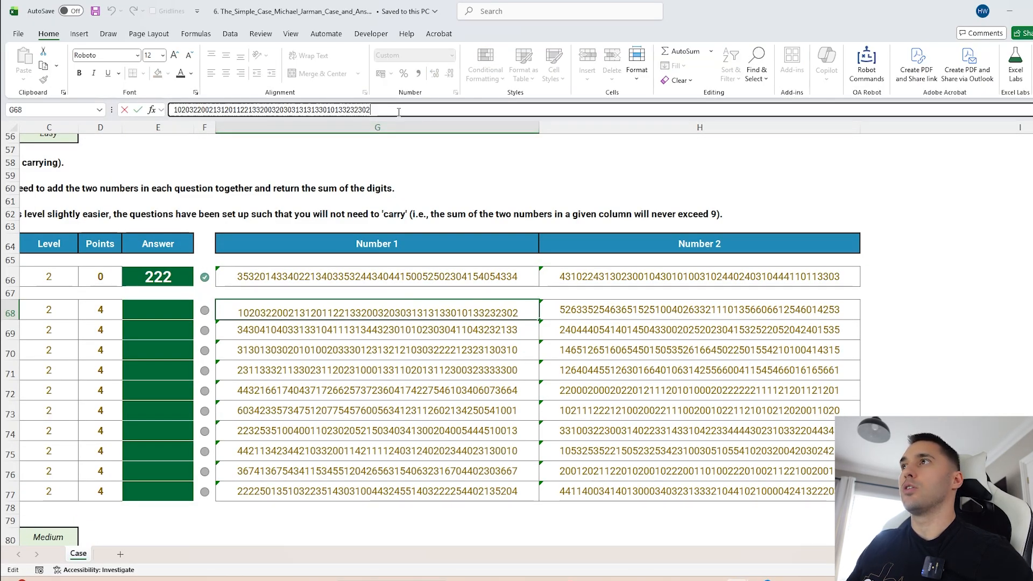
{"action": "key", "text": "Escape"}
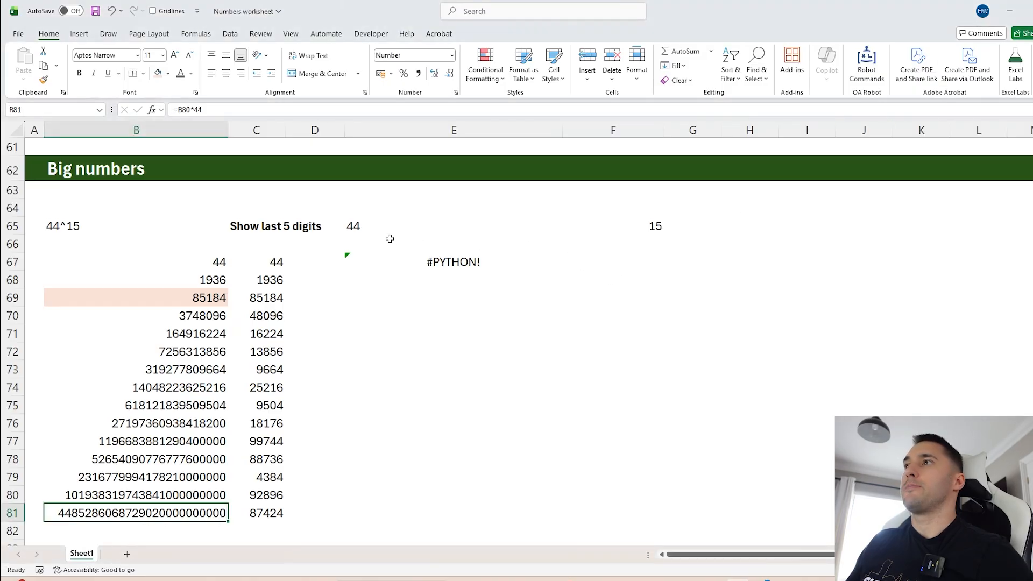
{"action": "left_click", "coordinate": [391, 229]}
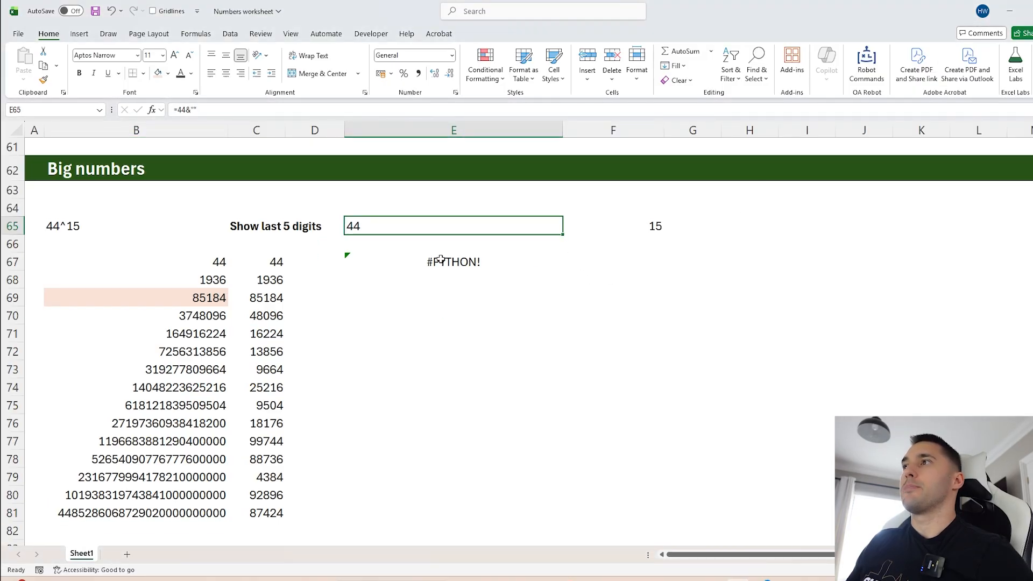
- Convert E65 to an integer in E67's Python formula, making it str(int(xl("E65"))**xl("F65"))
{"action": "left_click", "coordinate": [432, 259]}
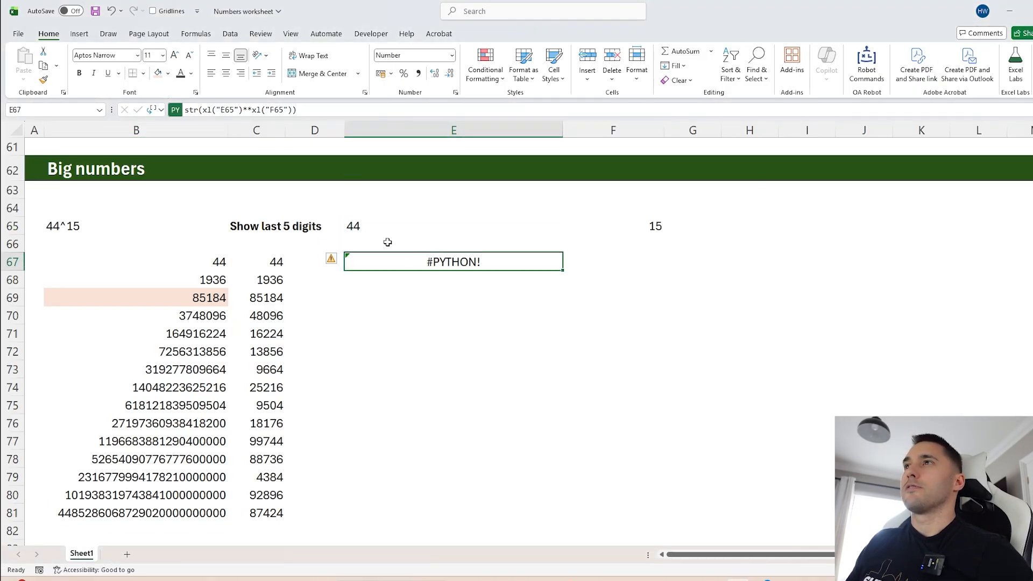
{"action": "left_click", "coordinate": [221, 110]}
{"action": "left_click", "coordinate": [203, 110]}
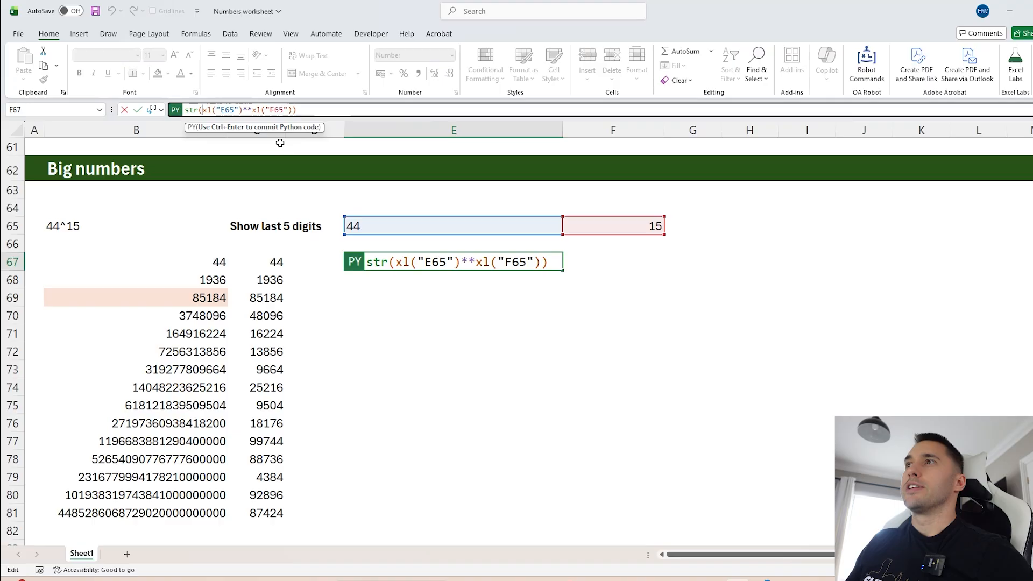
{"action": "type", "text": "int"}
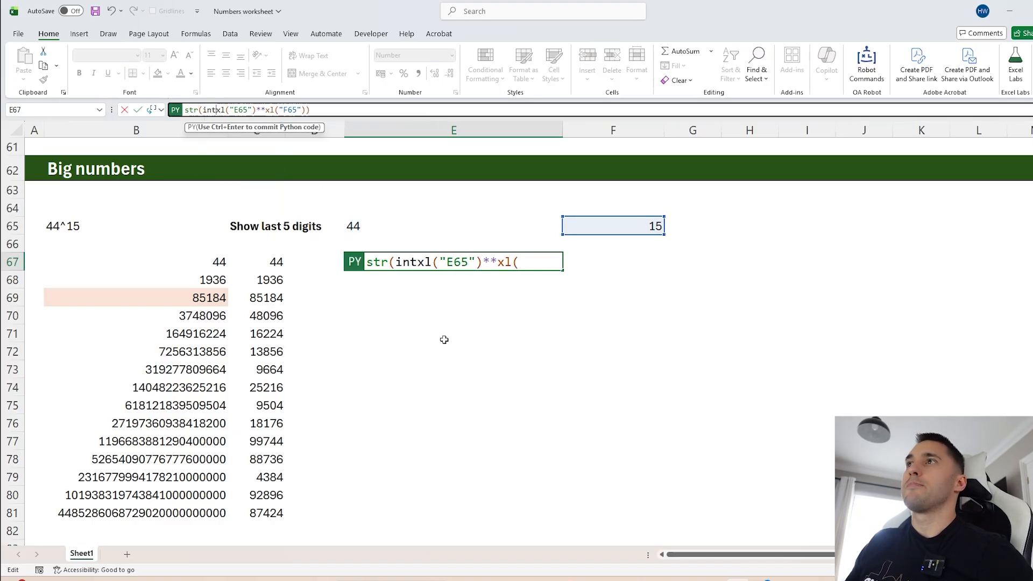
{"action": "type", "text": "("}
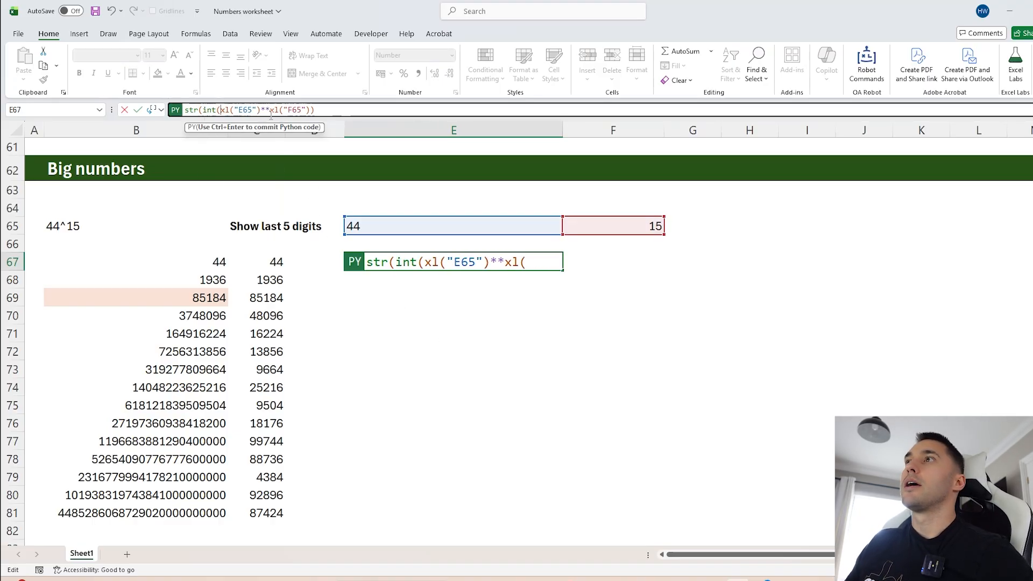
{"action": "left_click", "coordinate": [264, 109]}
{"action": "type", "text": ")"}
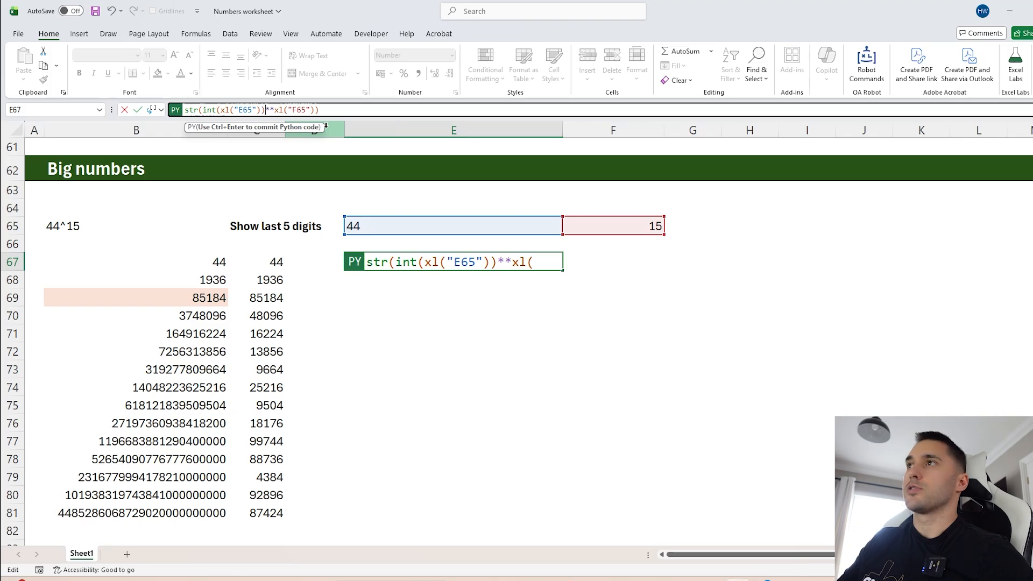
{"action": "key", "text": "ctrl+Return"}
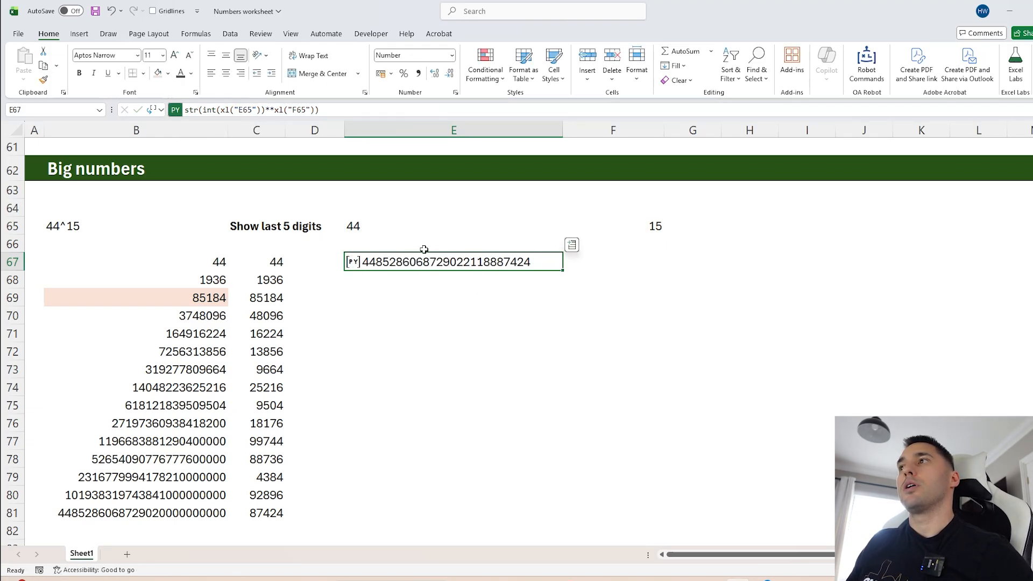
- Examine the str and int(xl("E65")) parts of E67's Python formula without changing it
{"action": "left_click", "coordinate": [272, 114]}
{"action": "mouse_move", "coordinate": [185, 110]}
{"action": "left_mouse_down"}
{"action": "mouse_move", "coordinate": [216, 110]}
{"action": "mouse_move", "coordinate": [204, 110]}
{"action": "left_mouse_up"}
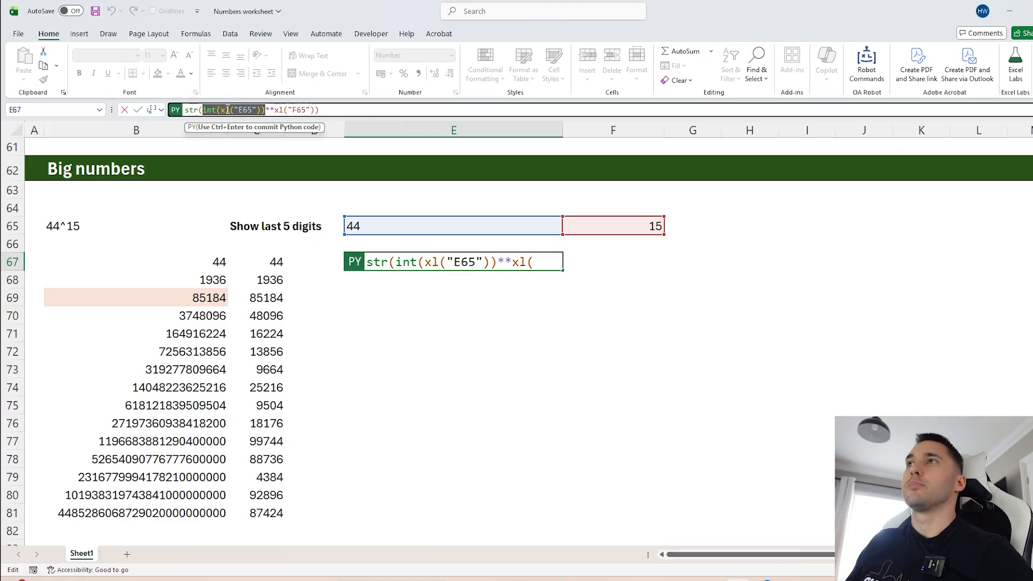
{"action": "left_click", "coordinate": [193, 110]}
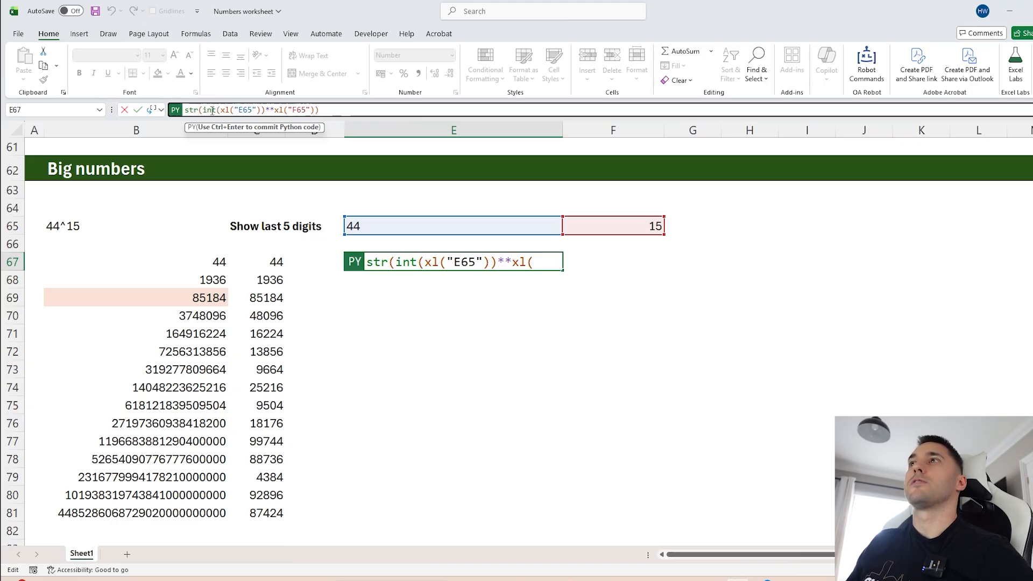
{"action": "key", "text": "ctrl+Return"}
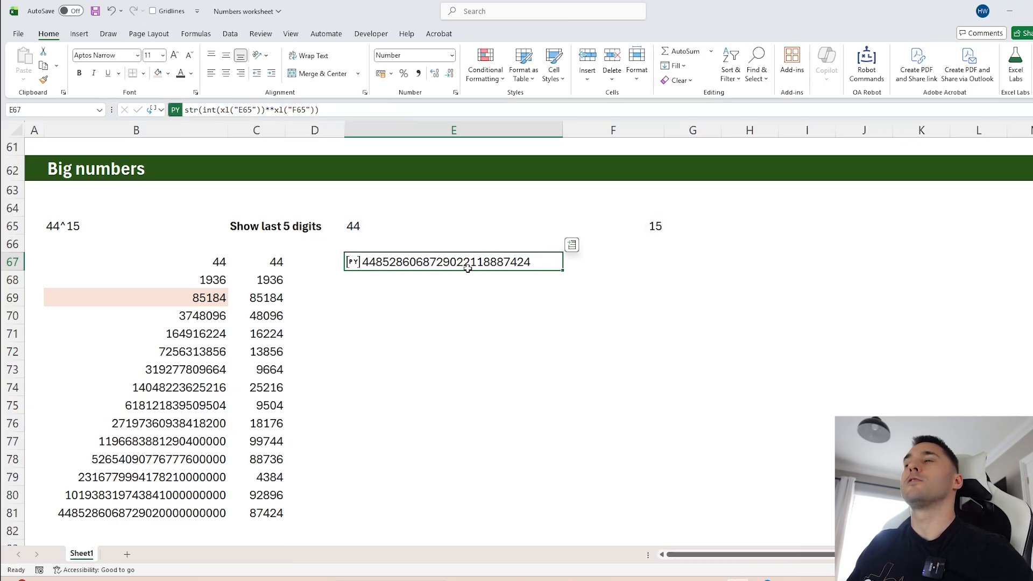
{"action": "left_click", "coordinate": [273, 110]}
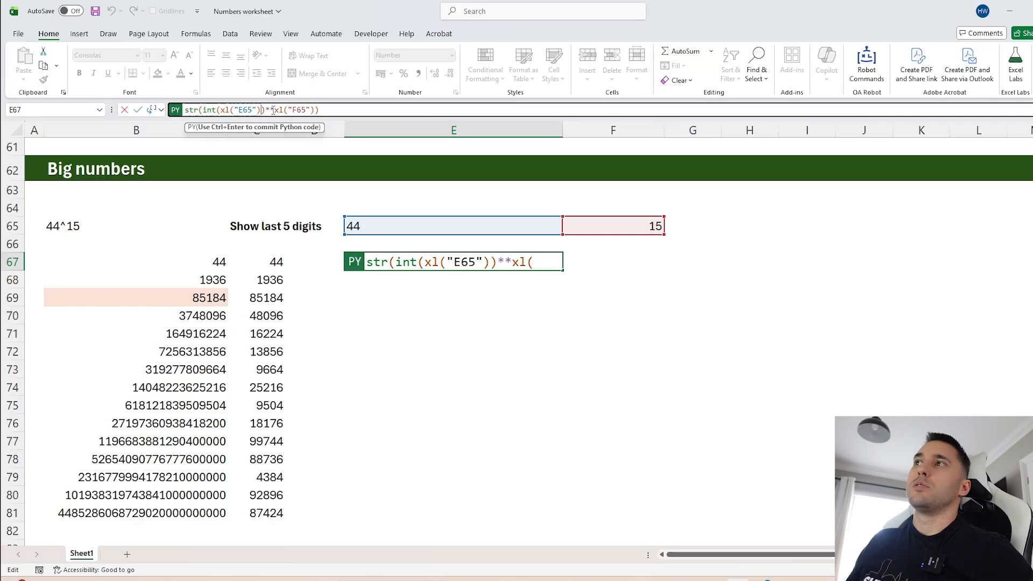
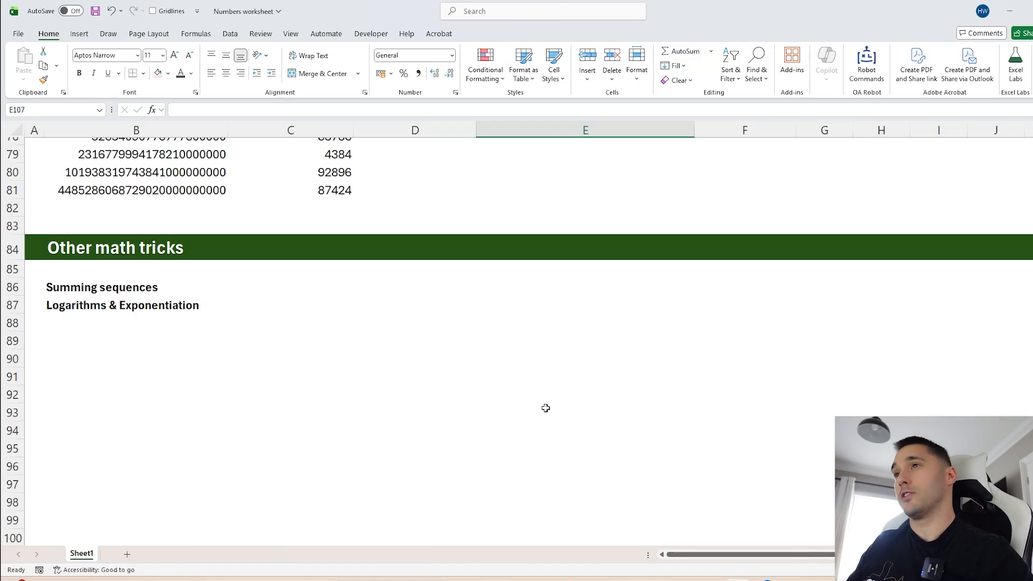
- Sum the integers from 1 to 100 in B89, below the Other math tricks topics, with =SUM(SEQUENCE(100))
{"action": "left_click", "coordinate": [108, 289]}
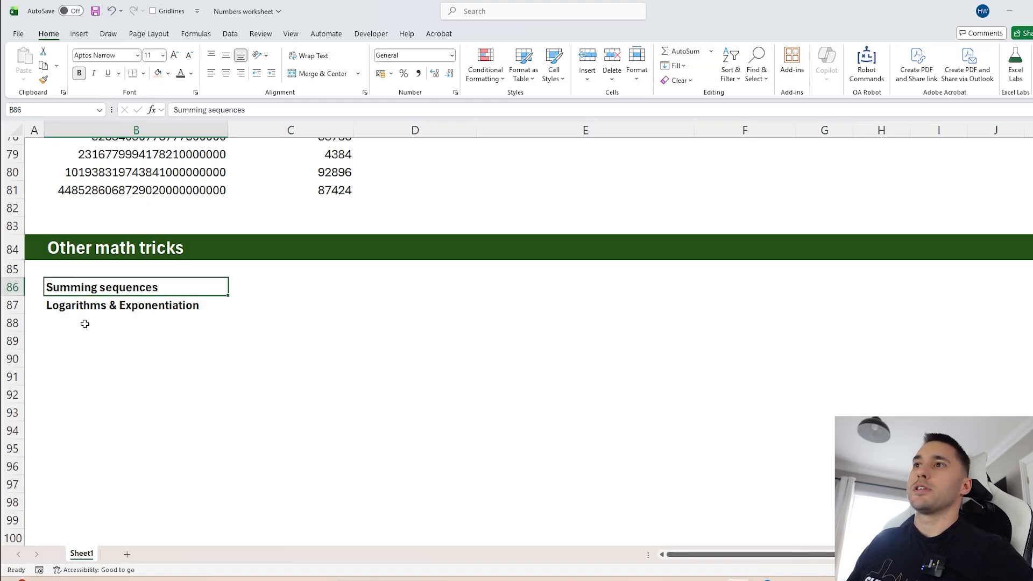
{"action": "left_click", "coordinate": [209, 336]}
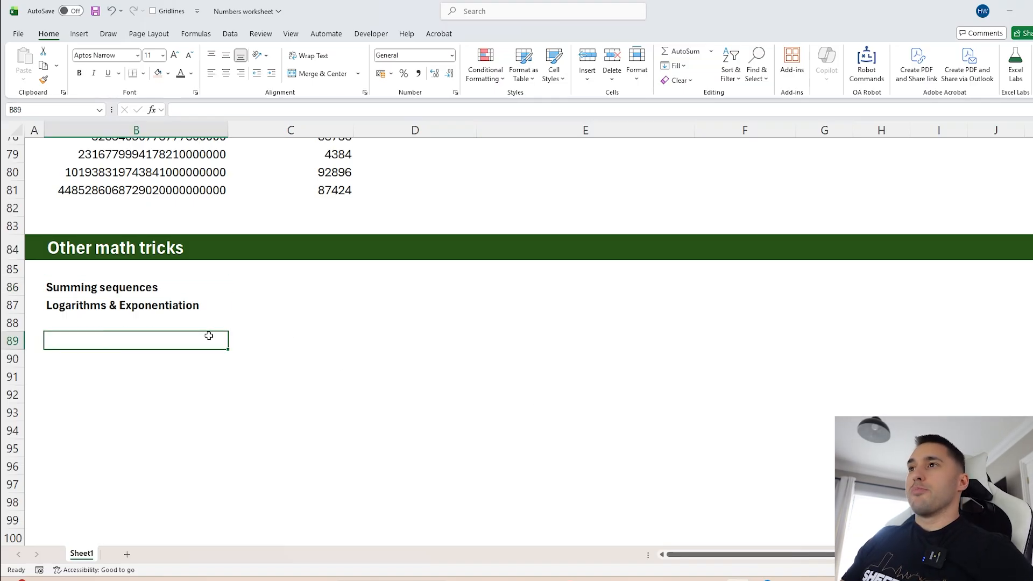
{"action": "type", "text": "="}
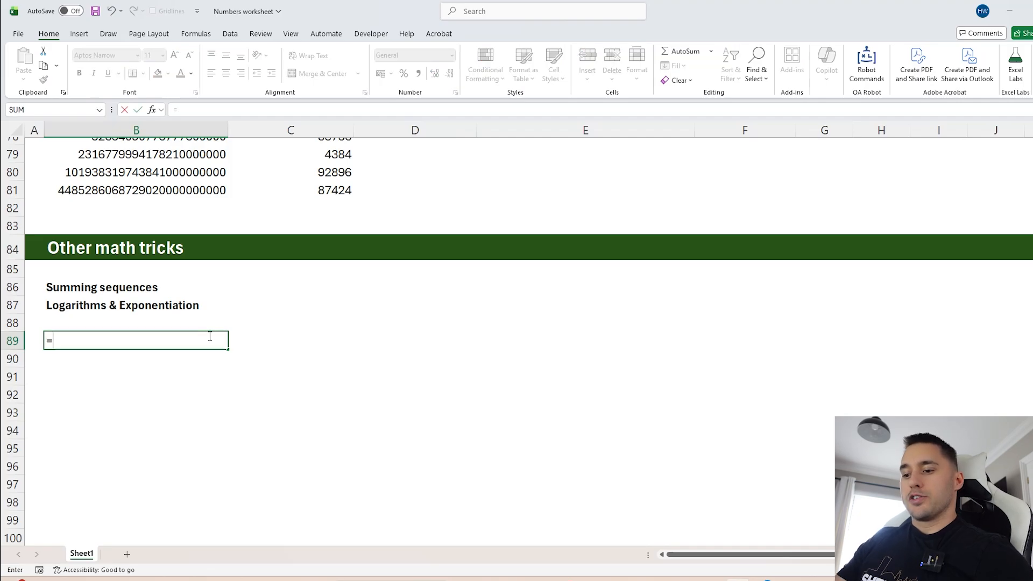
{"action": "type", "text": "SUM(seq"}
{"action": "key", "text": "Tab"}
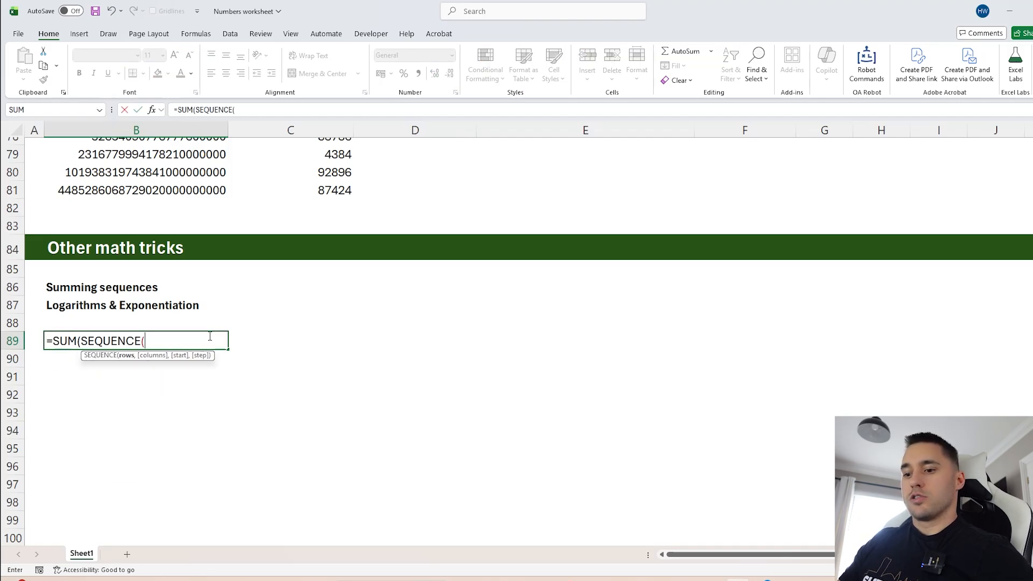
{"action": "type", "text": "100))"}
{"action": "key", "text": "Return"}
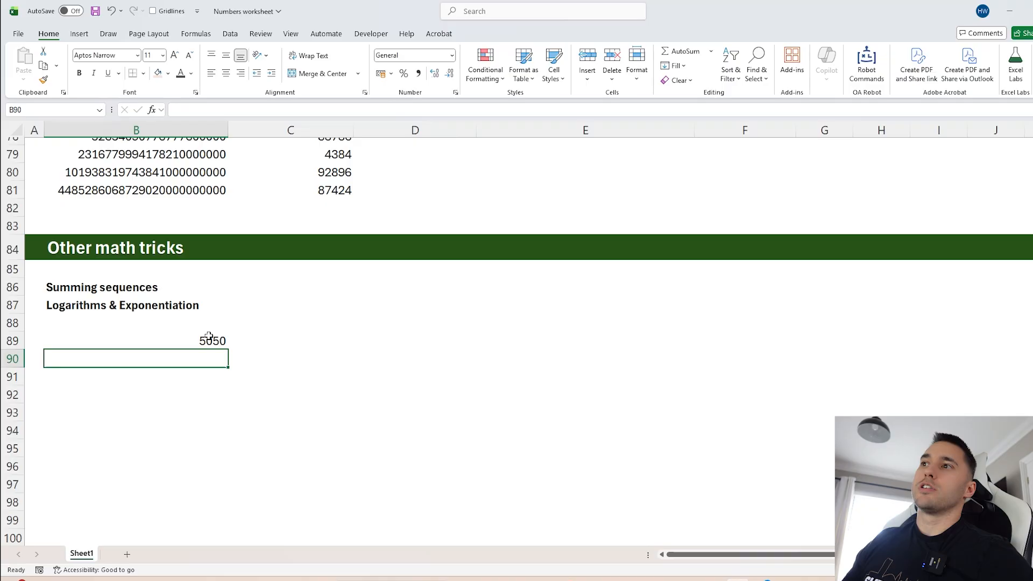
{"action": "left_click", "coordinate": [209, 336]}
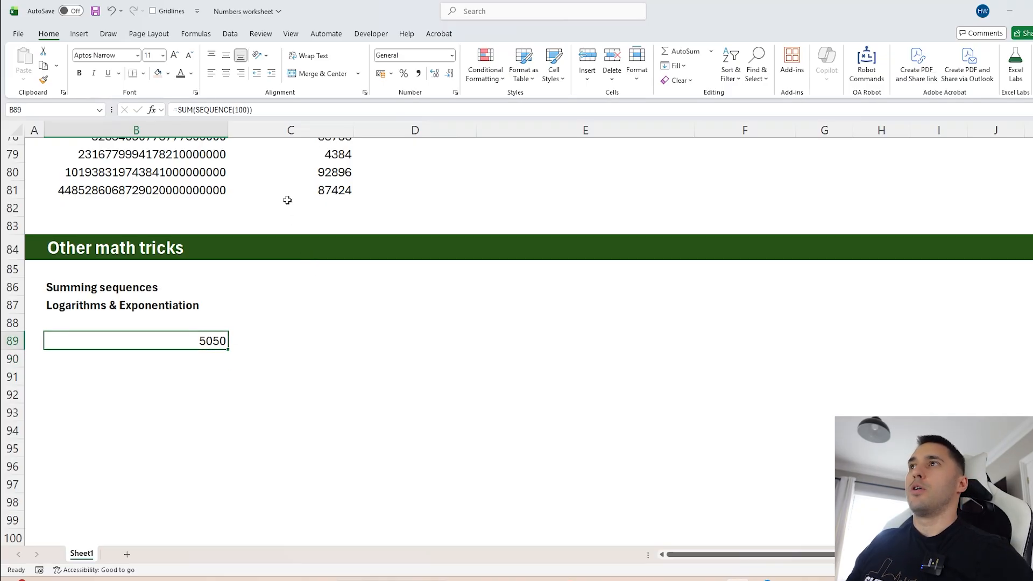
{"action": "left_click", "coordinate": [245, 110]}
{"action": "key", "text": "Escape"}
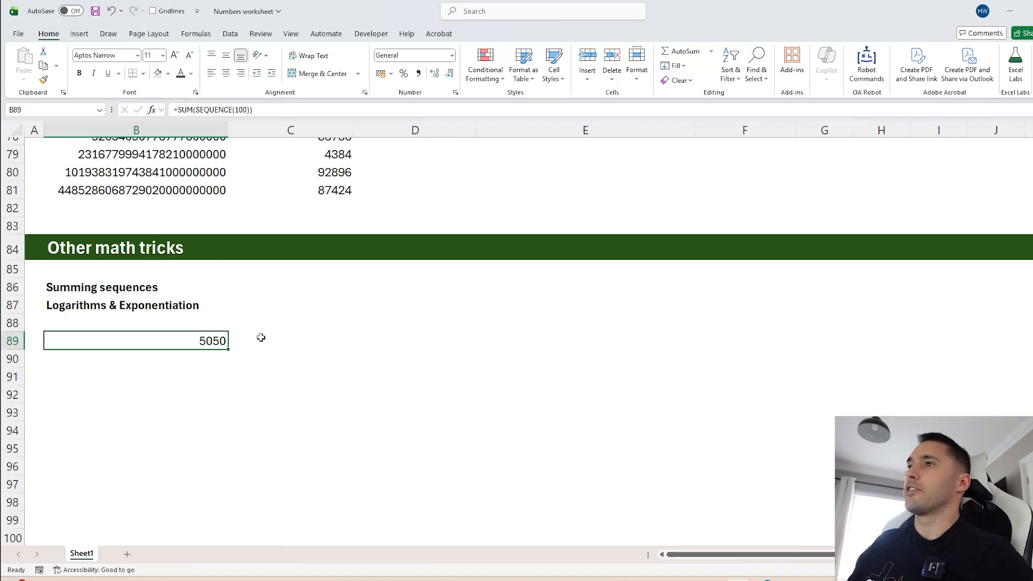
{"action": "left_click", "coordinate": [247, 109]}
{"action": "type", "text": "0000000"}
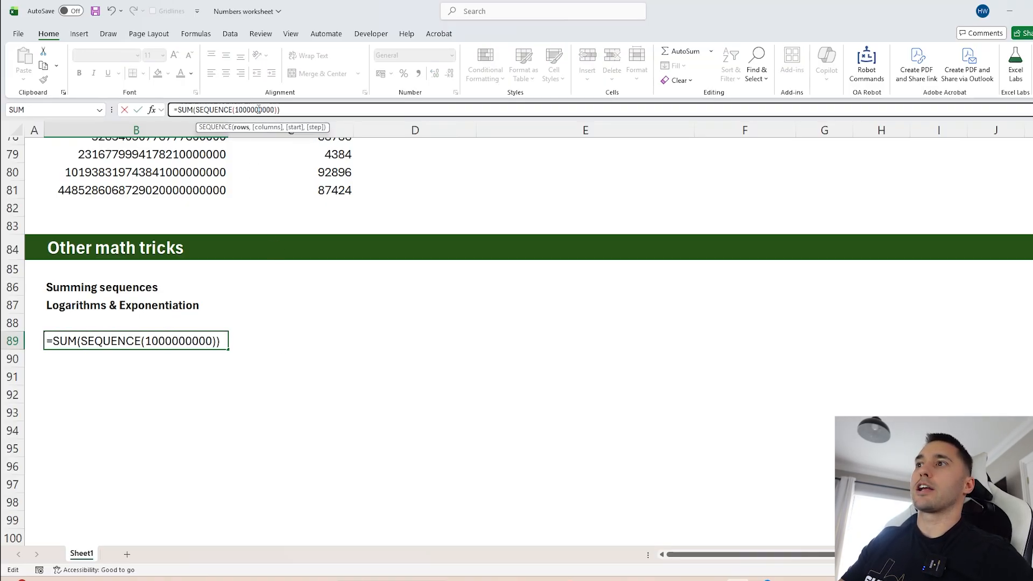
{"action": "key", "text": "Return"}
{"action": "left_click", "coordinate": [139, 343]}
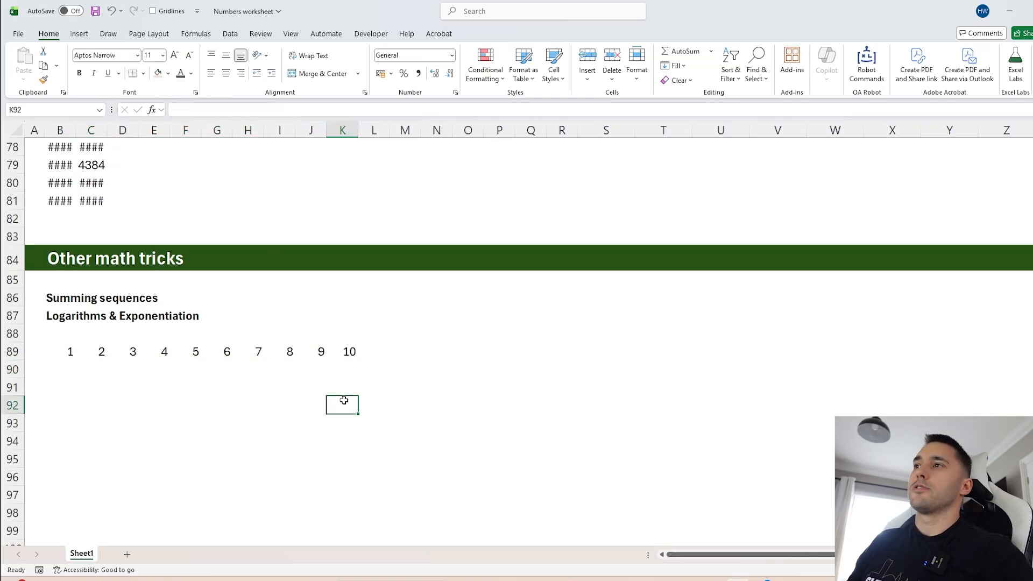
- Examine the sequence from 1 to 10 laid out across B89:K89
{"action": "left_click_drag", "start_coordinate": [81, 352], "coordinate": [349, 352]}
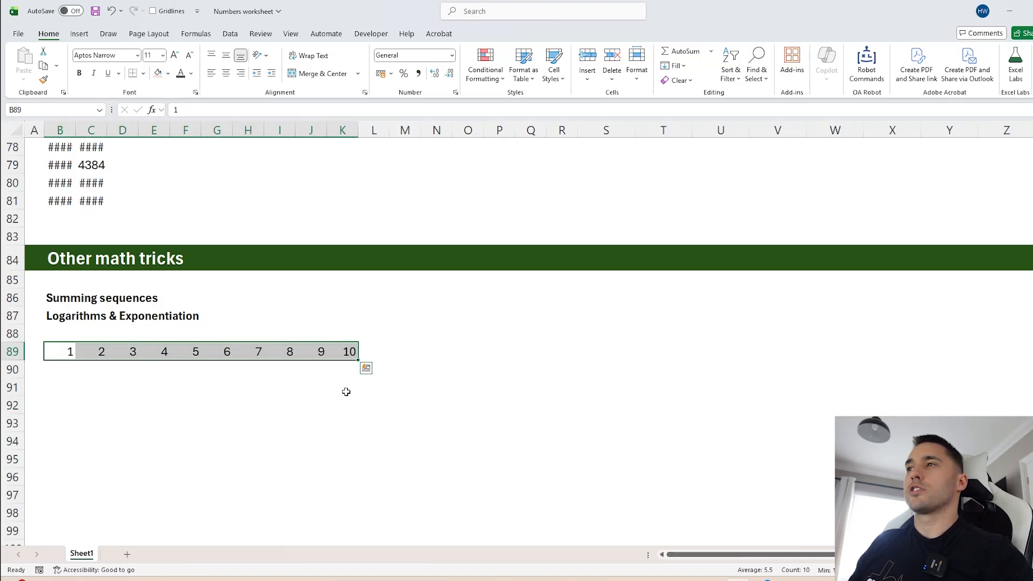
{"action": "left_click", "coordinate": [342, 404]}
{"action": "left_click", "coordinate": [256, 411]}
{"action": "left_click", "coordinate": [259, 440]}
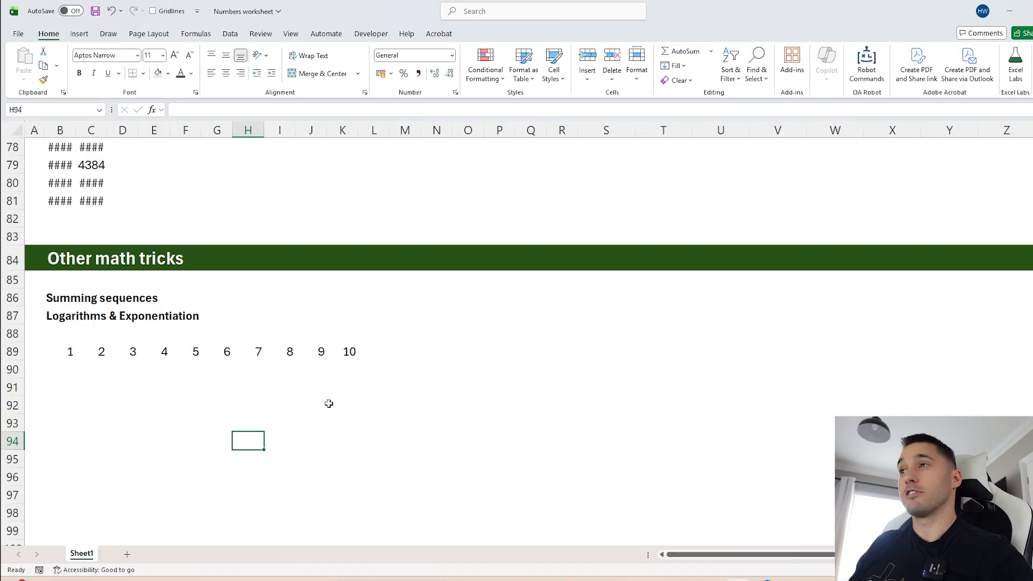
{"action": "left_click", "coordinate": [347, 369]}
{"action": "left_click_drag", "start_coordinate": [65, 352], "coordinate": [339, 351]}
- Calculate the sum of the 1 to 10 sequence in B91 with =10*11/2, and compare it with B89:K89
{"action": "left_click", "coordinate": [67, 387]}
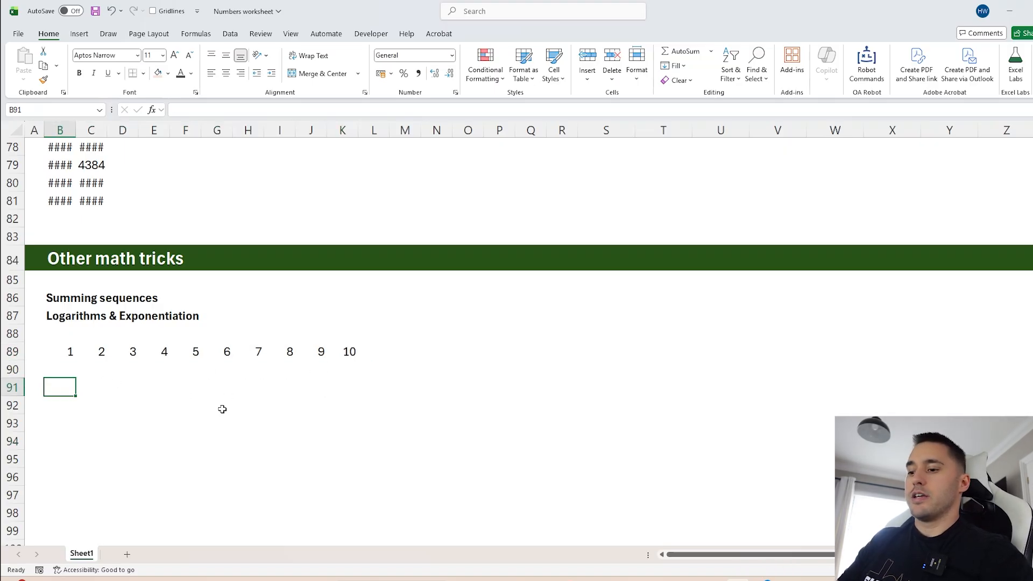
{"action": "type", "text": "=10*11/2"}
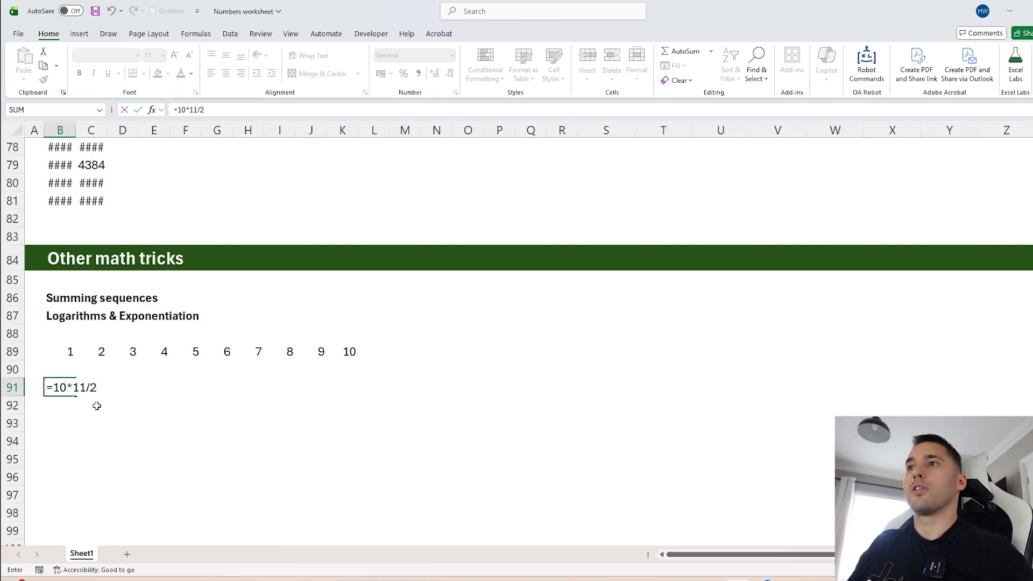
{"action": "key", "text": "Return"}
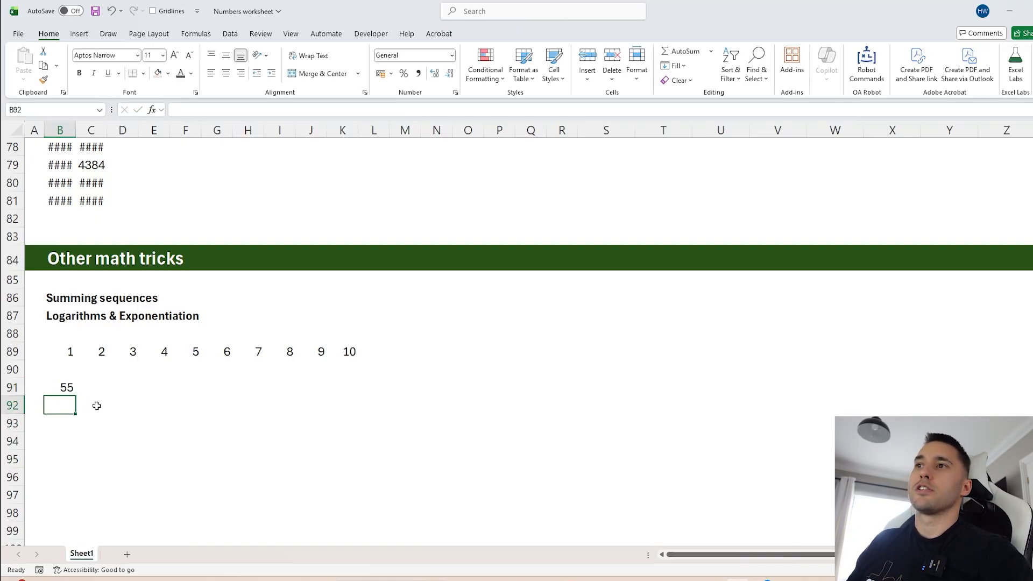
{"action": "key", "text": "Up"}
{"action": "left_click_drag", "start_coordinate": [71, 352], "coordinate": [351, 351]}
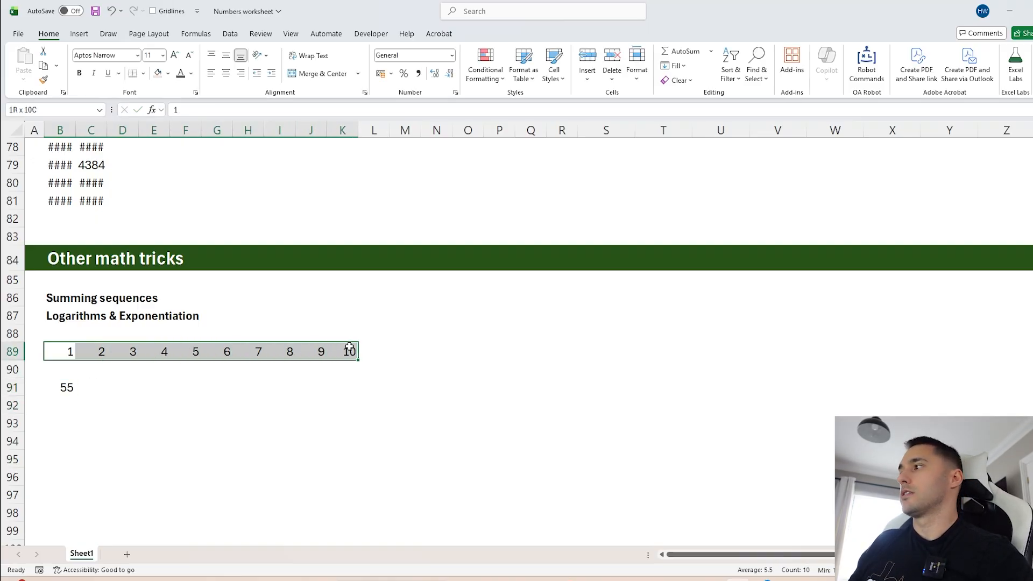
- Clear the shortcut sum formula from B91
{"action": "left_click", "coordinate": [69, 387]}
{"action": "key", "text": "Delete"}
{"action": "left_click", "coordinate": [78, 424]}
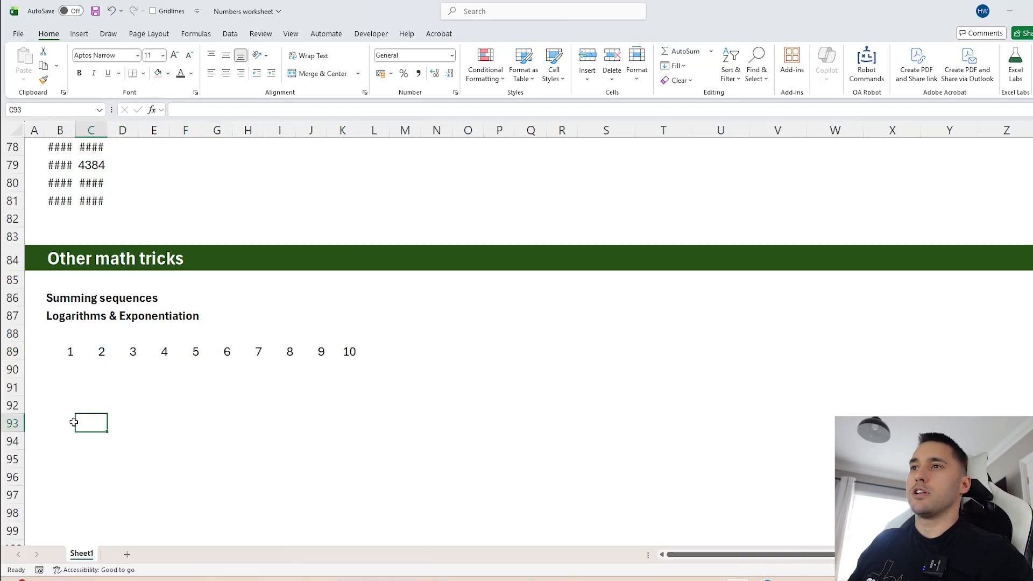
- Enter the reversed sequence from 10 down to 1 in B90:K90, beneath the ascending row
{"action": "left_click", "coordinate": [64, 365]}
{"action": "type", "text": "10"}
{"action": "key", "text": "Tab"}
{"action": "type", "text": "9"}
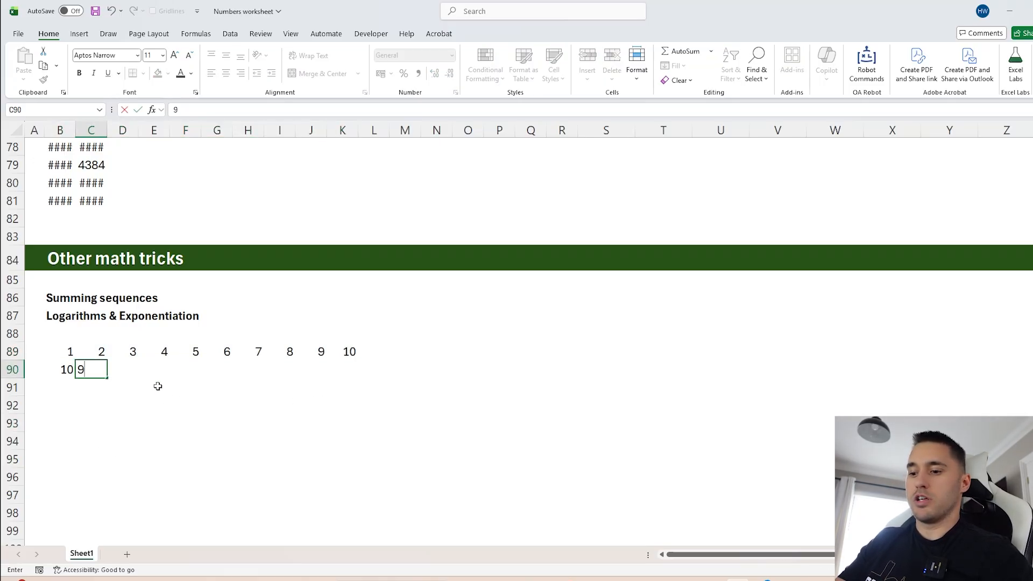
{"action": "key", "text": "Tab"}
{"action": "type", "text": "8"}
{"action": "key", "text": "Tab"}
{"action": "type", "text": "7\t6\t5\t4\t3\t2\t1"}
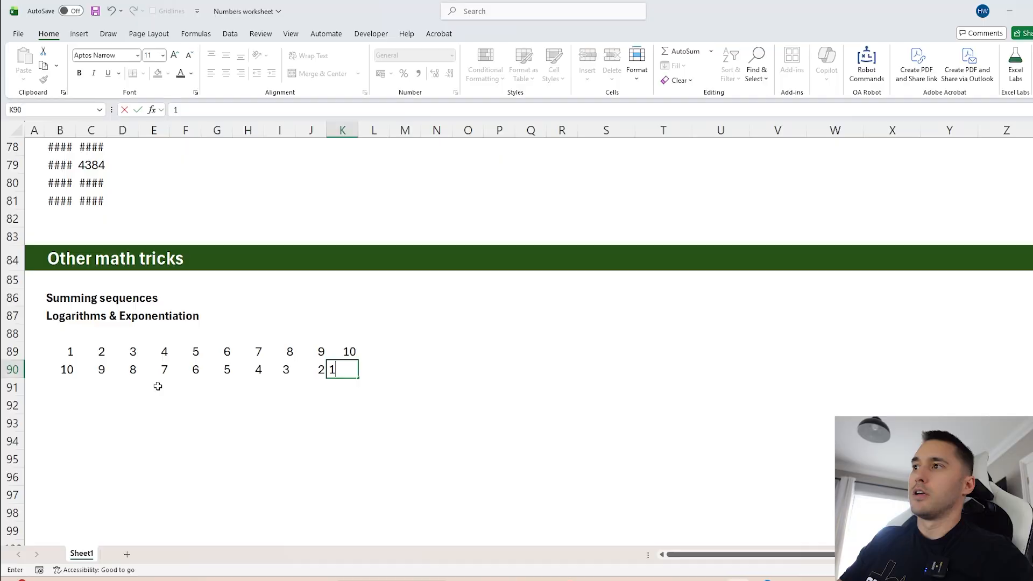
{"action": "left_click", "coordinate": [157, 386]}
{"action": "left_click", "coordinate": [142, 428]}
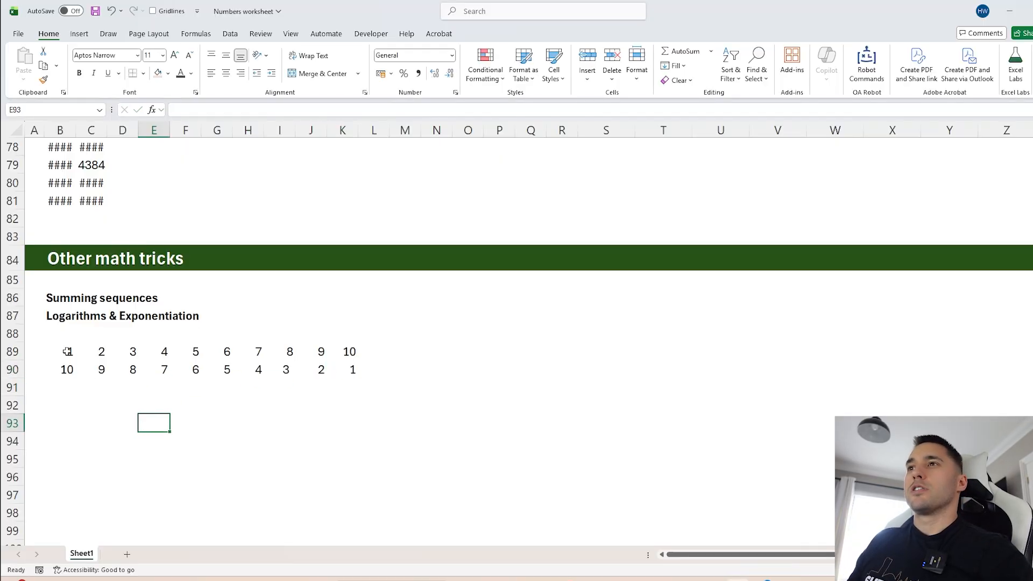
- Add each column pair with =SUM(B89:B90) in B91, fill it across to K91 and make the totals bold
{"action": "mouse_move", "coordinate": [68, 351]}
{"action": "left_mouse_down"}
{"action": "mouse_move", "coordinate": [66, 368]}
{"action": "mouse_move", "coordinate": [94, 367]}
{"action": "mouse_move", "coordinate": [64, 368]}
{"action": "left_mouse_up"}
{"action": "left_click", "coordinate": [59, 386]}
{"action": "key", "text": "alt+equal"}
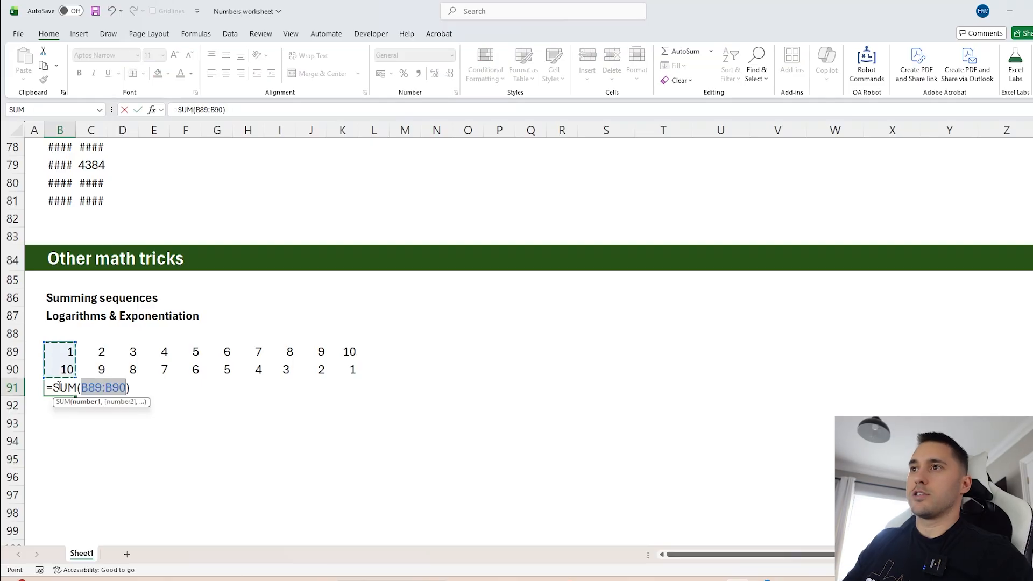
{"action": "key", "text": "ctrl+Return"}
{"action": "left_click_drag", "start_coordinate": [76, 395], "coordinate": [364, 402]}
{"action": "key", "text": "ctrl+b"}
{"action": "left_click", "coordinate": [233, 383]}
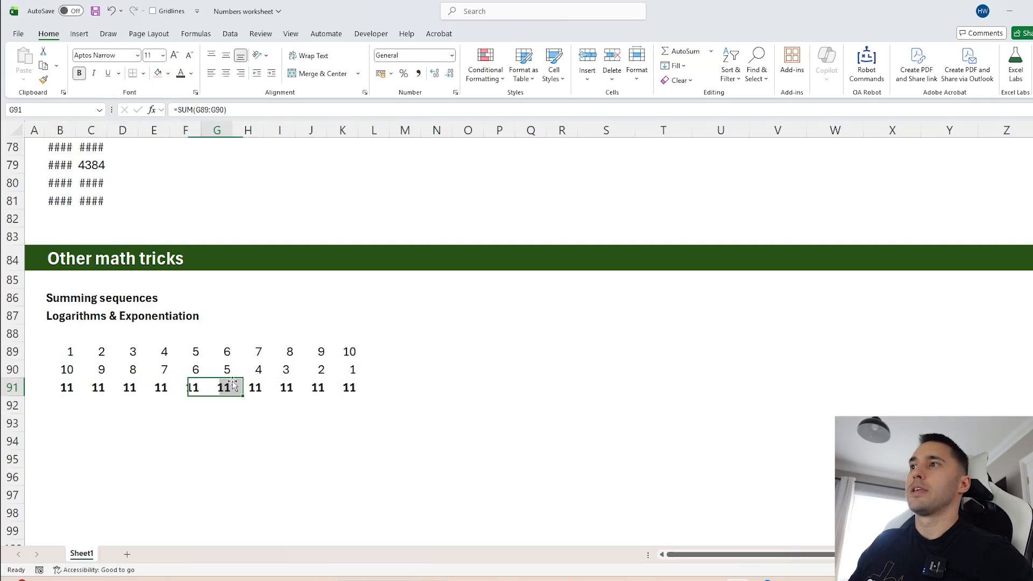
- Examine the ascending and reversed sequences in rows 89 and 90 and their column totals in B91:K91
{"action": "left_click_drag", "start_coordinate": [349, 351], "coordinate": [288, 368]}
{"action": "left_click", "coordinate": [348, 387]}
{"action": "left_click", "coordinate": [346, 351]}
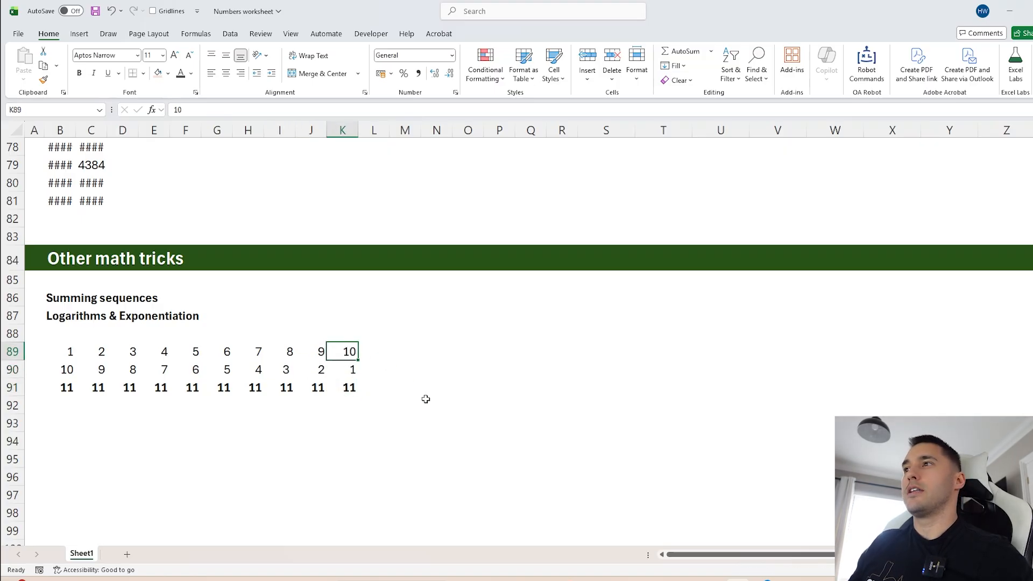
{"action": "left_click", "coordinate": [346, 388]}
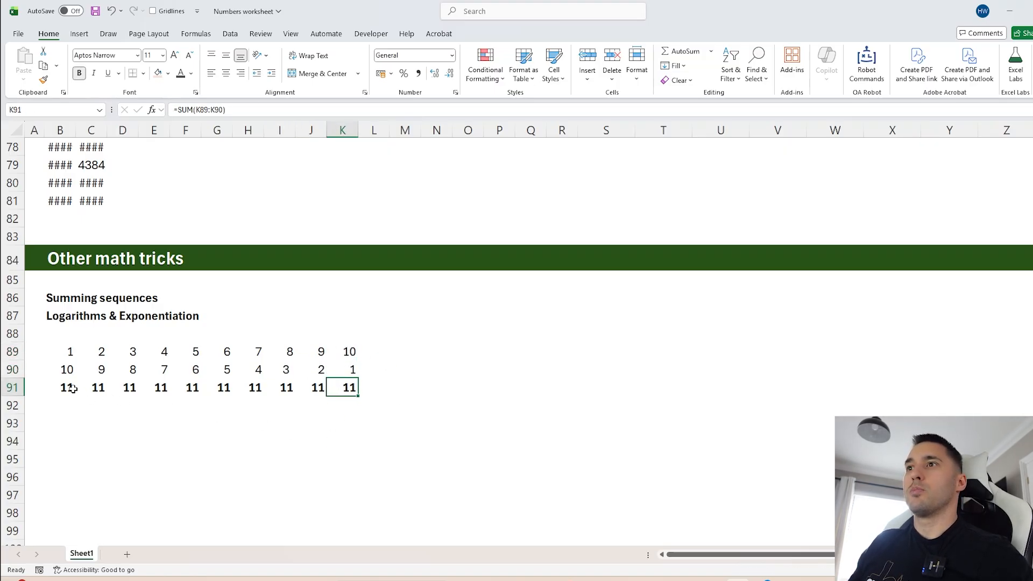
{"action": "left_click_drag", "start_coordinate": [67, 387], "coordinate": [332, 387]}
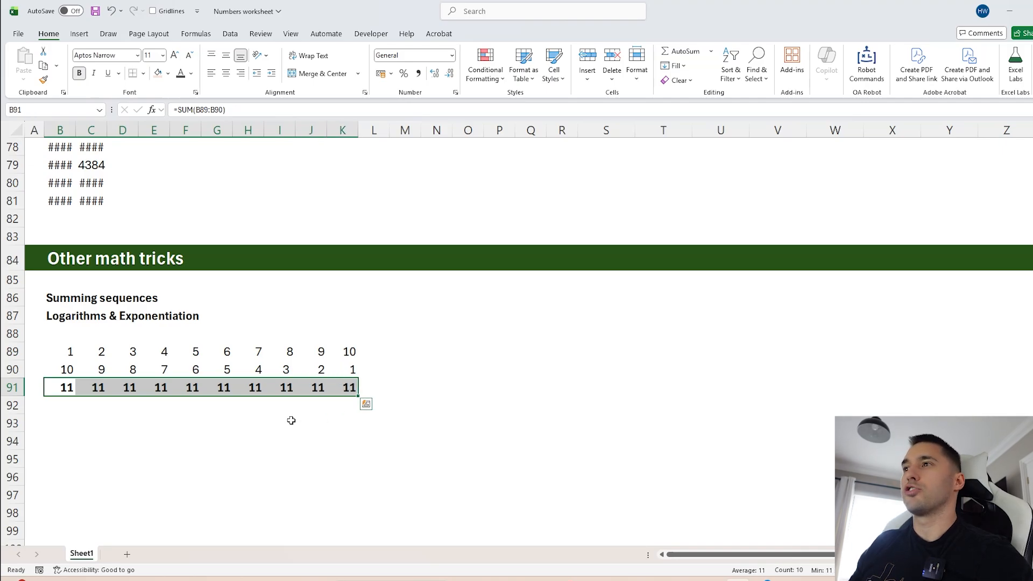
{"action": "left_click", "coordinate": [13, 369]}
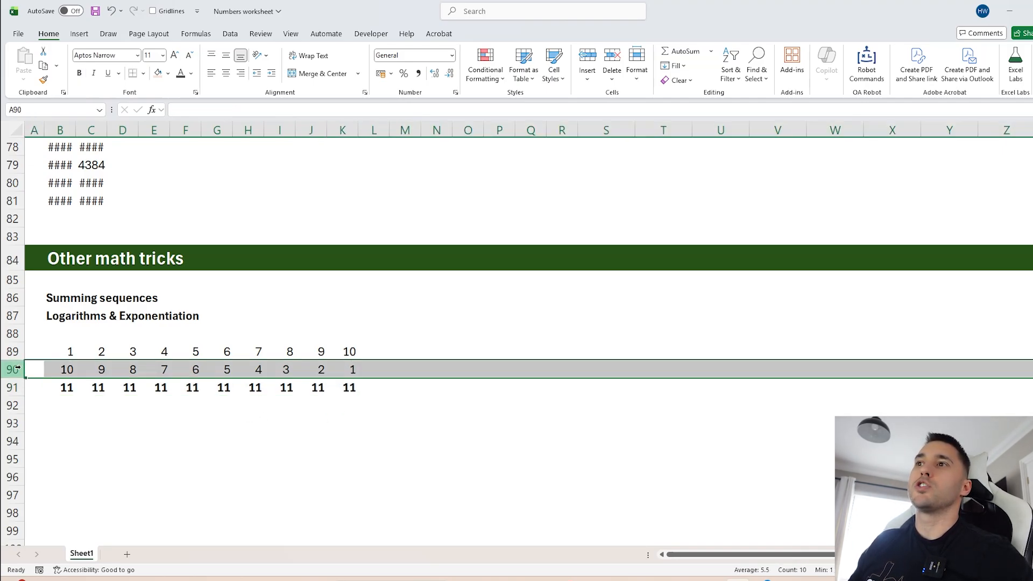
{"action": "left_click", "coordinate": [16, 351]}
{"action": "left_click", "coordinate": [14, 370]}
{"action": "left_click", "coordinate": [12, 353]}
{"action": "left_click", "coordinate": [13, 370]}
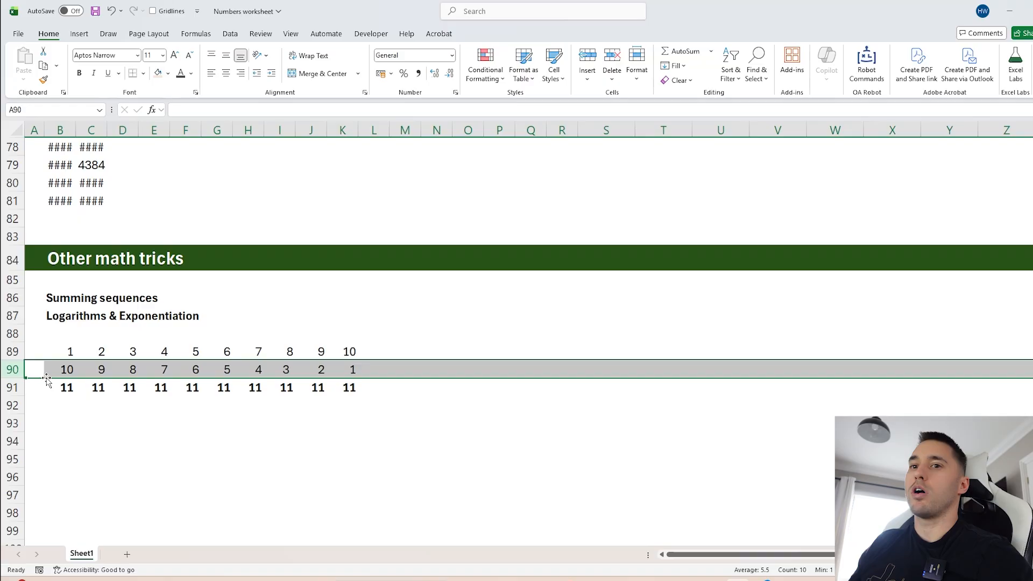
{"action": "left_click", "coordinate": [230, 424]}
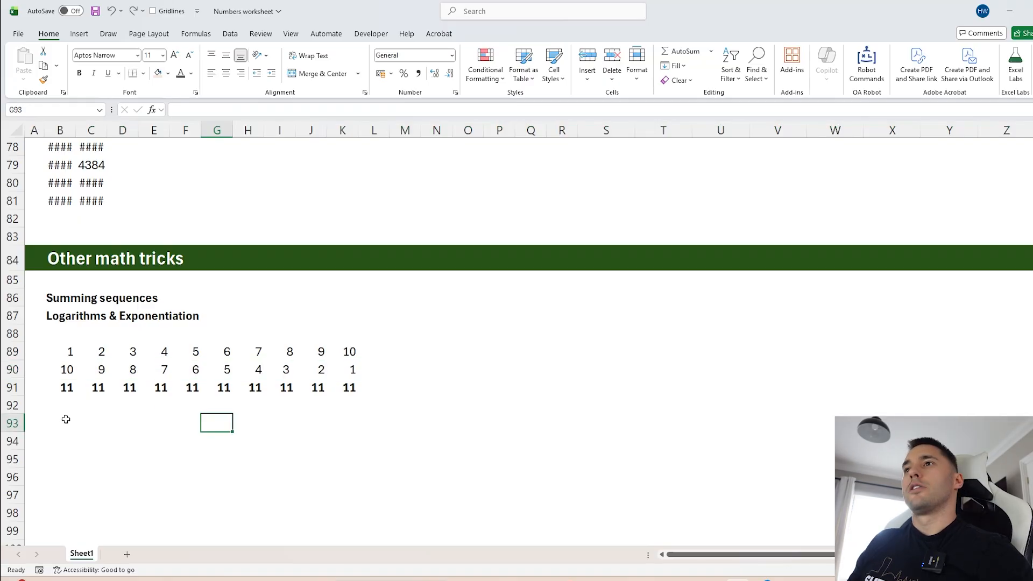
- Calculate the sum of the numbers from 1 to 10,000,000 in B93 with =10000000*10000001/2
{"action": "left_click", "coordinate": [65, 419]}
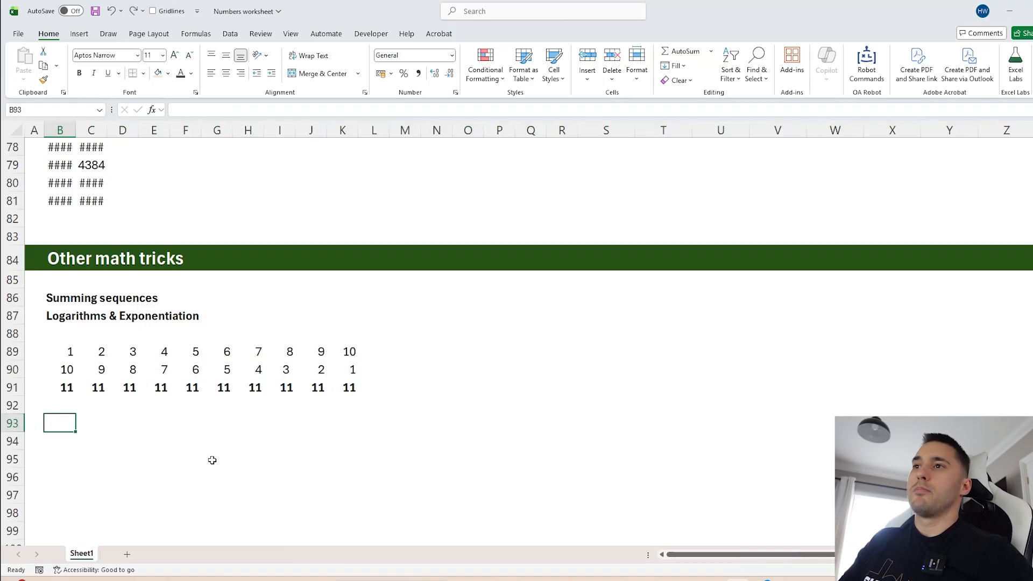
{"action": "type", "text": "="}
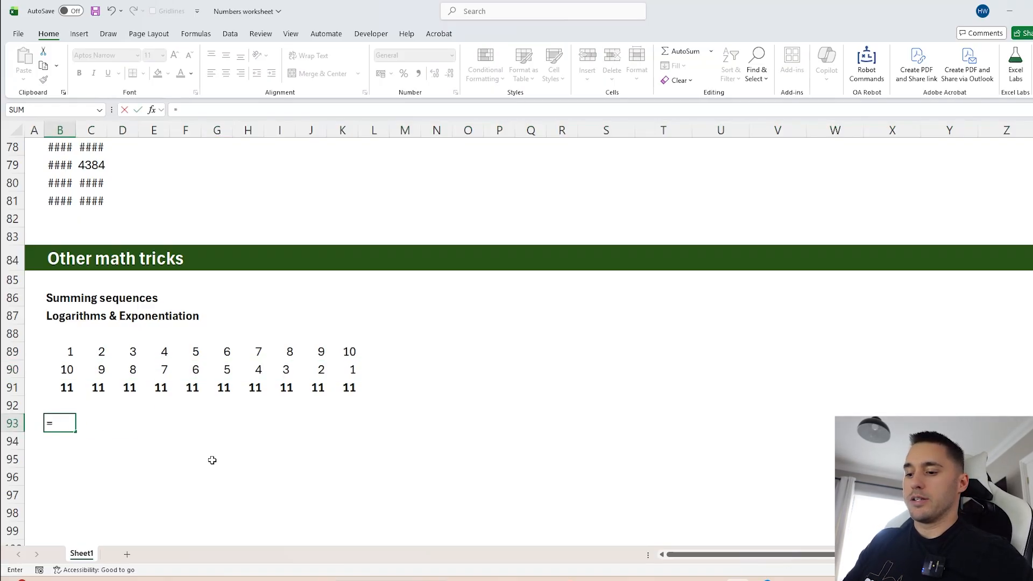
{"action": "type", "text": "10000"}
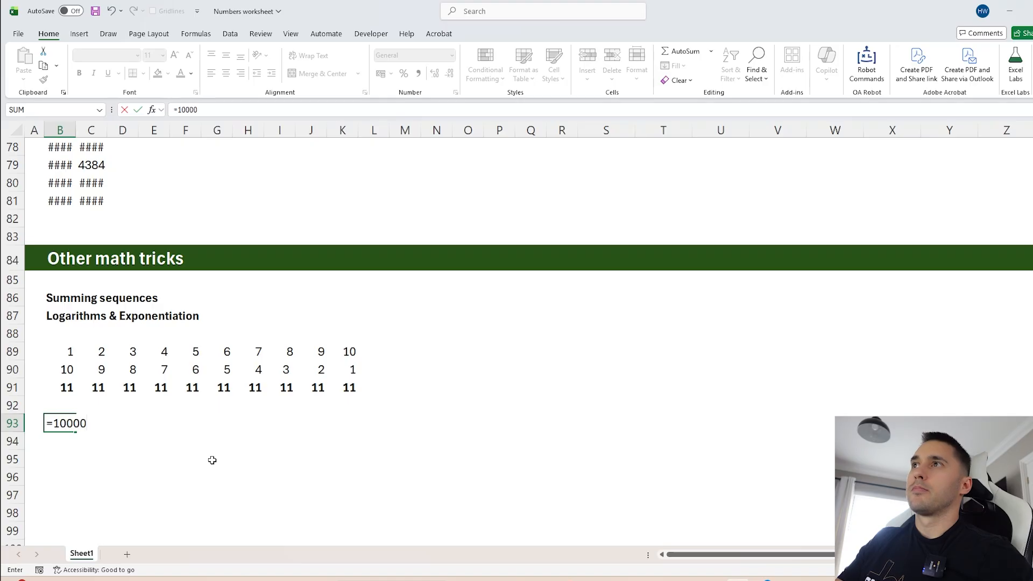
{"action": "type", "text": "000*10"}
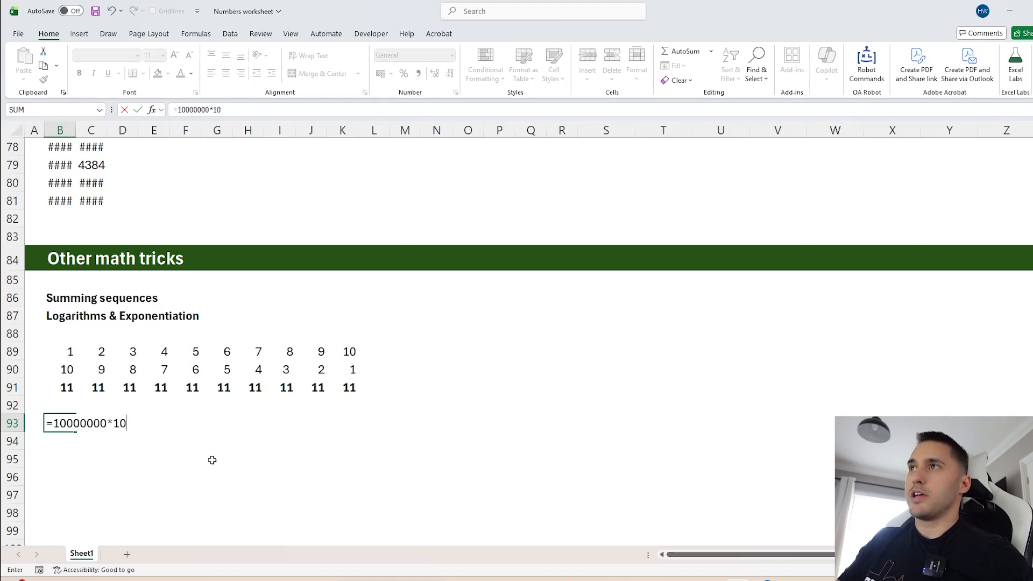
{"action": "type", "text": "000001/2"}
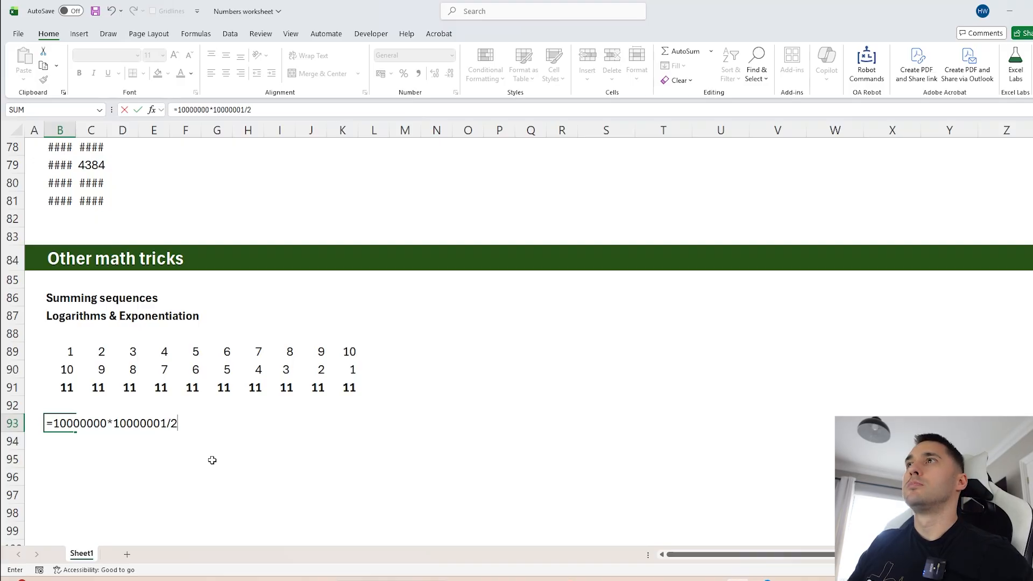
{"action": "key", "text": "Return"}
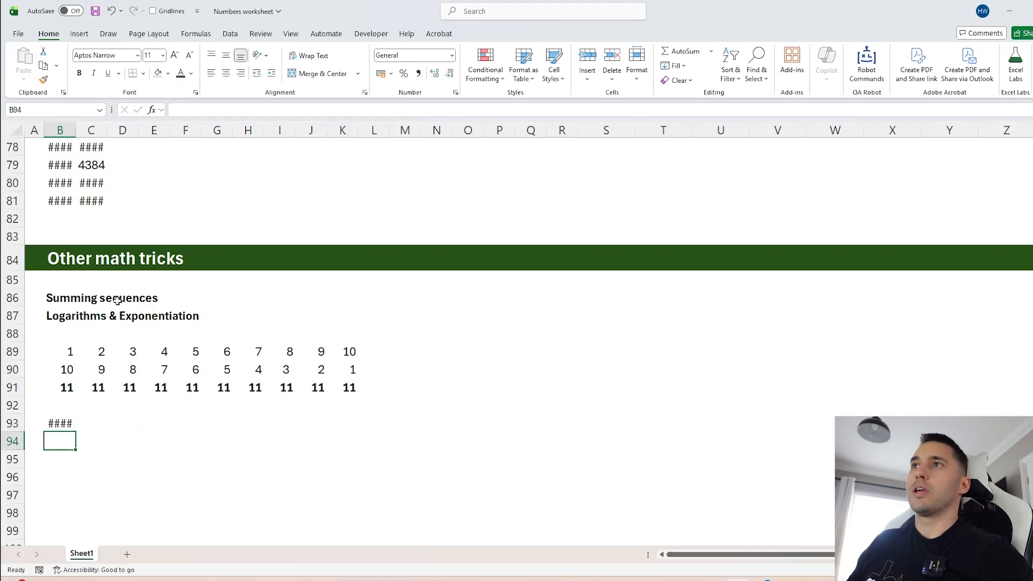
- Widen column B and format B93 as Number with no decimal places
{"action": "left_click_drag", "start_coordinate": [75, 131], "coordinate": [168, 130]}
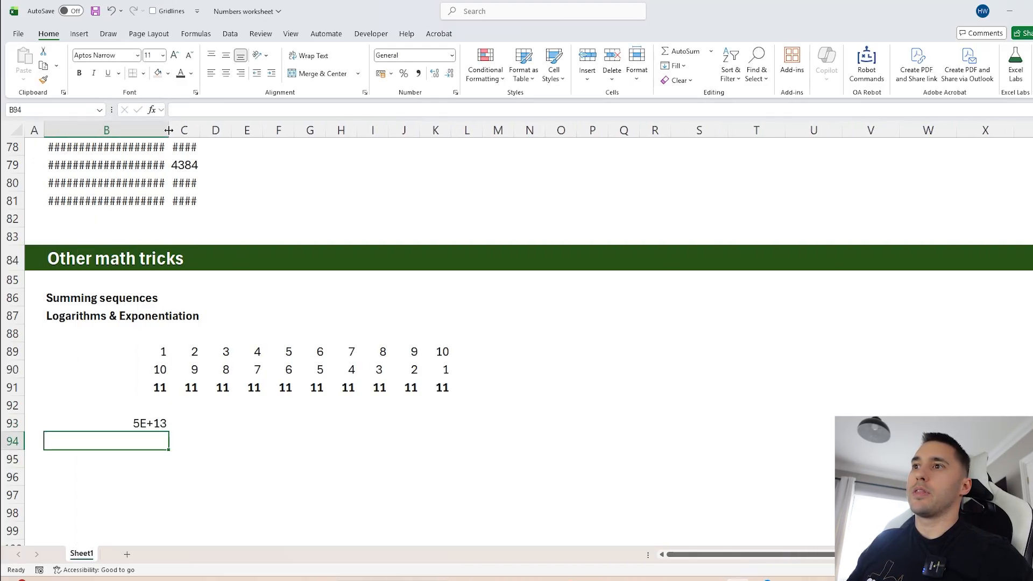
{"action": "left_click", "coordinate": [145, 423]}
{"action": "left_click", "coordinate": [452, 55]}
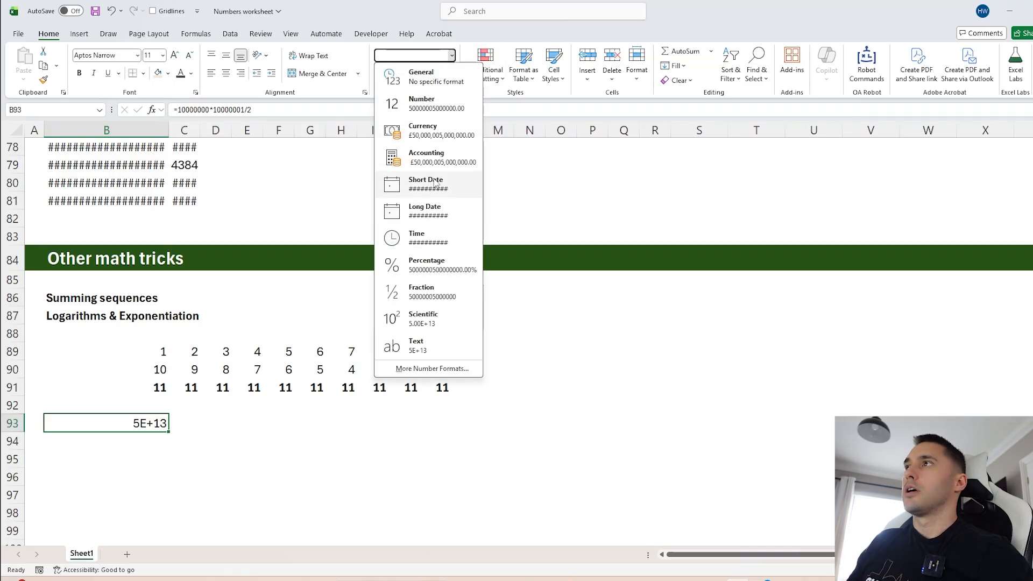
{"action": "left_click", "coordinate": [425, 103]}
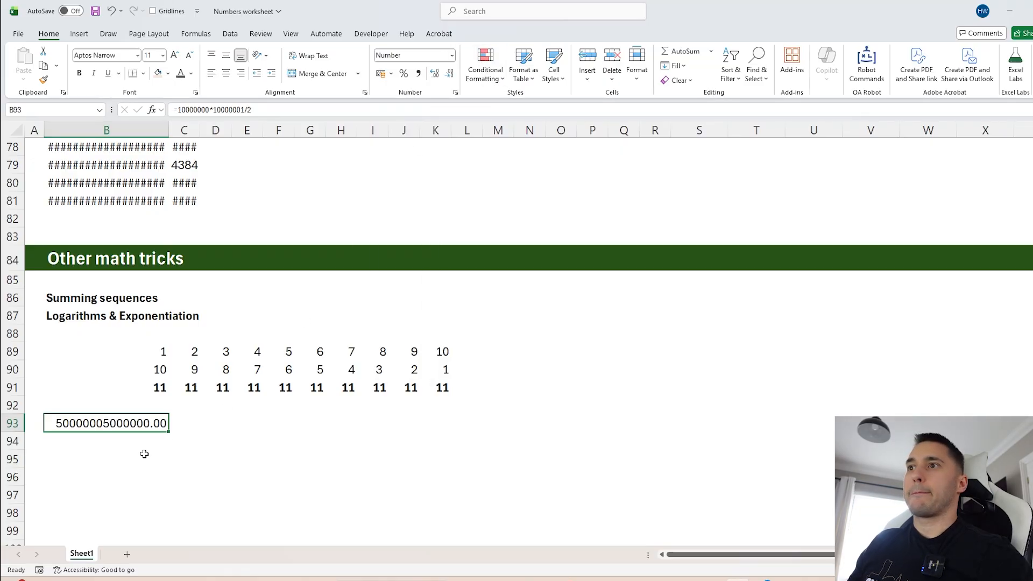
{"action": "left_click", "coordinate": [449, 74]}
{"action": "left_click", "coordinate": [449, 73]}
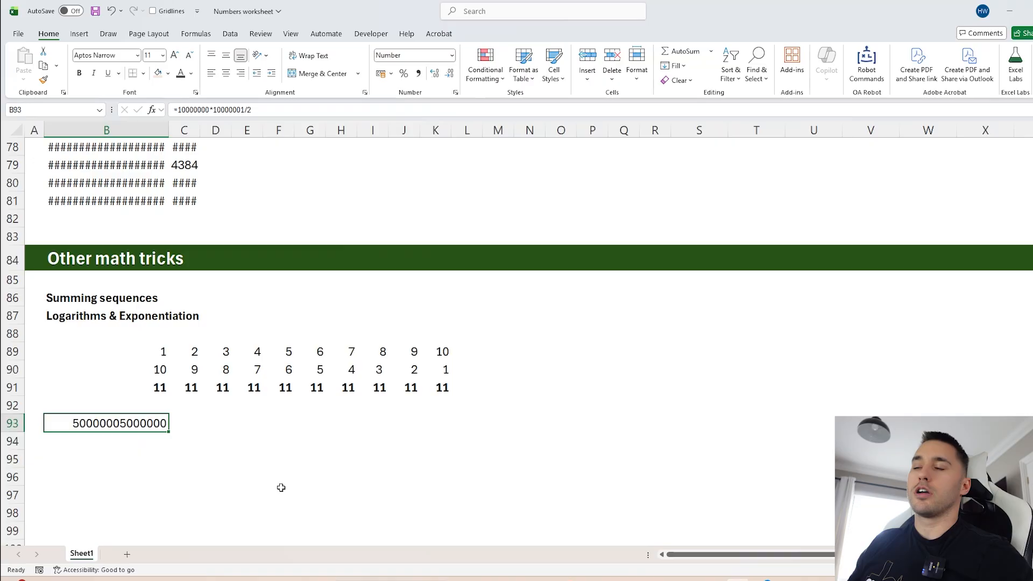
- Review the large sum formula in B93, clear it and narrow column B again
{"action": "left_click", "coordinate": [138, 453]}
{"action": "left_click", "coordinate": [133, 425]}
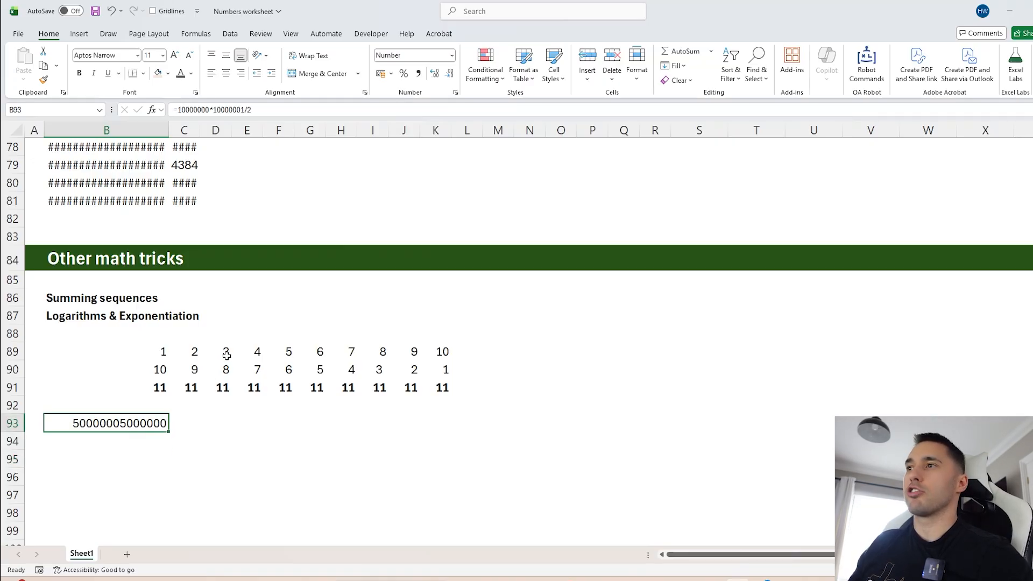
{"action": "left_click", "coordinate": [213, 110]}
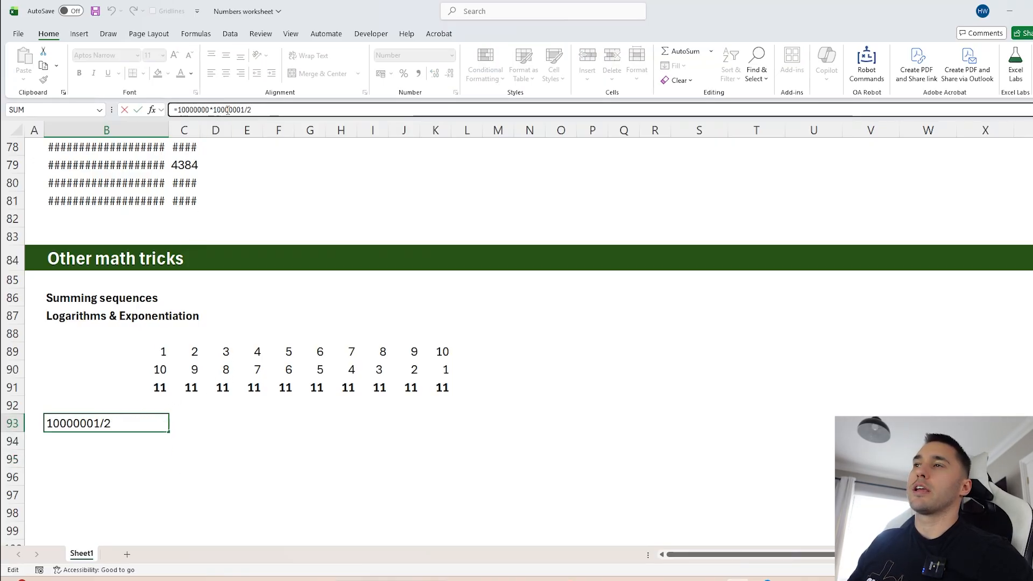
{"action": "key", "text": "Escape"}
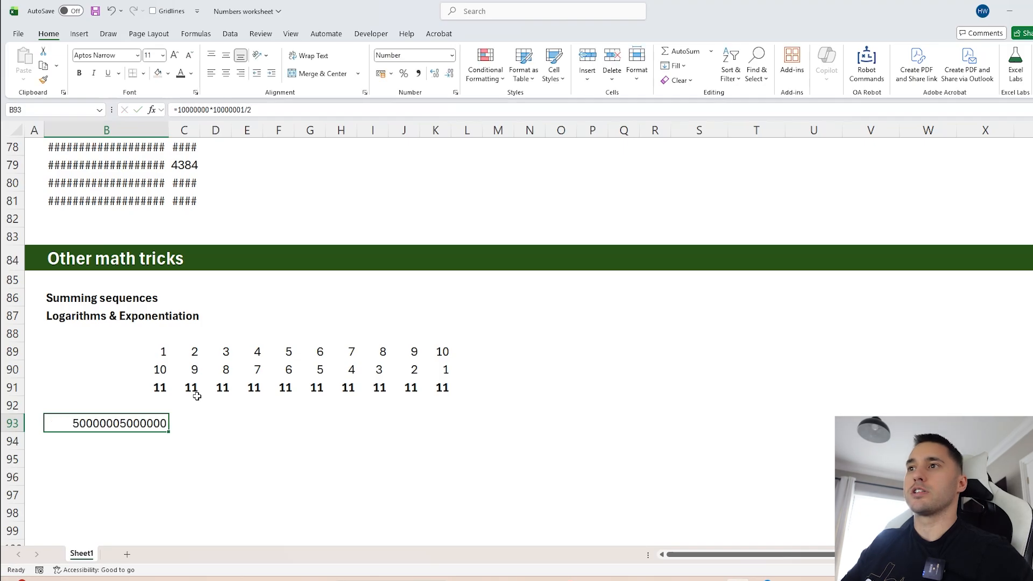
{"action": "key", "text": "Delete"}
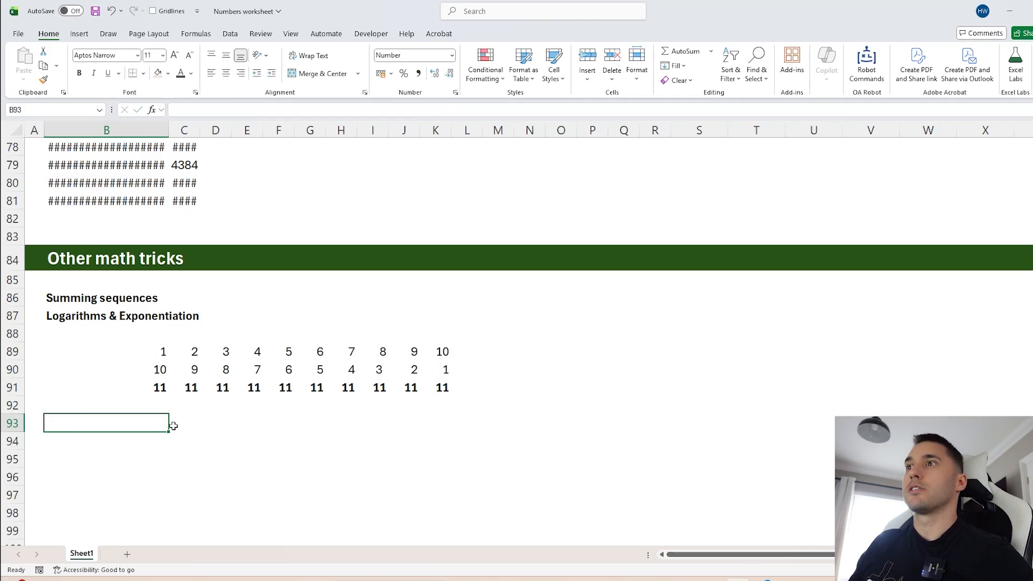
{"action": "left_click", "coordinate": [245, 424]}
{"action": "left_click_drag", "start_coordinate": [168, 131], "coordinate": [83, 130]}
- Shorten the sequence to 4 through 10 by clearing columns B to D of rows 89 to 91 and re-entering E90:K90 as 10 down to 4
{"action": "left_click_drag", "start_coordinate": [142, 351], "coordinate": [81, 350]}
{"action": "key", "text": "Delete"}
{"action": "left_click", "coordinate": [358, 369]}
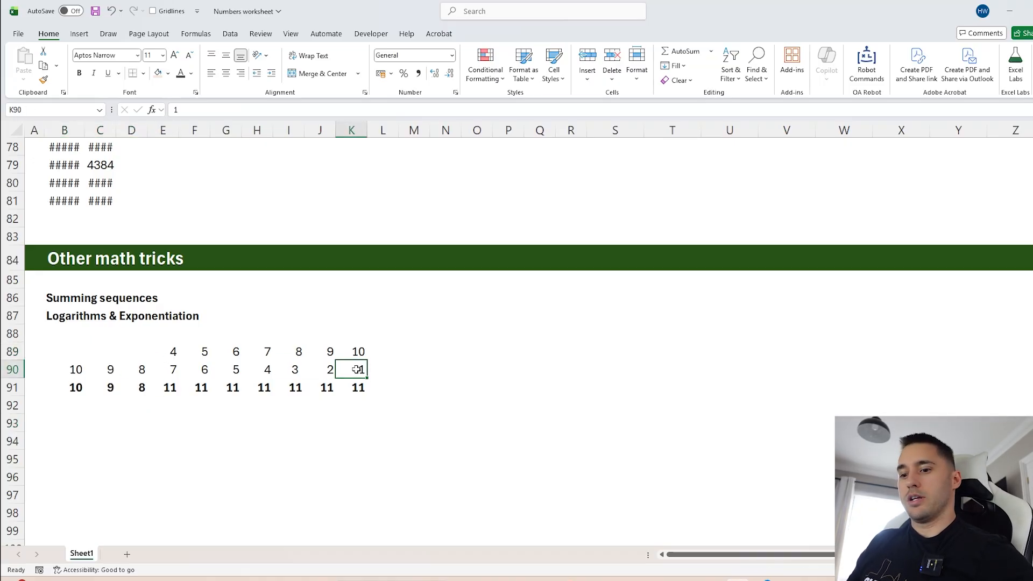
{"action": "type", "text": "4"}
{"action": "key", "text": "Left"}
{"action": "type", "text": "5"}
{"action": "key", "text": "Left"}
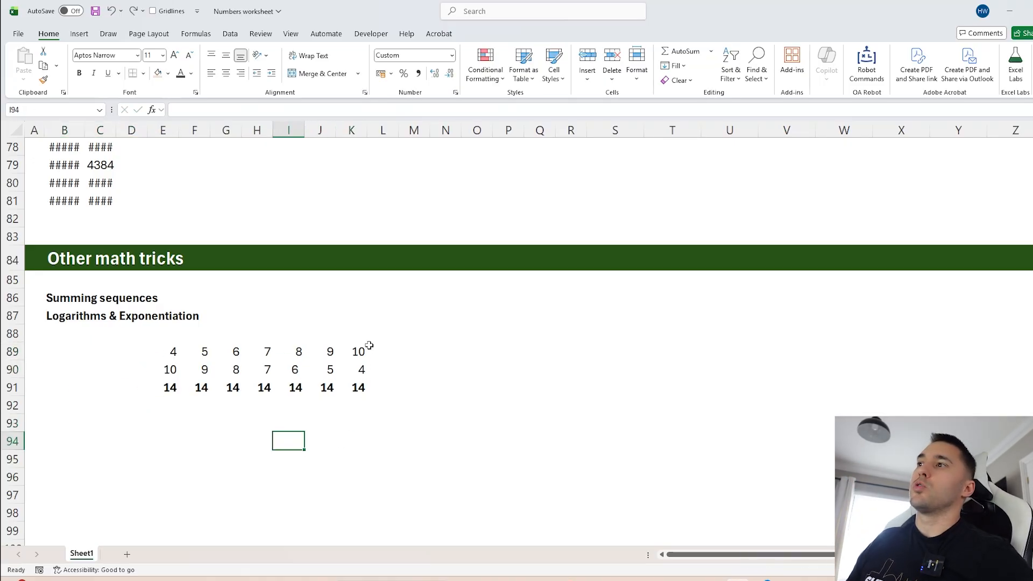
- Examine the 4 to 10 sequence in E89:K89, its first and last values, and the column totals in E91:K91
{"action": "left_click_drag", "start_coordinate": [342, 357], "coordinate": [168, 388]}
{"action": "left_click", "coordinate": [225, 405]}
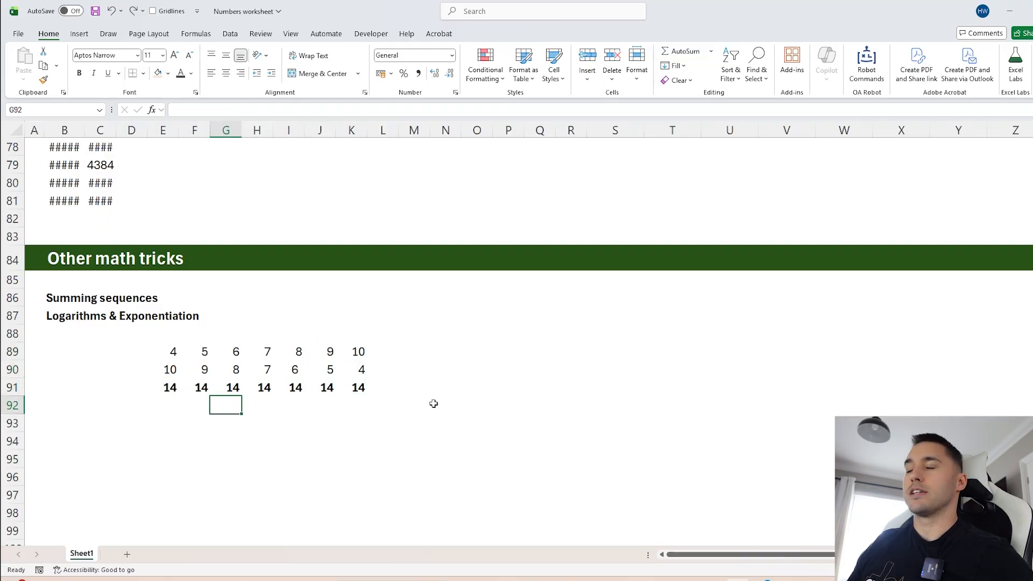
{"action": "left_click", "coordinate": [358, 352]}
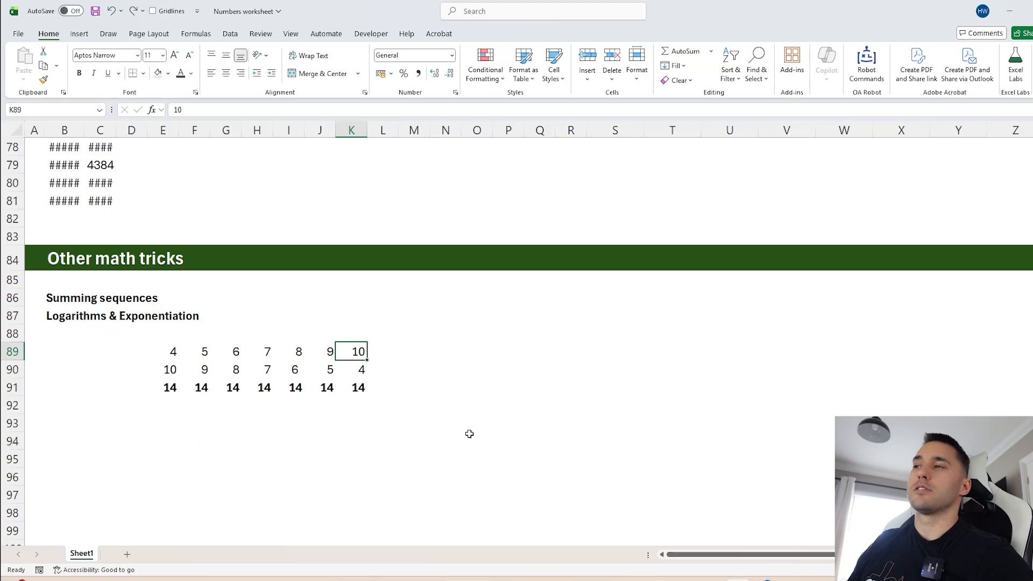
{"action": "left_click", "coordinate": [377, 437]}
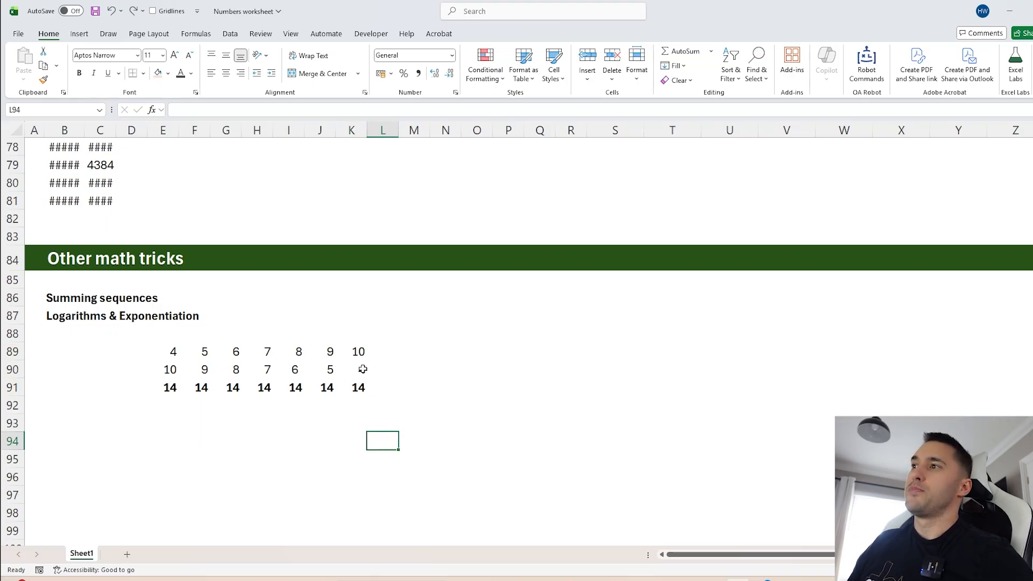
{"action": "left_click", "coordinate": [359, 352]}
{"action": "left_click", "coordinate": [171, 350], "text": "ctrl"}
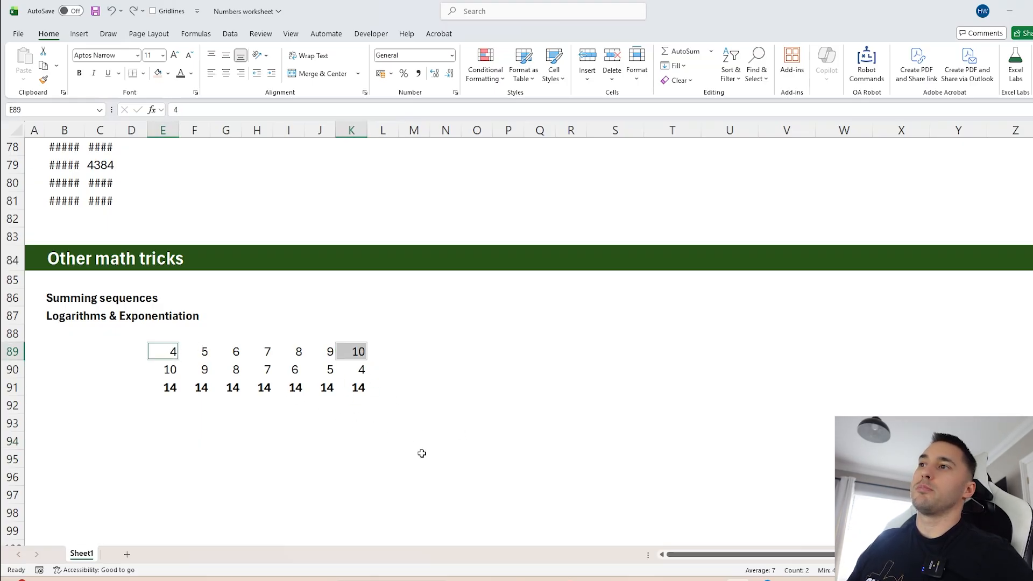
{"action": "left_click_drag", "start_coordinate": [358, 389], "coordinate": [164, 388]}
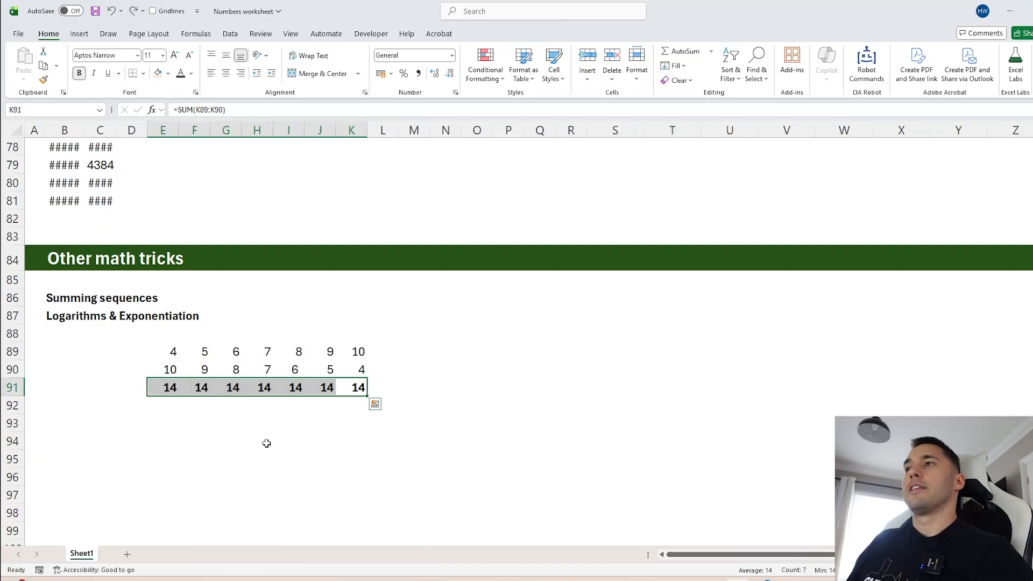
{"action": "left_click", "coordinate": [263, 441]}
{"action": "left_click_drag", "start_coordinate": [355, 357], "coordinate": [168, 351]}
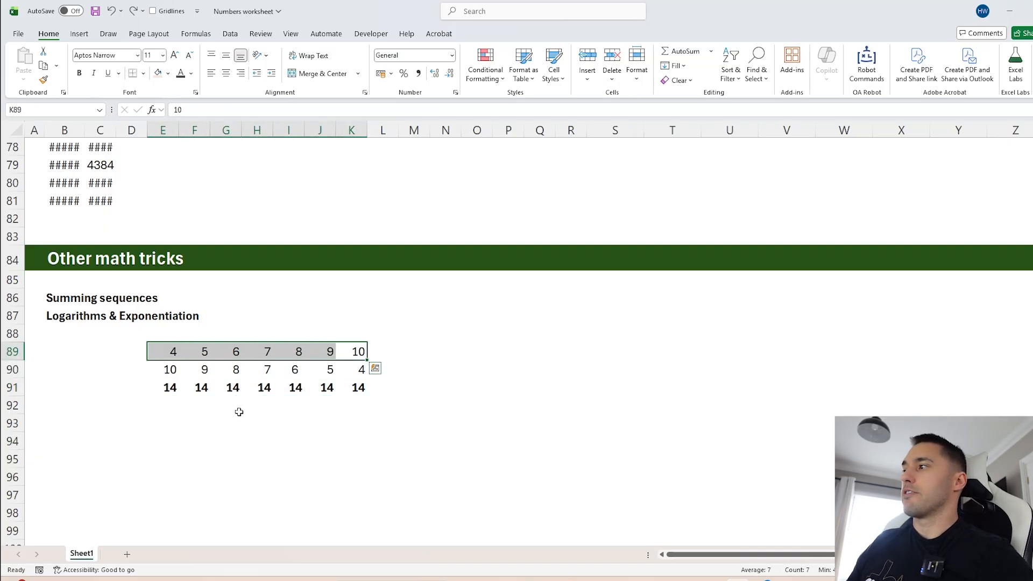
{"action": "left_click", "coordinate": [266, 417]}
{"action": "left_click", "coordinate": [355, 352]}
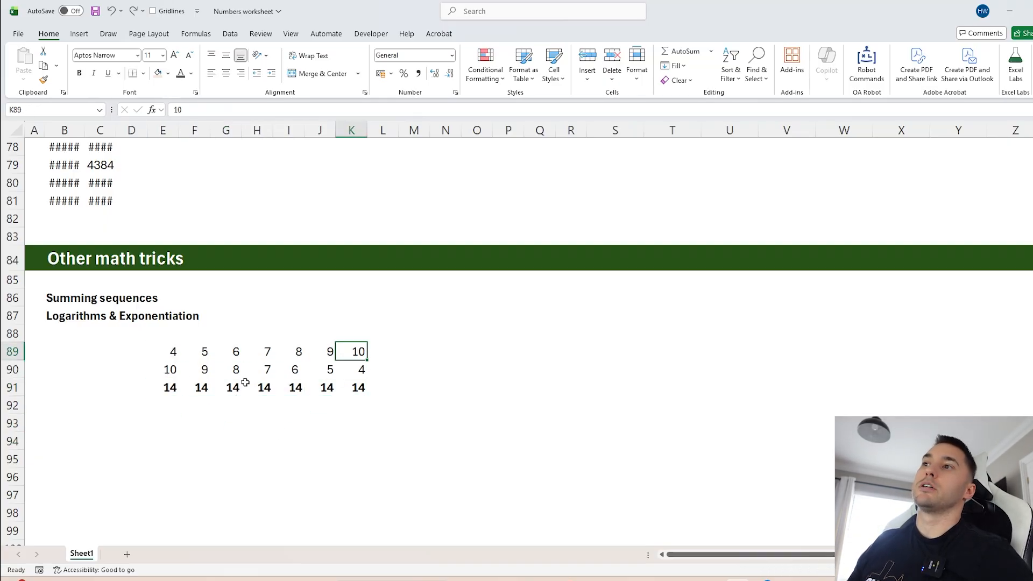
{"action": "left_click", "coordinate": [171, 351], "text": "ctrl"}
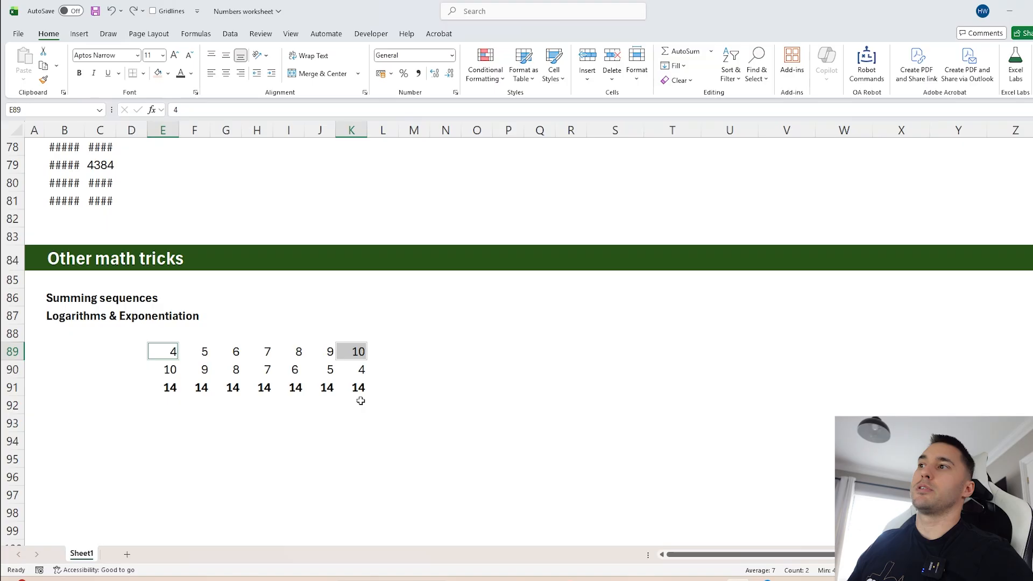
{"action": "left_click", "coordinate": [251, 442]}
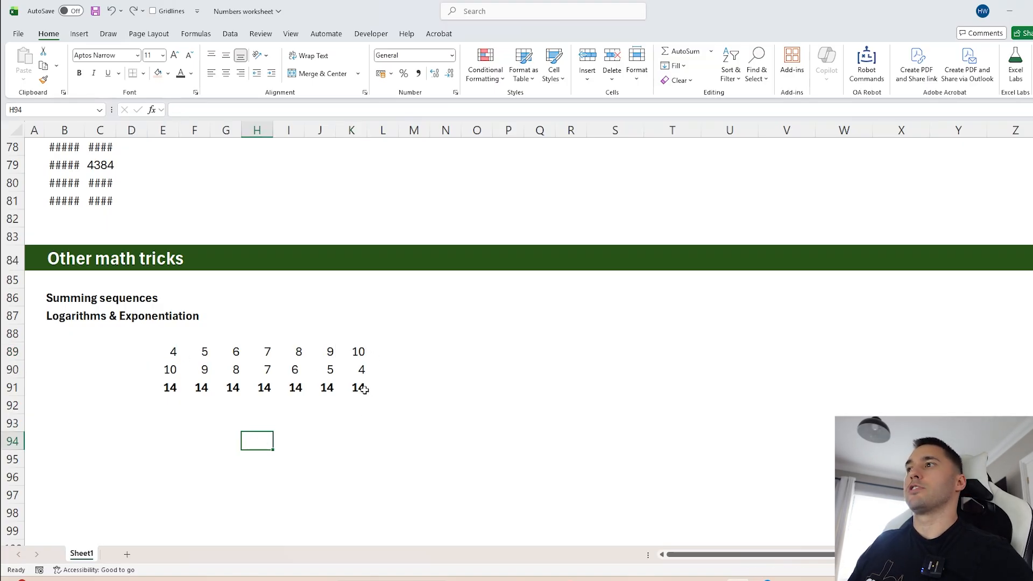
{"action": "left_click", "coordinate": [355, 352]}
{"action": "left_click_drag", "start_coordinate": [359, 387], "coordinate": [156, 387]}
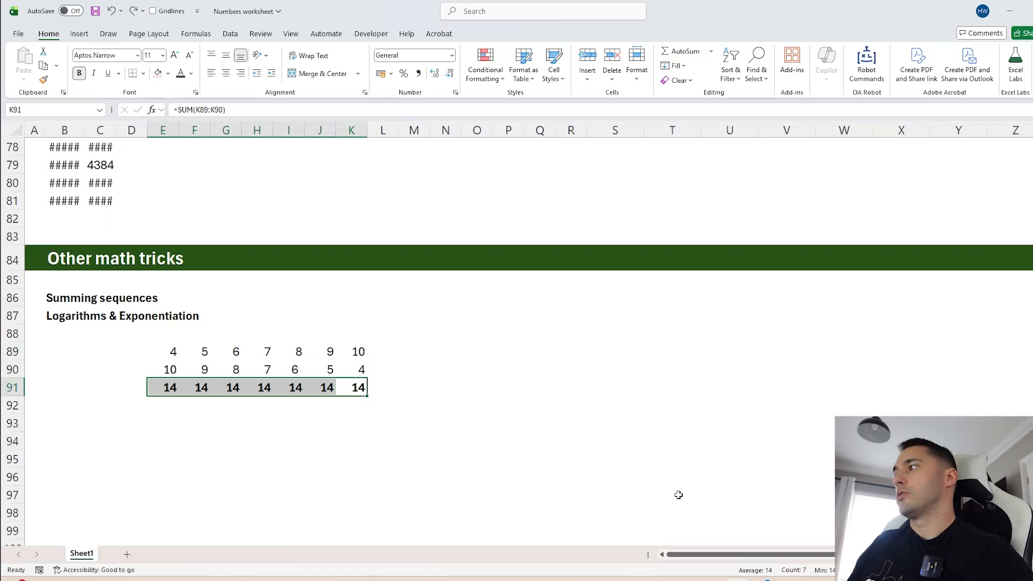
{"action": "left_click", "coordinate": [329, 461]}
{"action": "left_click", "coordinate": [261, 448]}
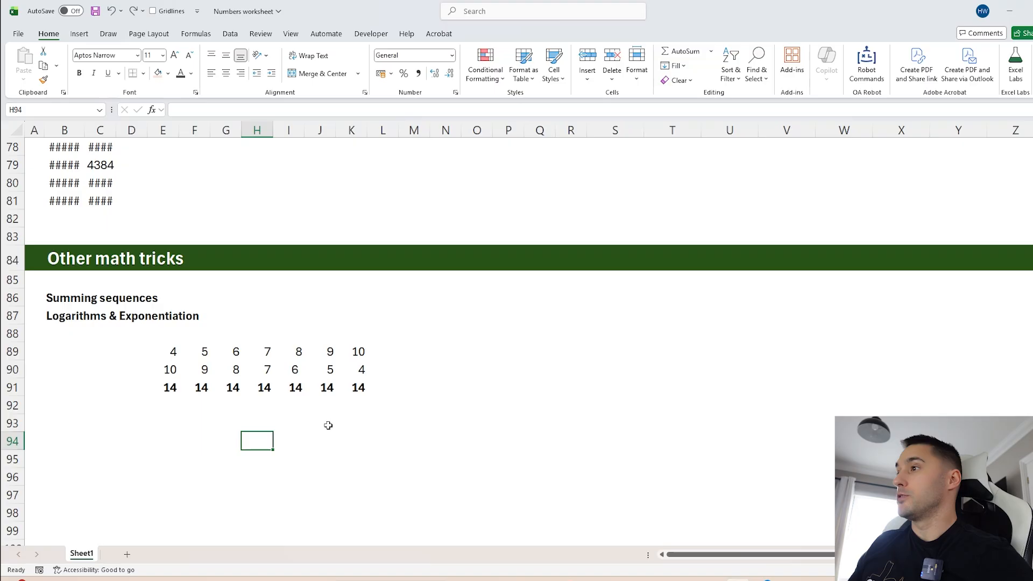
{"action": "scroll", "coordinate": [328, 425], "scroll_direction": "down", "scroll_amount": 6}
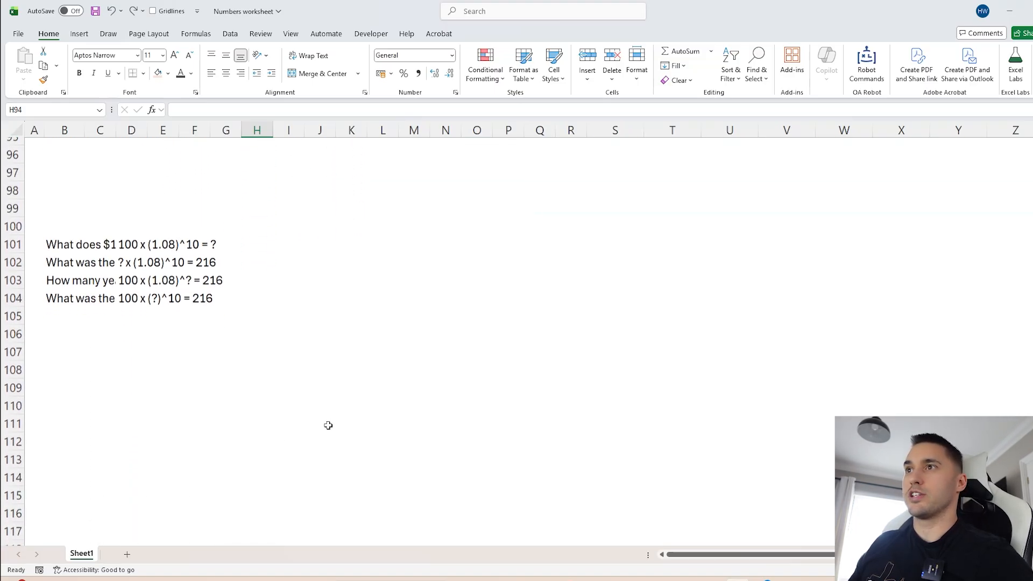
{"action": "scroll", "coordinate": [328, 425], "scroll_direction": "up", "scroll_amount": 6}
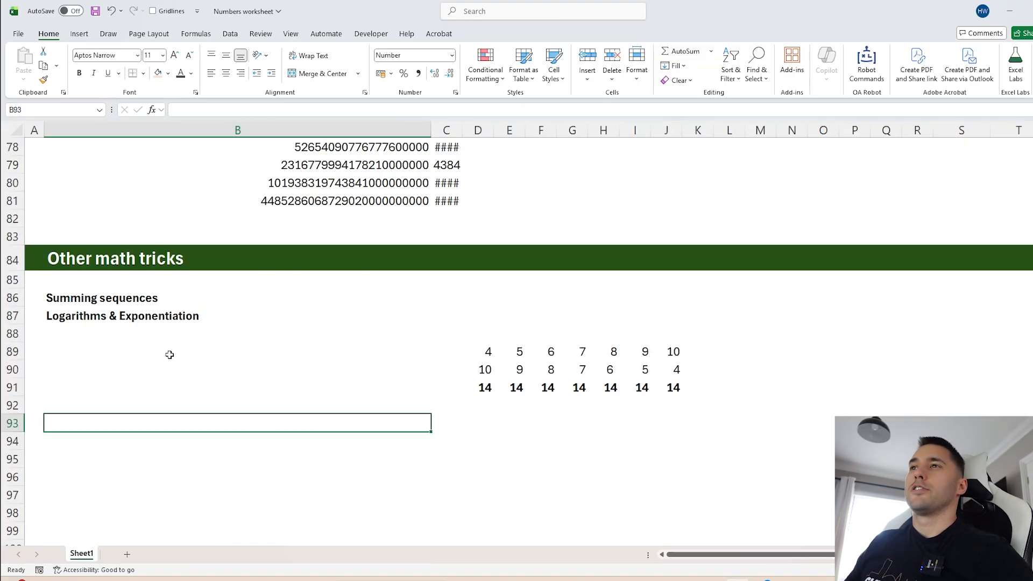
{"action": "key", "text": "ctrl+Up"}
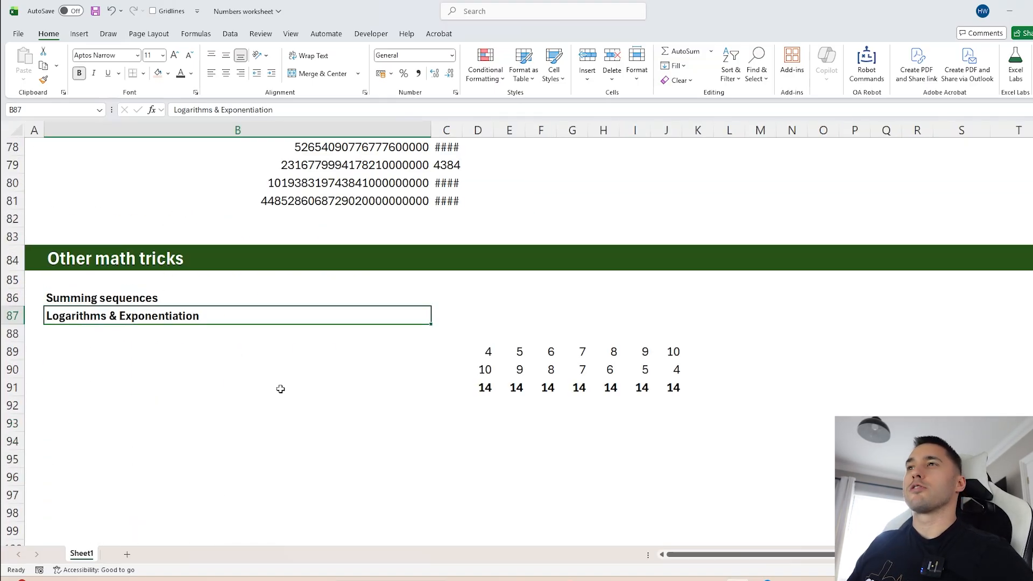
{"action": "key", "text": "Down"}
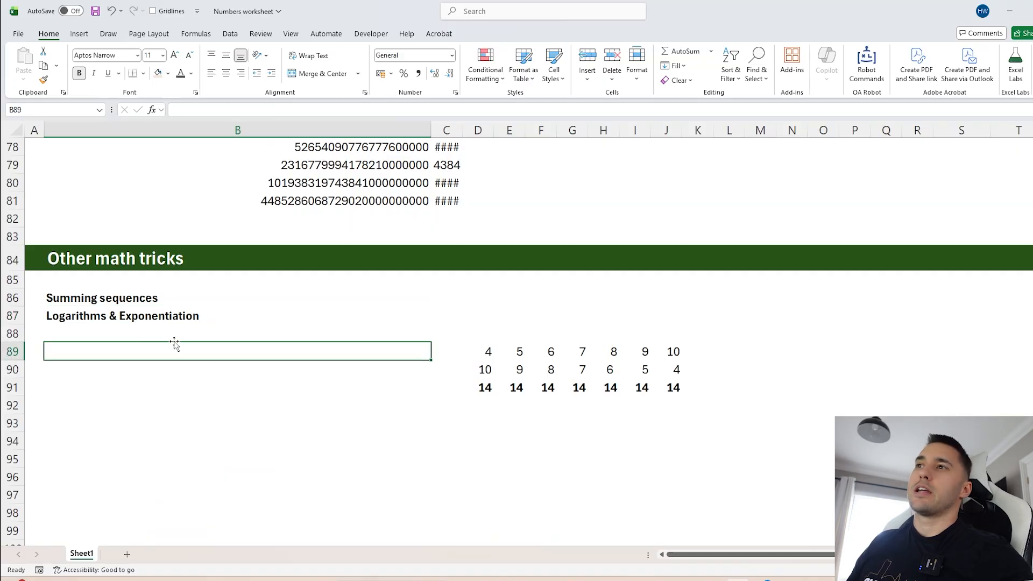
{"action": "key", "text": "Up"}
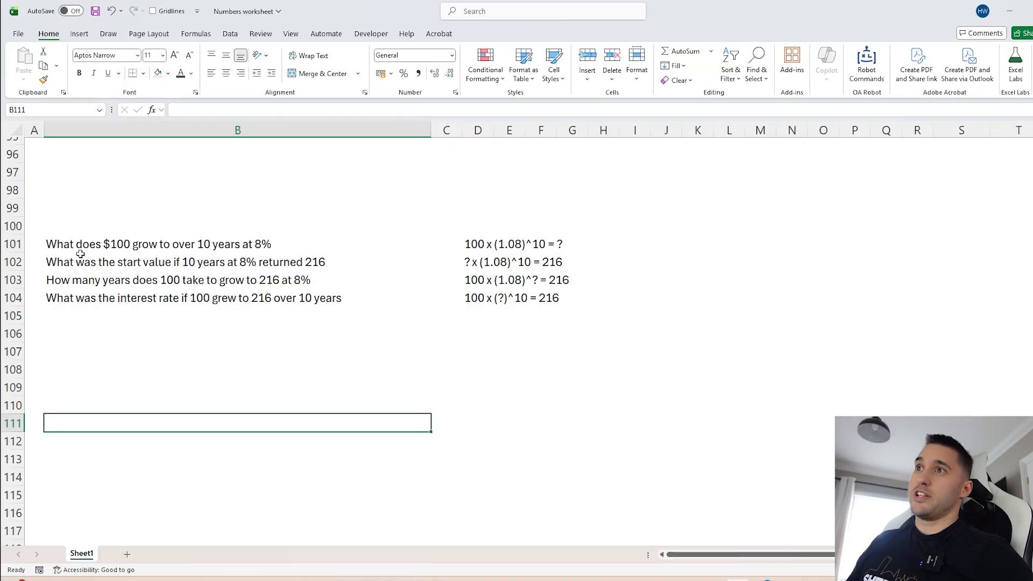
- Move the growth equations in rows 101 to 104 from column D to column C, and widen column C to fit them
{"action": "left_click", "coordinate": [80, 249]}
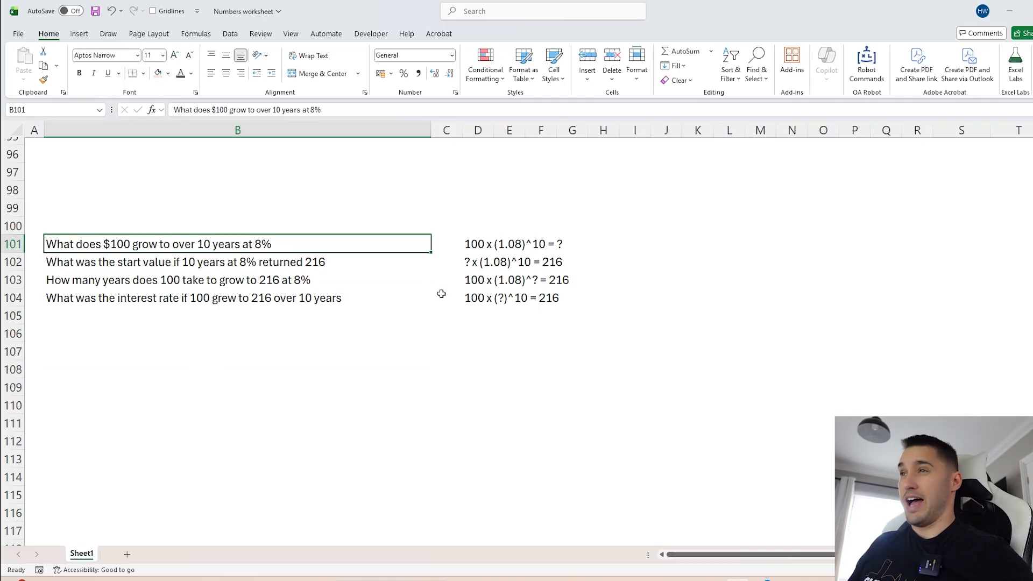
{"action": "left_click", "coordinate": [490, 246]}
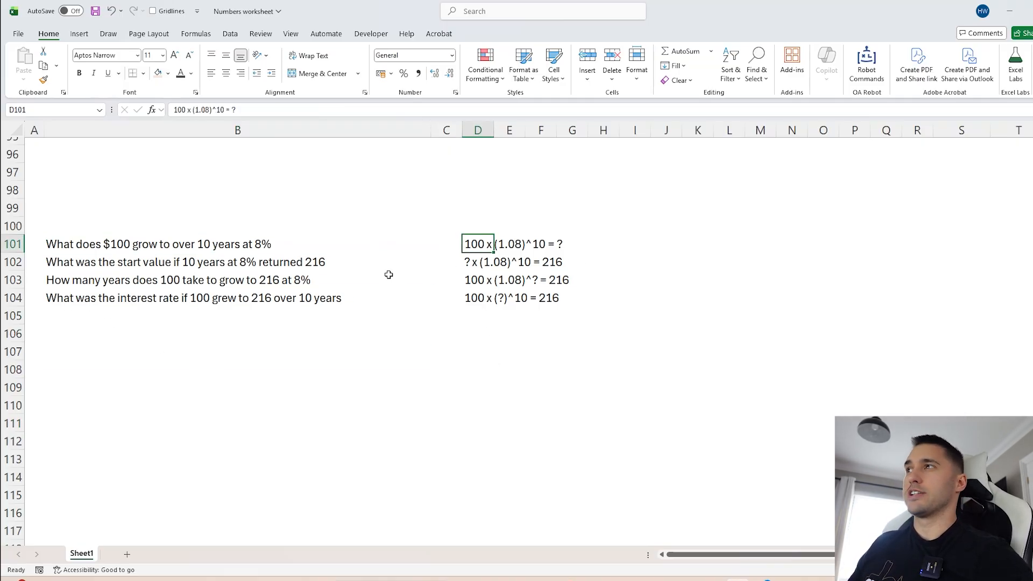
{"action": "left_click_drag", "start_coordinate": [466, 240], "coordinate": [614, 301]}
{"action": "left_click", "coordinate": [447, 171]}
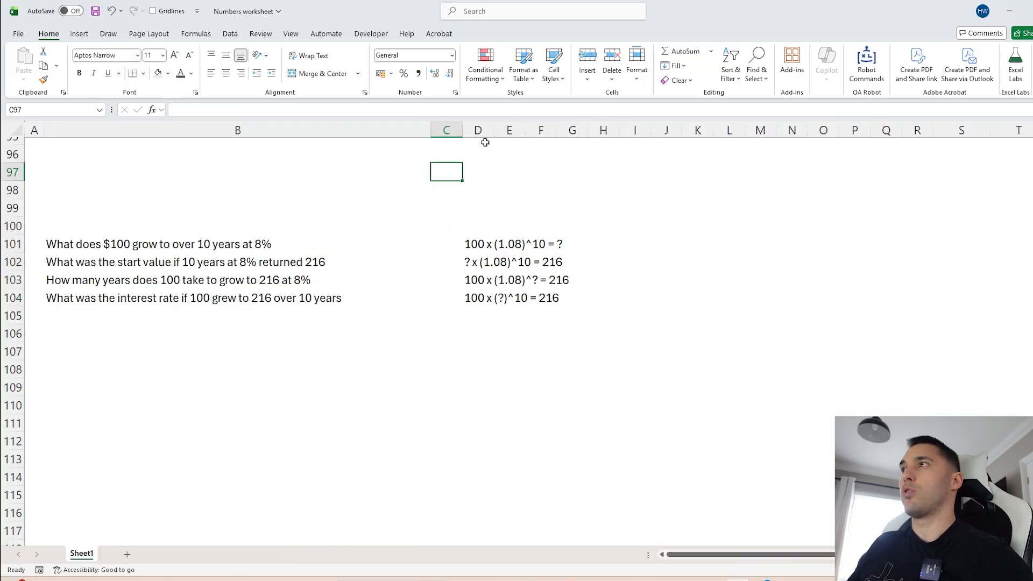
{"action": "mouse_move", "coordinate": [473, 248]}
{"action": "left_mouse_down"}
{"action": "mouse_move", "coordinate": [538, 283]}
{"action": "mouse_move", "coordinate": [538, 299]}
{"action": "mouse_move", "coordinate": [454, 310]}
{"action": "left_mouse_up"}
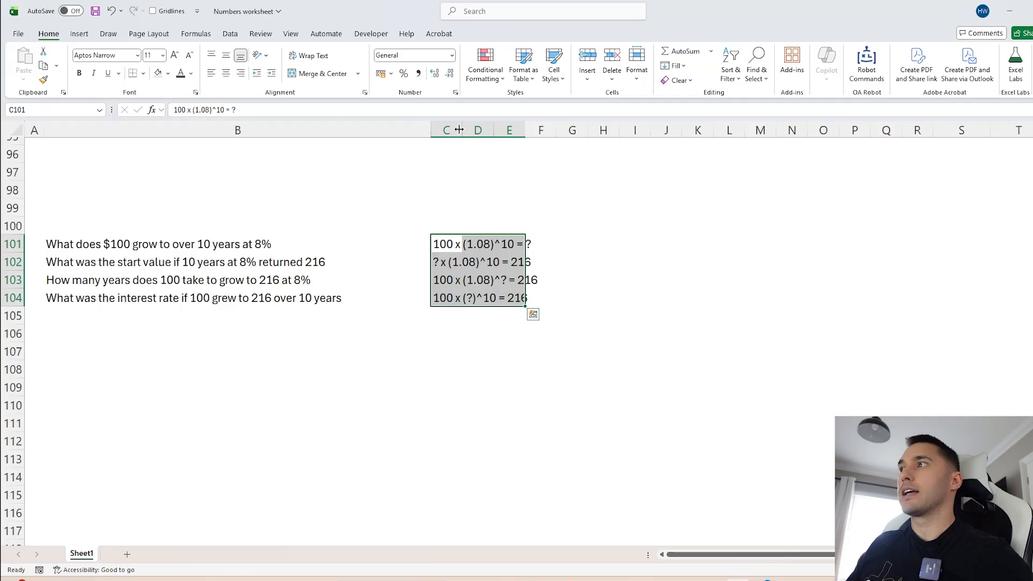
{"action": "left_click_drag", "start_coordinate": [460, 129], "coordinate": [544, 131]}
{"action": "left_click", "coordinate": [592, 245]}
{"action": "left_click_drag", "start_coordinate": [209, 368], "coordinate": [214, 509]}
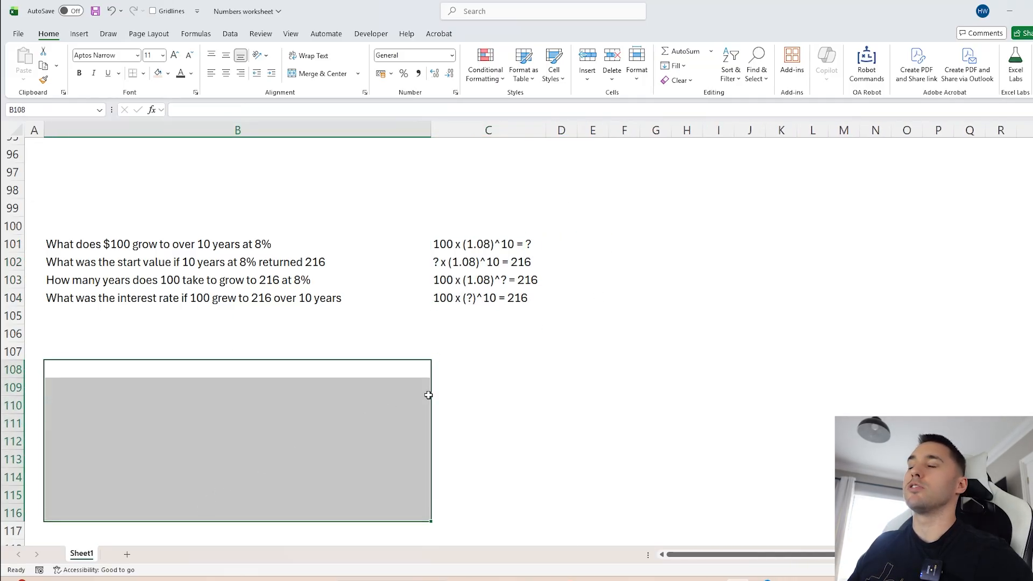
{"action": "left_click", "coordinate": [511, 369]}
- Widen column D and calculate the 10-year growth of $100 at 8% in D101 with =100*1.08^10
{"action": "left_click", "coordinate": [454, 244]}
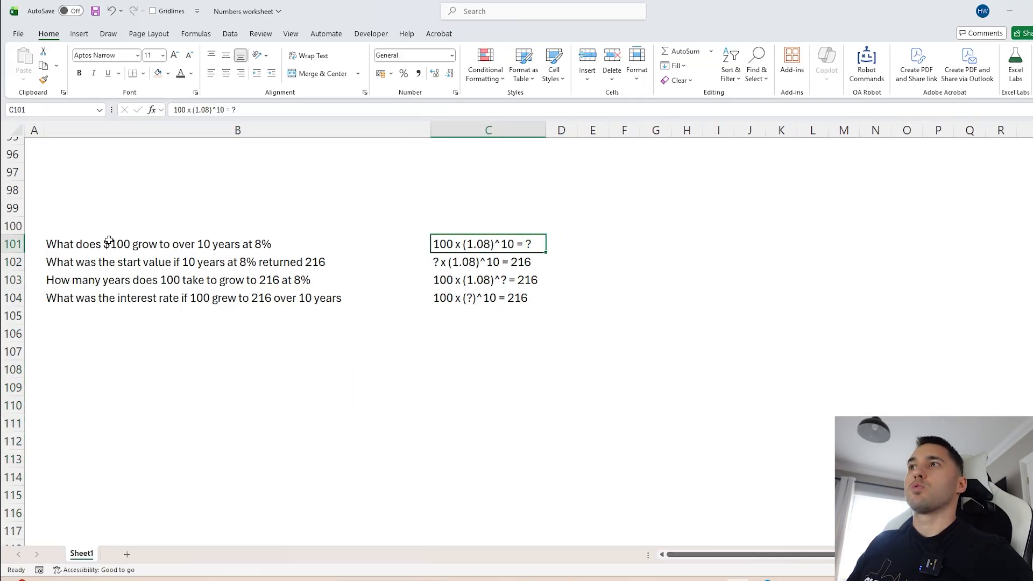
{"action": "left_click", "coordinate": [108, 240]}
{"action": "left_click", "coordinate": [435, 243]}
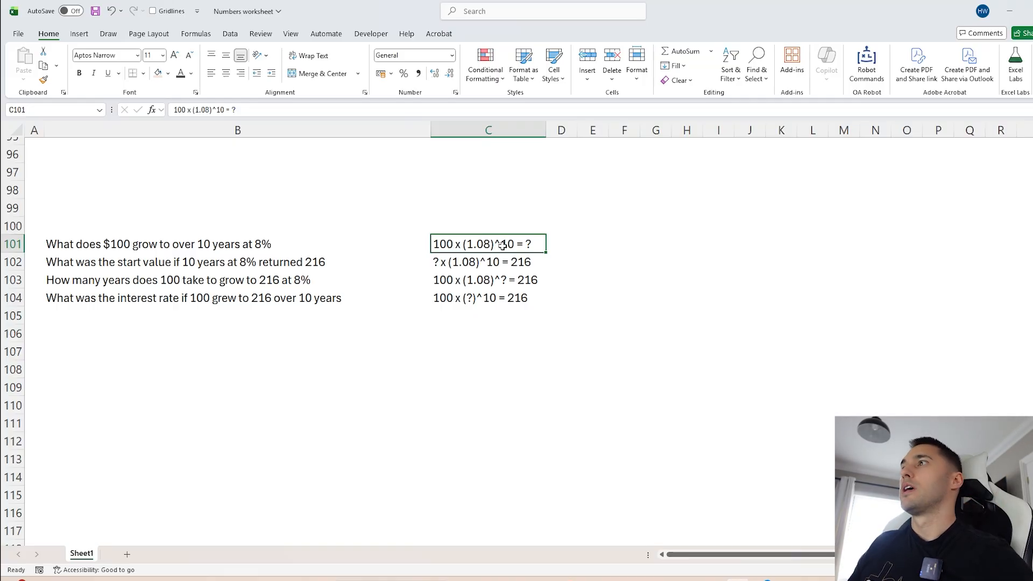
{"action": "left_click", "coordinate": [586, 245]}
{"action": "left_click", "coordinate": [563, 238]}
{"action": "left_click_drag", "start_coordinate": [579, 128], "coordinate": [669, 130]}
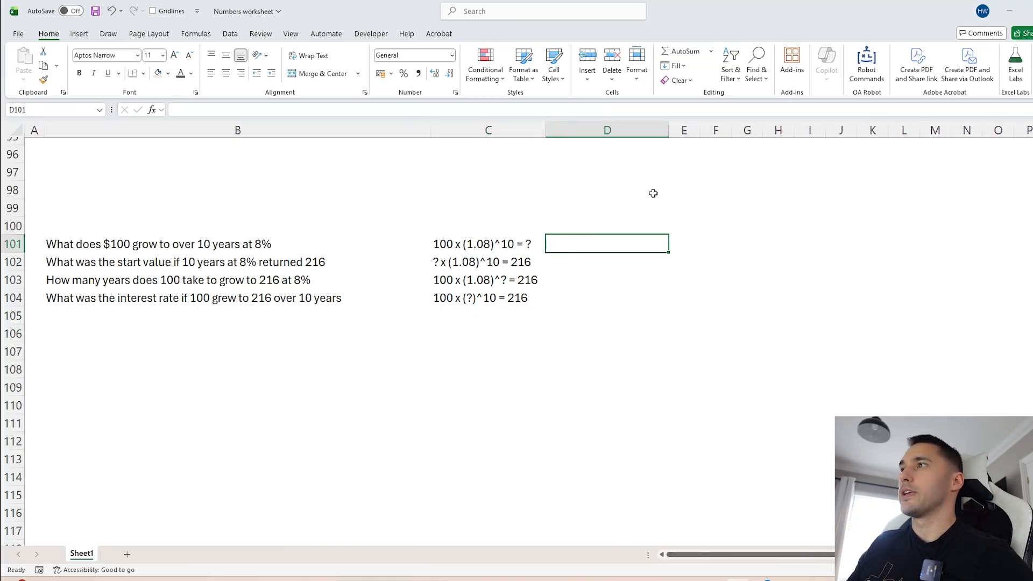
{"action": "type", "text": "=100"}
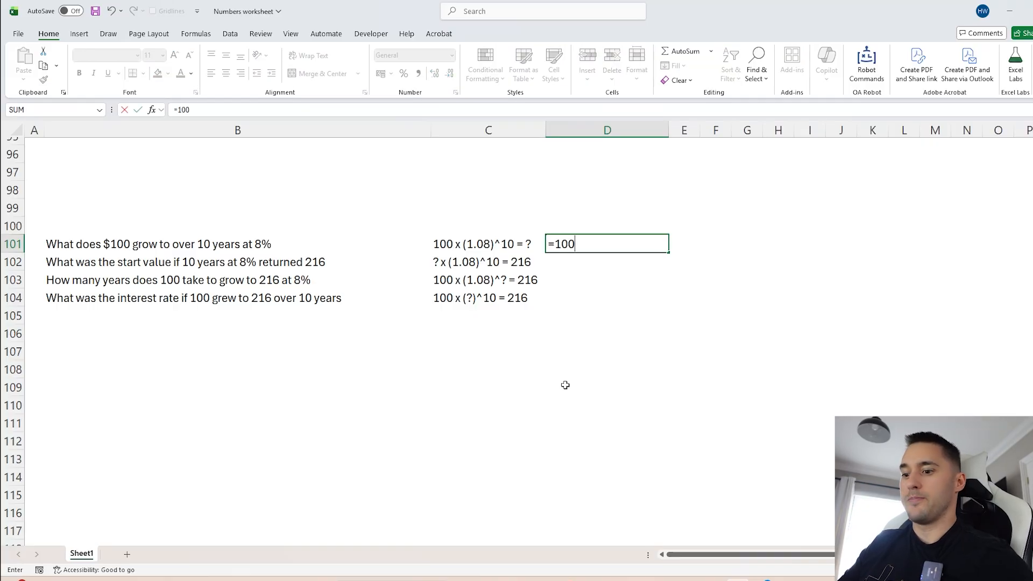
{"action": "type", "text": "*1.08"}
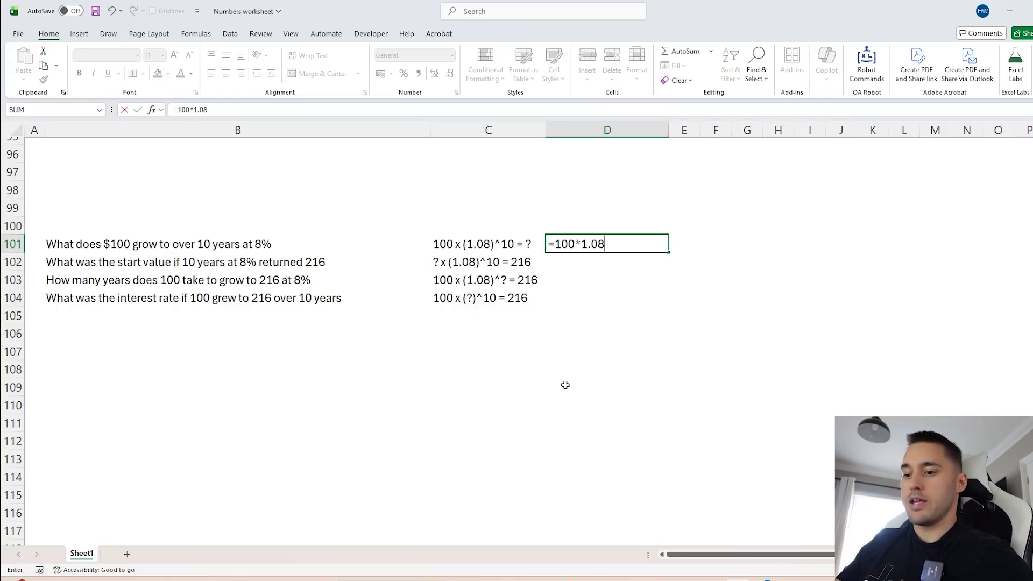
{"action": "type", "text": "^10"}
{"action": "key", "text": "Return"}
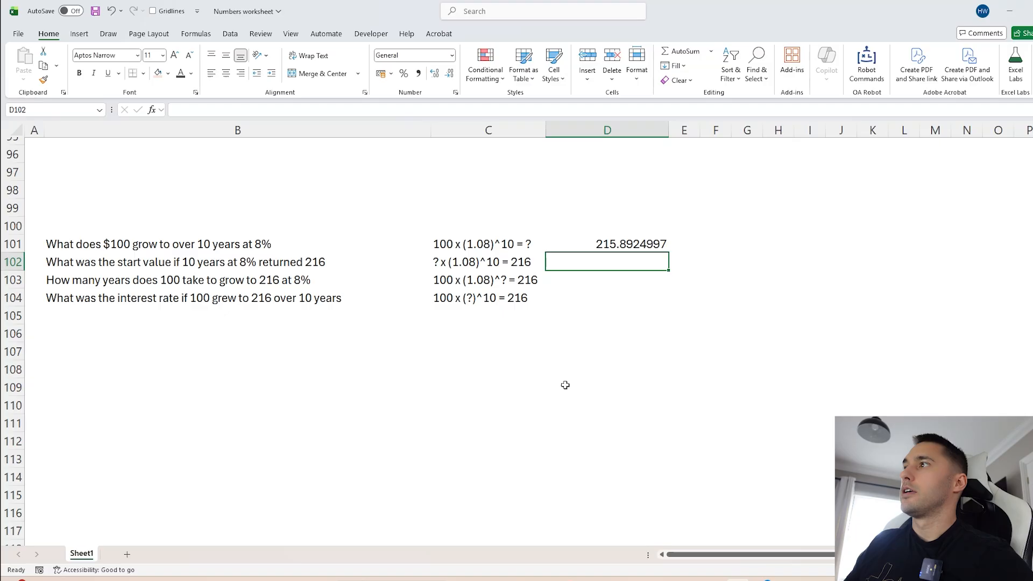
- Format D101:D106 to show no decimal places
{"action": "left_click_drag", "start_coordinate": [612, 244], "coordinate": [607, 334]}
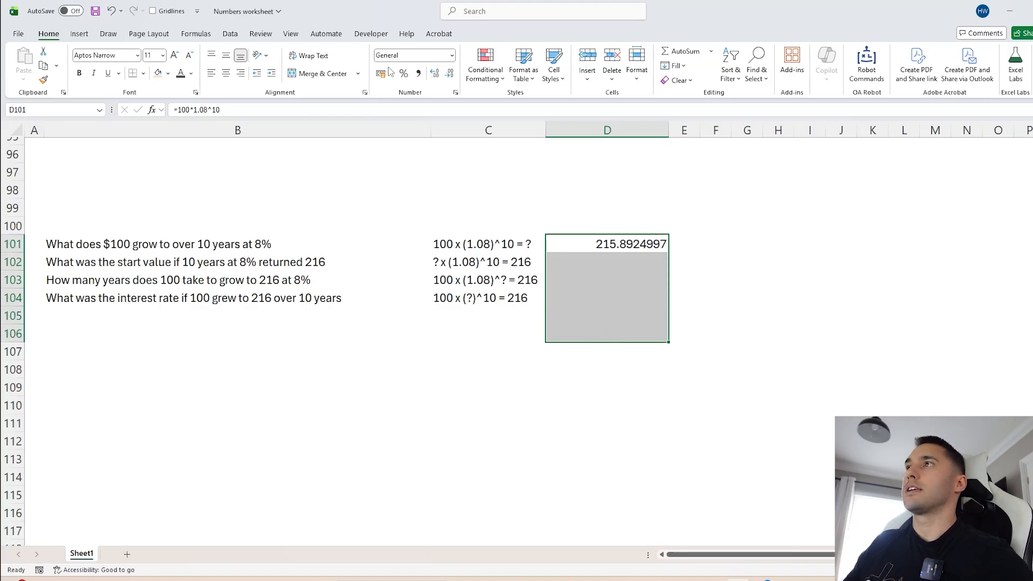
{"action": "left_click", "coordinate": [448, 74]}
{"action": "left_click", "coordinate": [449, 74]}
{"action": "left_click", "coordinate": [449, 73]}
{"action": "left_click", "coordinate": [448, 74]}
{"action": "left_click", "coordinate": [449, 73]}
{"action": "left_click", "coordinate": [448, 74]}
{"action": "left_click", "coordinate": [449, 74]}
{"action": "left_click", "coordinate": [168, 371]}
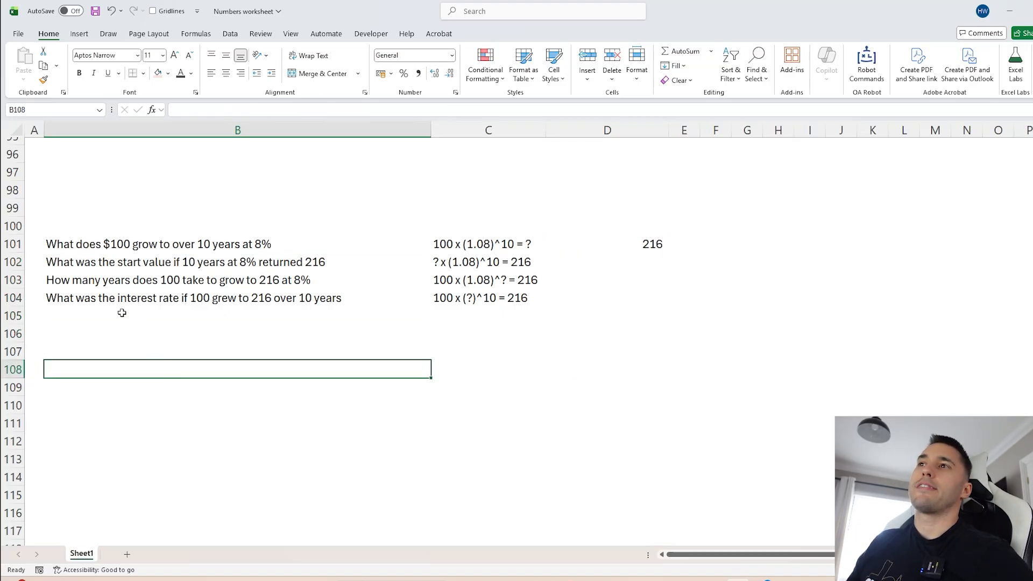
- Bold only the question mark in each of the equations in C102, C103 and C104
{"action": "left_click", "coordinate": [88, 268]}
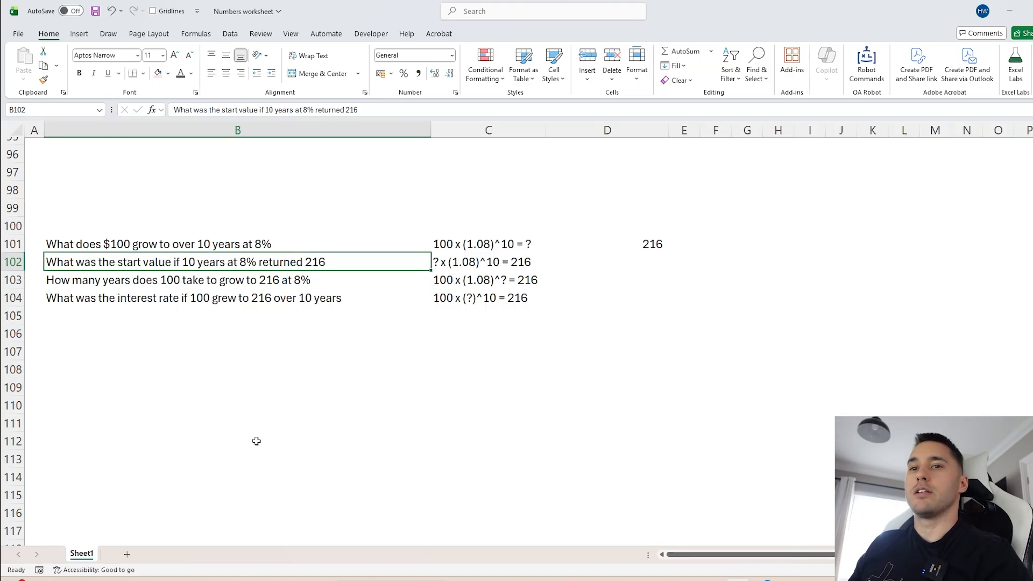
{"action": "left_click", "coordinate": [623, 269]}
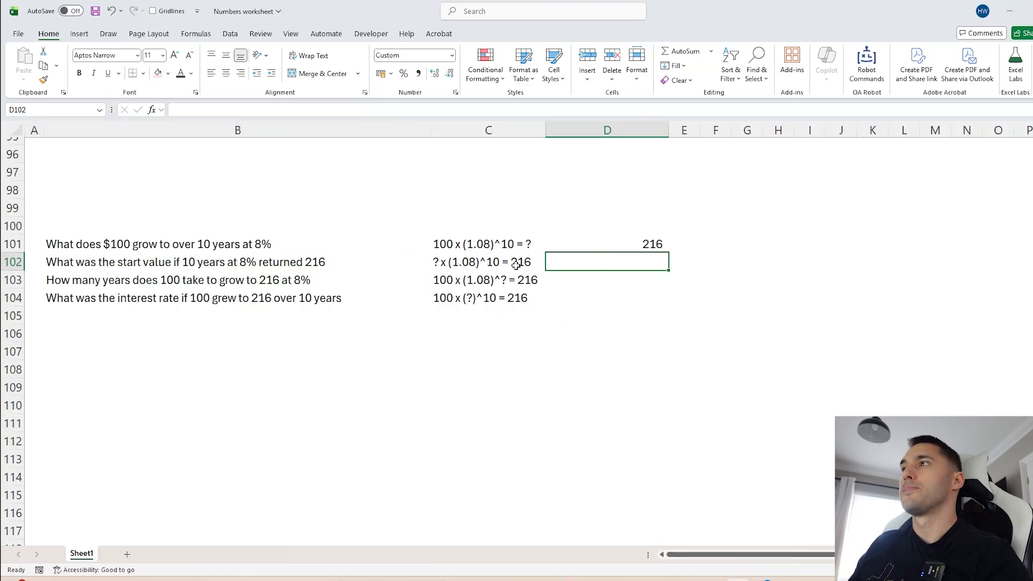
{"action": "left_click", "coordinate": [473, 262]}
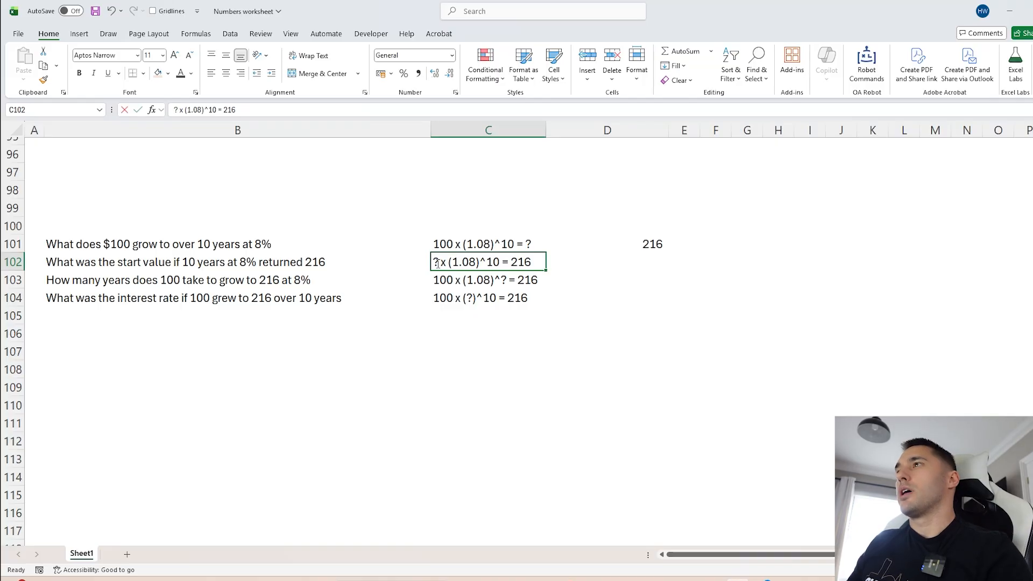
{"action": "left_click_drag", "start_coordinate": [438, 263], "coordinate": [427, 263]}
{"action": "key", "text": "ctrl+b"}
{"action": "left_click", "coordinate": [470, 276]}
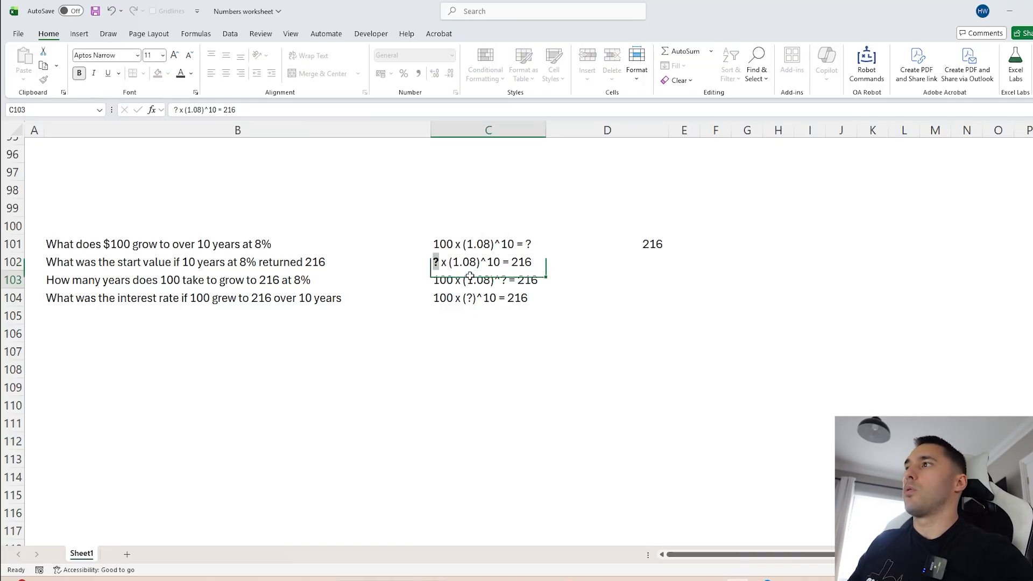
{"action": "double_click", "coordinate": [468, 279]}
{"action": "left_click_drag", "start_coordinate": [506, 280], "coordinate": [501, 280]}
{"action": "key", "text": "ctrl+b"}
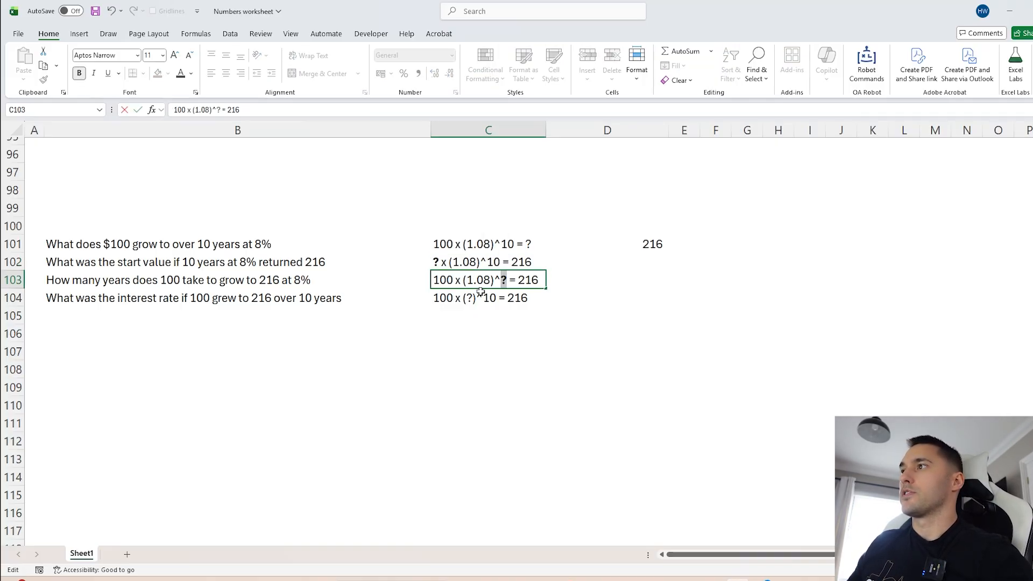
{"action": "double_click", "coordinate": [471, 298]}
{"action": "key", "text": "ctrl+b"}
- Calculate the start value in D102 with =216/1.08^10
{"action": "left_click", "coordinate": [503, 264]}
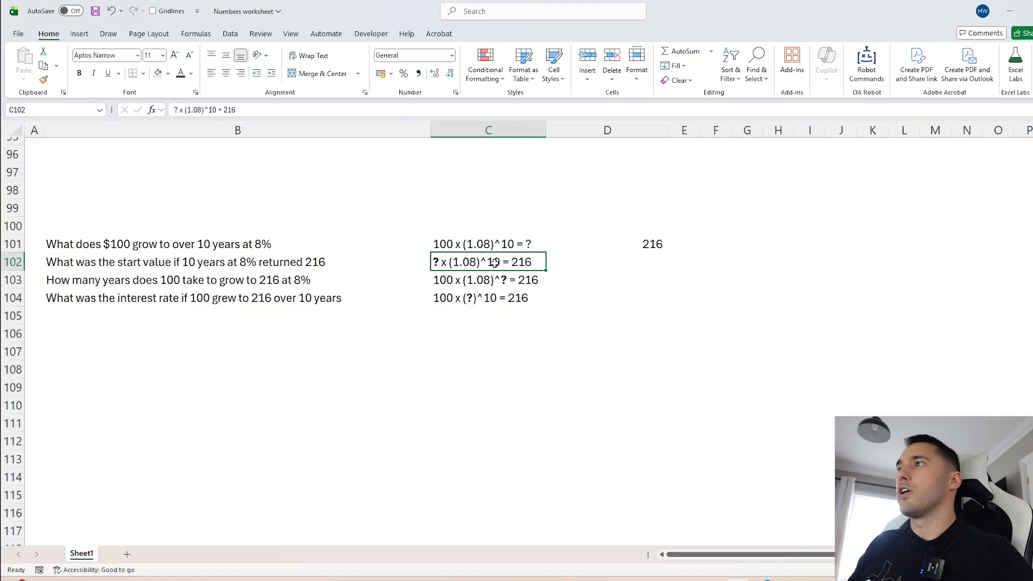
{"action": "left_click", "coordinate": [646, 260]}
{"action": "type", "text": "=216/1."}
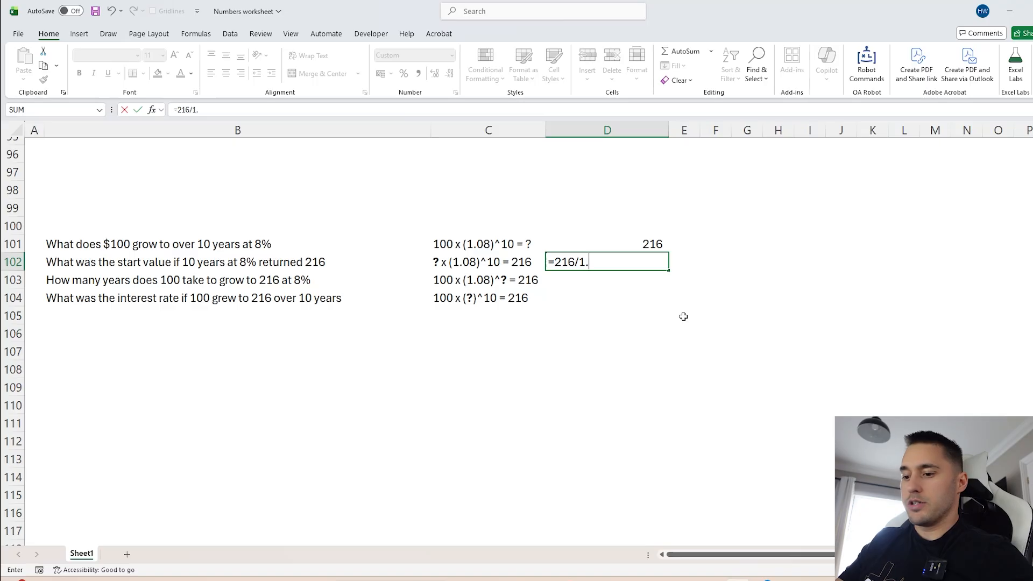
{"action": "type", "text": "08^10"}
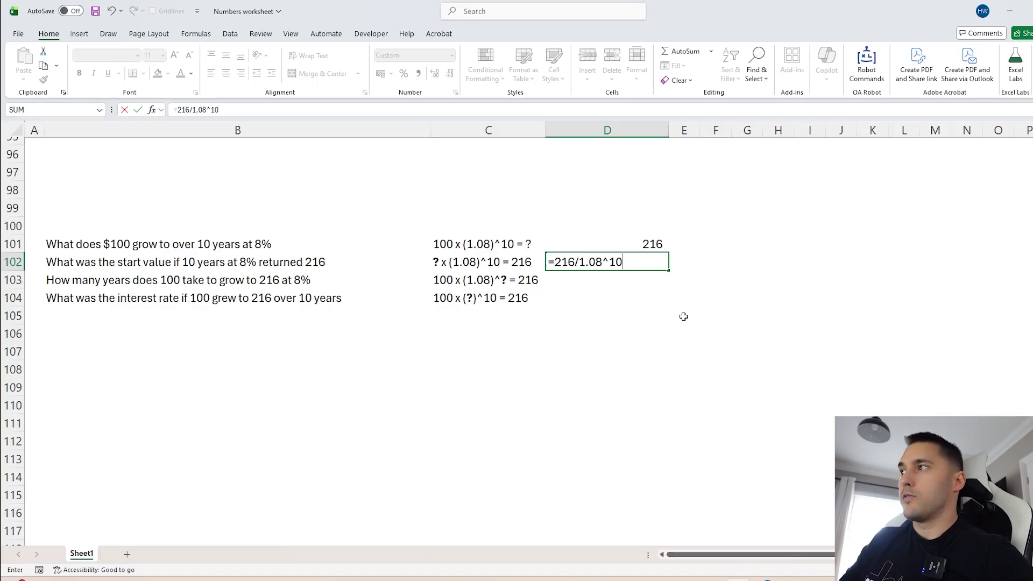
{"action": "key", "text": "Return"}
{"action": "left_click", "coordinate": [644, 265]}
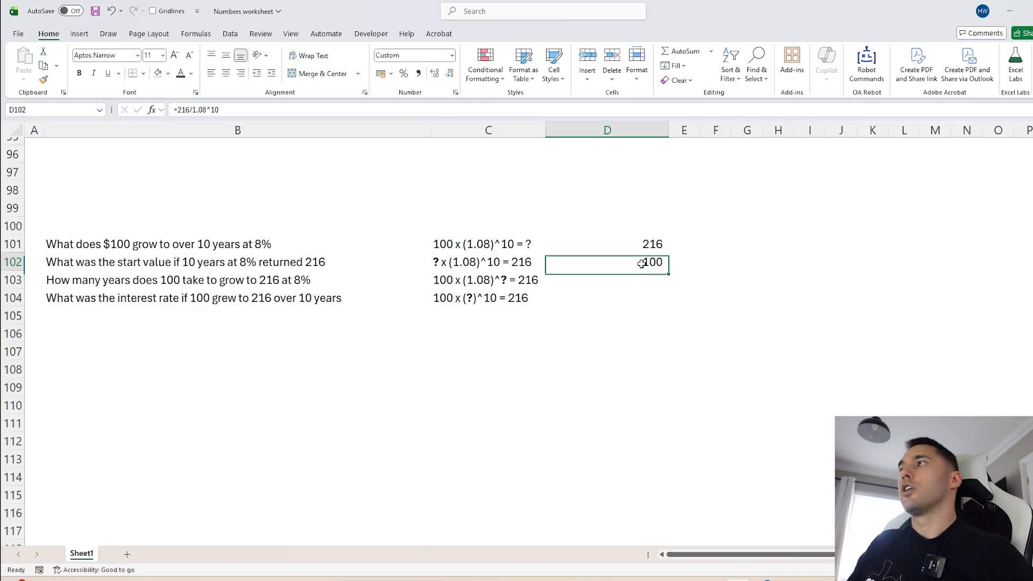
- Review the growth questions in B101:B104, ending on the number-of-years question in B103
{"action": "left_click", "coordinate": [110, 266]}
{"action": "left_click", "coordinate": [328, 388]}
{"action": "left_click_drag", "start_coordinate": [91, 249], "coordinate": [88, 264]}
{"action": "left_click", "coordinate": [113, 278]}
{"action": "left_click", "coordinate": [104, 294]}
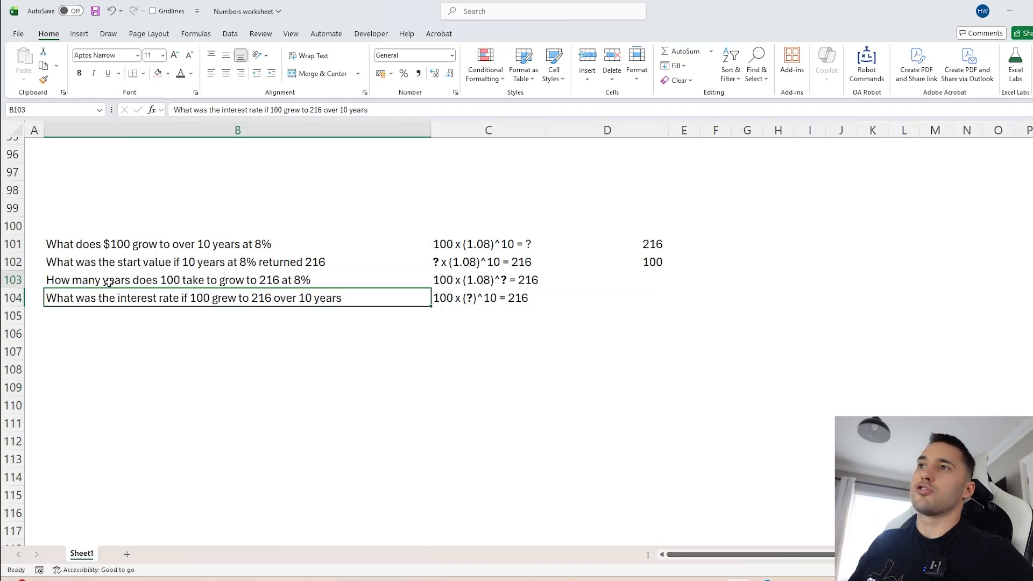
{"action": "key", "text": "Up"}
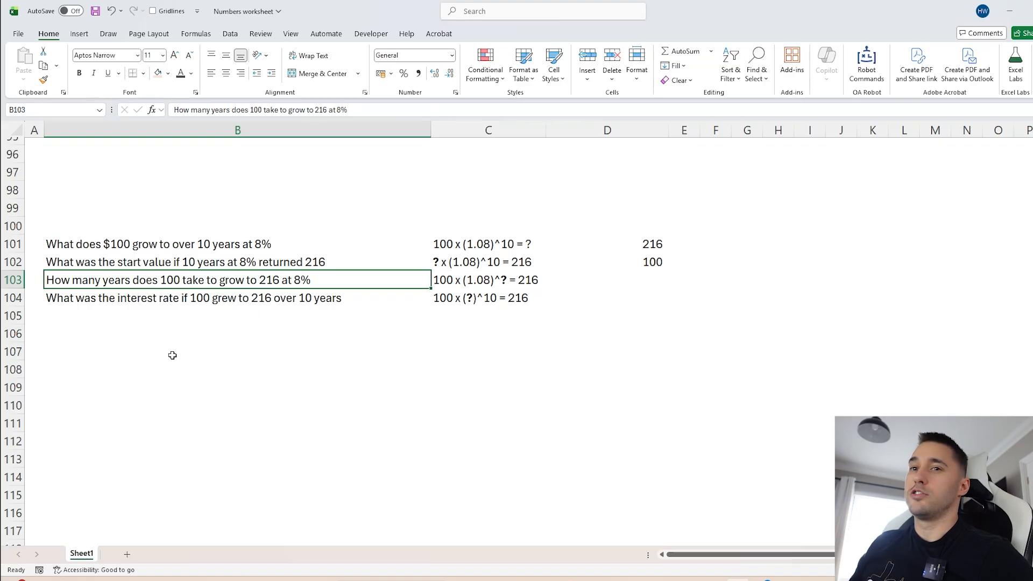
- Calculate the number of years in D103 with =LOG(216/100,1.08)
{"action": "left_click", "coordinate": [494, 276]}
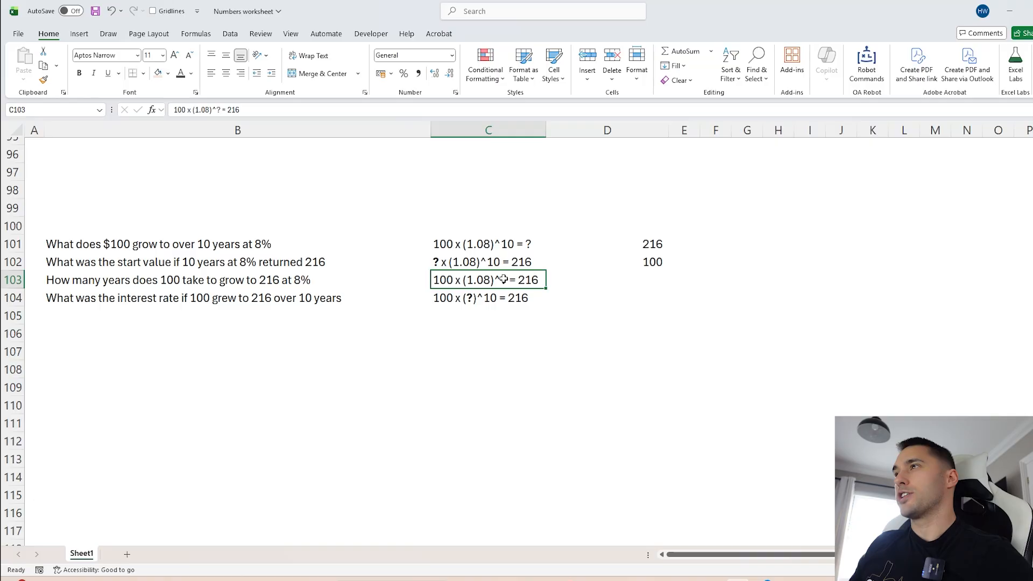
{"action": "key", "text": "Right"}
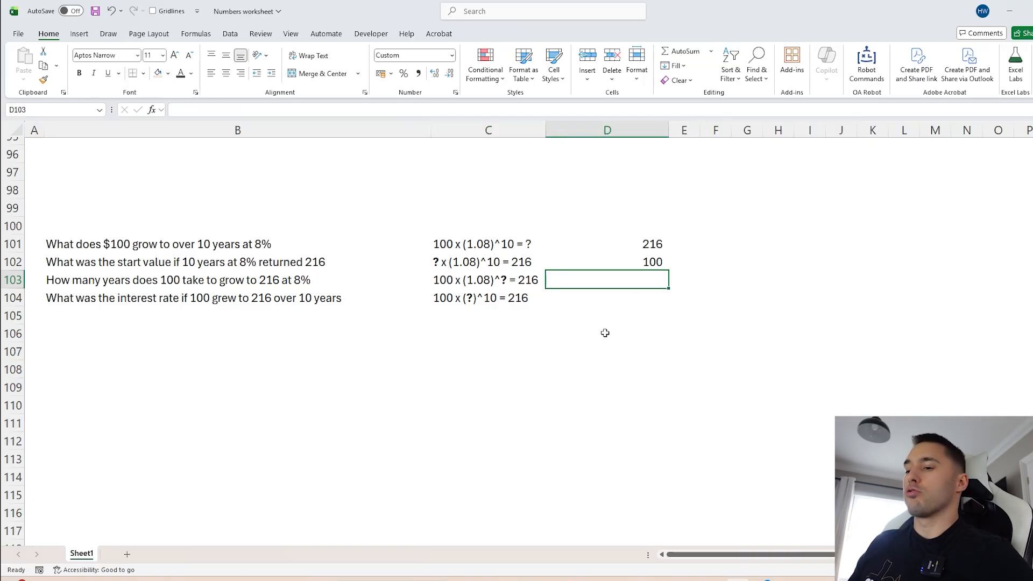
{"action": "type", "text": "=log"}
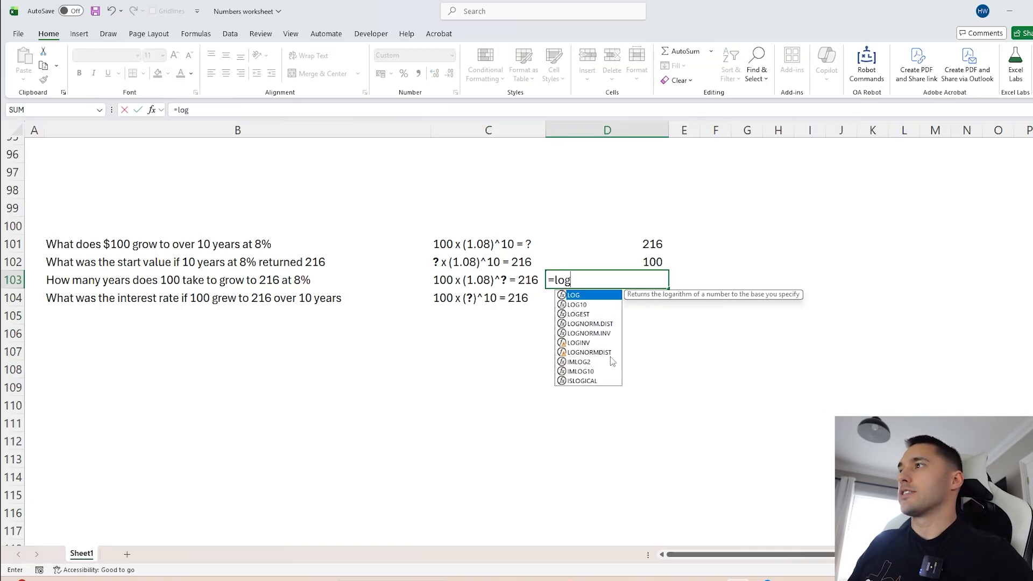
{"action": "key", "text": "Tab"}
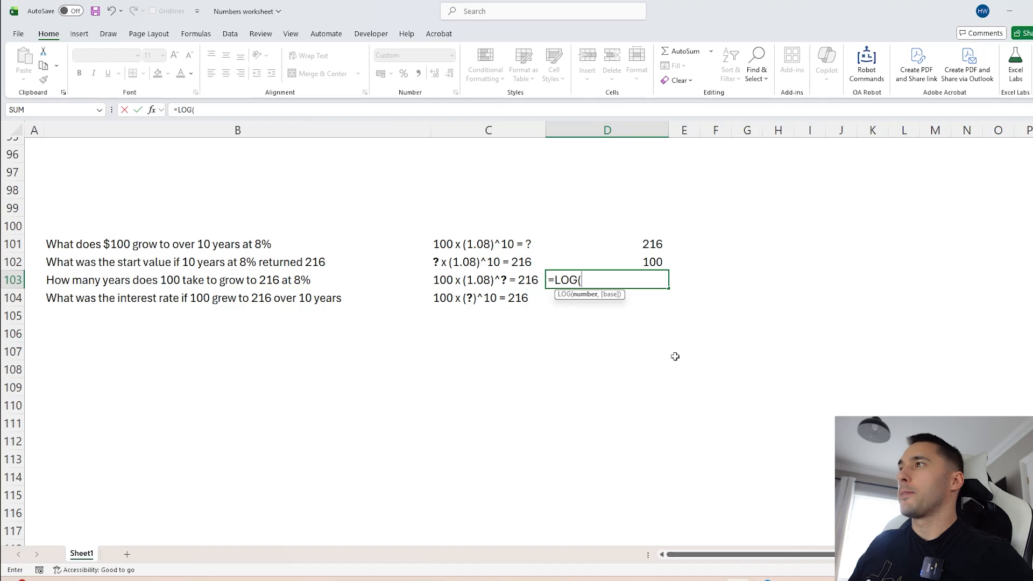
{"action": "type", "text": "21"}
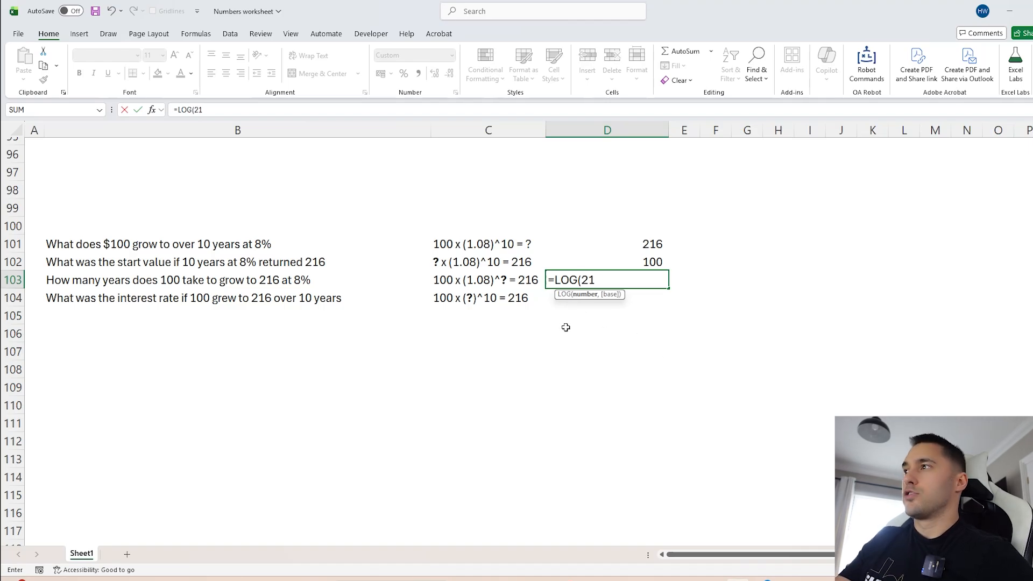
{"action": "type", "text": "6/100"}
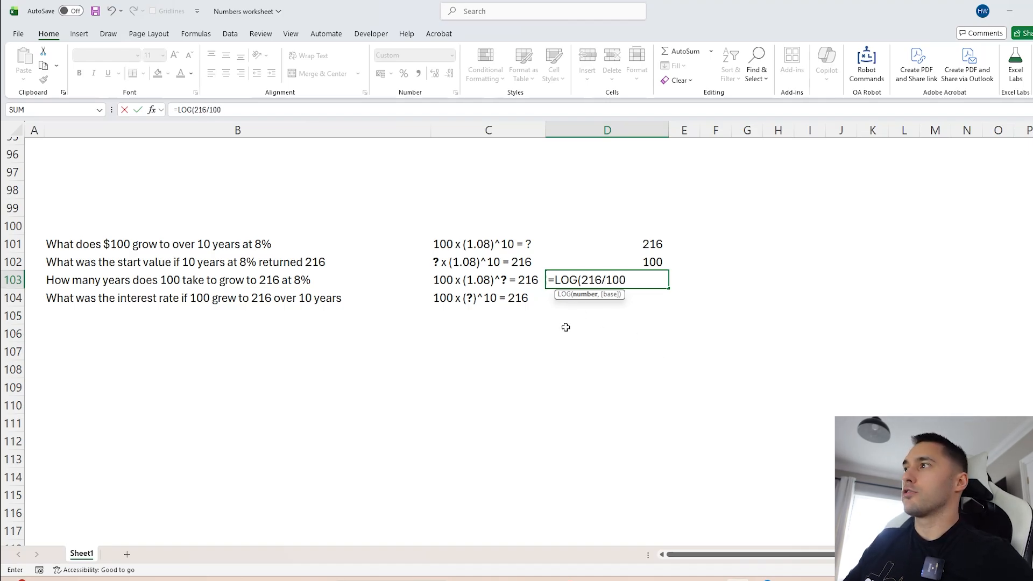
{"action": "type", "text": ",1."}
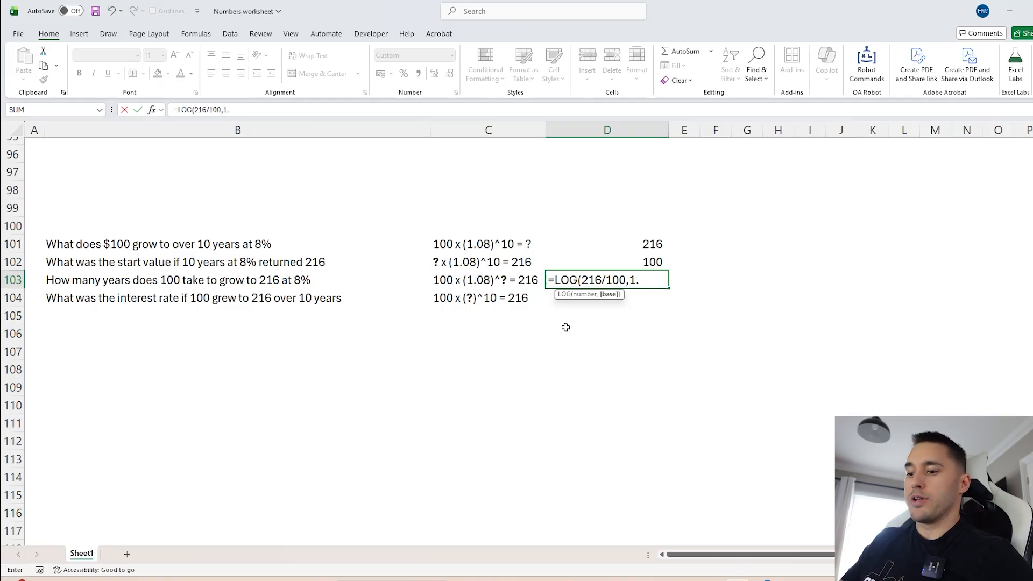
{"action": "type", "text": "08)"}
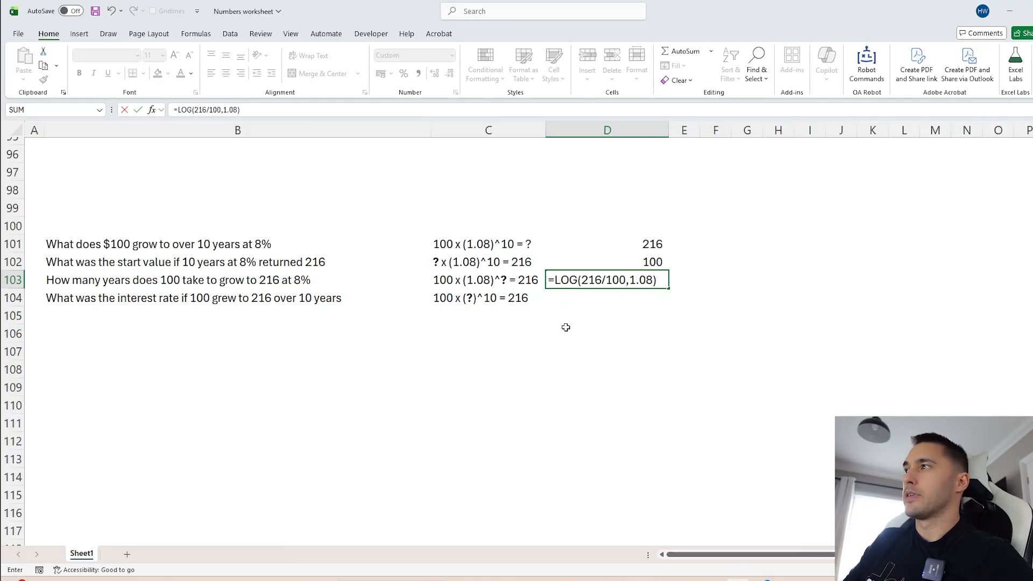
{"action": "key", "text": "Return"}
{"action": "key", "text": "Up"}
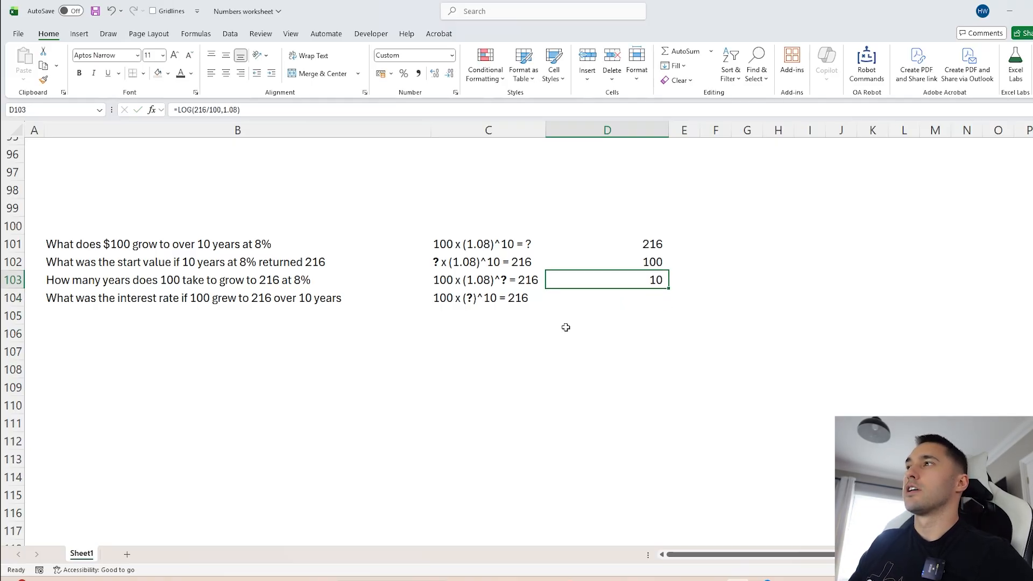
- Widen column E to make room for working beside the years result, and select E103
{"action": "key", "text": "Right"}
{"action": "left_click", "coordinate": [520, 279]}
{"action": "left_click", "coordinate": [694, 280]}
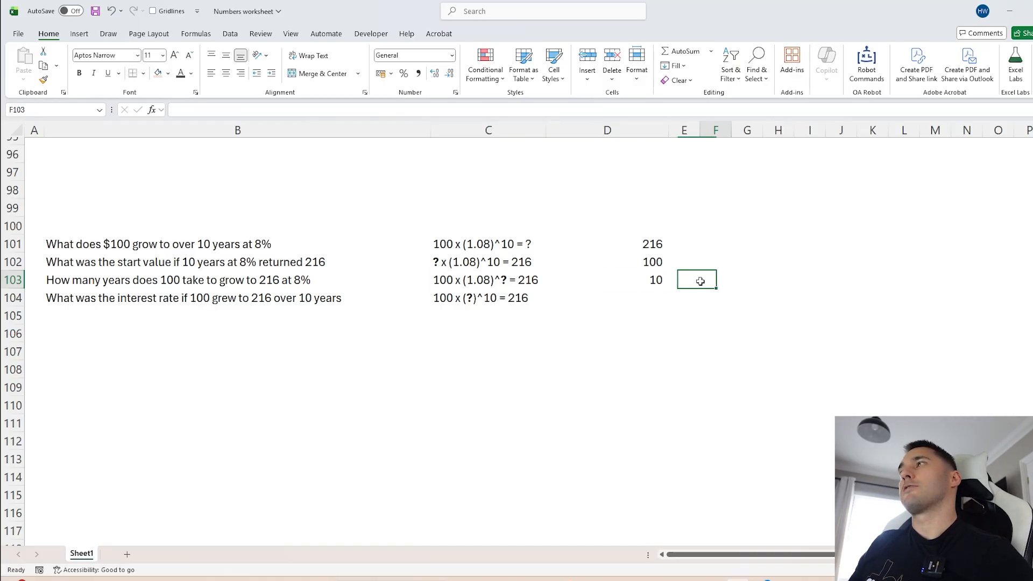
{"action": "left_click", "coordinate": [655, 279]}
{"action": "left_click", "coordinate": [722, 278]}
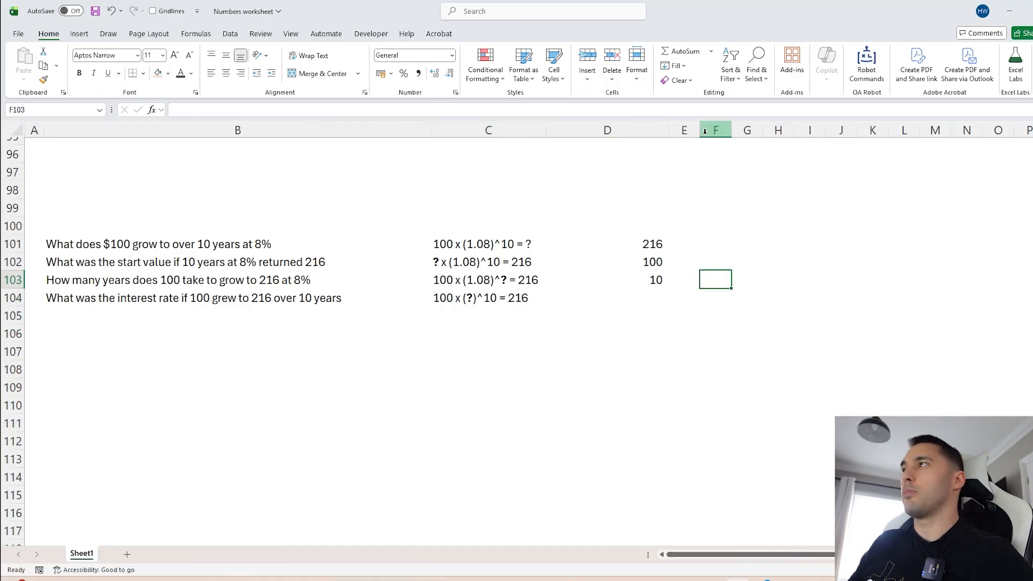
{"action": "left_click_drag", "start_coordinate": [699, 130], "coordinate": [739, 130]}
{"action": "left_click", "coordinate": [727, 290]}
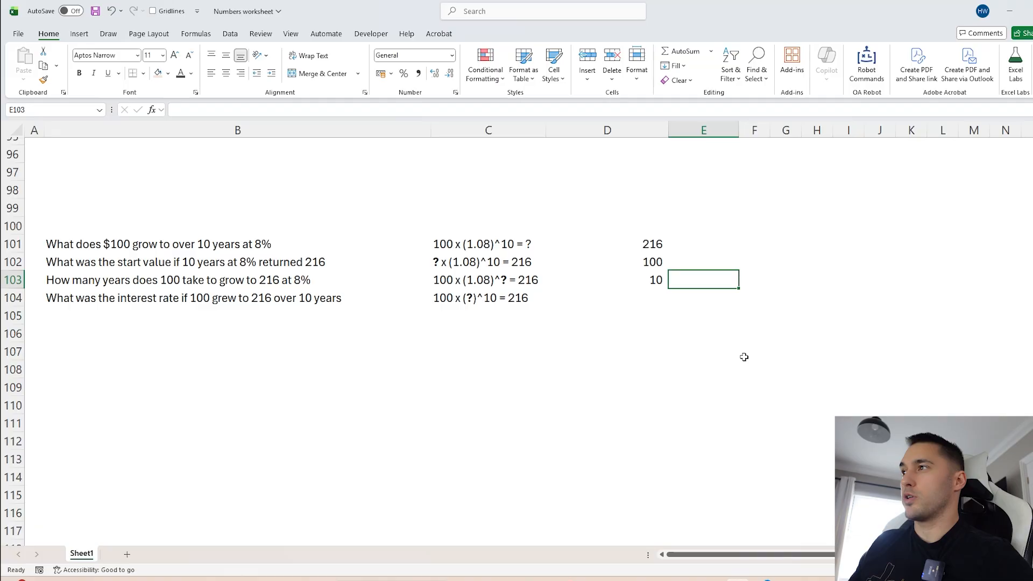
- Write the rearranged equation 1.08^? = 216/100 as plain text in E103
{"action": "type", "text": "="}
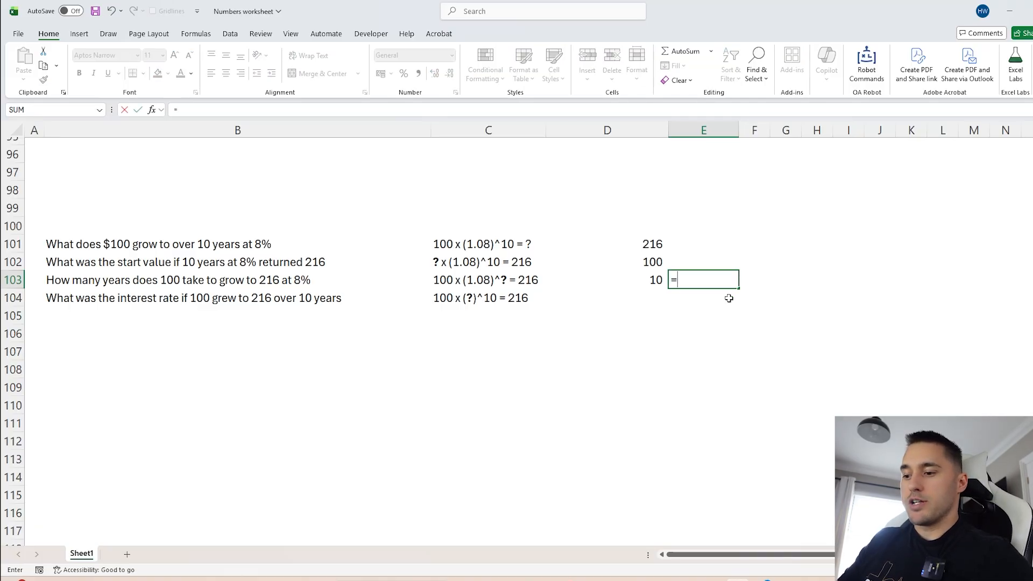
{"action": "type", "text": "1."}
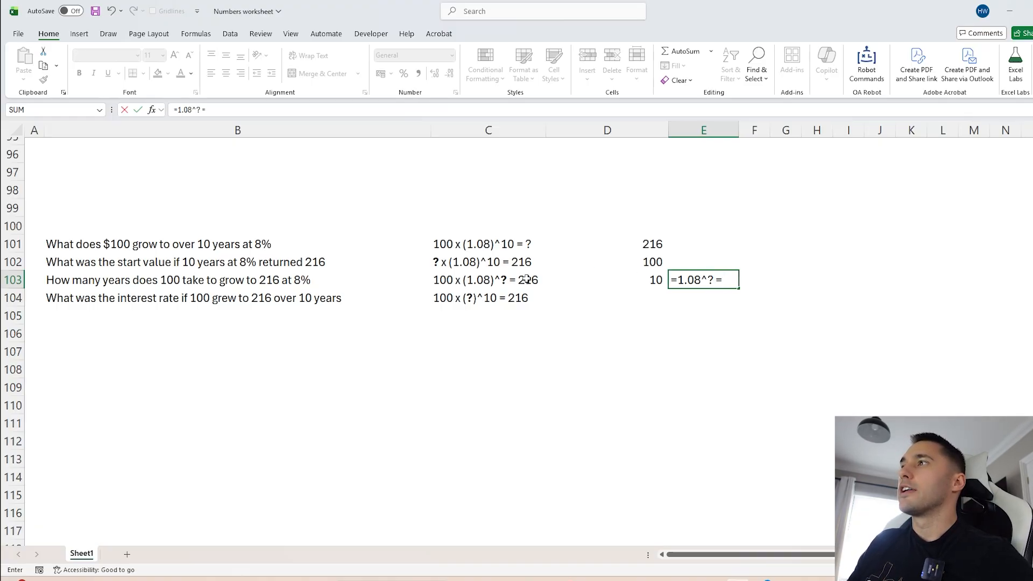
{"action": "type", "text": "216"}
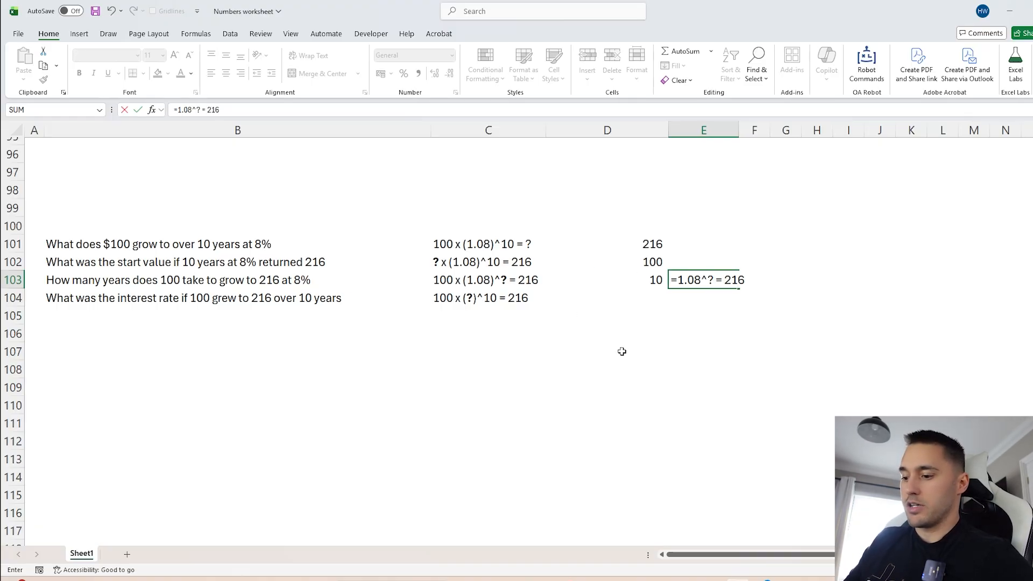
{"action": "type", "text": "/100"}
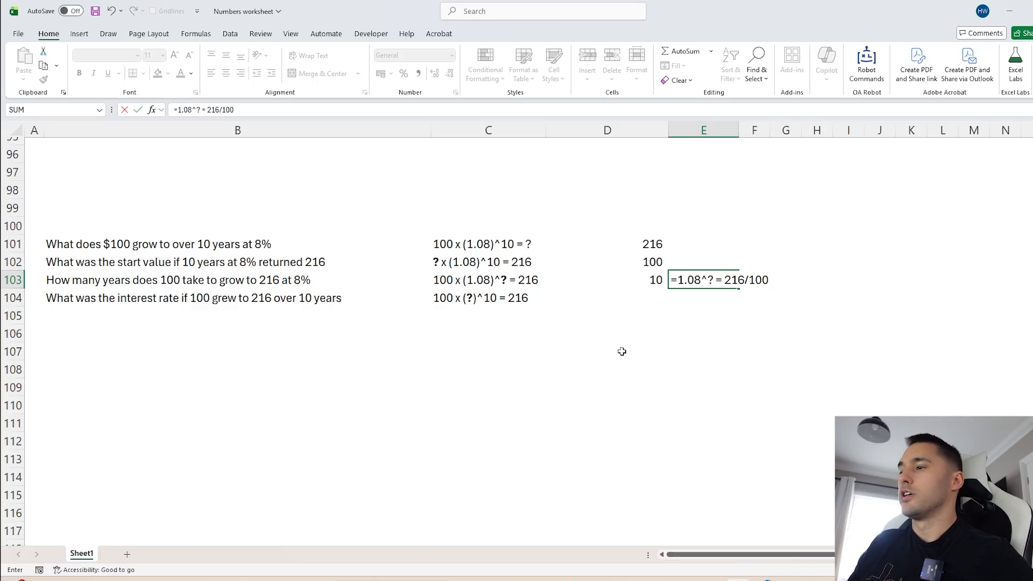
{"action": "key", "text": "Return"}
{"action": "key", "text": "Return"}
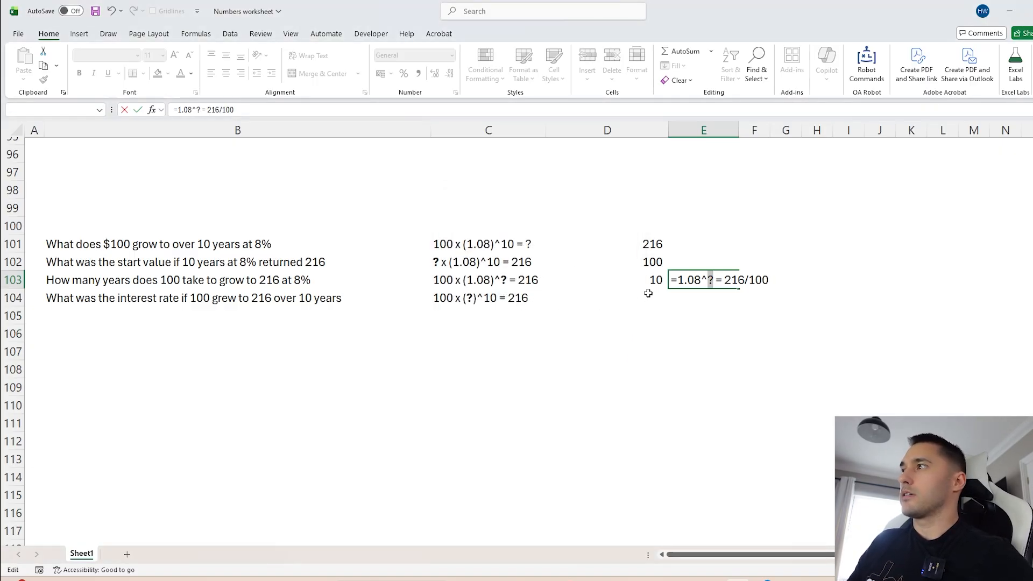
{"action": "key", "text": "BackSpace"}
{"action": "key", "text": "Return"}
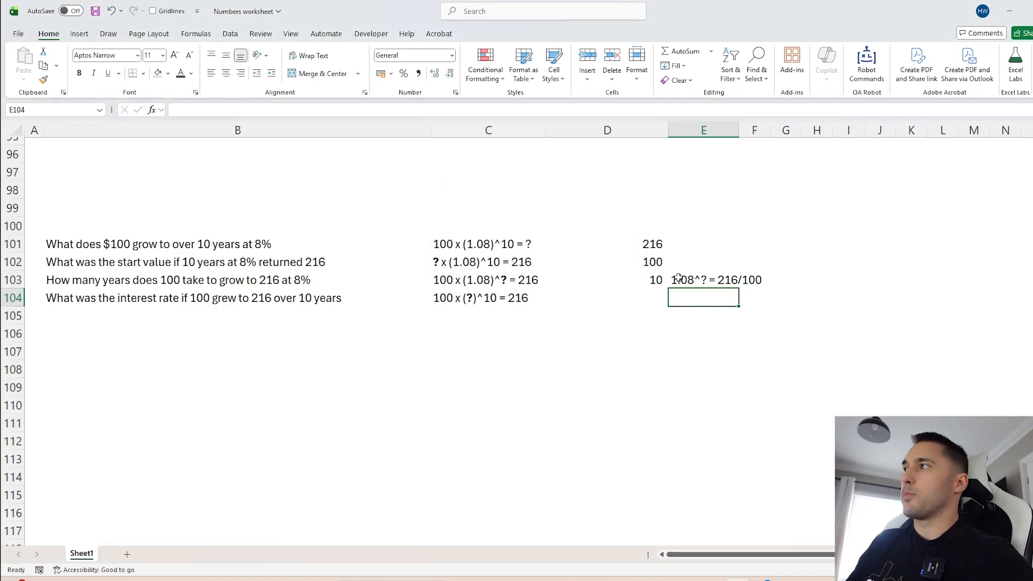
- Highlight the 1.08 base within the C103 equation without editing it, and clear the working equation from E103
{"action": "left_click", "coordinate": [435, 283]}
{"action": "double_click", "coordinate": [530, 280]}
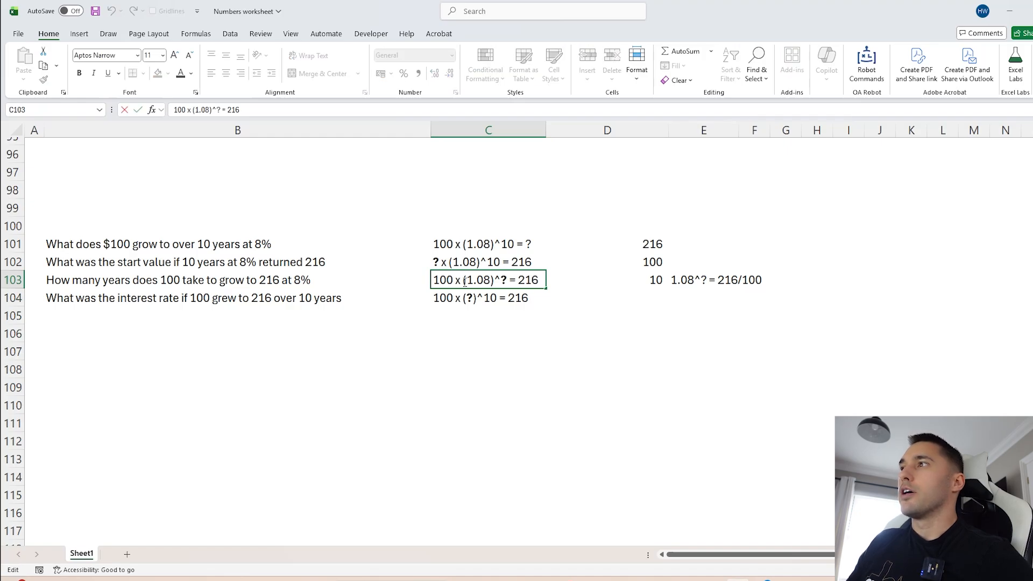
{"action": "mouse_move", "coordinate": [464, 282]}
{"action": "left_mouse_down"}
{"action": "mouse_move", "coordinate": [500, 280]}
{"action": "mouse_move", "coordinate": [466, 280]}
{"action": "left_mouse_up"}
{"action": "left_click", "coordinate": [551, 347]}
{"action": "double_click", "coordinate": [504, 281]}
{"action": "left_click", "coordinate": [524, 280]}
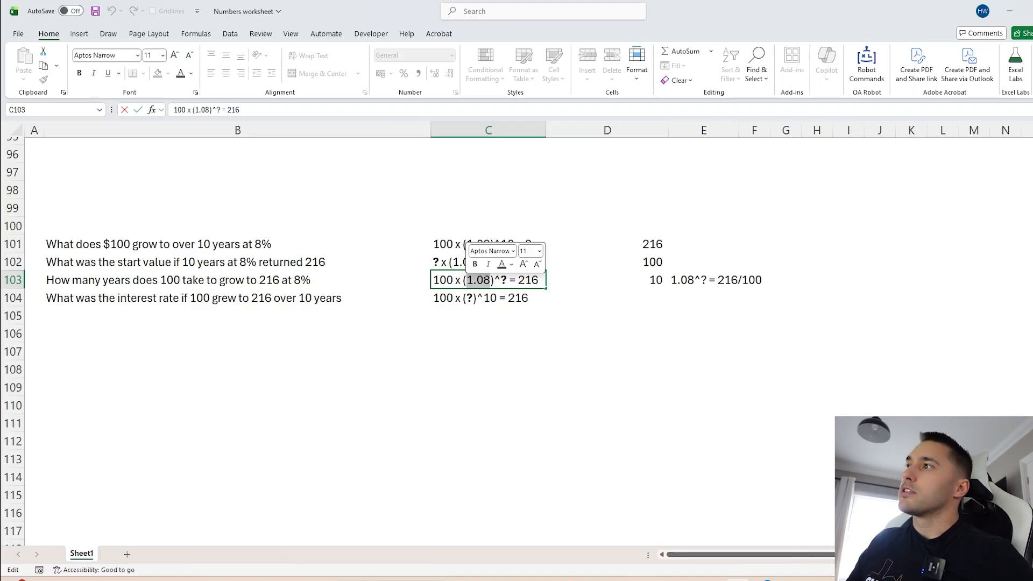
{"action": "left_click", "coordinate": [542, 281]}
{"action": "left_click", "coordinate": [678, 281]}
{"action": "key", "text": "Delete"}
{"action": "left_click", "coordinate": [651, 297]}
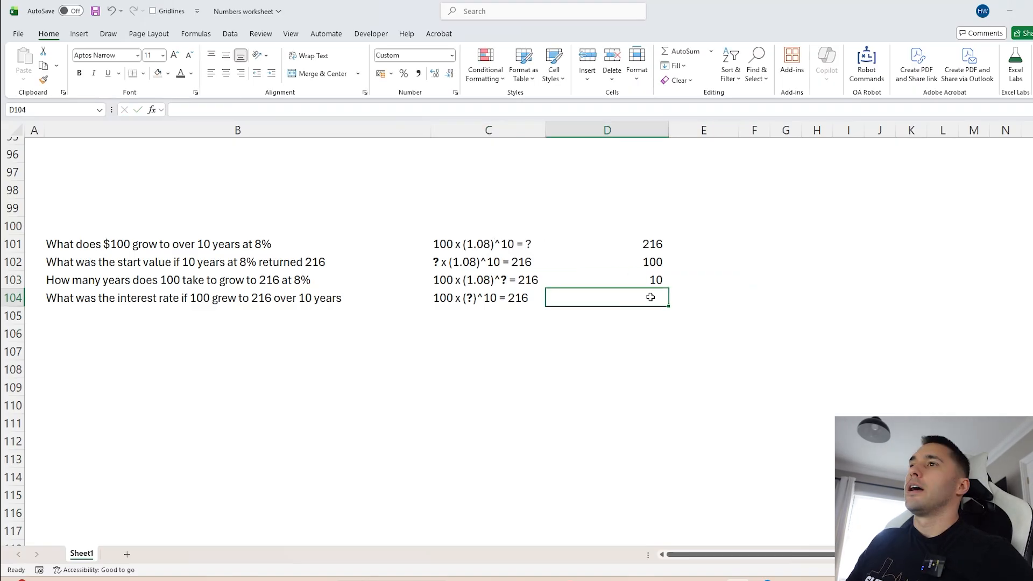
- Rearrange the interest-rate equation in C104 to read (?)^10 = 216 / 100
{"action": "left_click", "coordinate": [90, 300]}
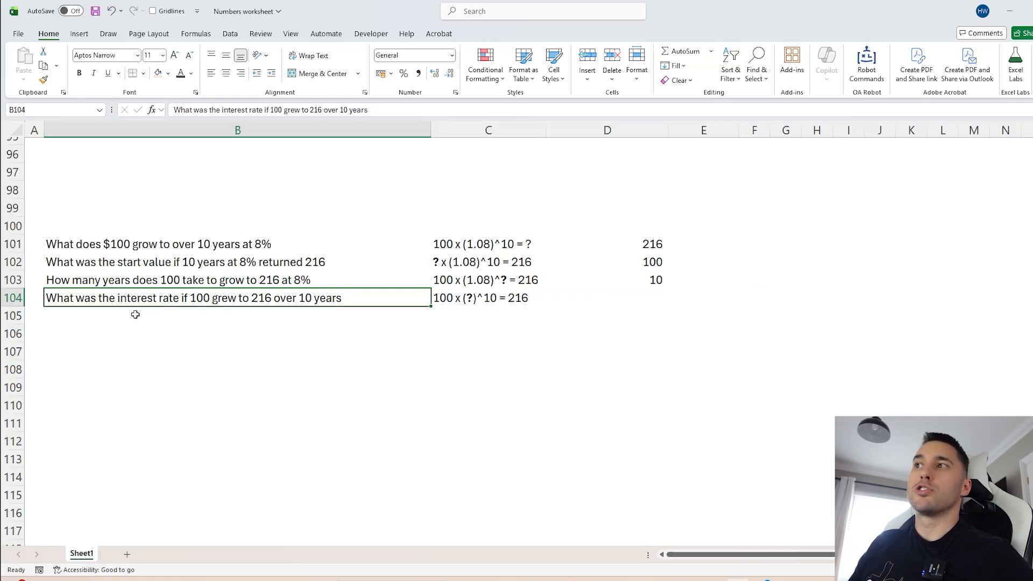
{"action": "left_click", "coordinate": [648, 297]}
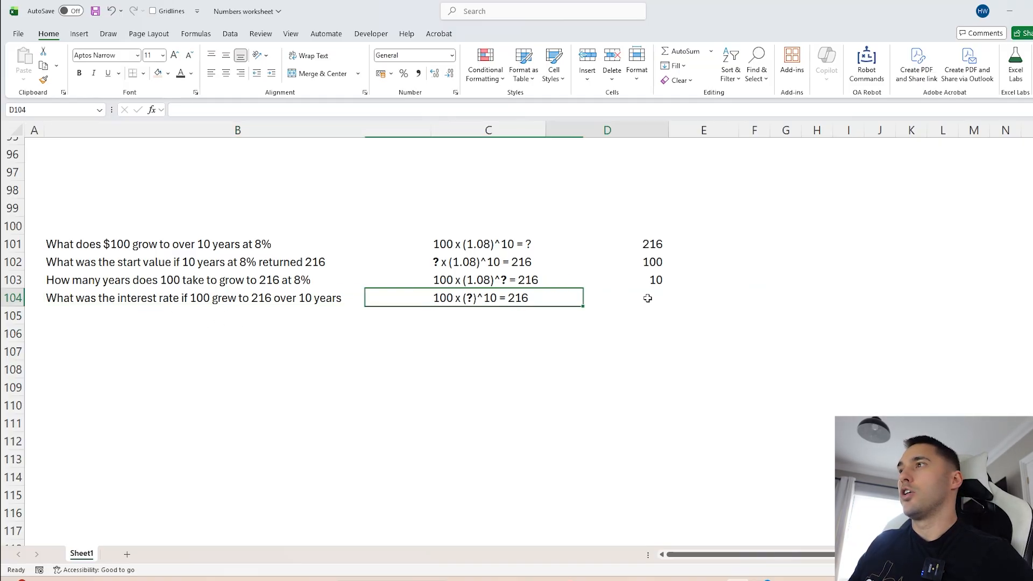
{"action": "left_click", "coordinate": [469, 297]}
{"action": "left_click", "coordinate": [555, 305]}
{"action": "left_click", "coordinate": [468, 299]}
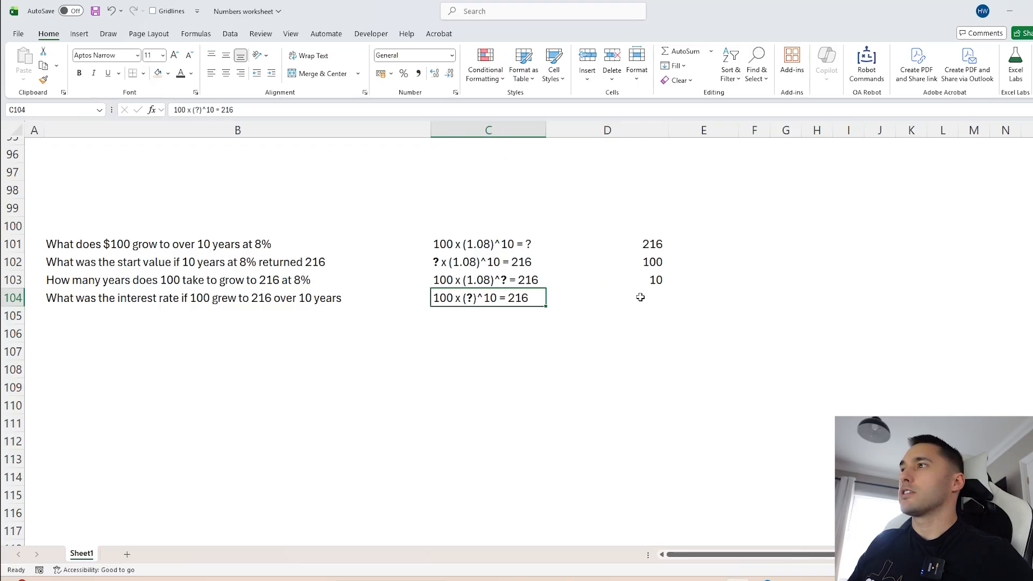
{"action": "double_click", "coordinate": [530, 297]}
{"action": "type", "text": "/"}
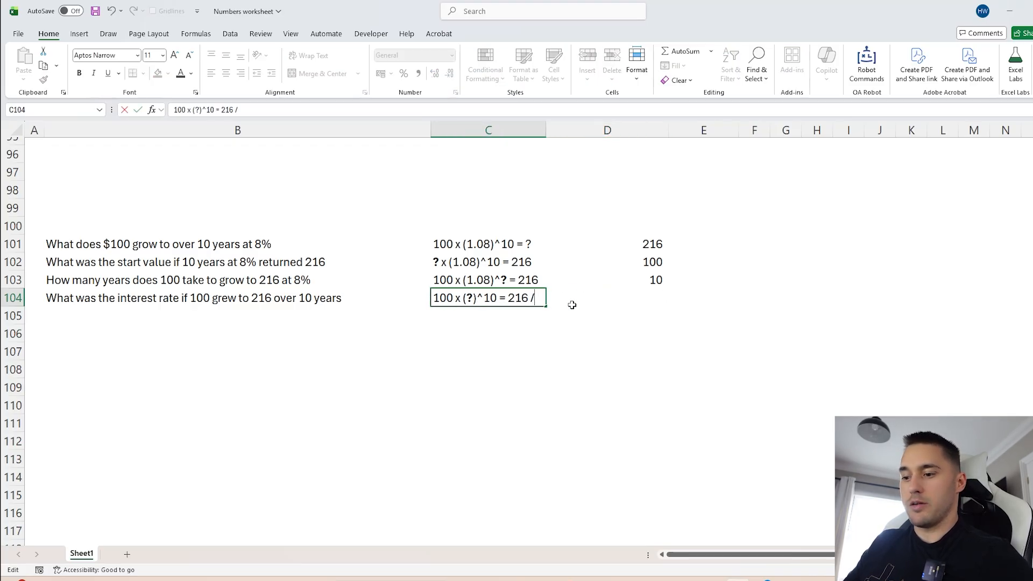
{"action": "type", "text": " 100"}
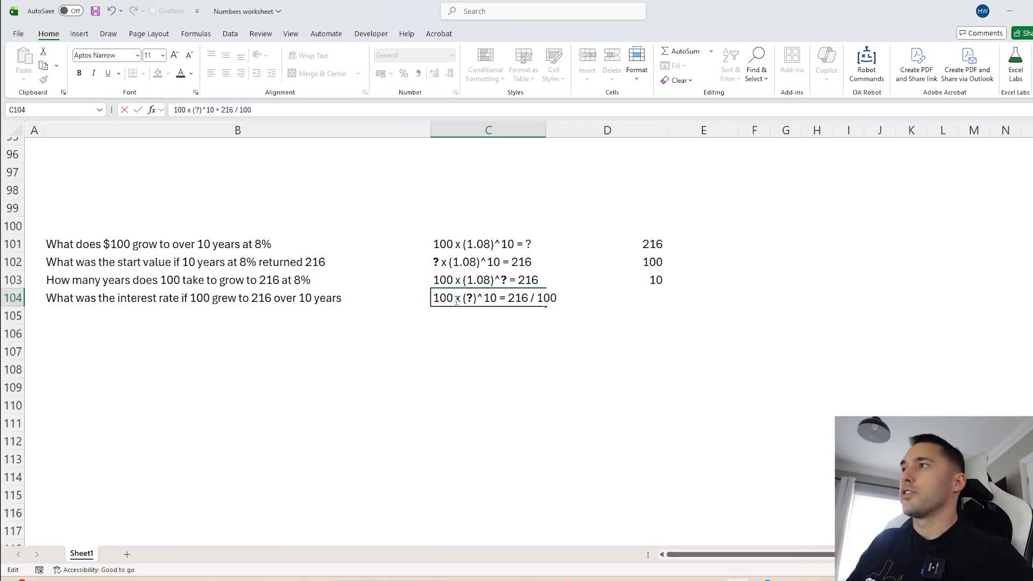
{"action": "left_click_drag", "start_coordinate": [464, 299], "coordinate": [429, 299]}
{"action": "key", "text": "BackSpace"}
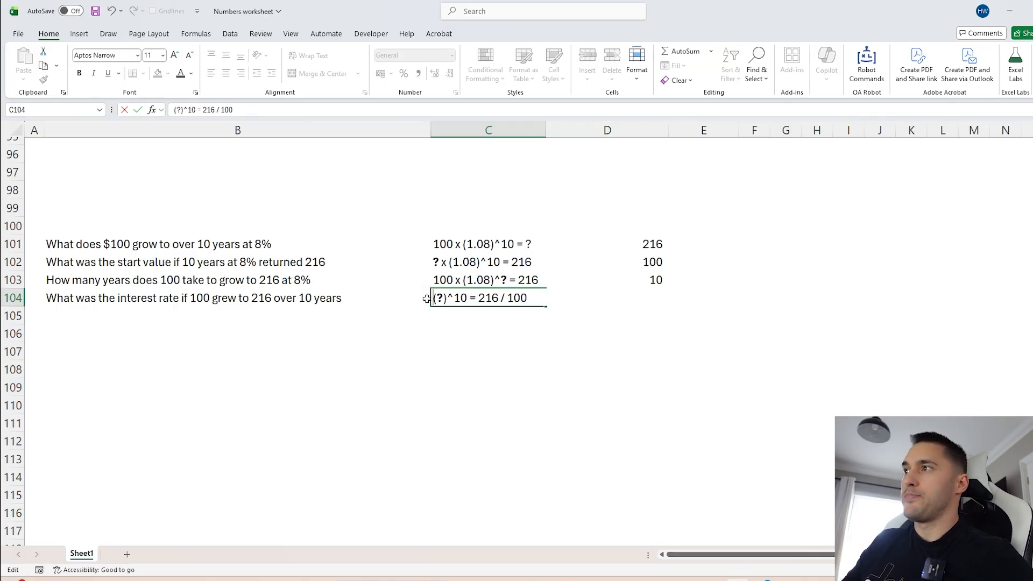
{"action": "key", "text": "Return"}
{"action": "left_click", "coordinate": [457, 298]}
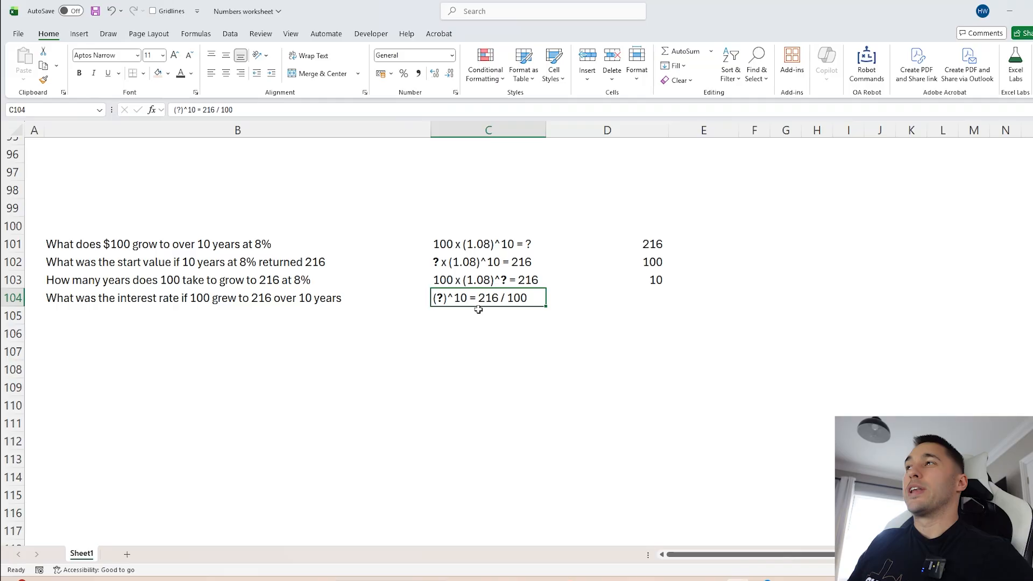
- Look through the function suggestions for =sq and =cub in D104, leaving the cell empty
{"action": "left_click", "coordinate": [638, 297]}
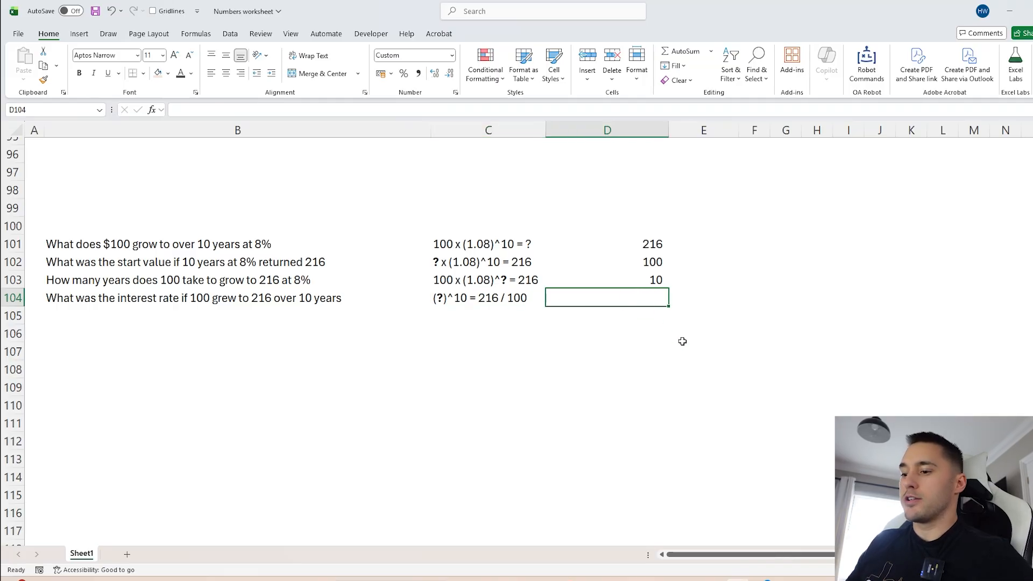
{"action": "type", "text": "=rat"}
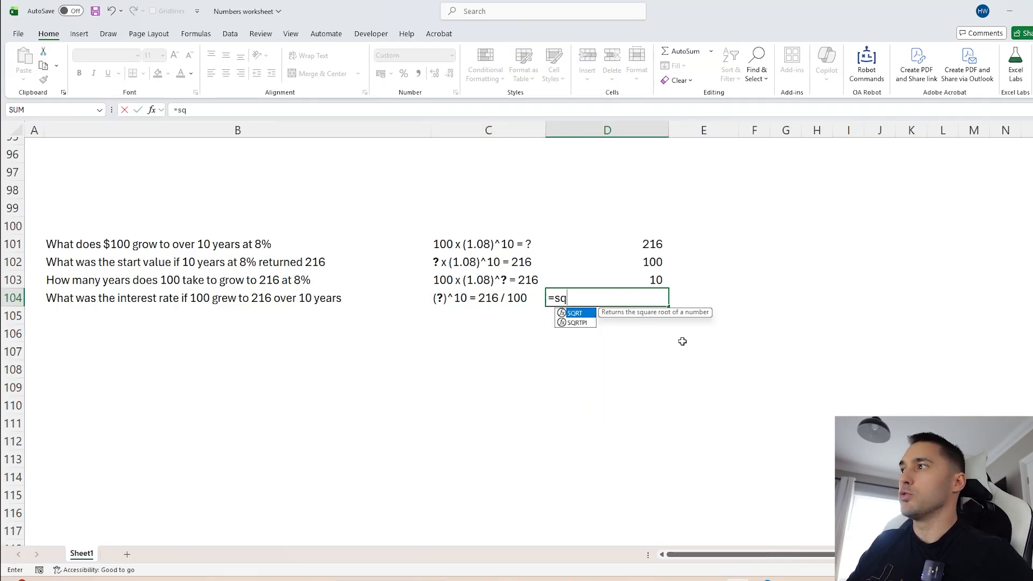
{"action": "key", "text": "Escape"}
{"action": "type", "text": "=cub"}
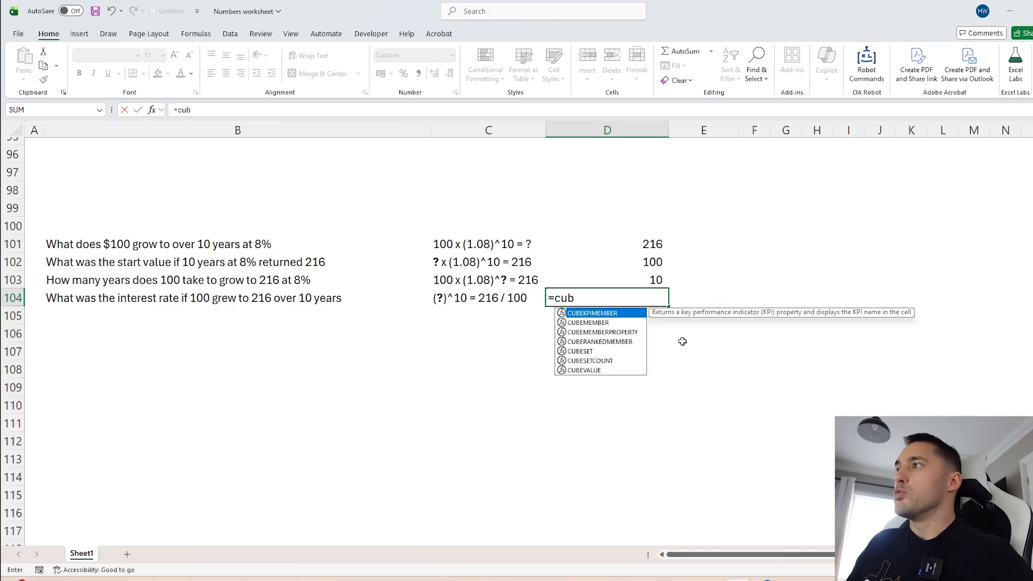
{"action": "key", "text": "Escape"}
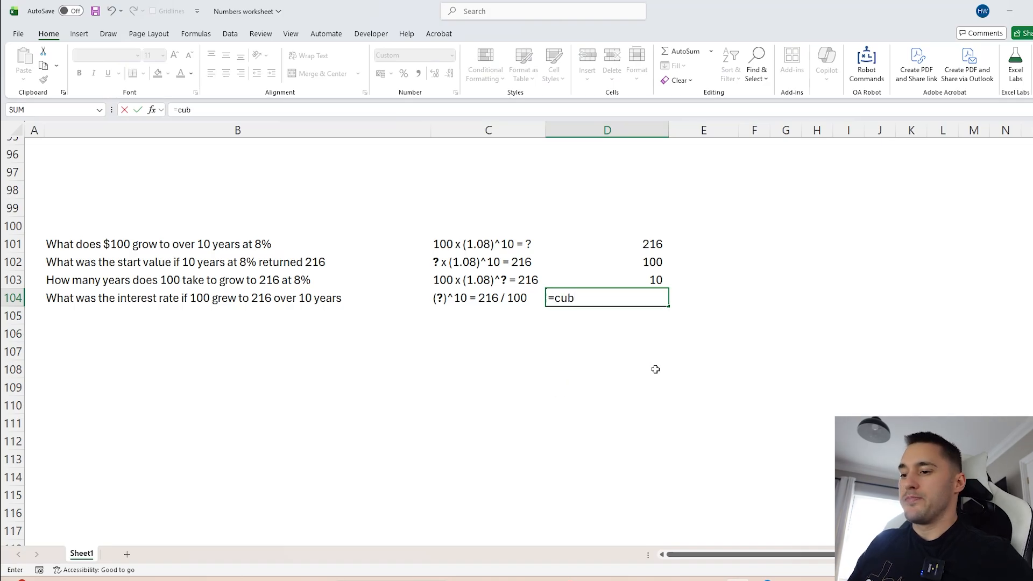
{"action": "key", "text": "Escape"}
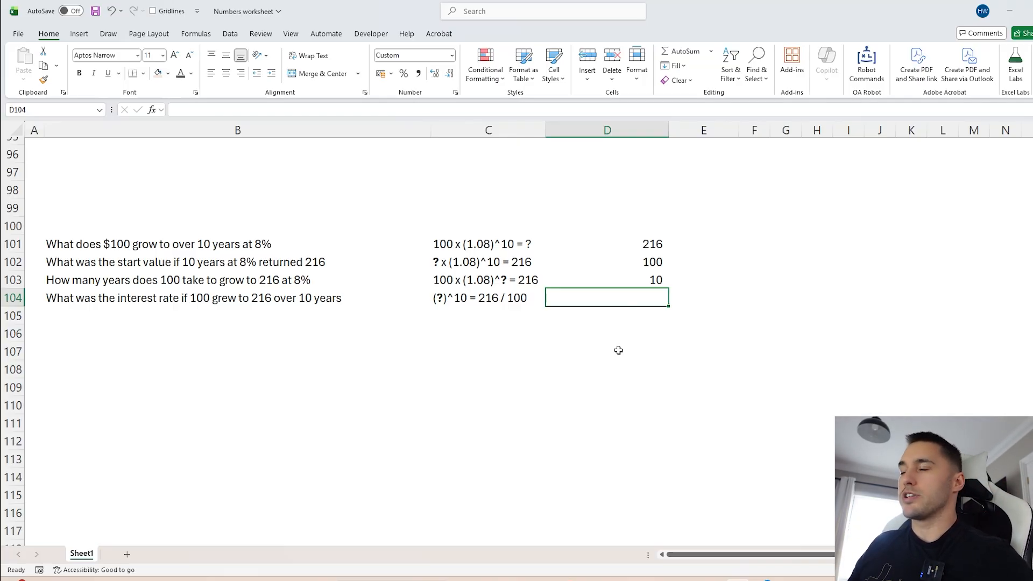
{"action": "left_click", "coordinate": [473, 302]}
{"action": "left_click", "coordinate": [597, 303]}
{"action": "left_click", "coordinate": [481, 302]}
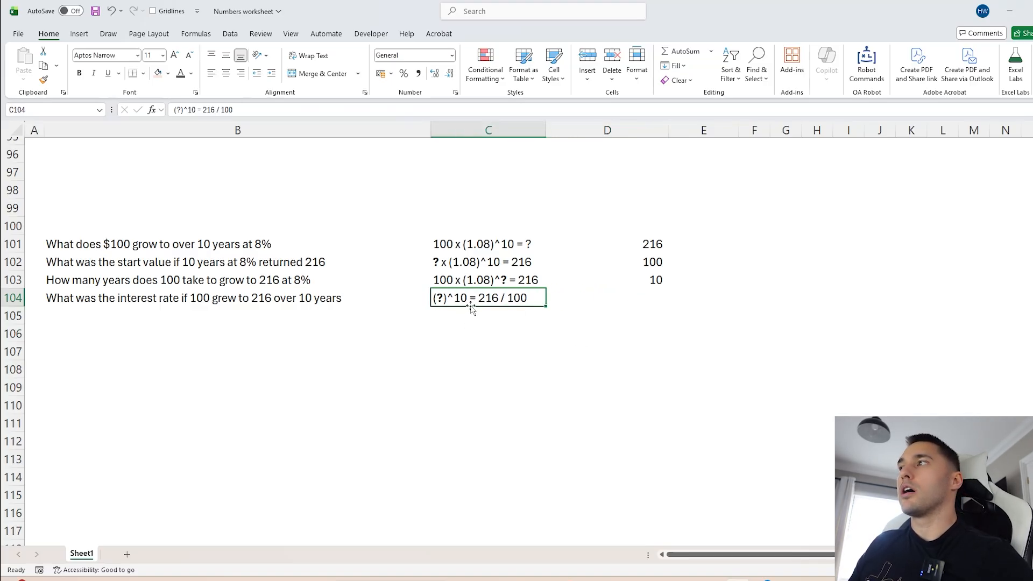
{"action": "left_click", "coordinate": [598, 300]}
{"action": "left_click", "coordinate": [514, 300]}
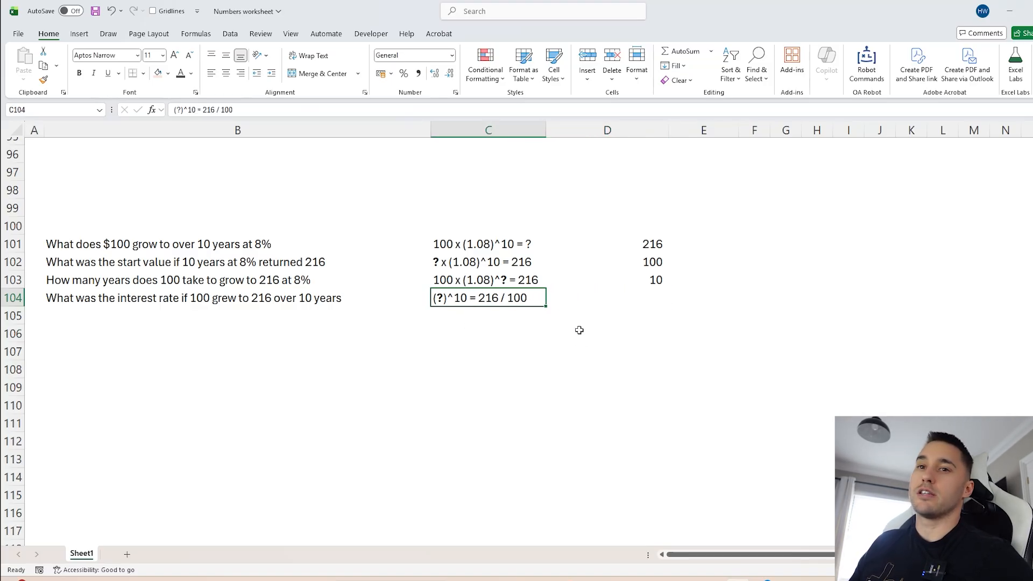
- Calculate the growth factor in D104 as the tenth root of 216 over 100 with =(216/100)^(1/10)
{"action": "left_click", "coordinate": [646, 299]}
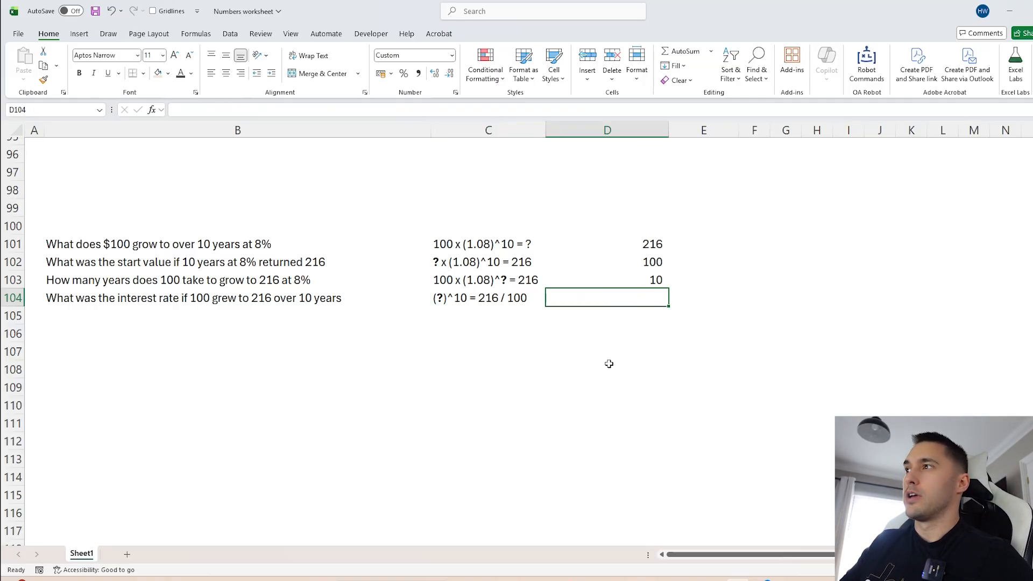
{"action": "type", "text": "=2"}
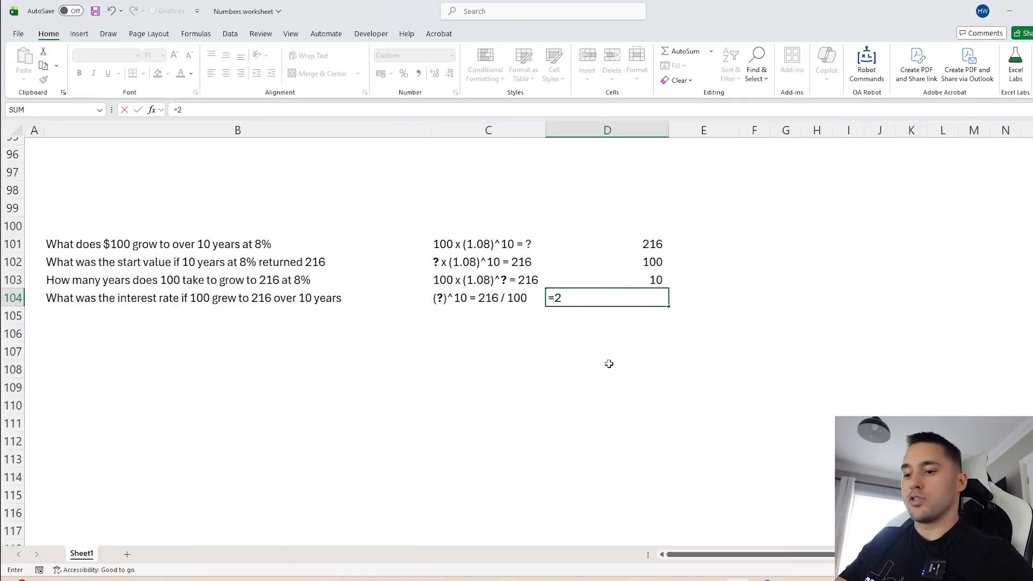
{"action": "type", "text": "16/100"}
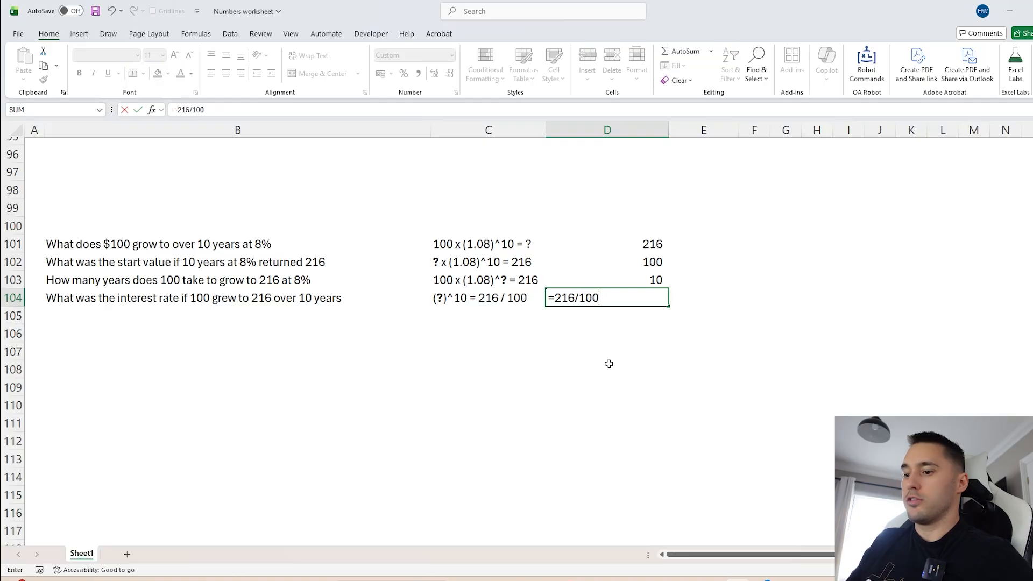
{"action": "left_click", "coordinate": [178, 110]}
{"action": "type", "text": "("}
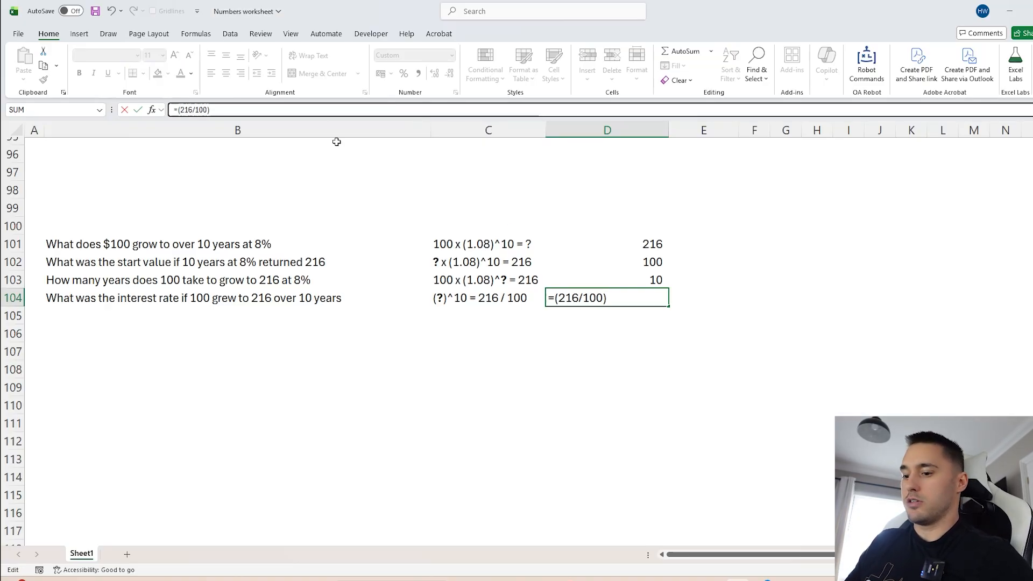
{"action": "key", "text": "End"}
{"action": "type", "text": "^"}
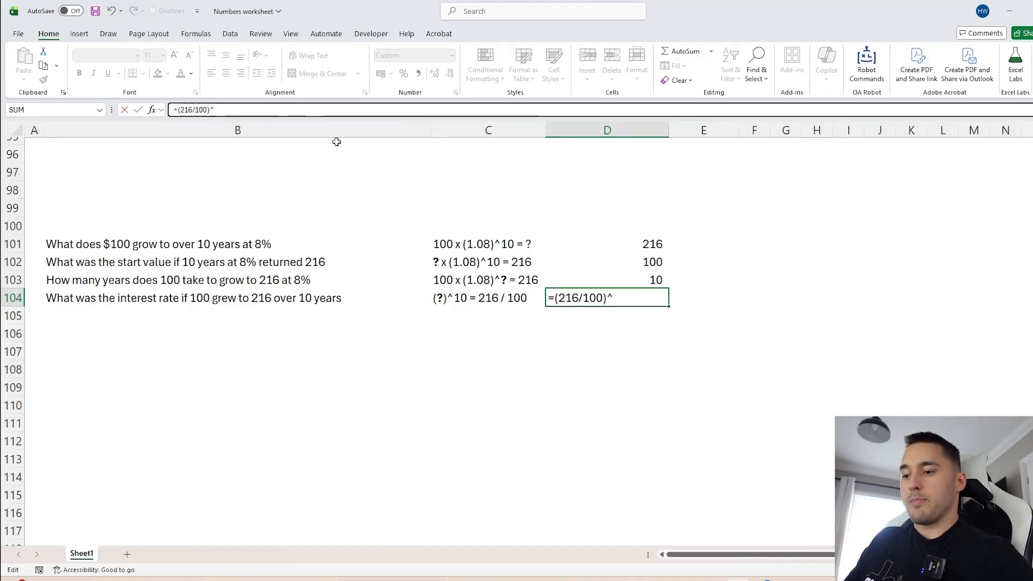
{"action": "type", "text": "(1/10)"}
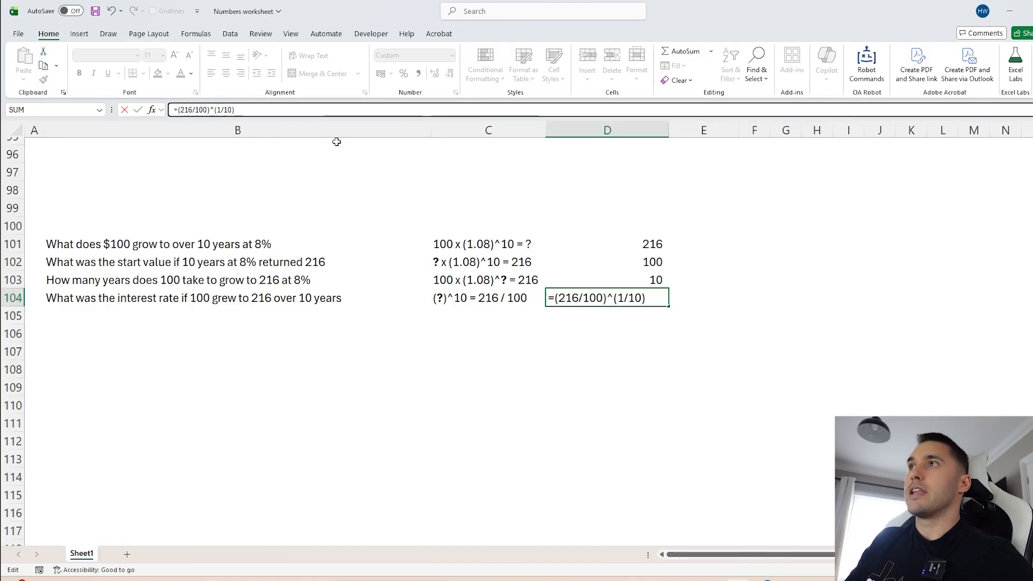
{"action": "key", "text": "Return"}
- Apply the comma style to the growth factor in D104 so it shows two decimals
{"action": "key", "text": "Up"}
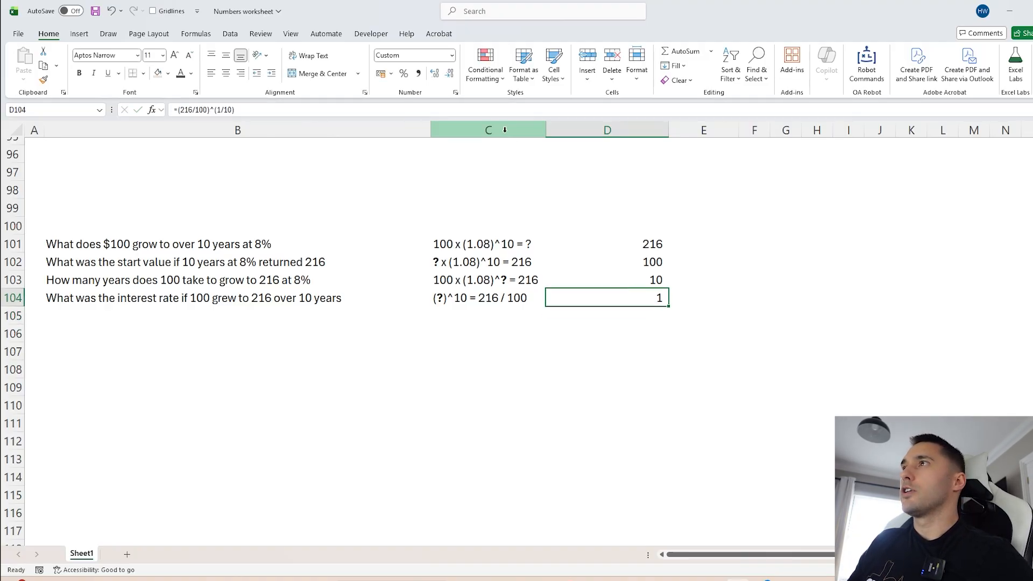
{"action": "left_click", "coordinate": [418, 73]}
{"action": "left_click", "coordinate": [658, 318]}
{"action": "left_click", "coordinate": [651, 299]}
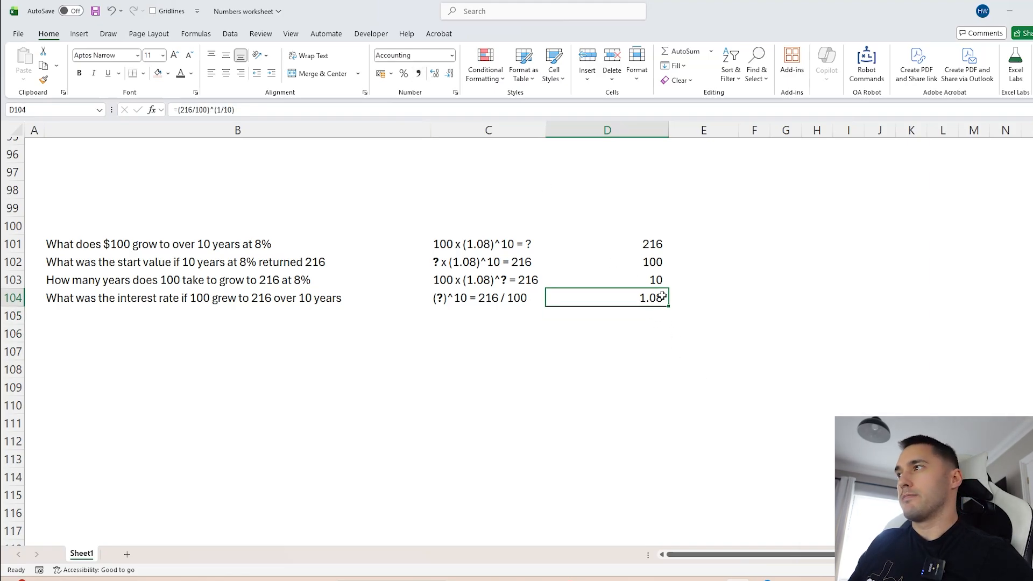
{"action": "key", "text": "Return"}
- Review the four compound growth equations in C101:C104 alongside their answers in D101:D104
{"action": "left_click", "coordinate": [462, 249]}
{"action": "left_click", "coordinate": [465, 265]}
{"action": "left_click", "coordinate": [478, 278]}
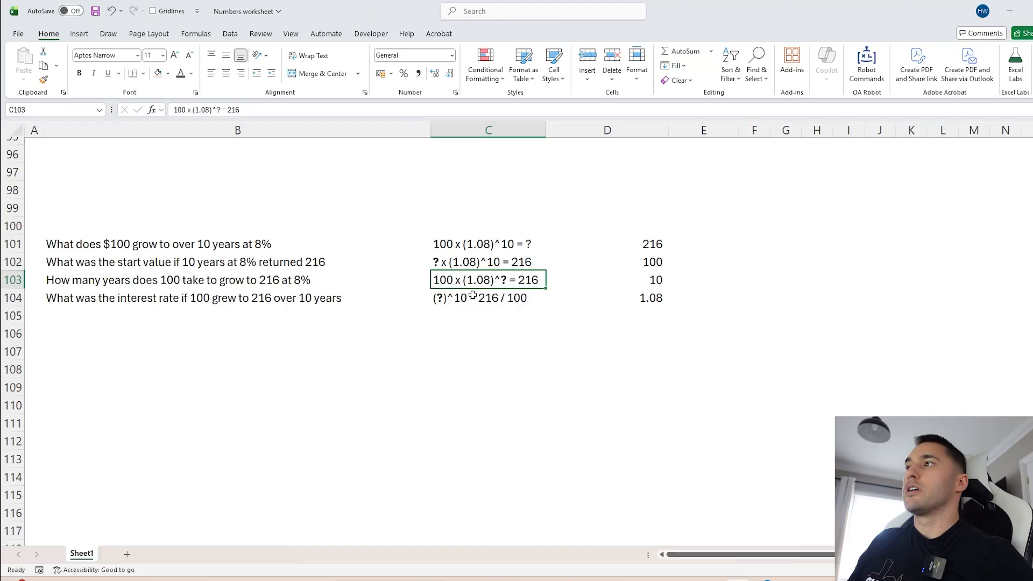
{"action": "left_click", "coordinate": [472, 295]}
{"action": "left_click", "coordinate": [606, 293]}
{"action": "left_click_drag", "start_coordinate": [606, 294], "coordinate": [640, 245]}
{"action": "left_click", "coordinate": [581, 319]}
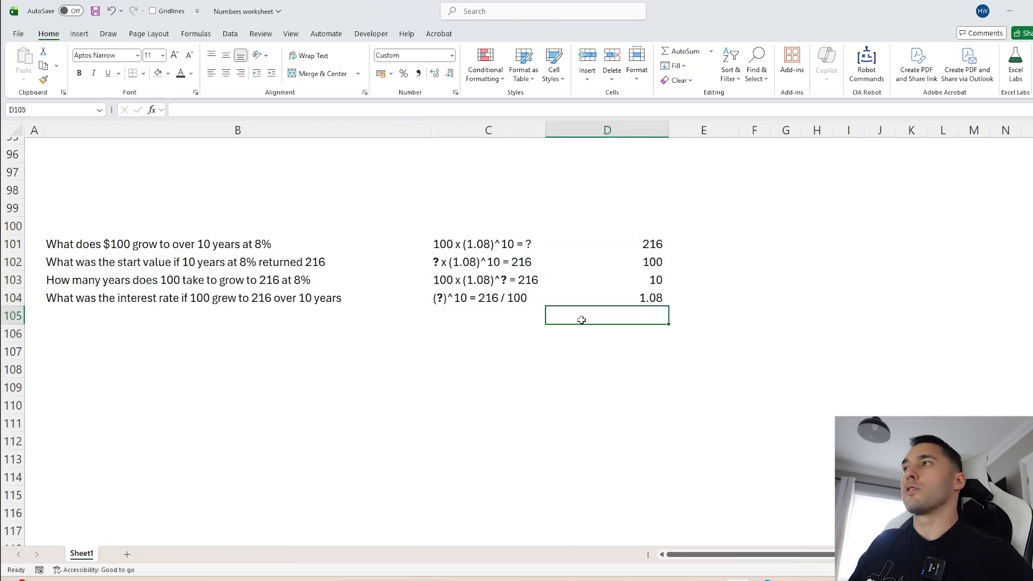
{"action": "scroll", "coordinate": [468, 425], "scroll_direction": "up", "scroll_amount": 1}
{"action": "left_click", "coordinate": [468, 425]}
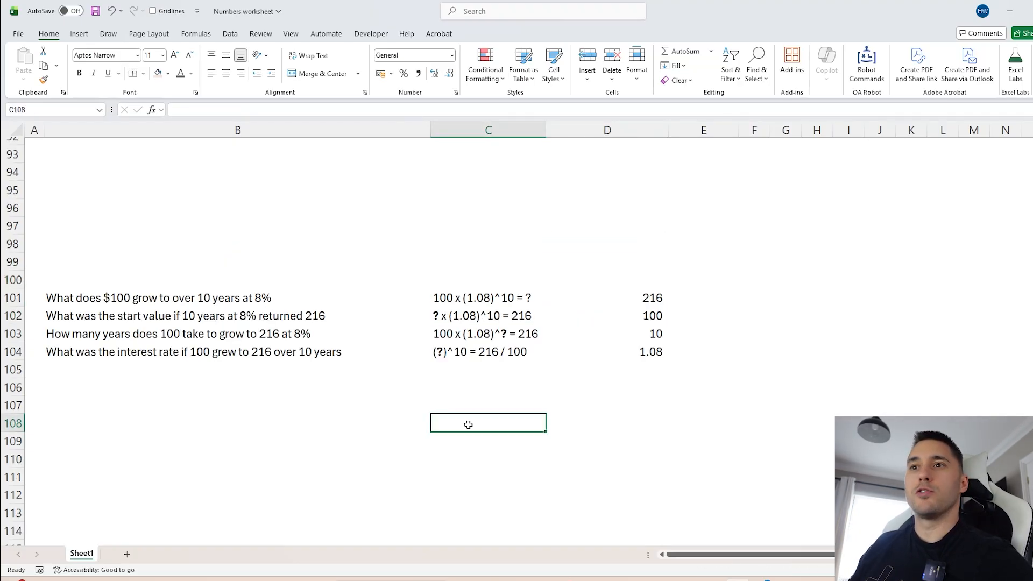